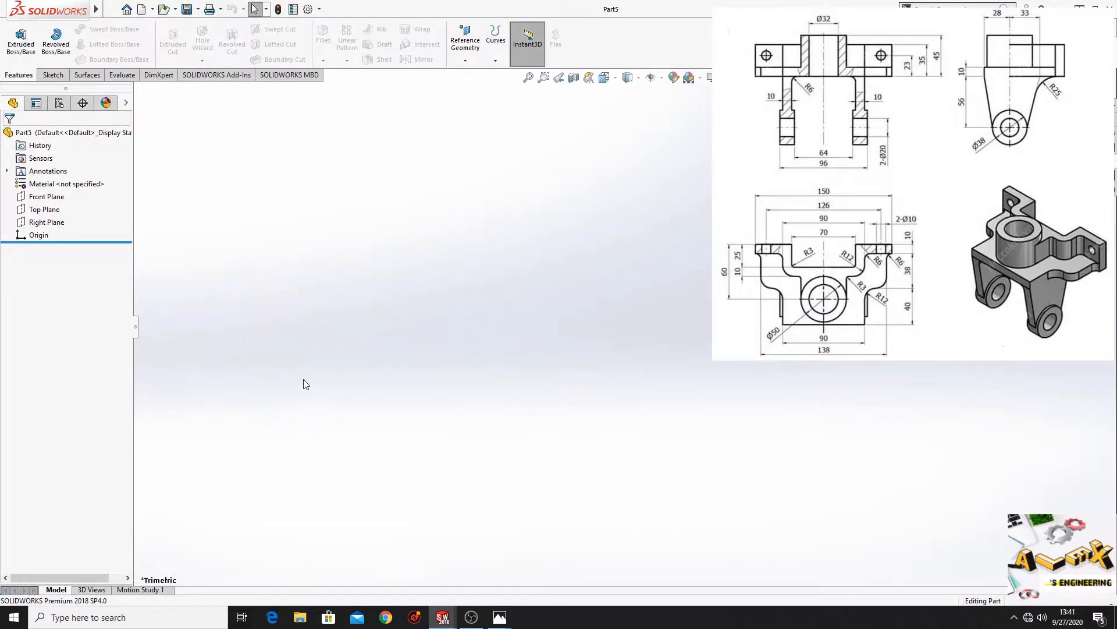
- Start a sketch on the Top Plane and draw a vertical centerline about 47 mm long up from the origin
click(53, 209)
click(87, 194)
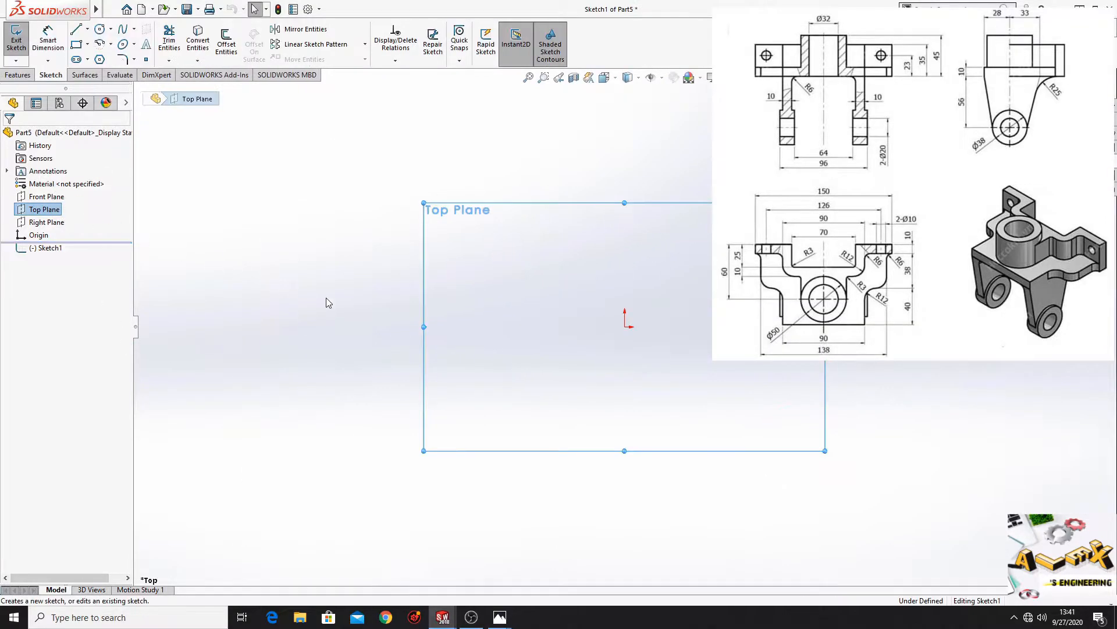
click(294, 340)
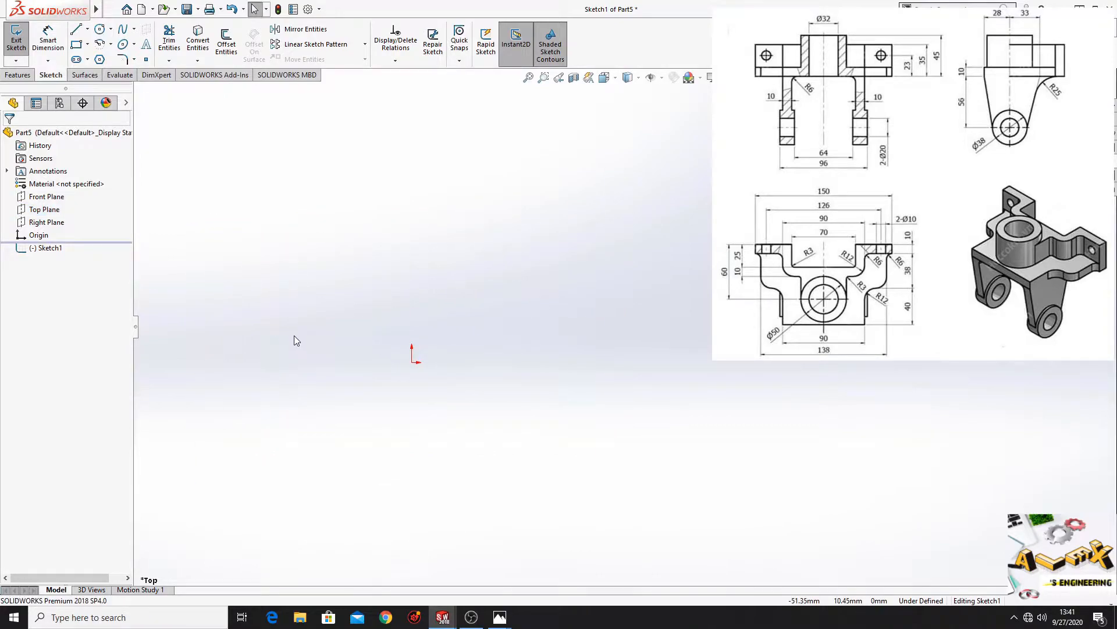
click(87, 29)
click(105, 56)
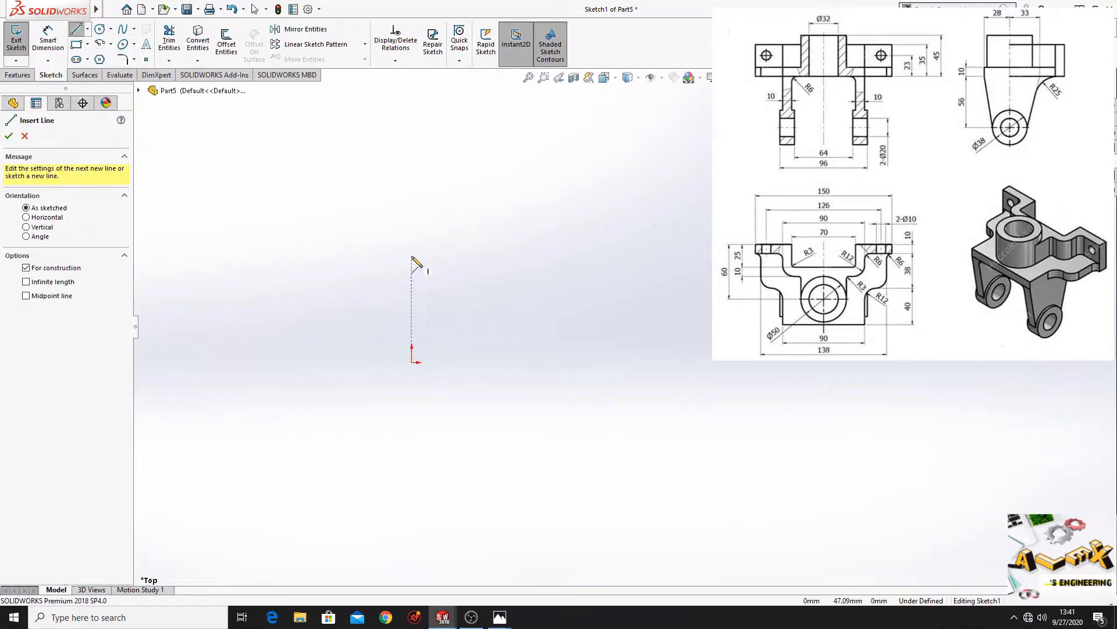
click(412, 257)
right_click(407, 340)
click(512, 362)
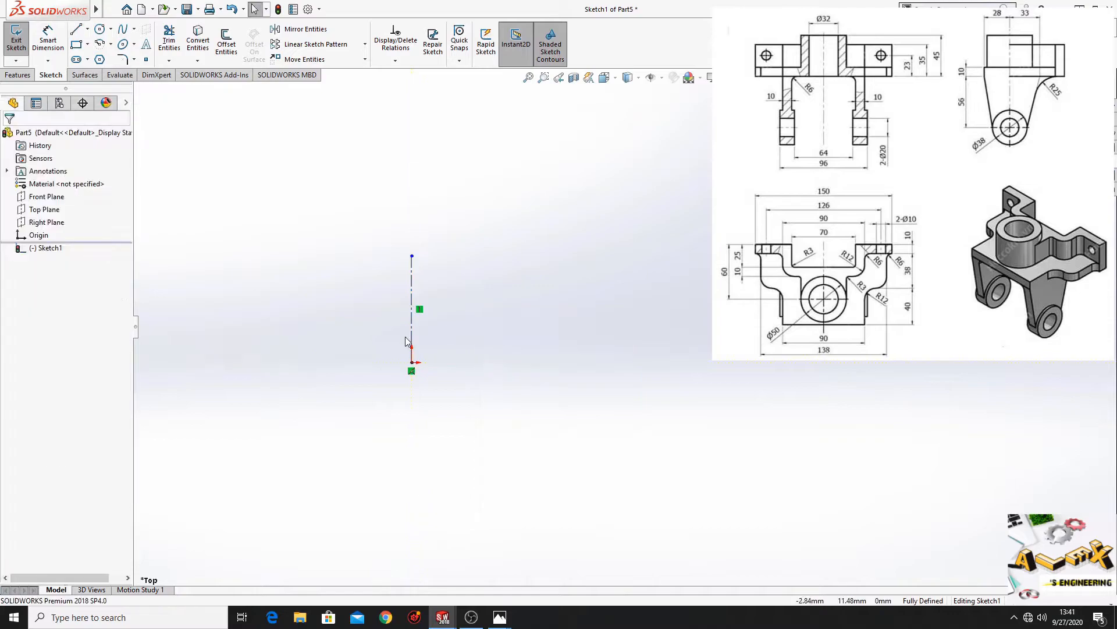
- Draw a horizontal line about 47 mm long rightward from the origin and a vertical line about 17 mm up from its end
click(76, 29)
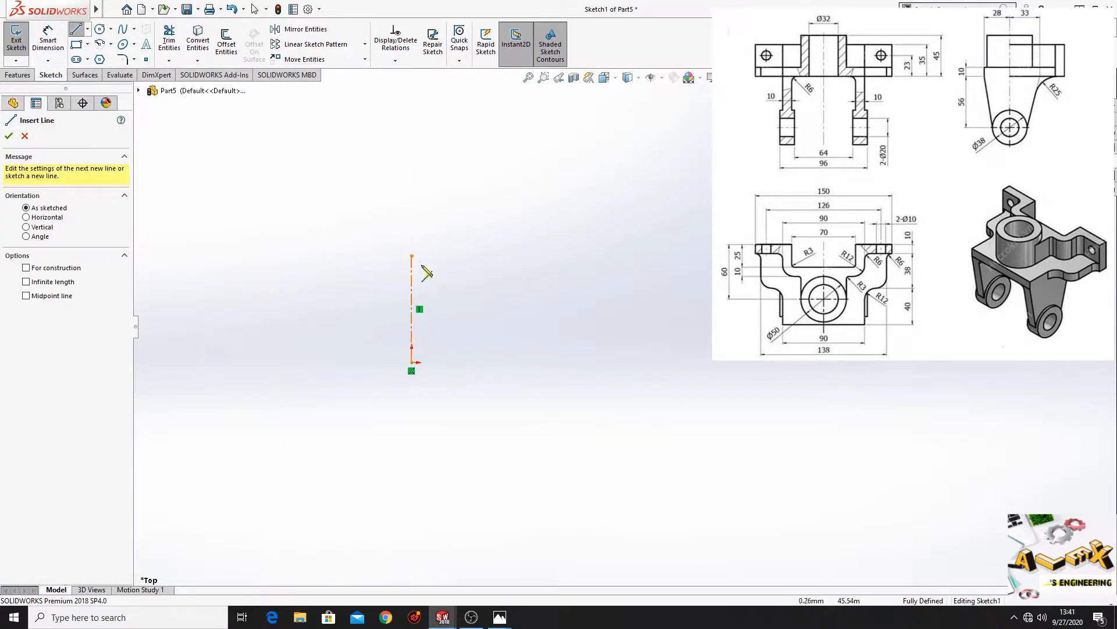
ctrl+middle_drag(479, 336, 399, 317)
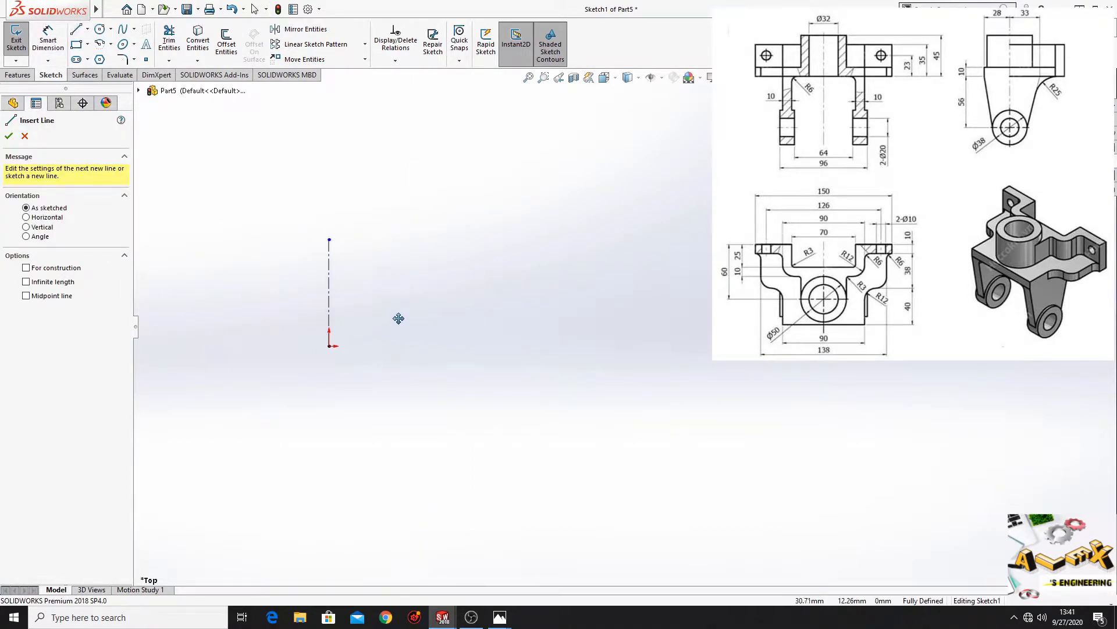
click(323, 347)
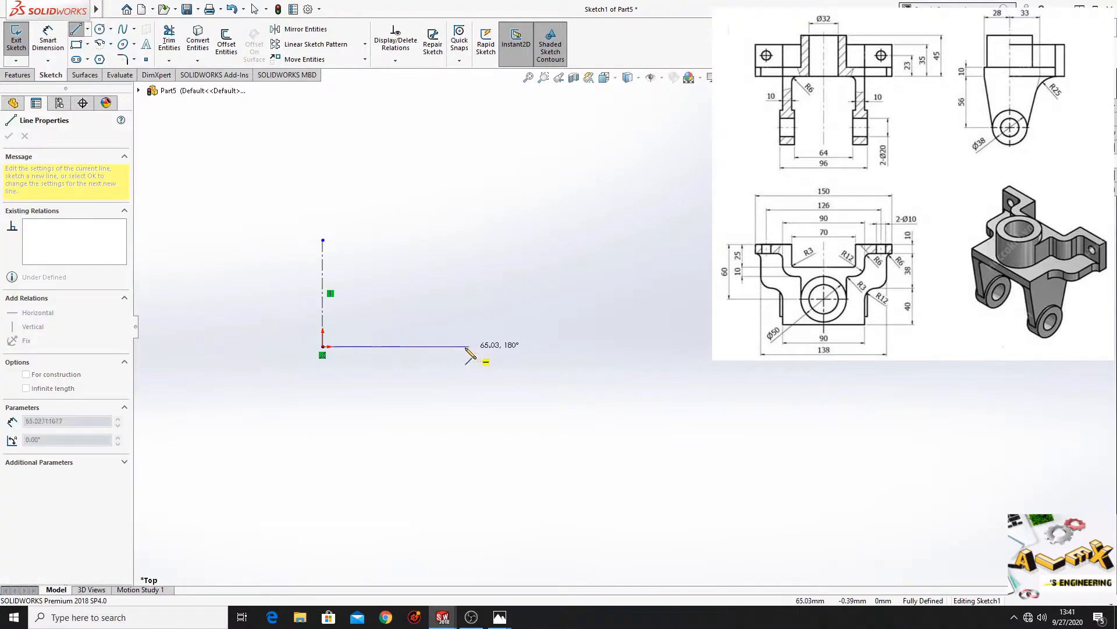
click(428, 347)
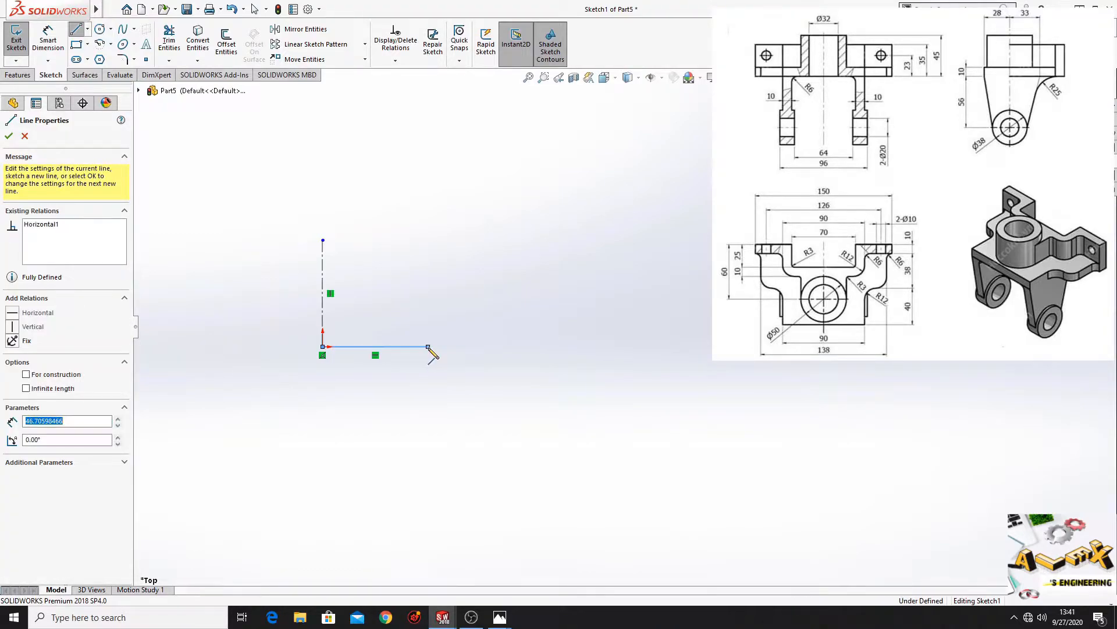
click(427, 309)
right_click(478, 282)
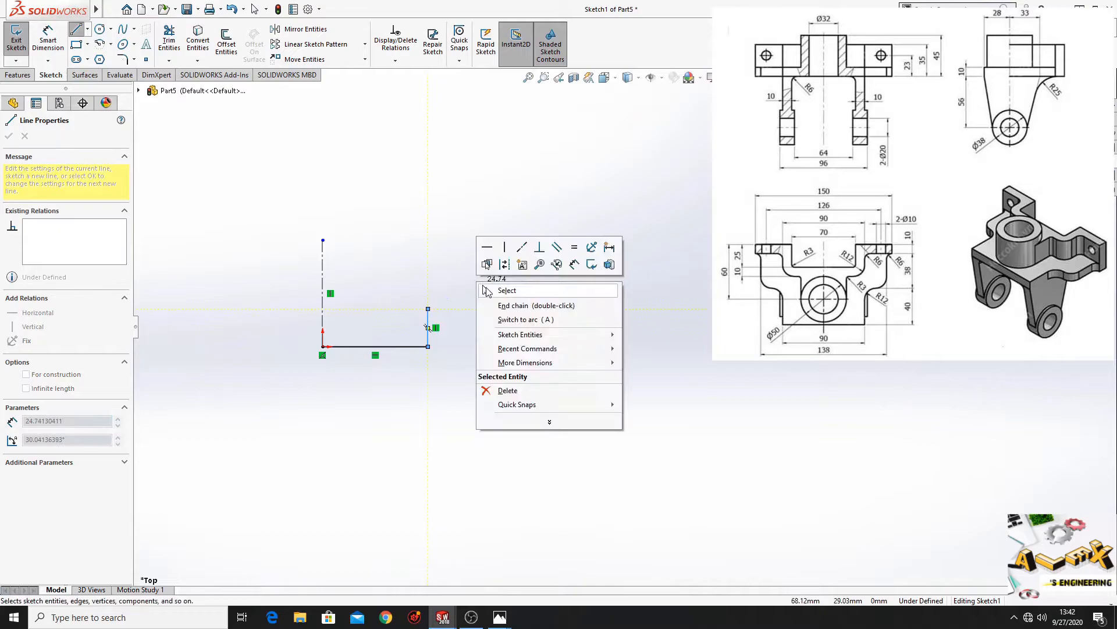
click(504, 305)
- Draw two center-point arcs forming an S-curve from the vertical line's upper end, with radii of about 12 mm and 13 mm
click(101, 45)
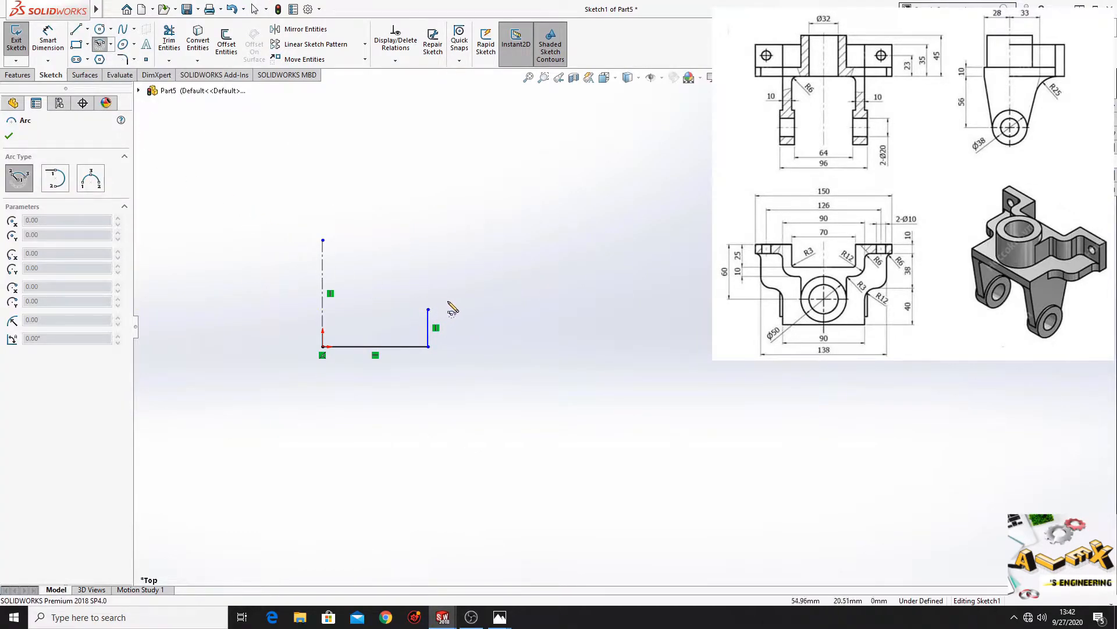
click(455, 302)
click(427, 309)
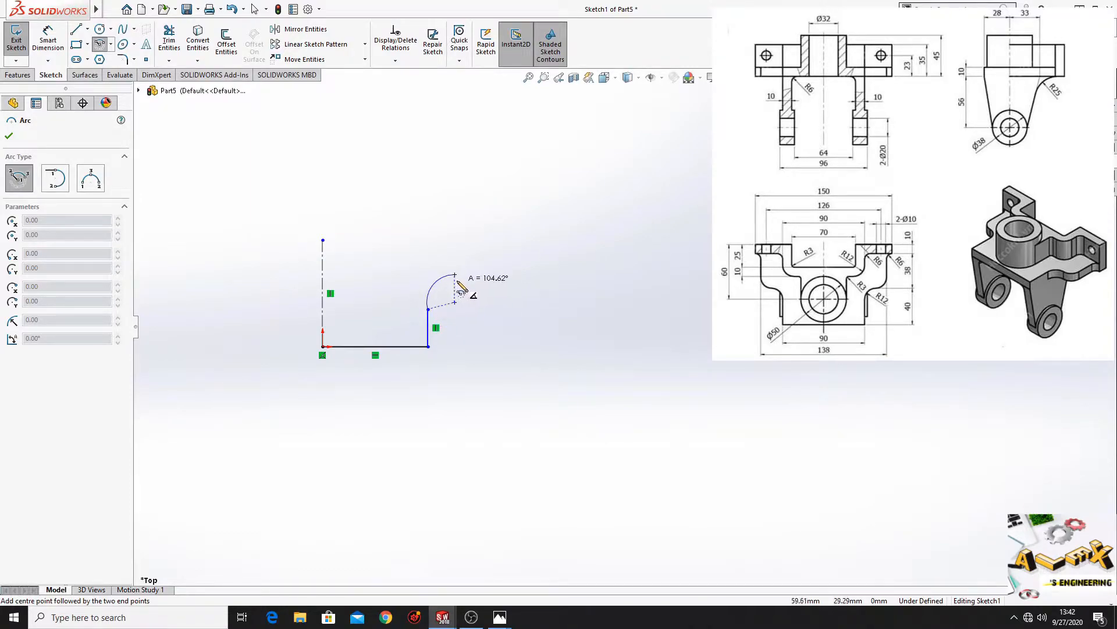
click(459, 278)
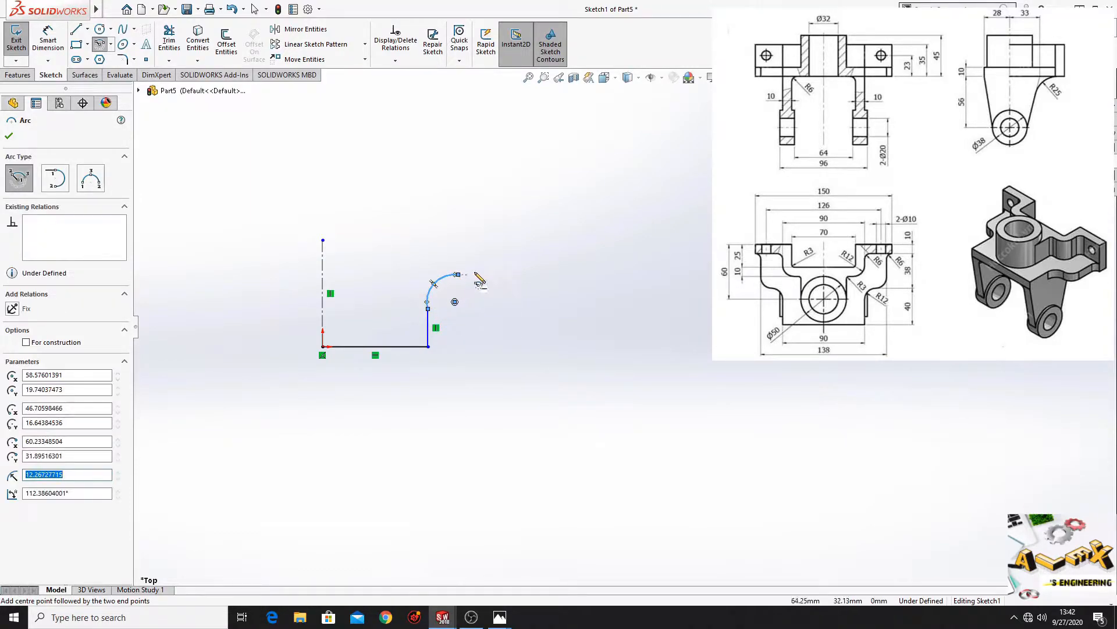
click(449, 245)
click(458, 274)
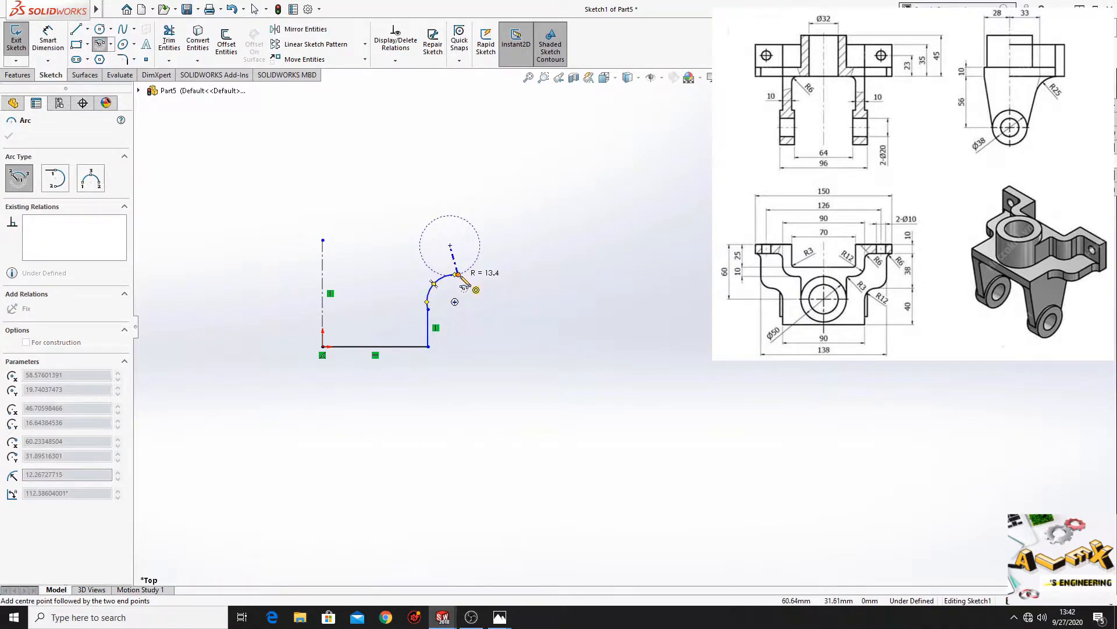
click(481, 245)
right_click(435, 198)
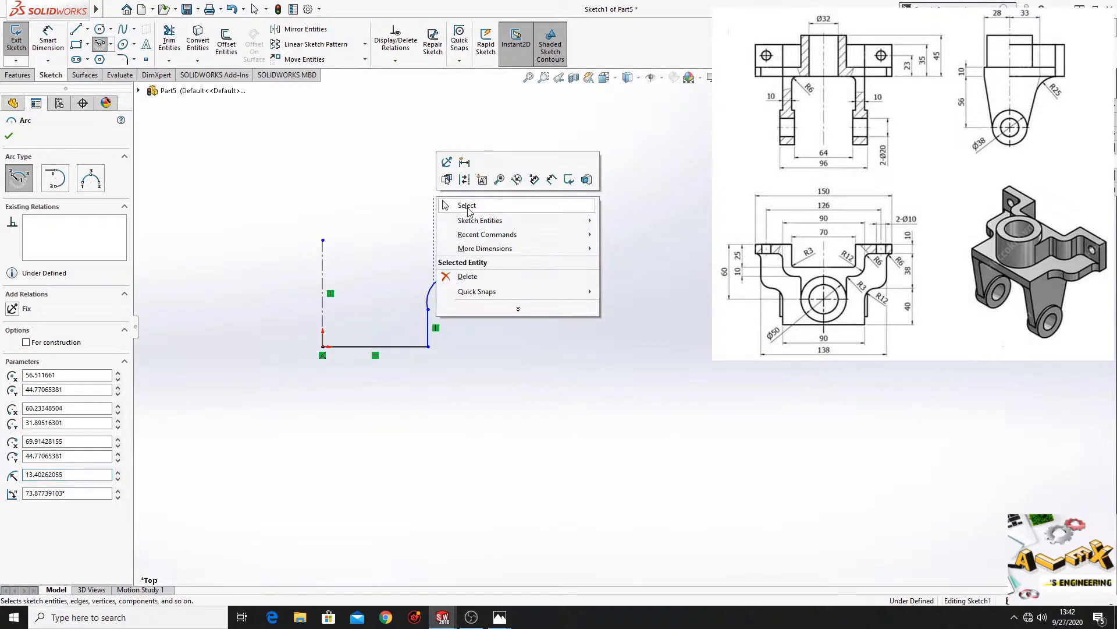
click(468, 207)
- Draw a vertical line about 23 mm long up from the free end of the second arc
click(76, 29)
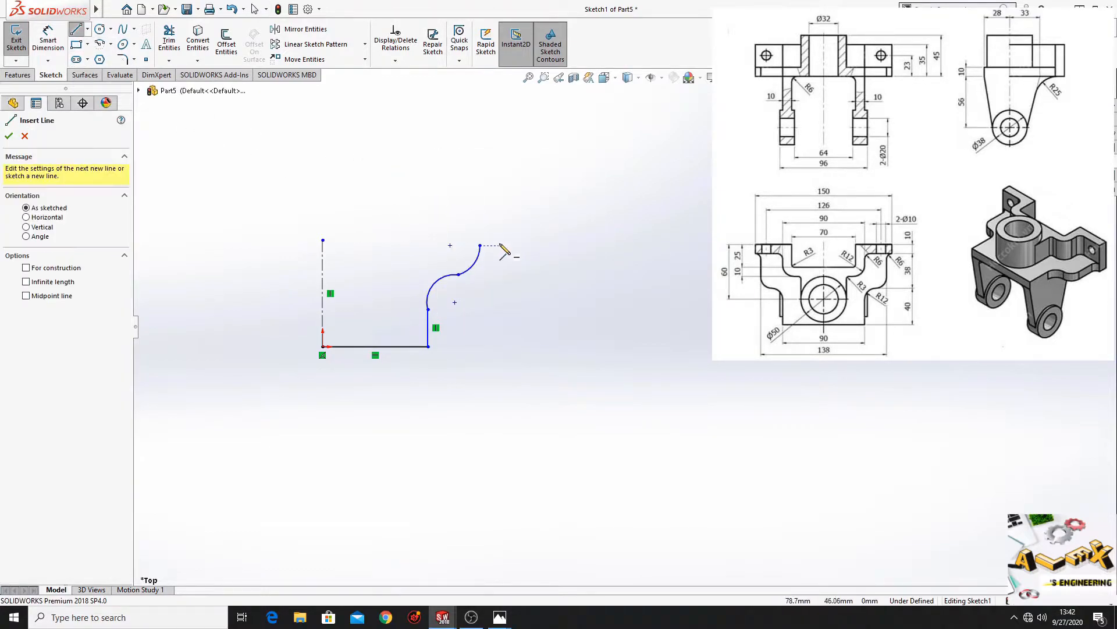
click(480, 245)
click(480, 193)
click(101, 45)
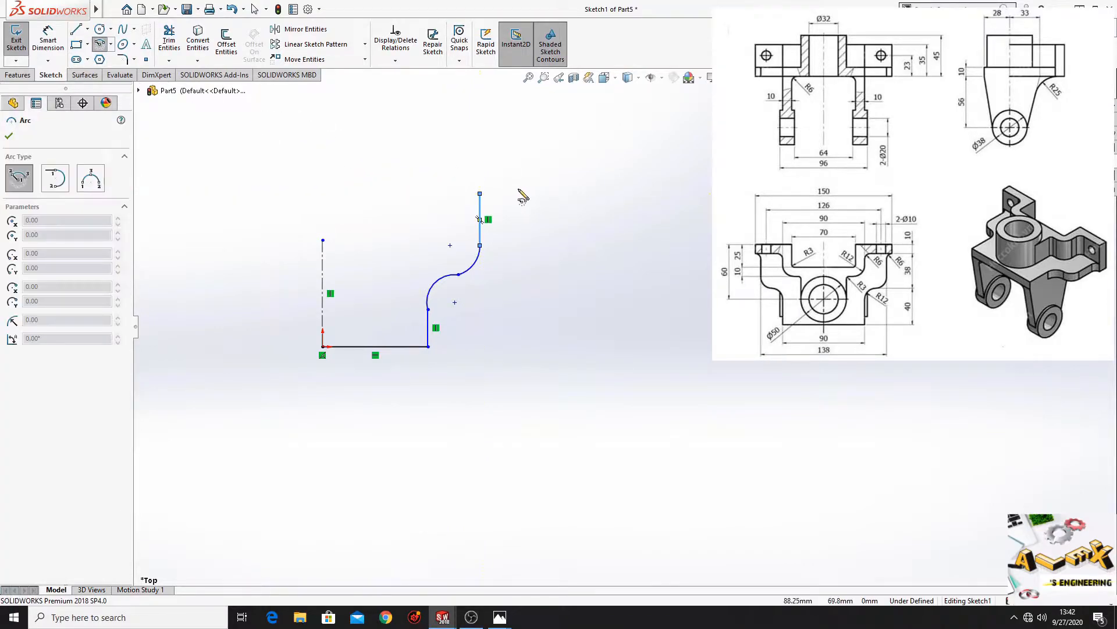
click(503, 193)
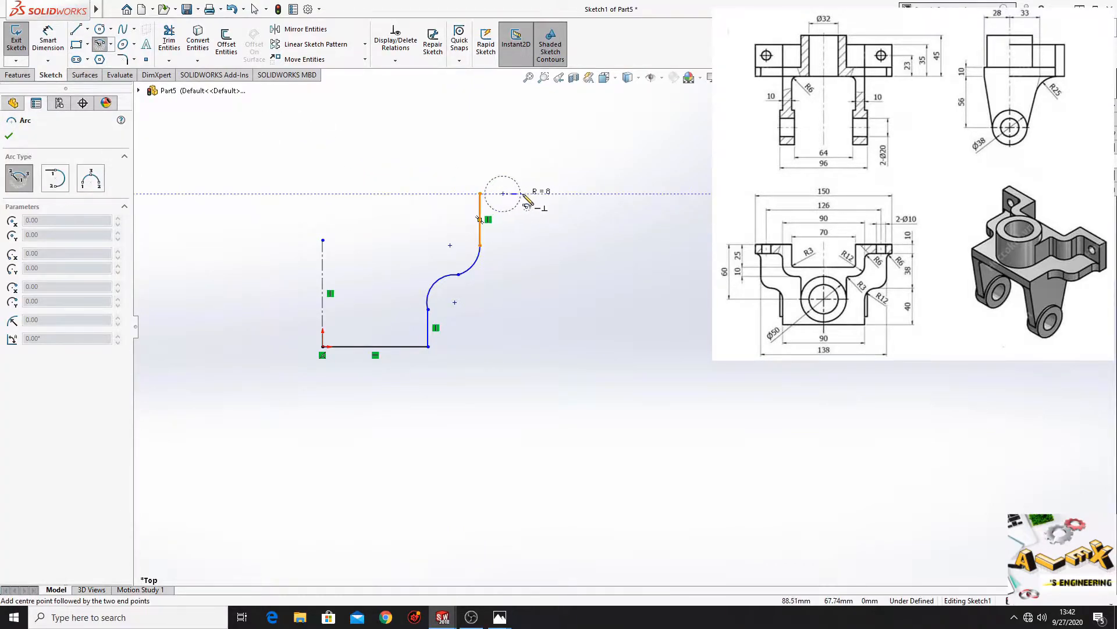
key(Escape)
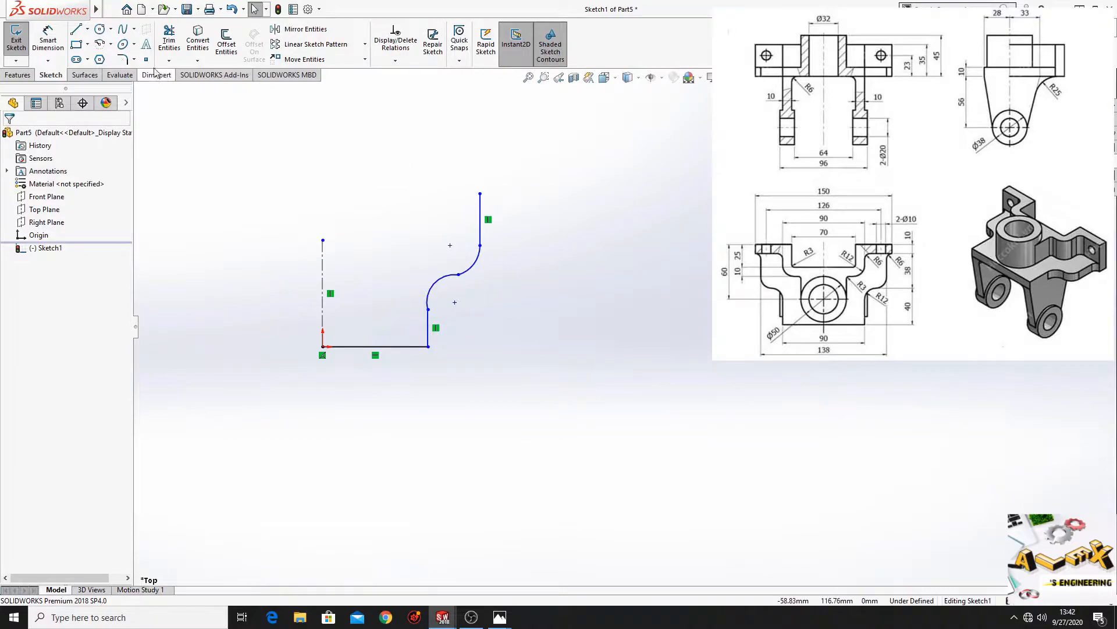
- Draw a center-point arc of about 14 mm radius curving outward from the upper end of the 23 mm vertical line
click(100, 44)
click(512, 199)
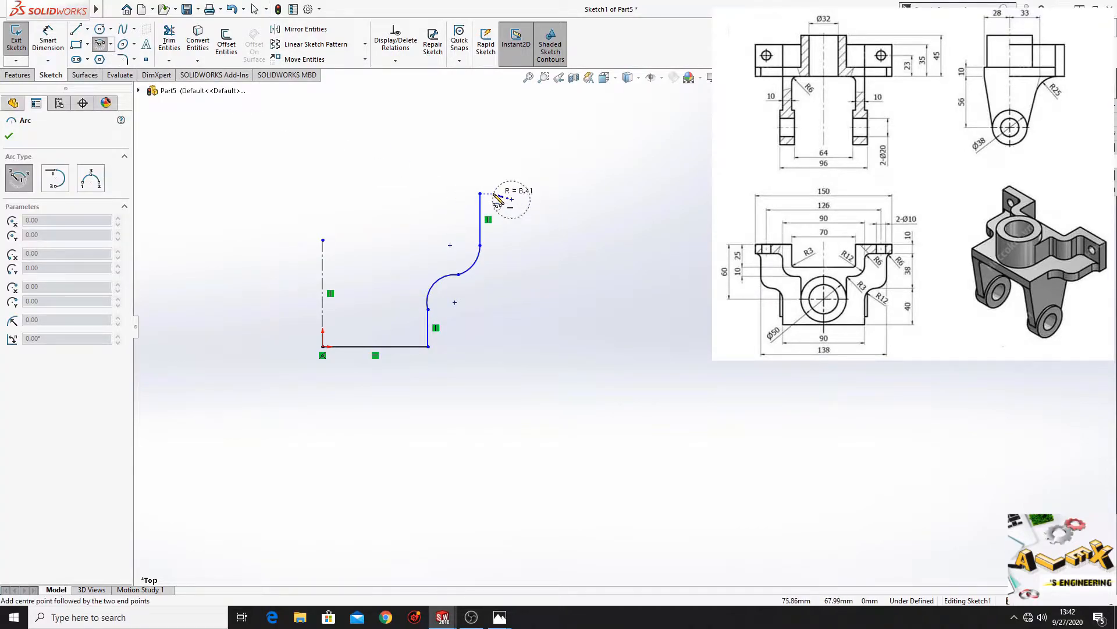
click(481, 193)
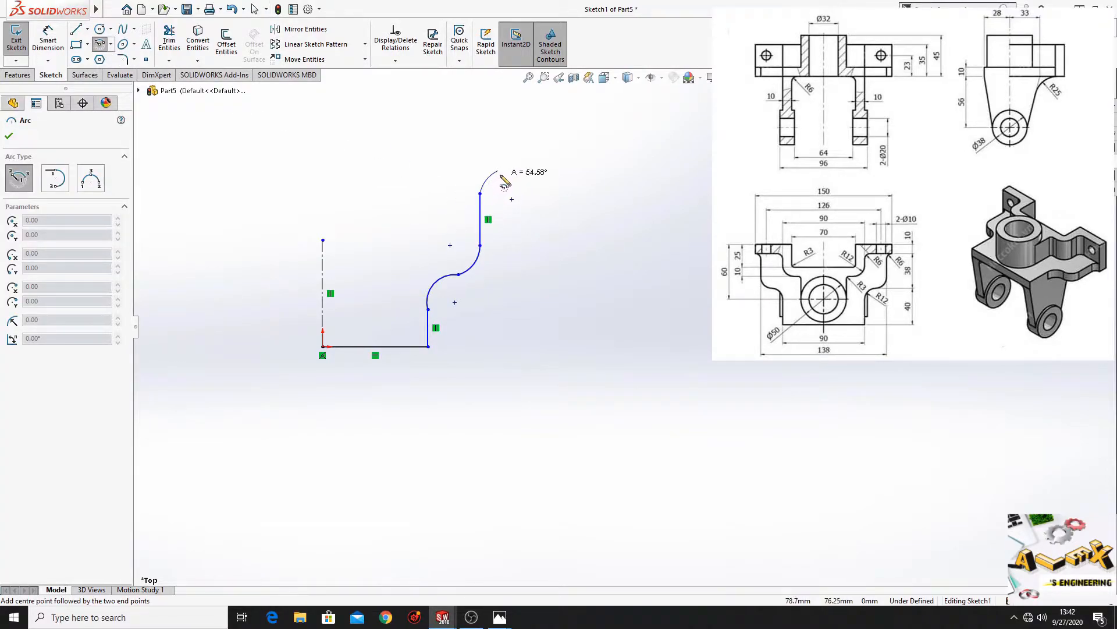
click(502, 170)
- Draw the stepped upper outline from the last arc: a short line up, about 40 mm inward, down, and horizontally to above the centerline
key(l)
click(501, 170)
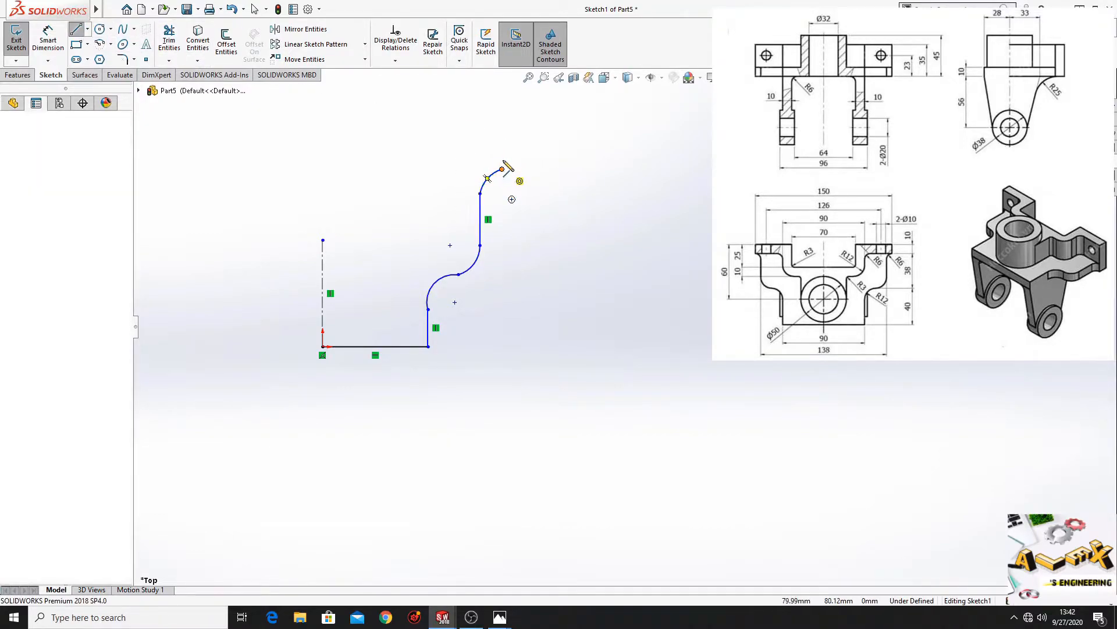
click(502, 151)
click(413, 151)
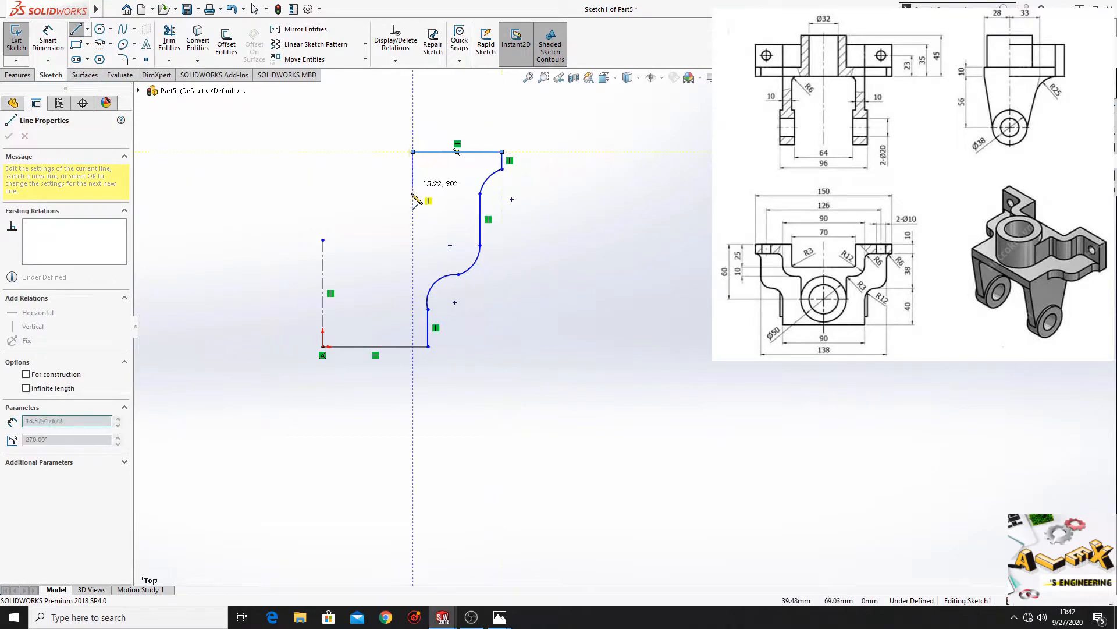
click(413, 211)
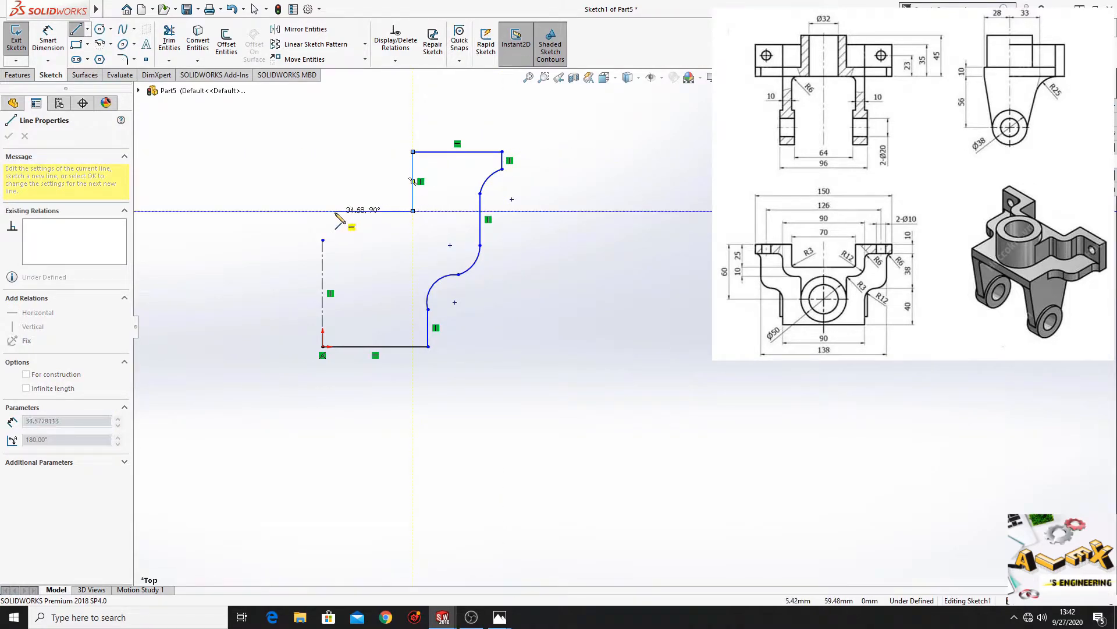
click(323, 211)
right_click(357, 248)
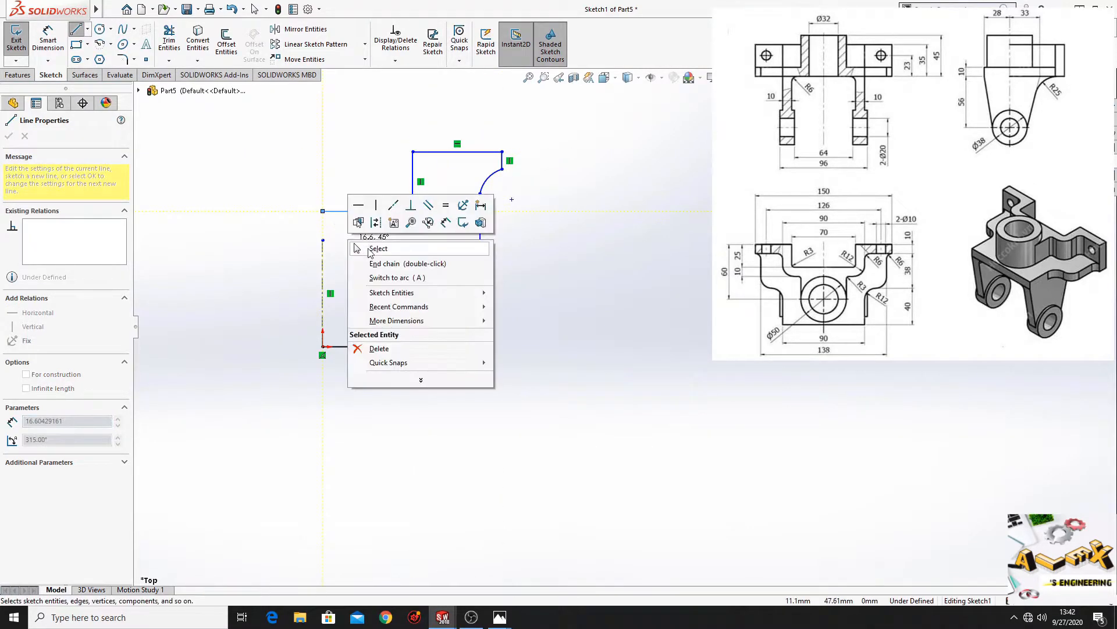
click(372, 249)
click(47, 41)
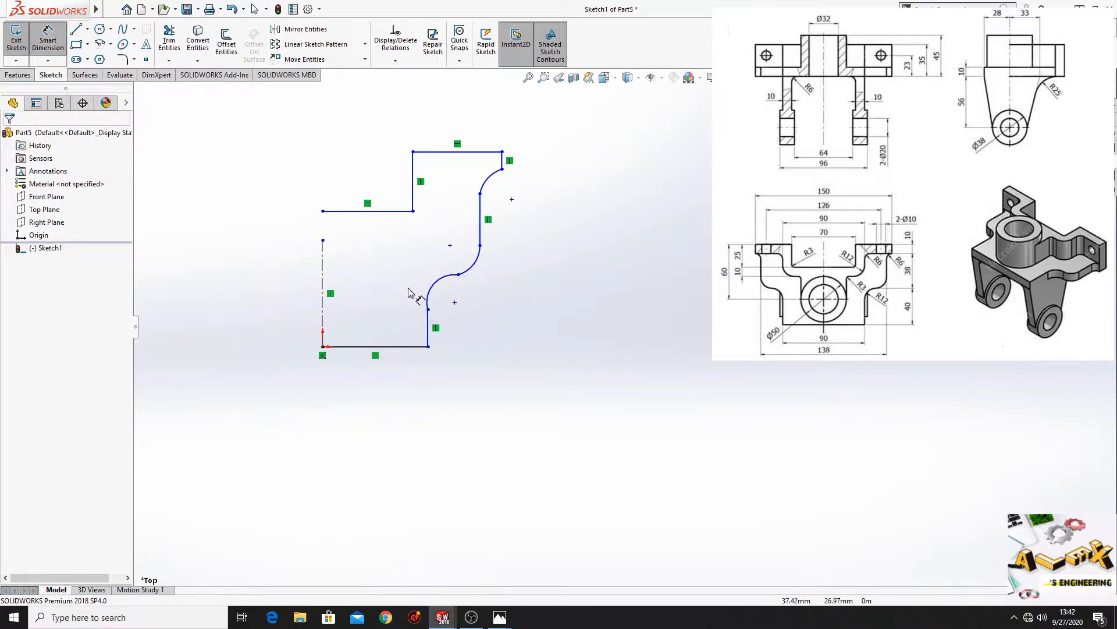
key(Escape)
click(436, 290)
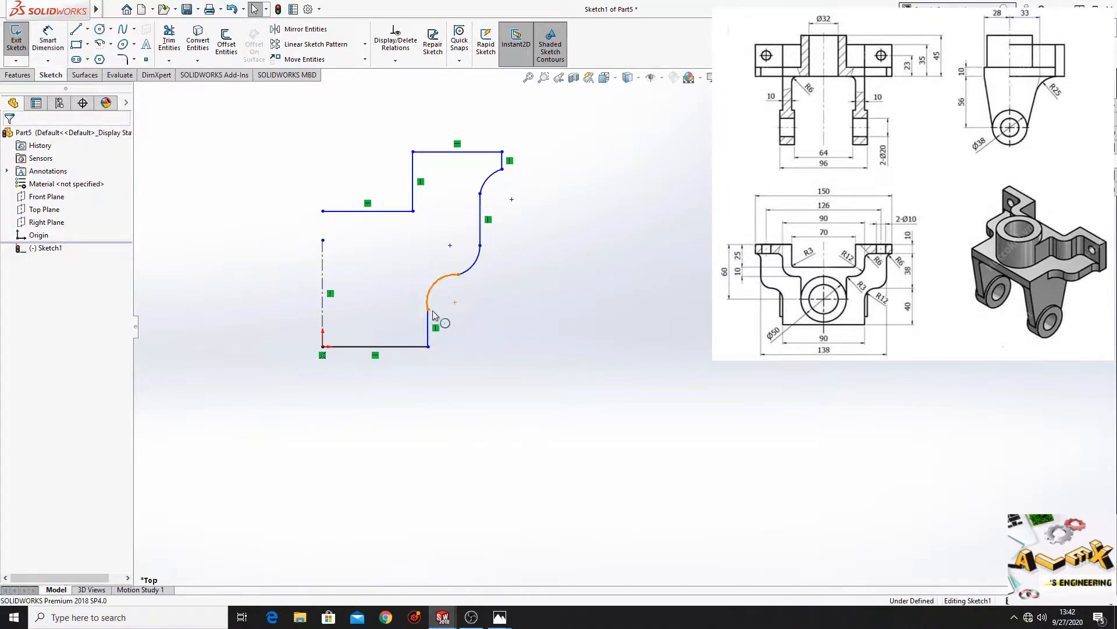
ctrl+click(430, 329)
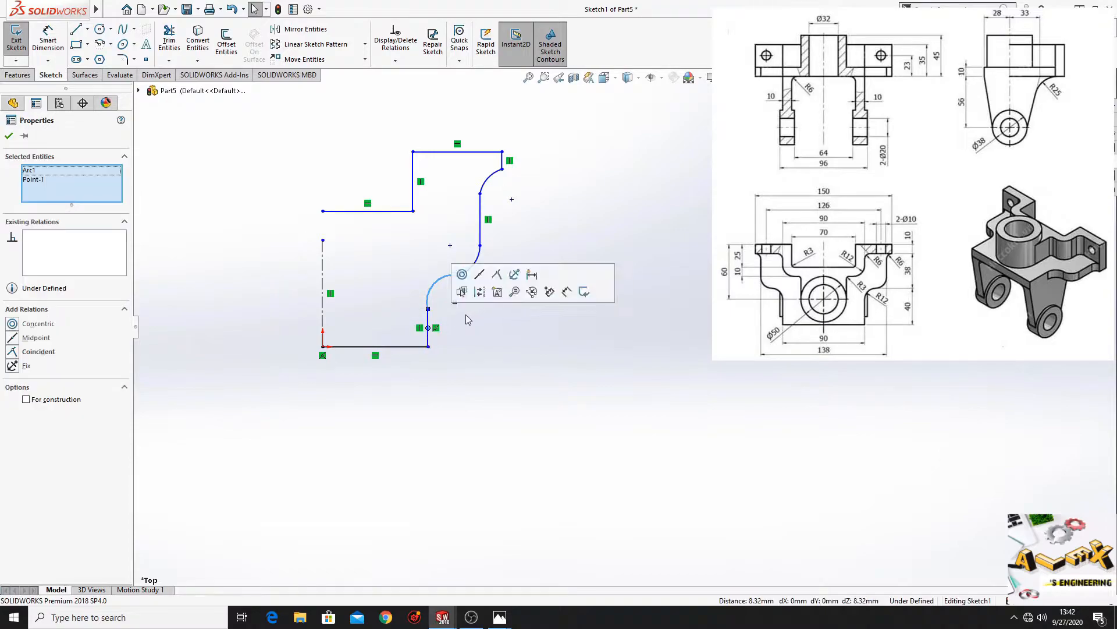
- Make the lowest arc tangent to the lower vertical line and to the adjoining arc of the S-curve
click(428, 326)
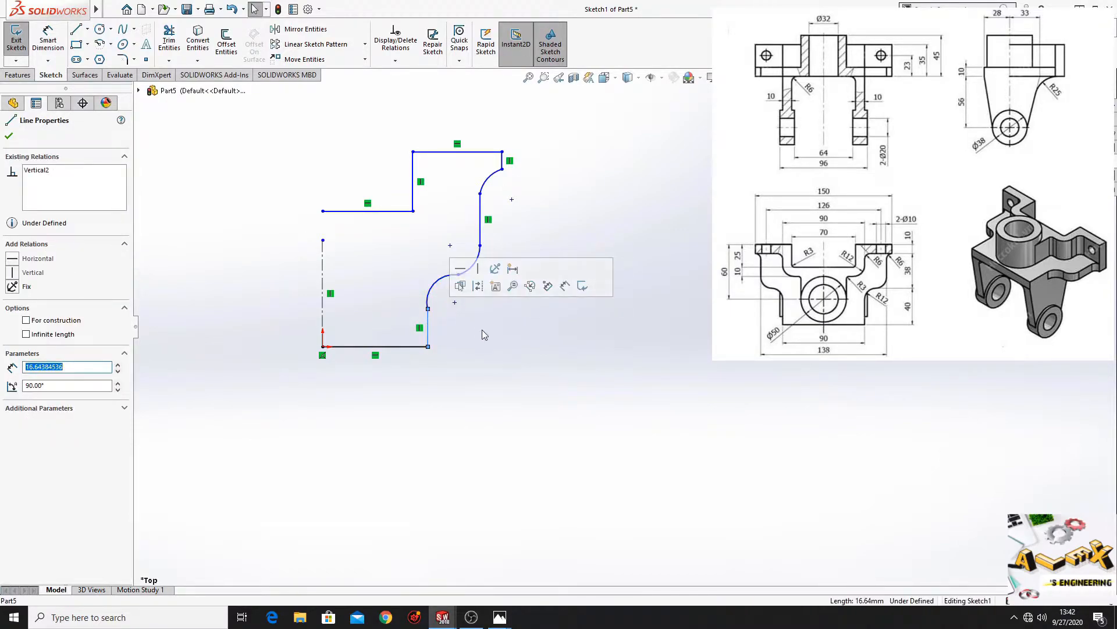
ctrl+click(431, 299)
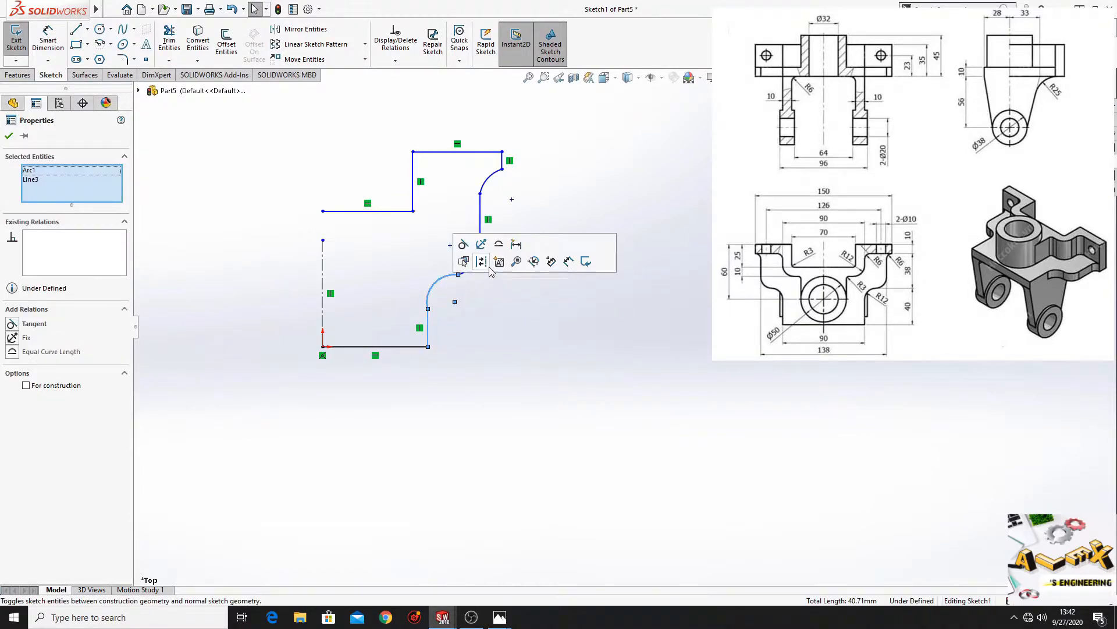
click(464, 245)
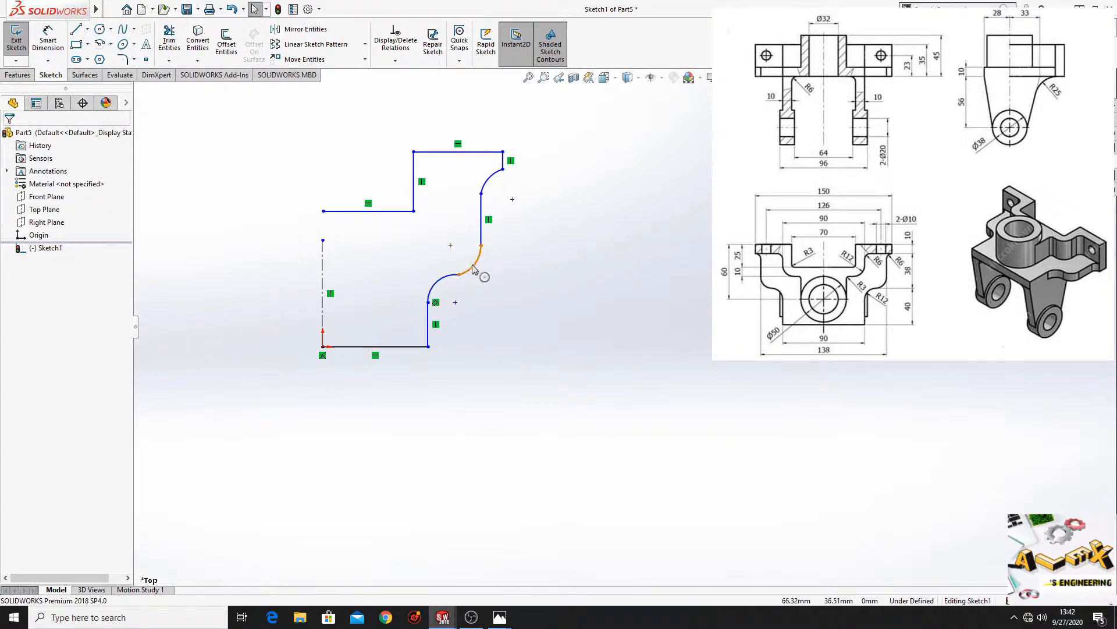
click(473, 269)
ctrl+click(441, 284)
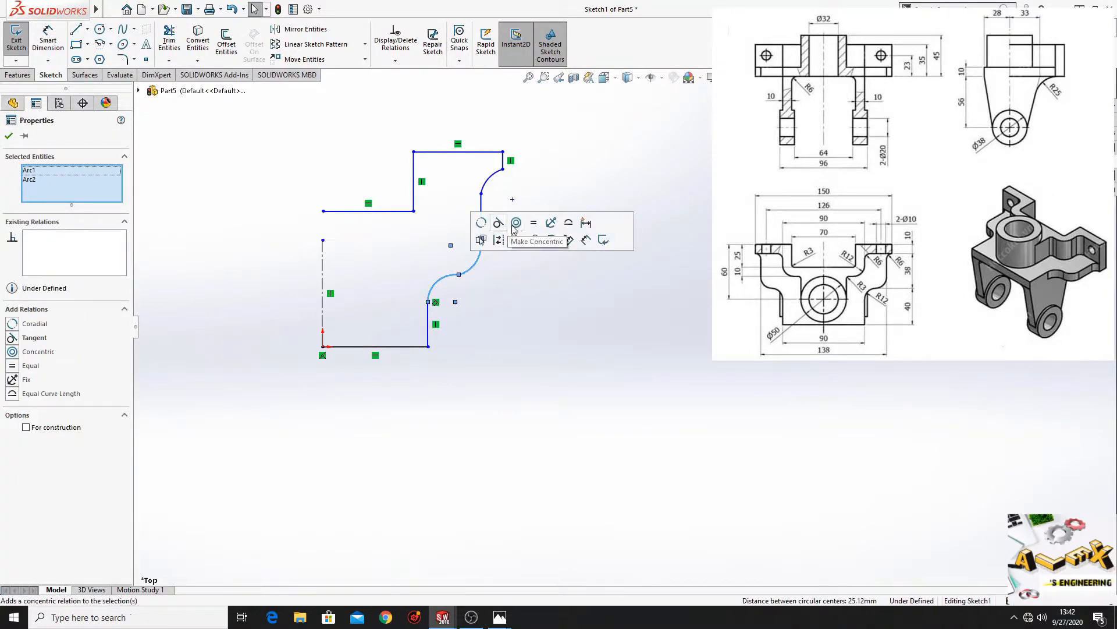
click(506, 225)
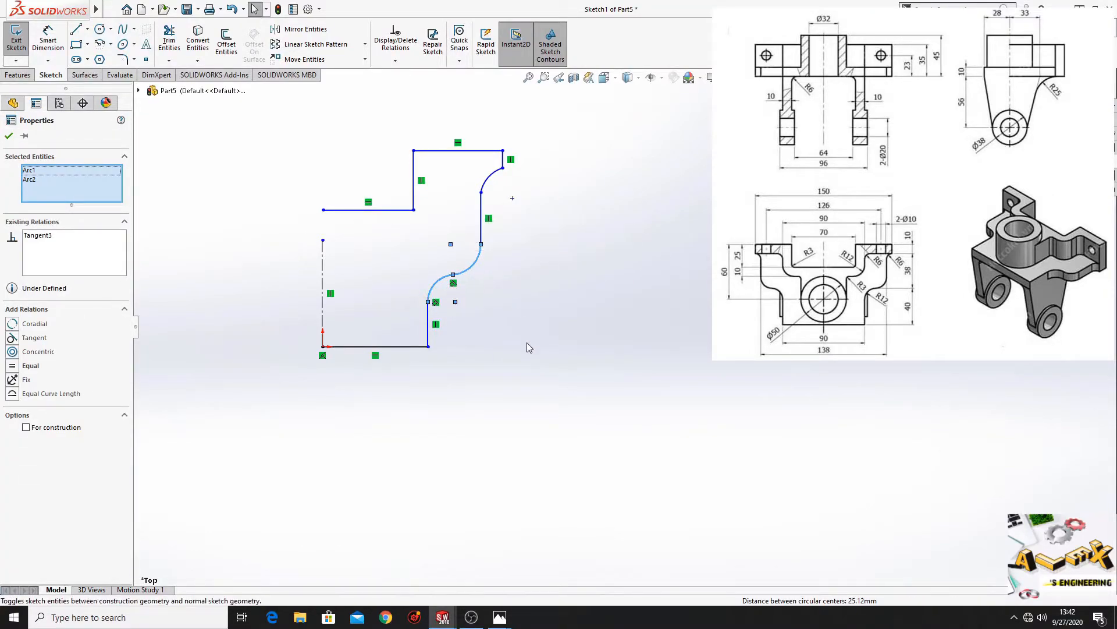
- Make the upper vertical line tangent to the S-curve's upper arc and to the topmost arc
click(482, 240)
ctrl+click(473, 262)
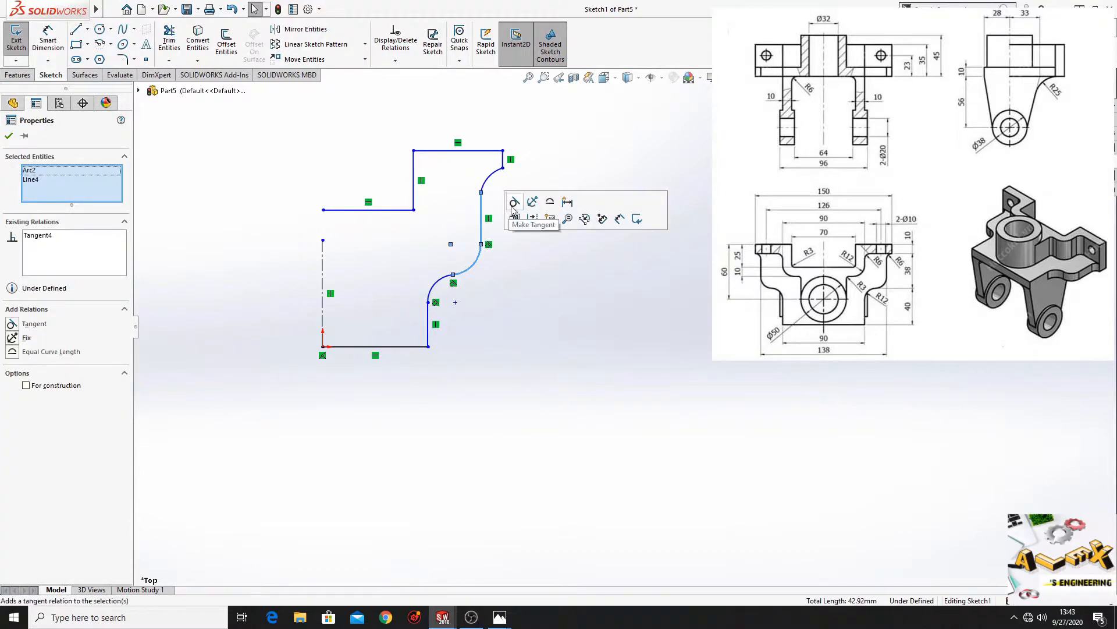
click(513, 205)
click(503, 168)
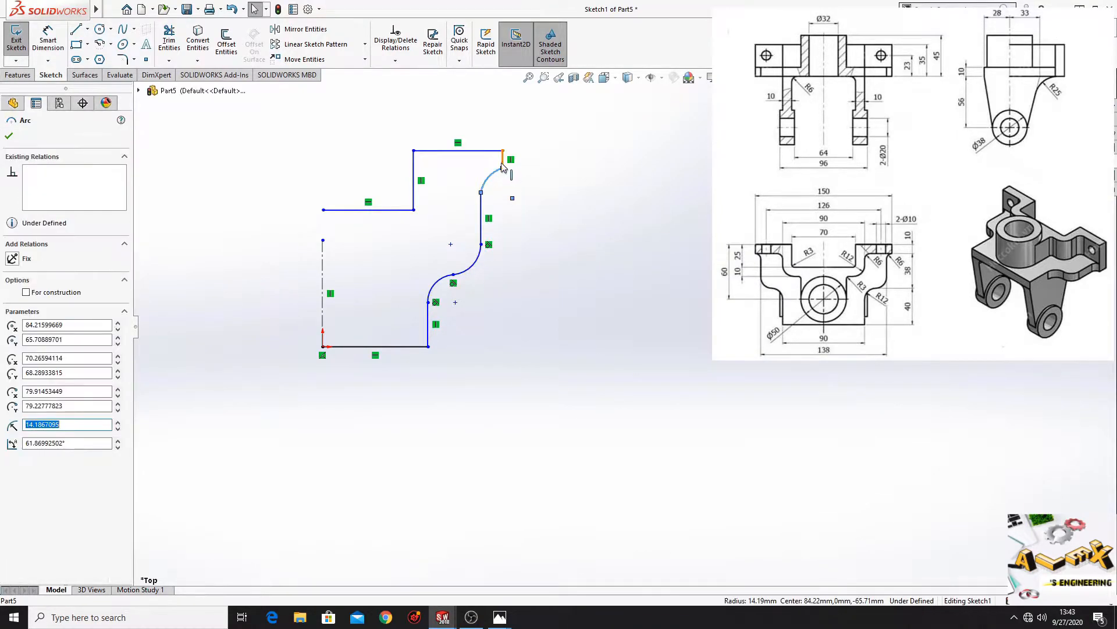
ctrl+click(482, 210)
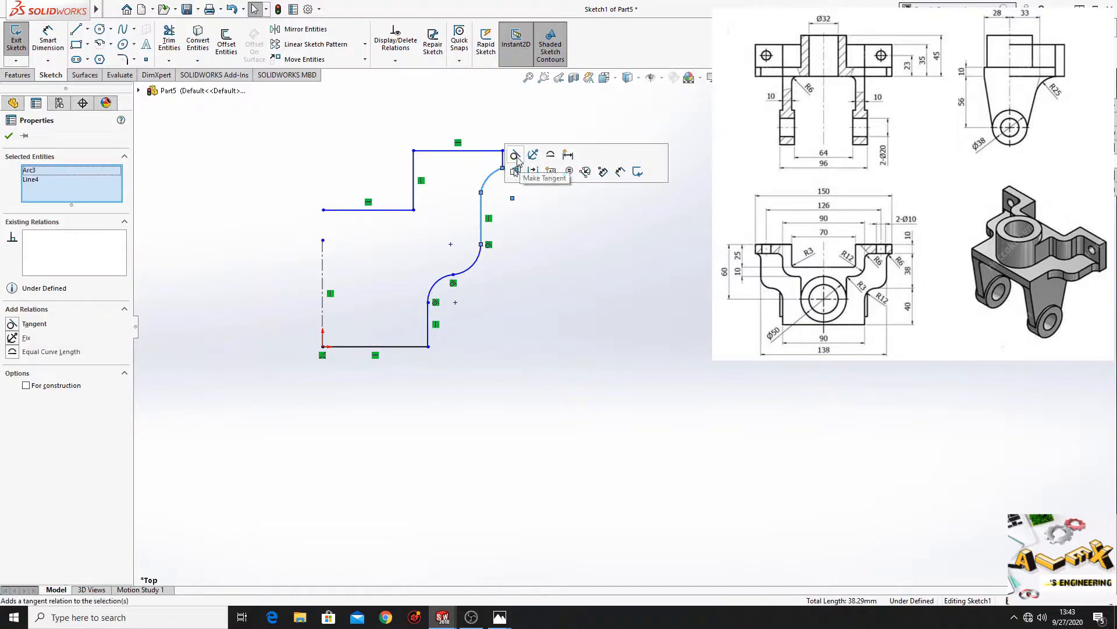
click(517, 168)
click(546, 278)
- Dimension the short vertical line above the topmost arc to 10 mm
scroll(527, 284, down, 2)
ctrl+middle_drag(528, 285, 570, 303)
click(64, 49)
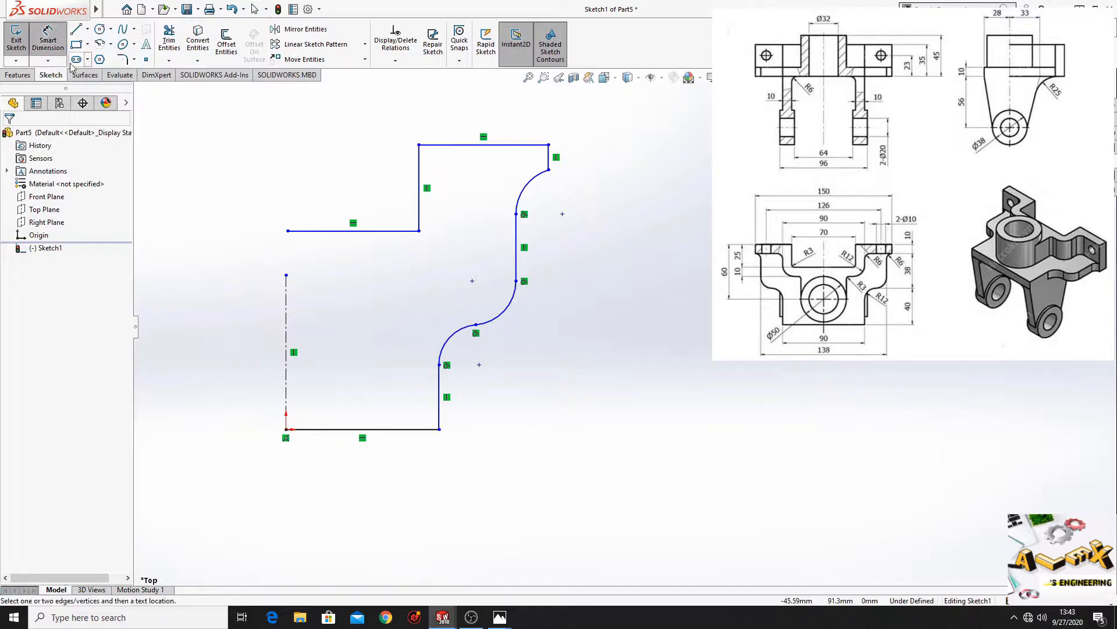
click(552, 161)
click(600, 161)
text(10)
key(Return)
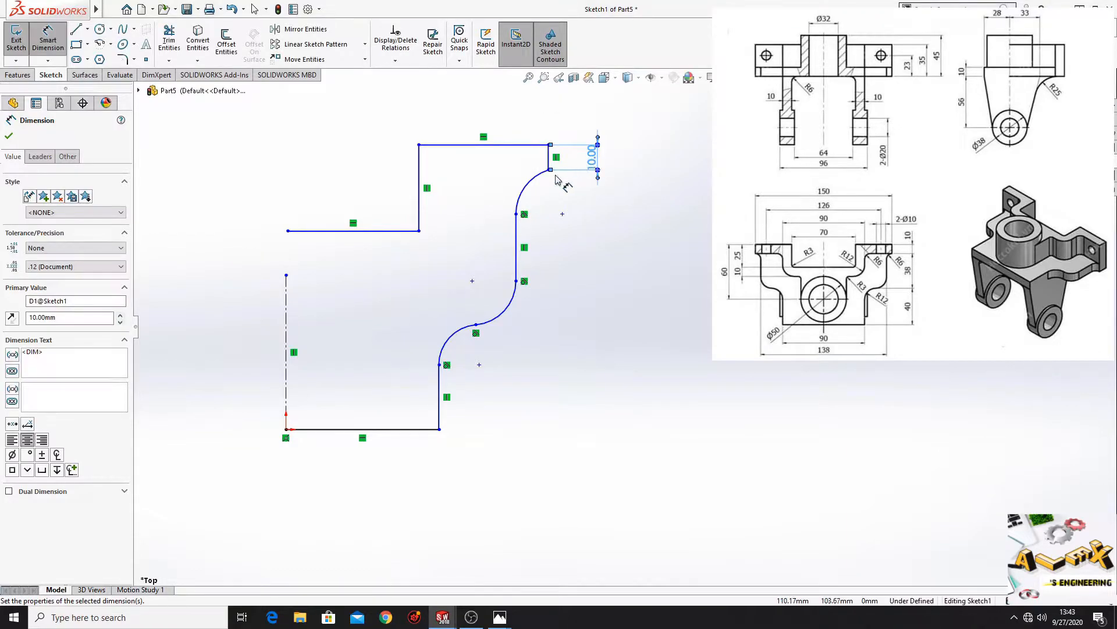
- Set the radius of the topmost arc to 6 mm
click(529, 194)
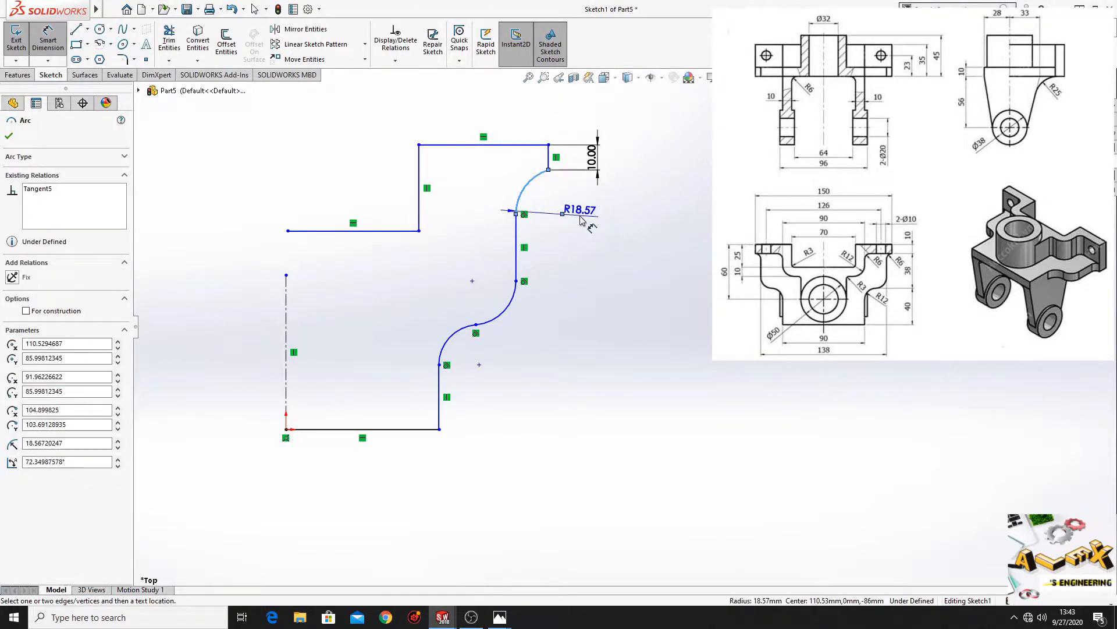
click(575, 228)
text(6)
key(Return)
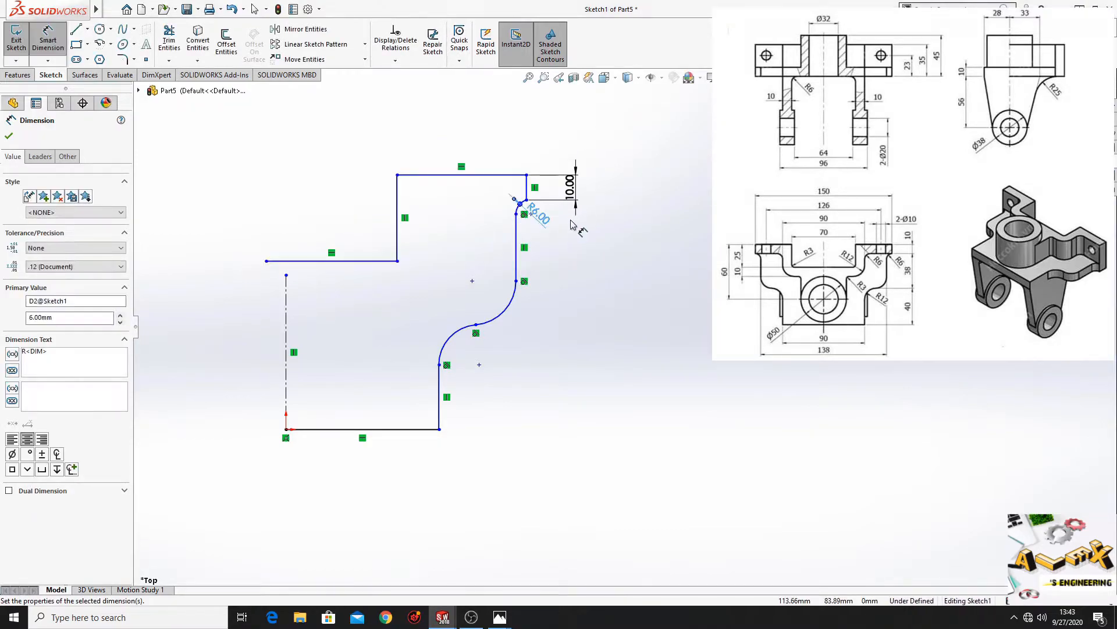
- Dimension the vertical distance from the S-curve's middle joint to the topmost arc's upper end as 38 mm
click(476, 326)
click(526, 200)
click(593, 269)
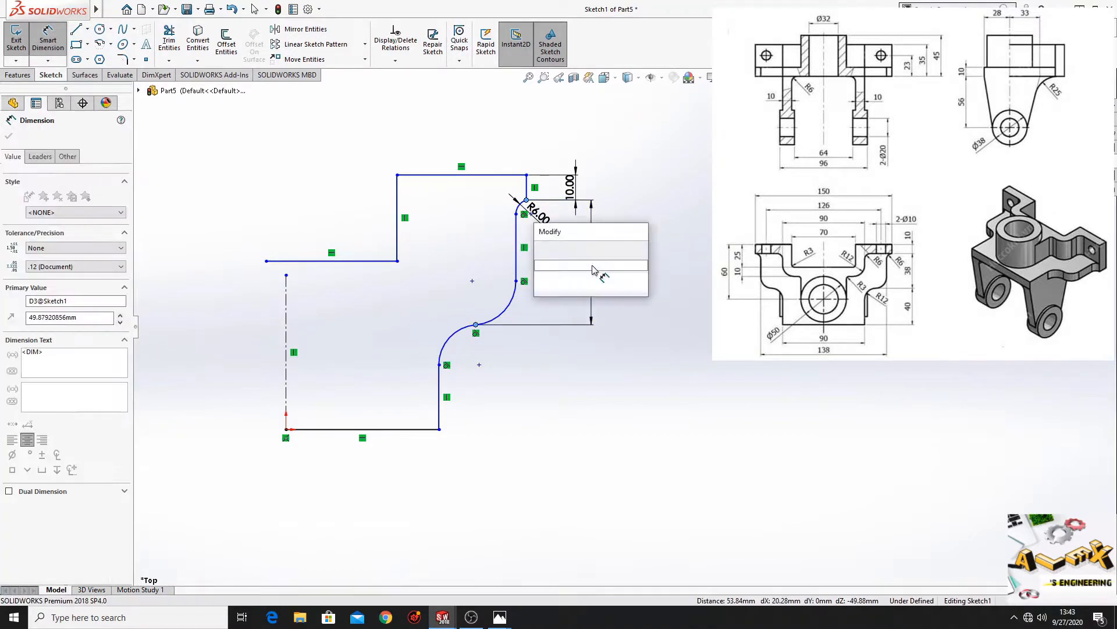
text(38)
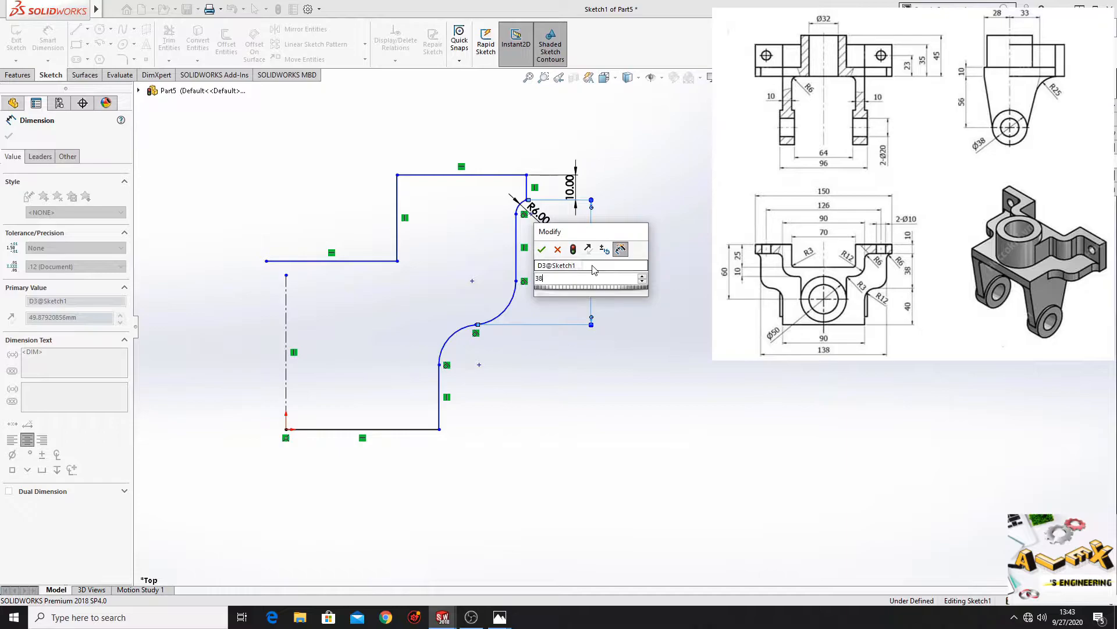
key(Return)
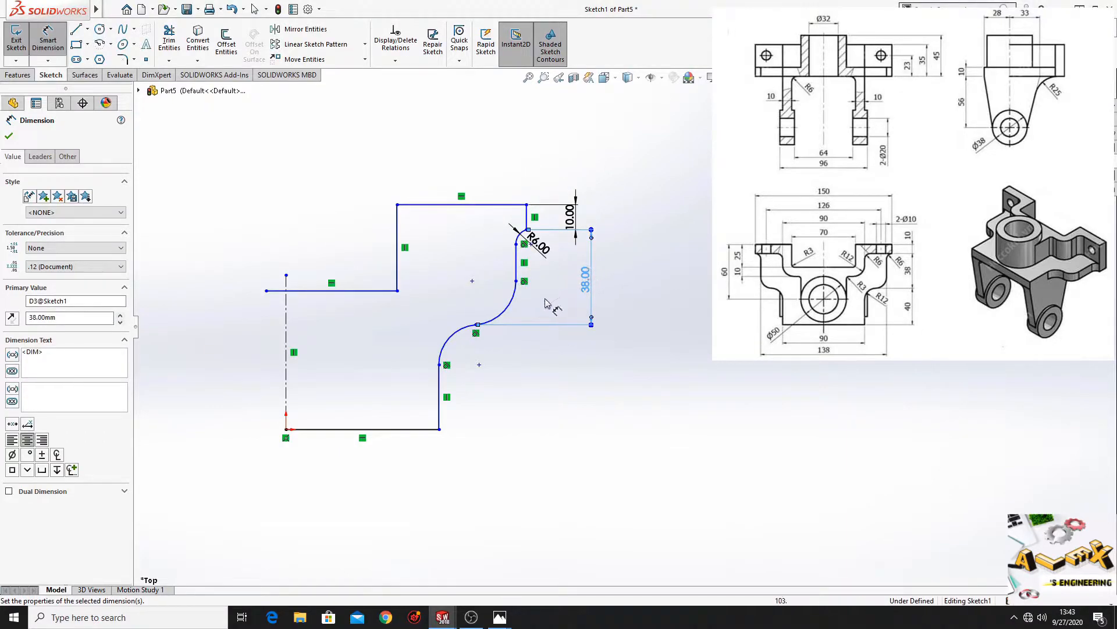
- Dimension the height from the base line's outer corner to the S-curve's middle joint as 40 mm
click(439, 430)
click(476, 326)
click(509, 389)
text(40)
key(Return)
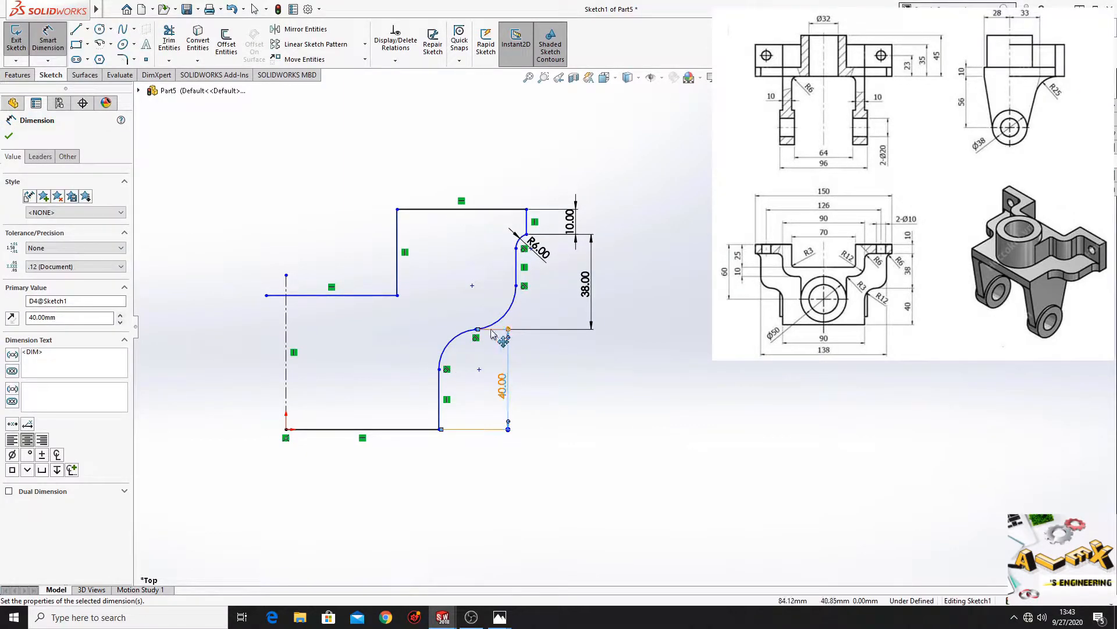
- Set the radius of both S-curve arcs to 12 mm
click(453, 340)
click(465, 366)
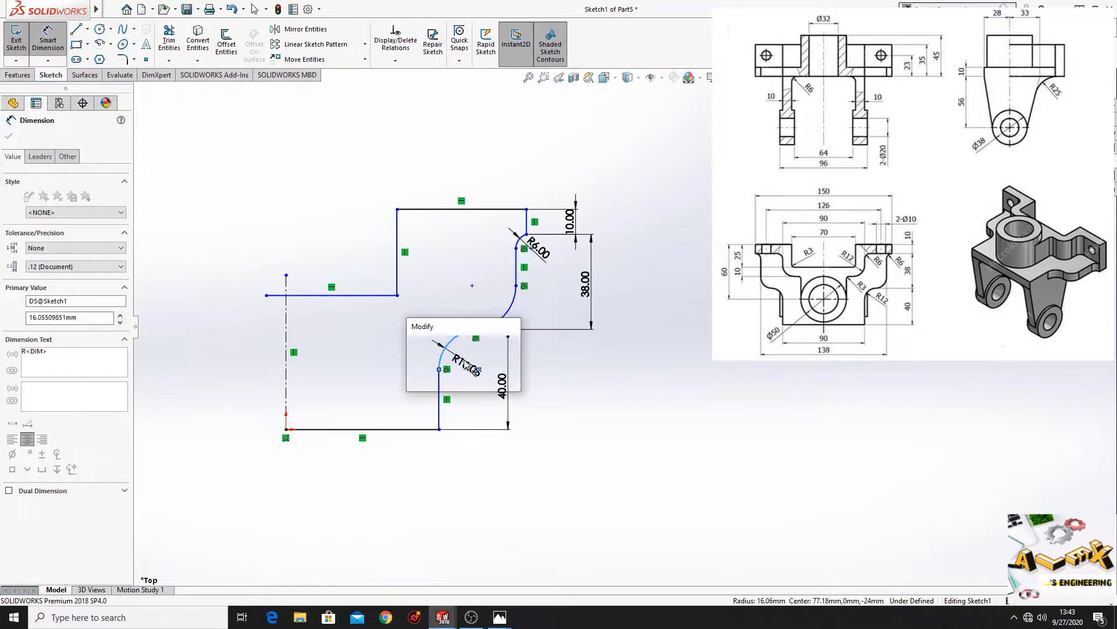
key(Escape)
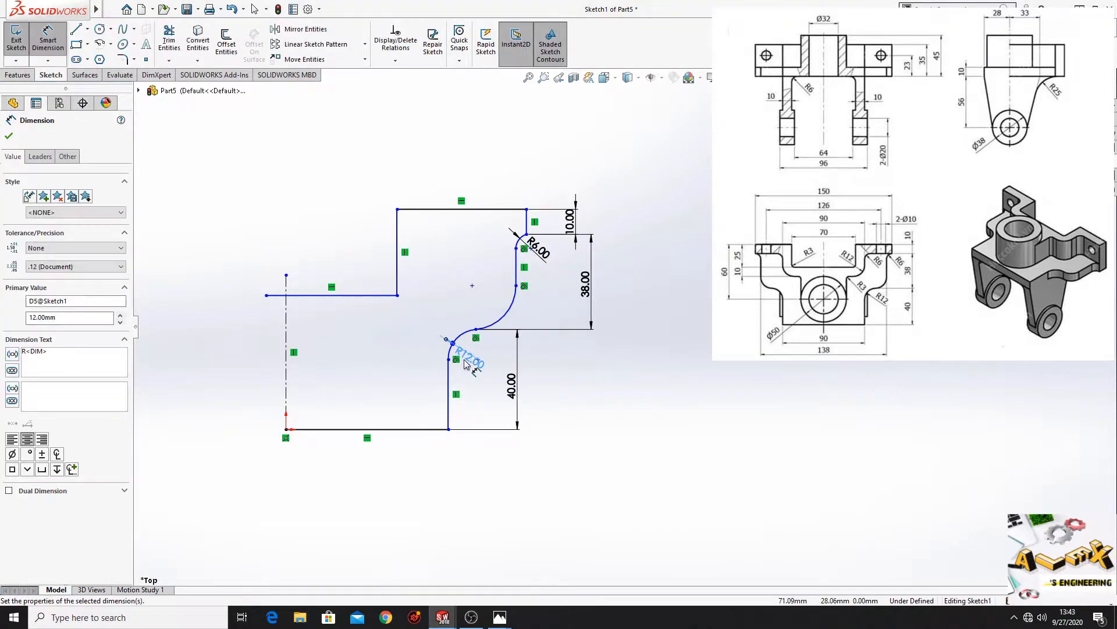
click(494, 322)
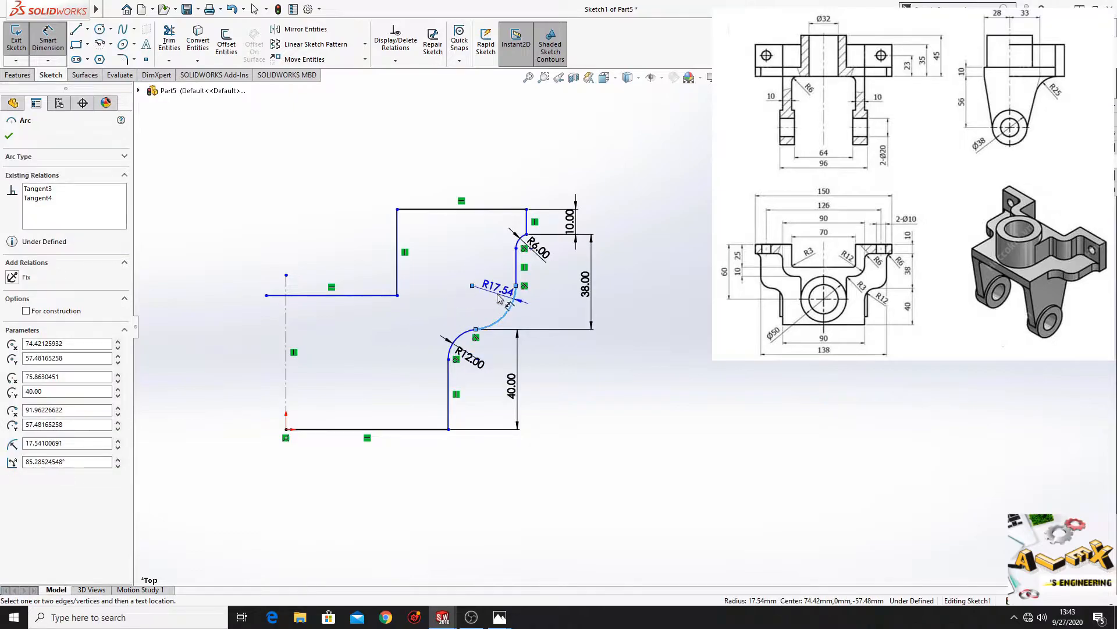
click(492, 302)
key(Escape)
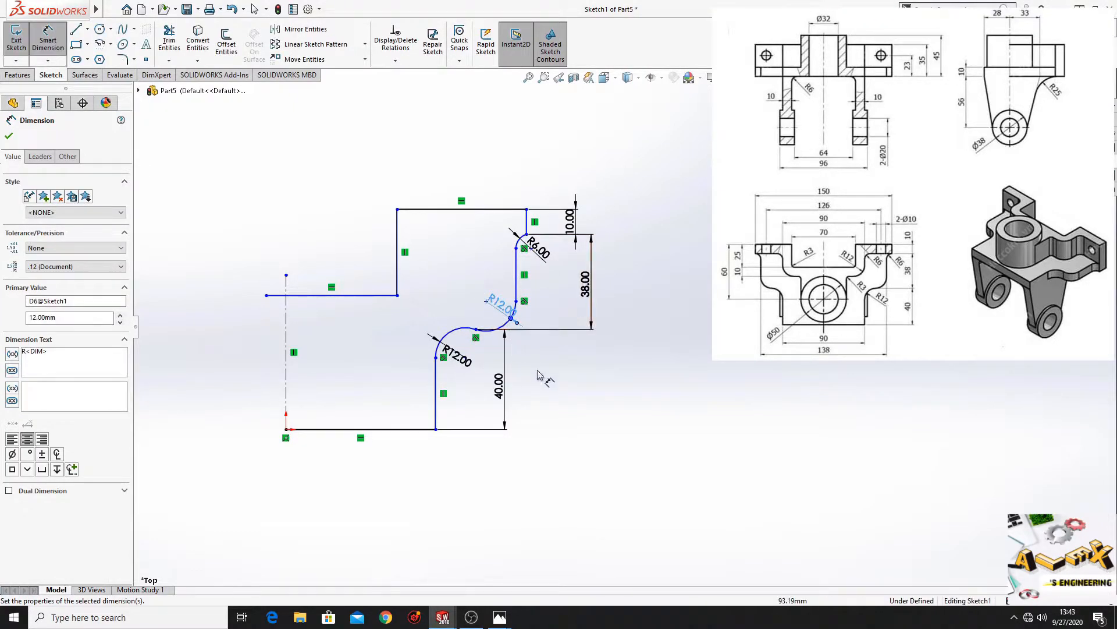
- Dimension the horizontal base line's length to 45 mm
click(375, 429)
click(375, 511)
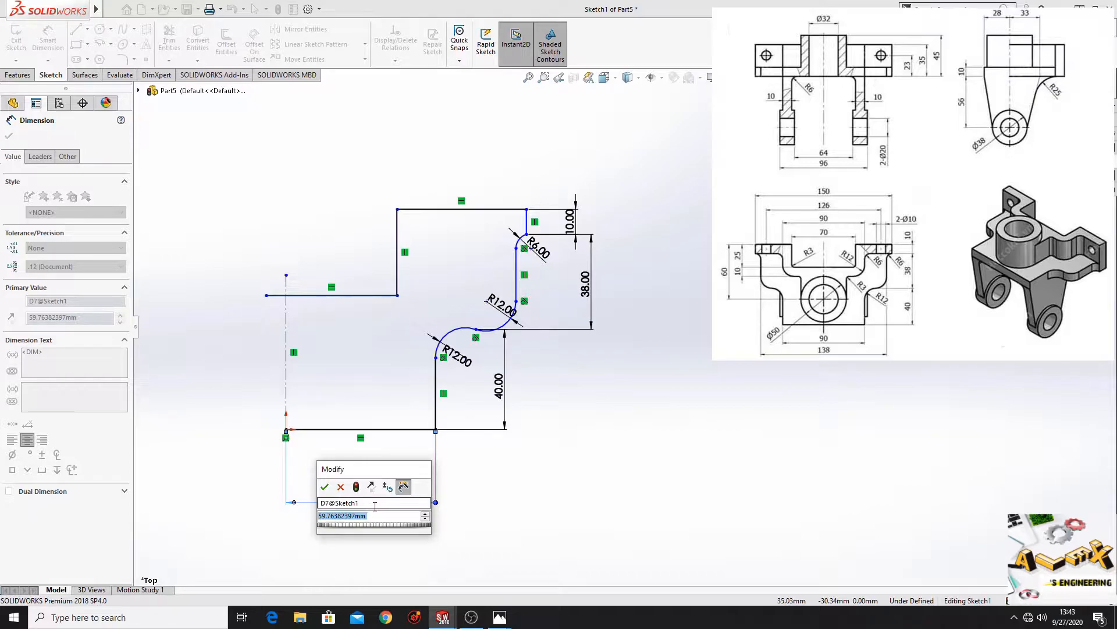
text(45)
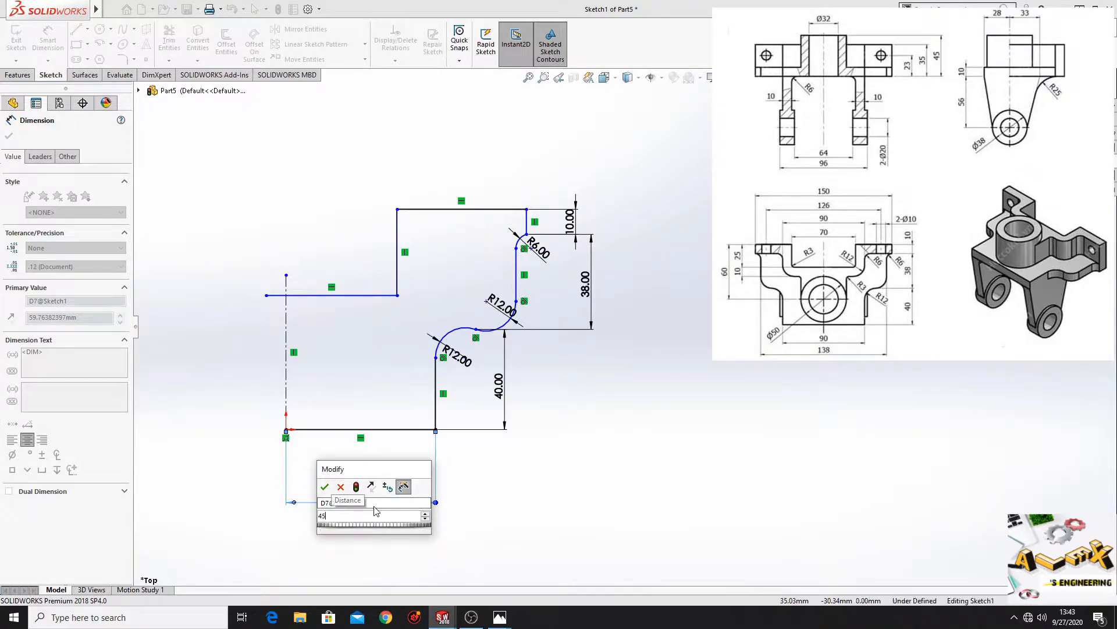
key(Return)
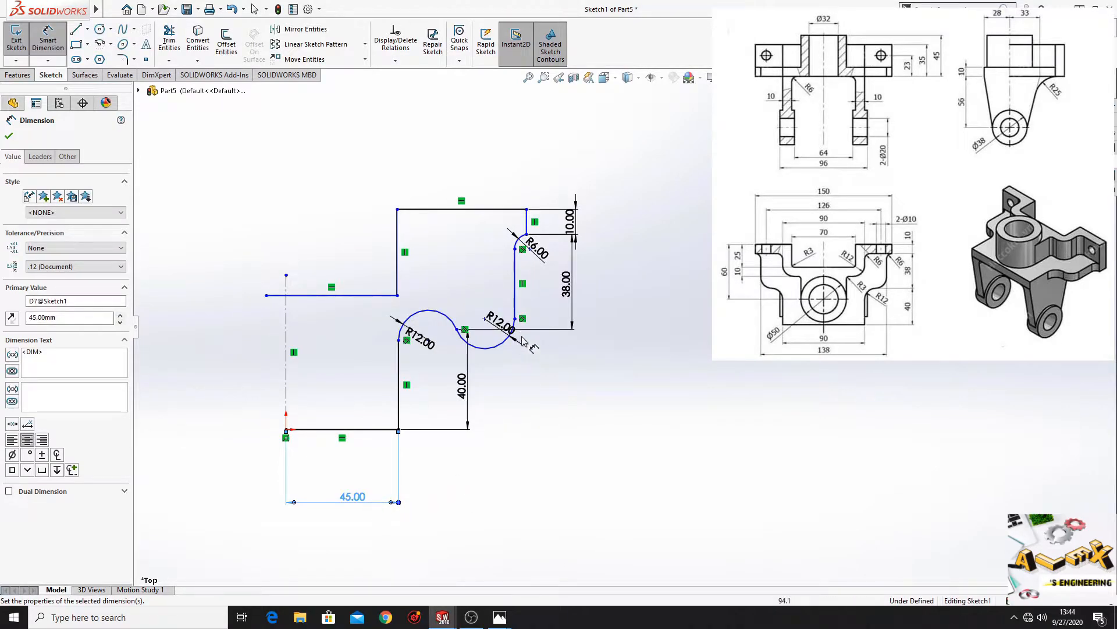
- Dimension the horizontal distance from the origin to the upper vertical line's lower end as 69 mm
click(514, 318)
click(288, 432)
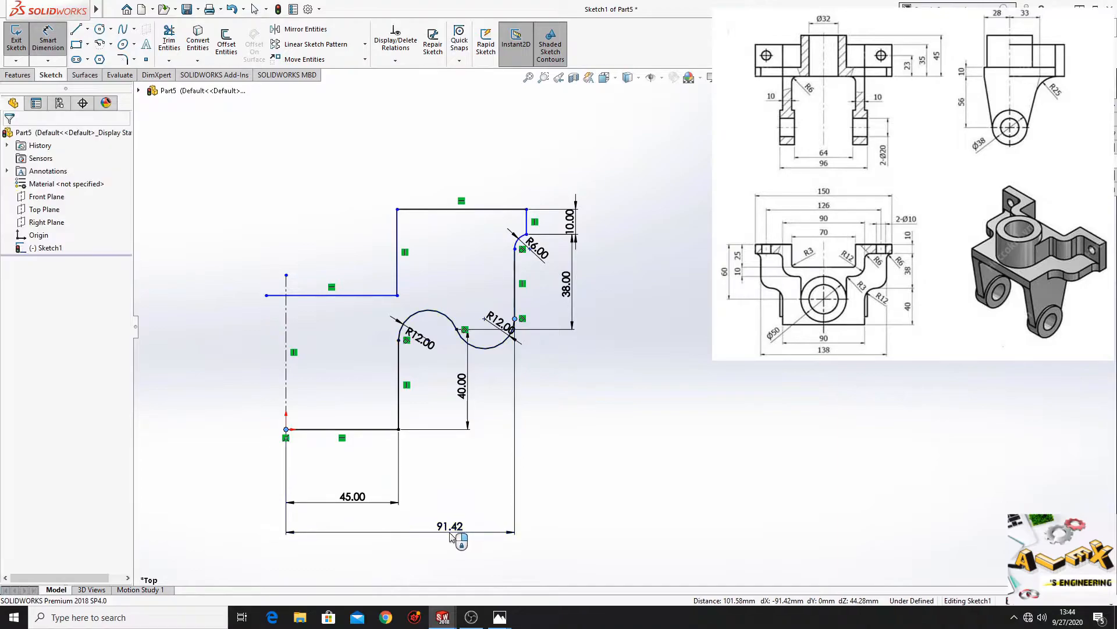
click(451, 534)
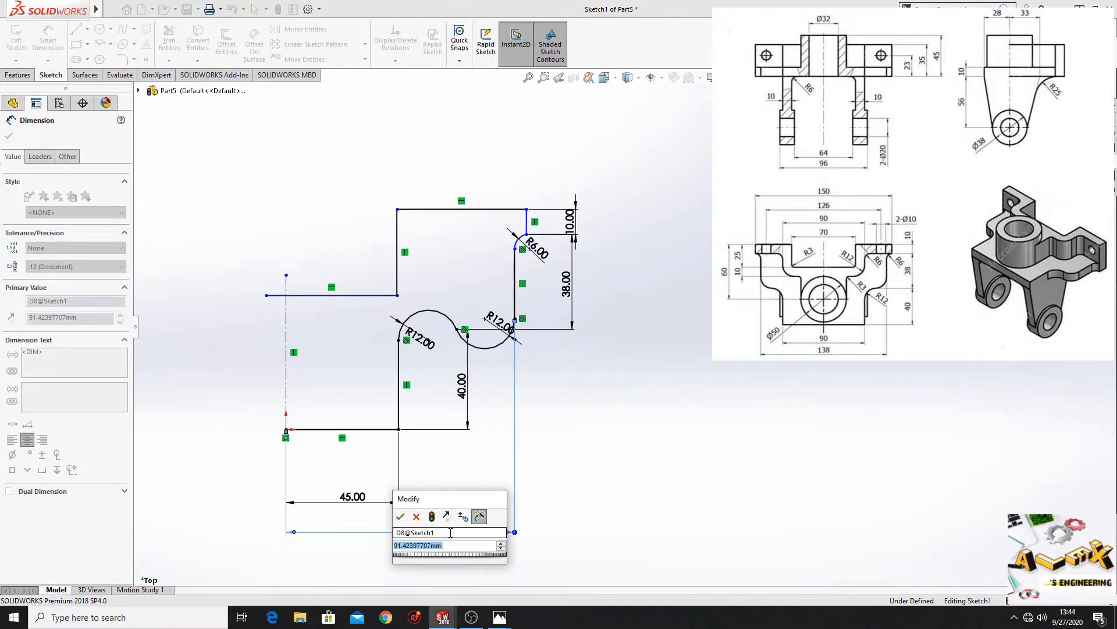
text(6)
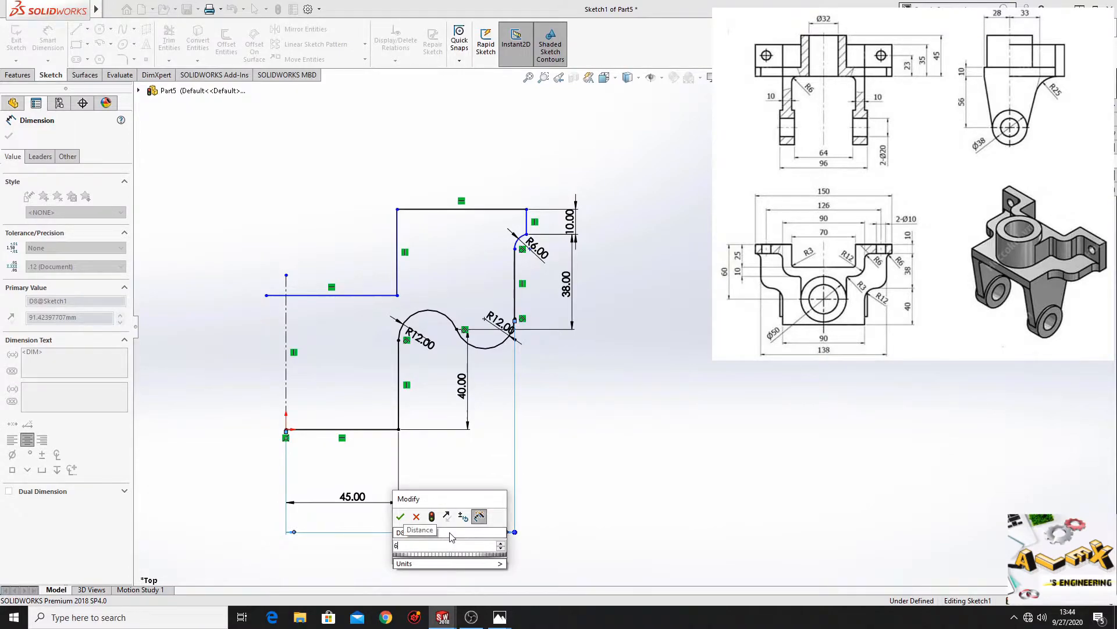
text(9)
key(Return)
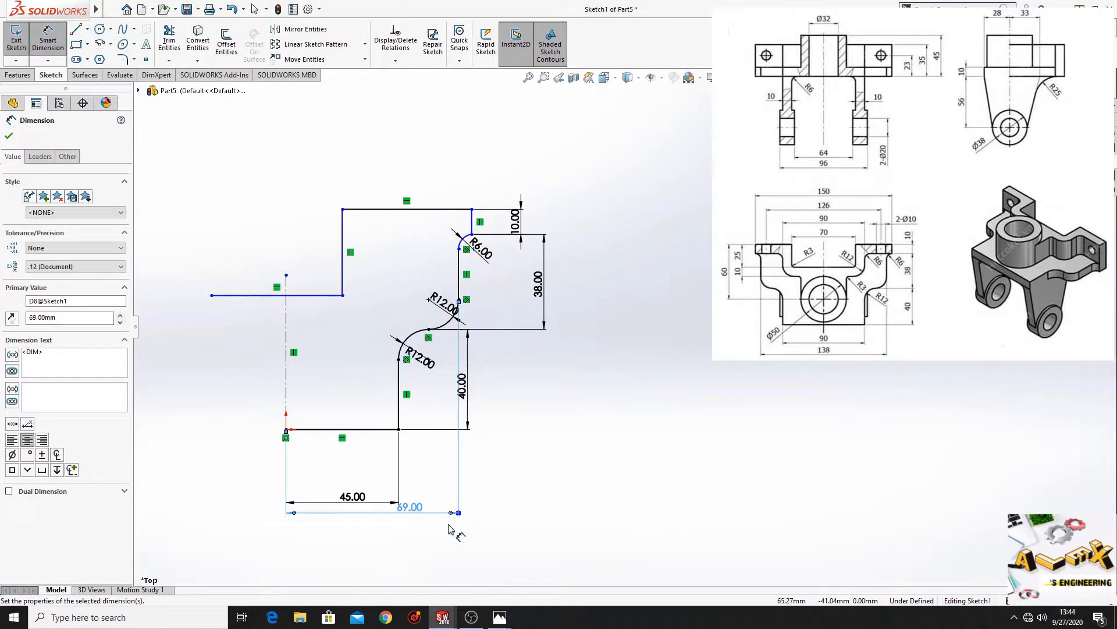
- Dimension the inner horizontal line crossing the centerline to 35 mm
click(302, 296)
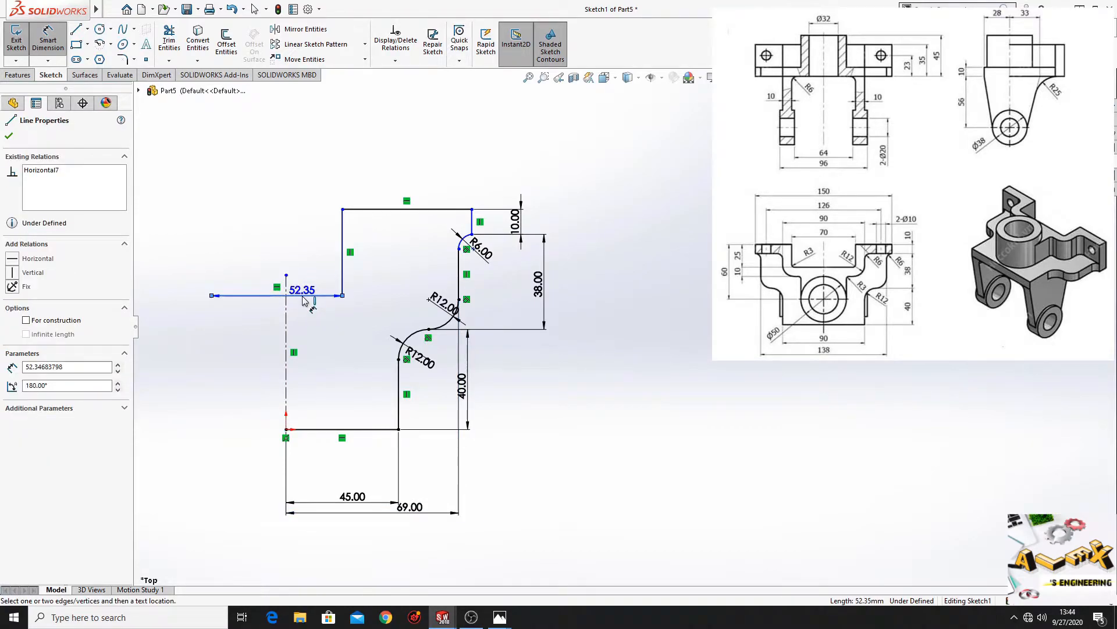
click(303, 339)
text(35)
key(Return)
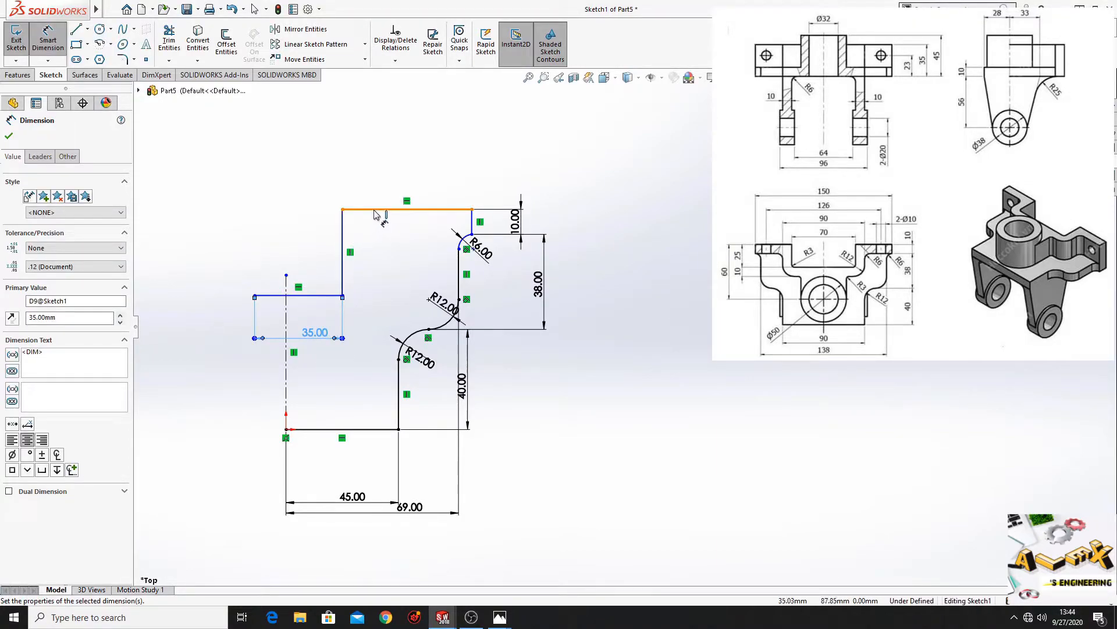
- Dimension the distance from the centerline to the outermost short vertical line as 75 mm
click(472, 222)
click(286, 285)
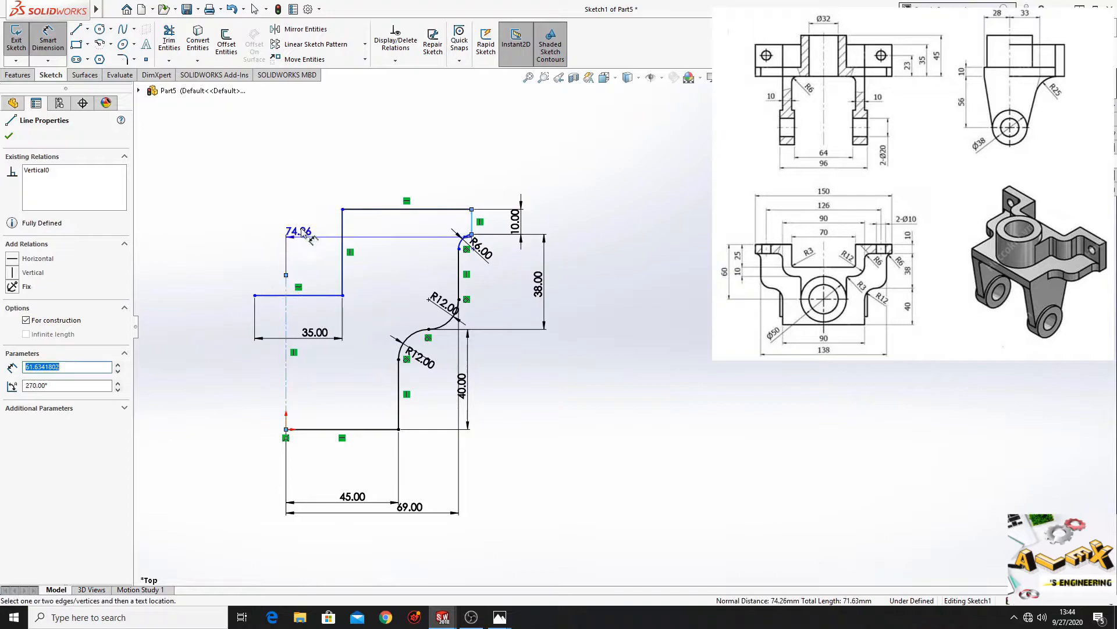
click(327, 165)
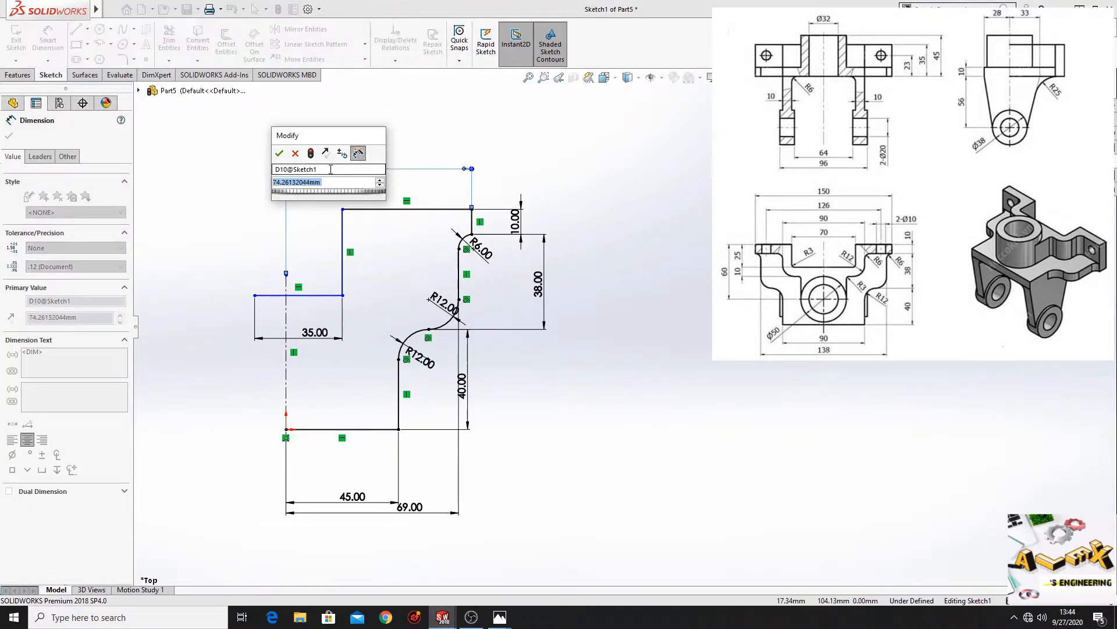
text(75)
key(Return)
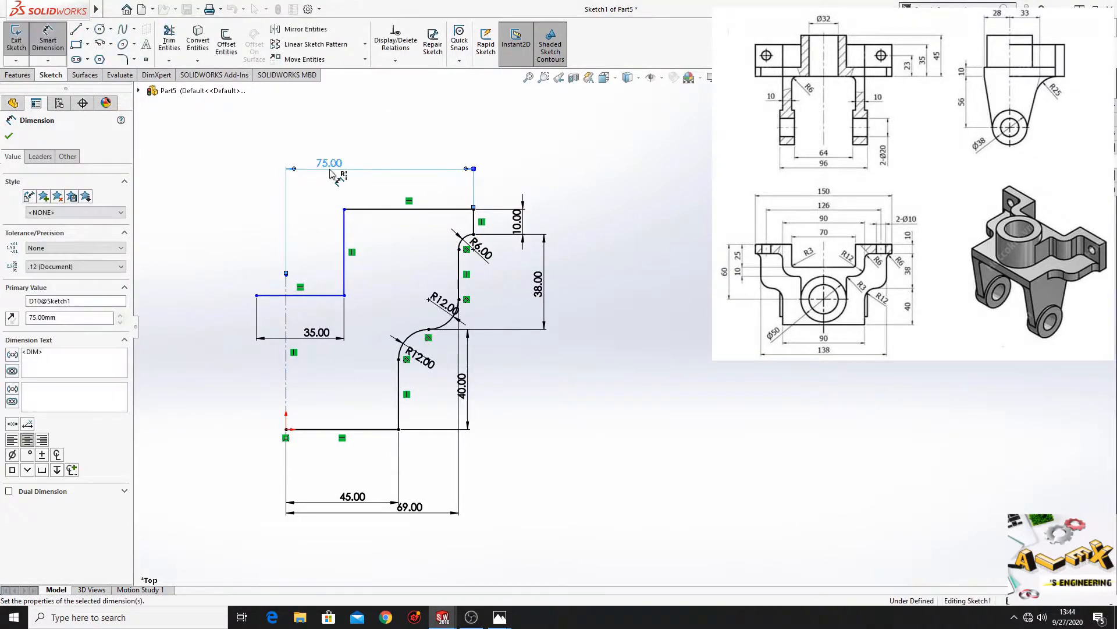
- Dimension the inner vertical step line of the upper outline to 25 mm
click(344, 265)
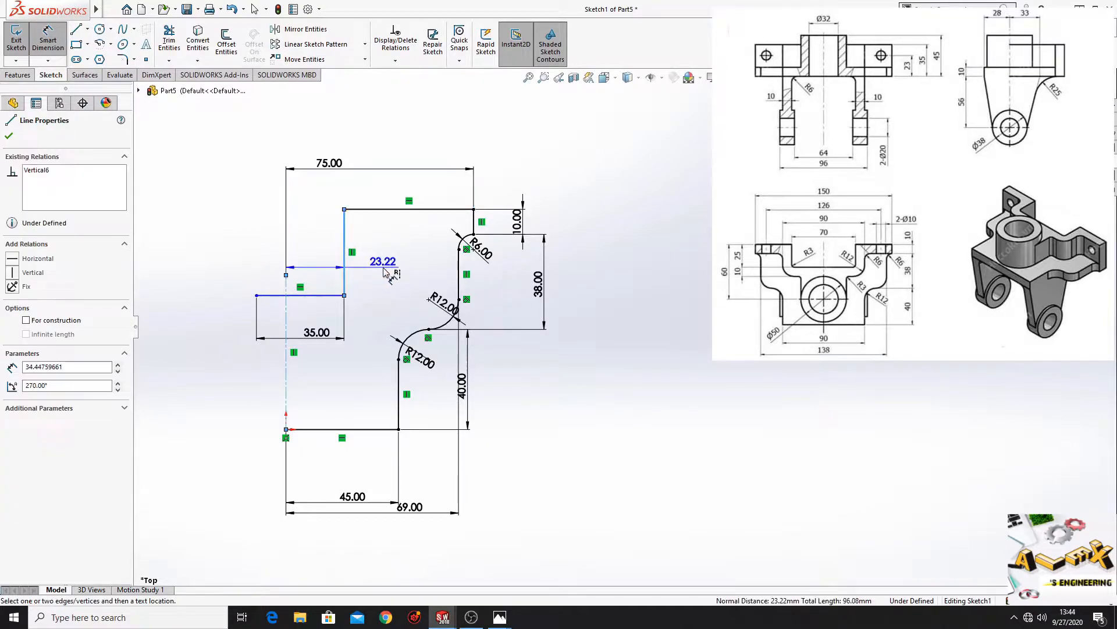
click(375, 265)
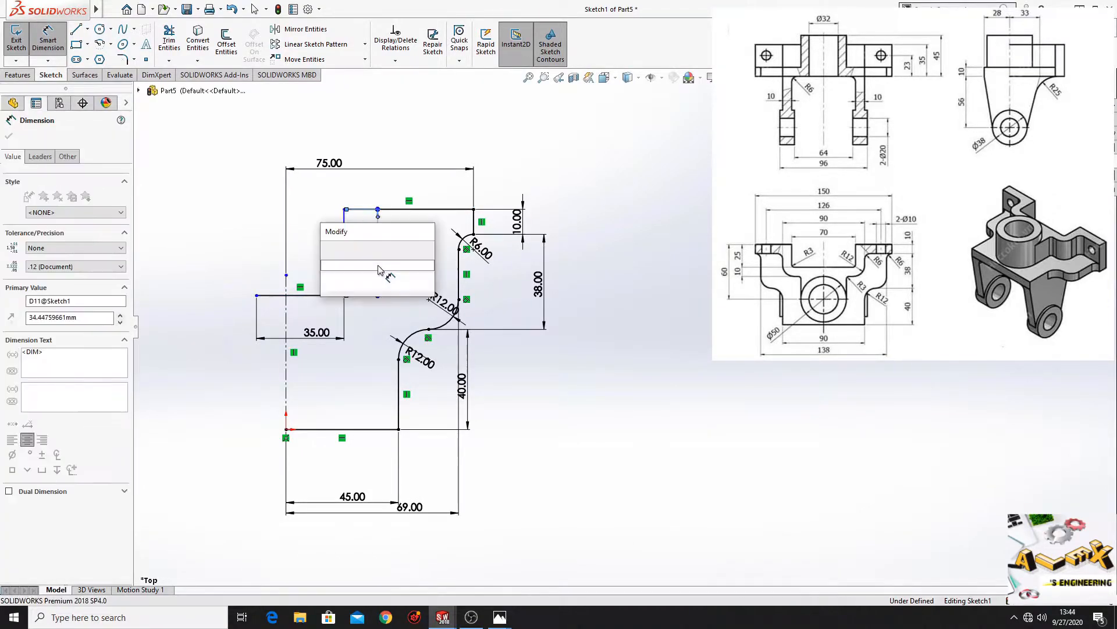
text(25)
key(Return)
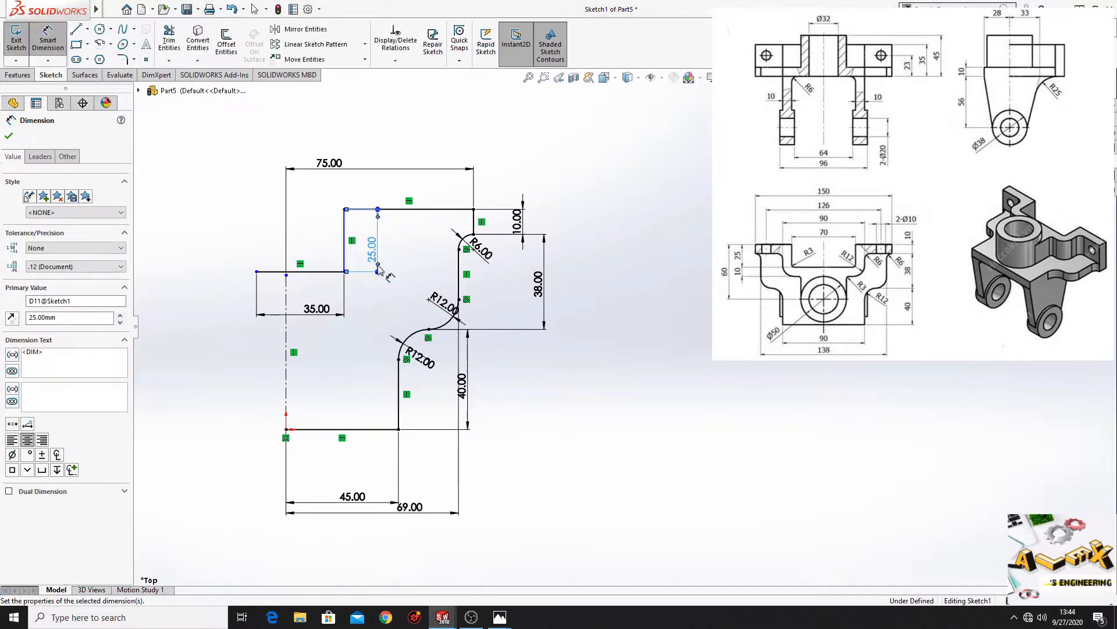
- Make the free endpoint of the 35 mm horizontal line coincident with the centerline
right_click(238, 209)
click(270, 245)
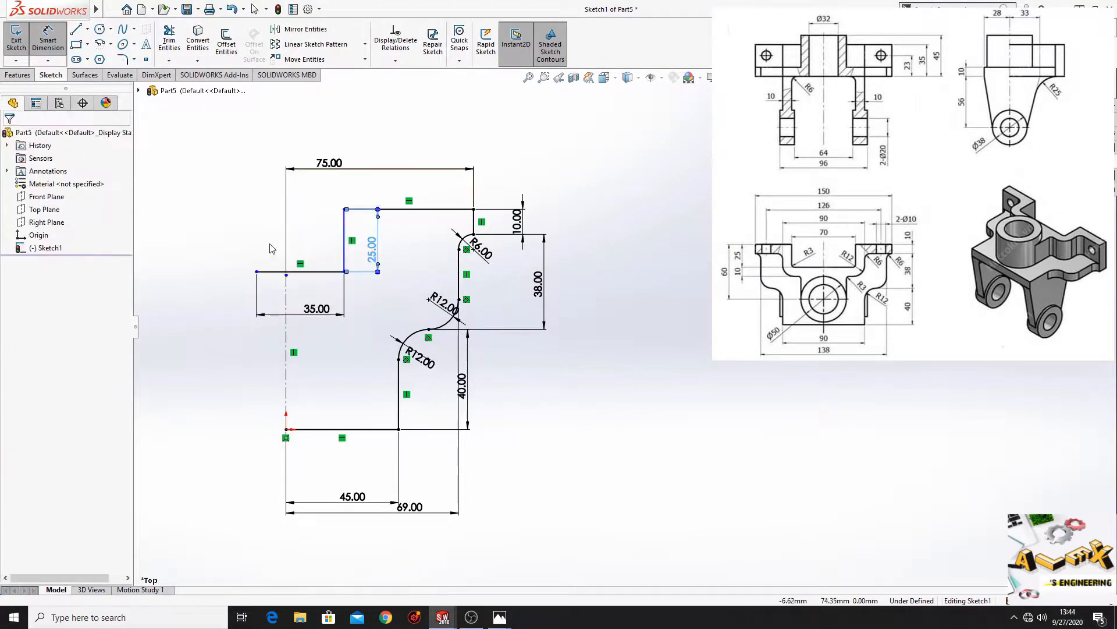
click(256, 271)
ctrl+click(286, 300)
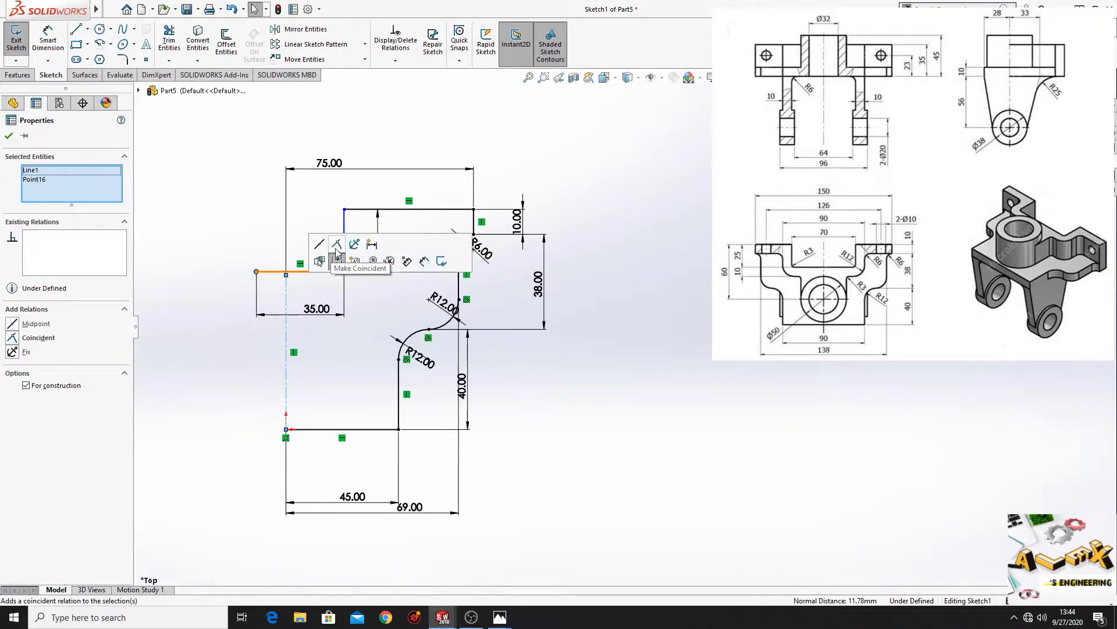
click(339, 249)
click(198, 248)
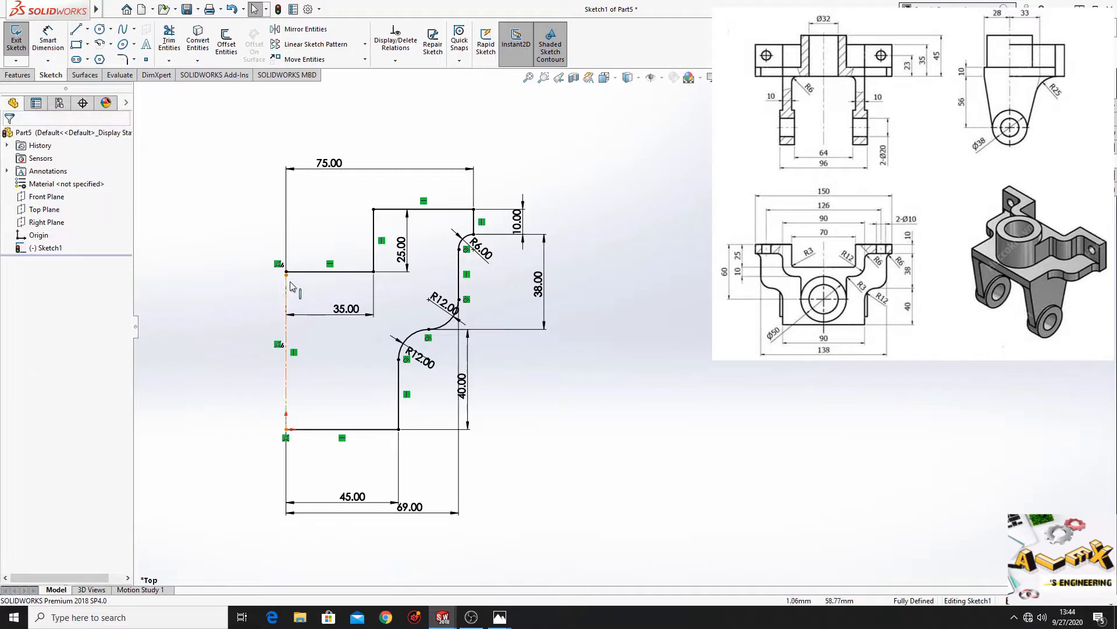
- Extend the centerline's upper end to about the level of the outline's top edge
drag(287, 275, 285, 212)
click(205, 268)
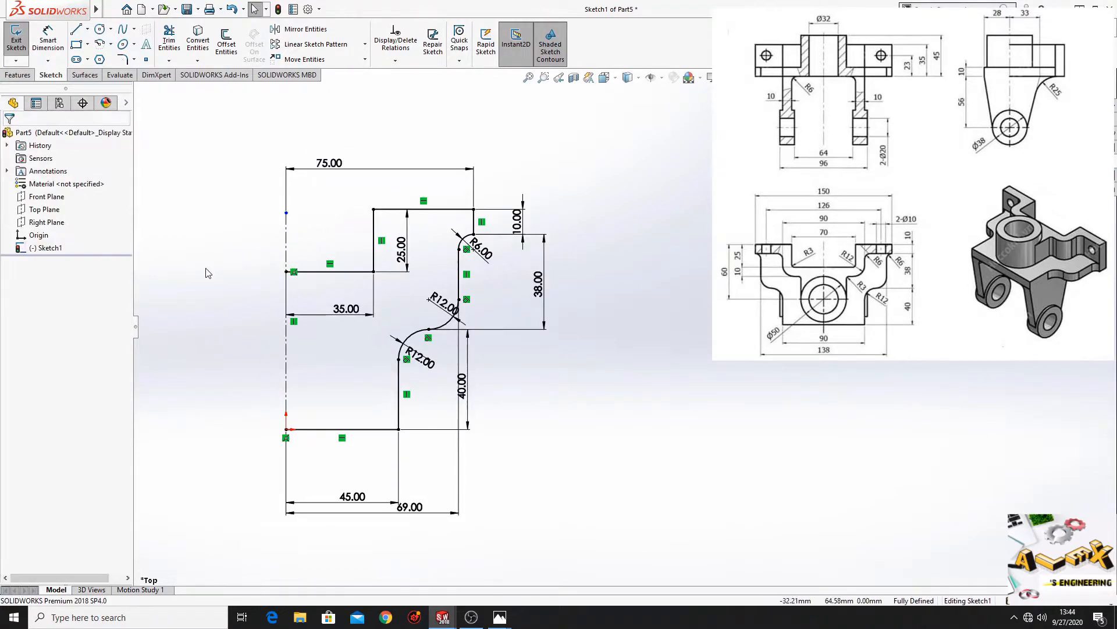
ctrl+middle_drag(586, 373, 658, 387)
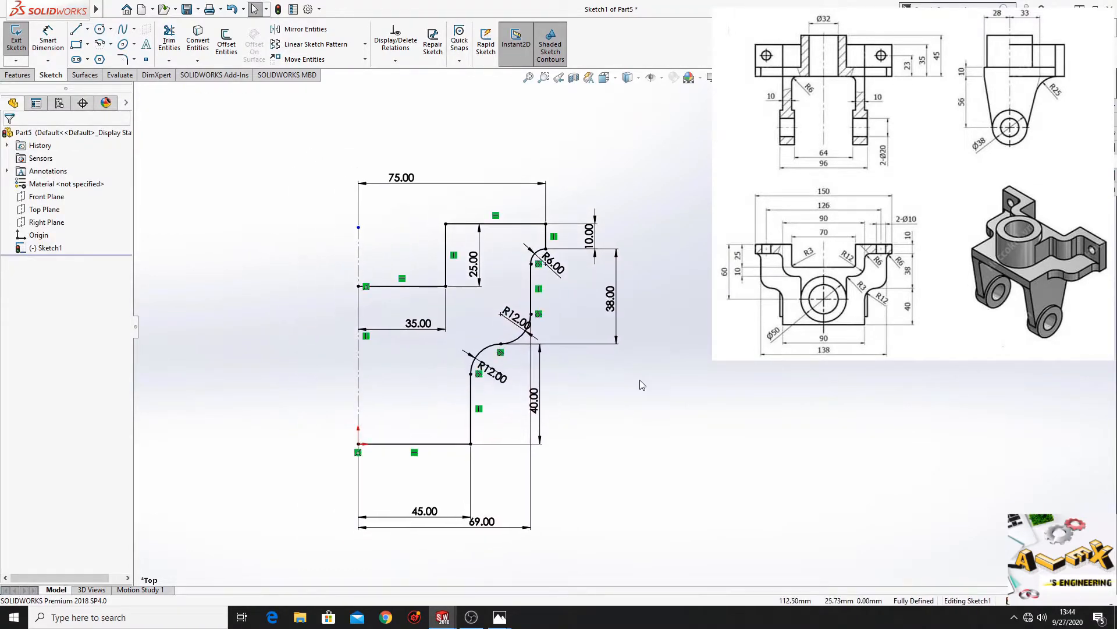
- Mirror the entire half profile, excluding the centerline itself, about the vertical centerline to complete the plate outline
click(320, 33)
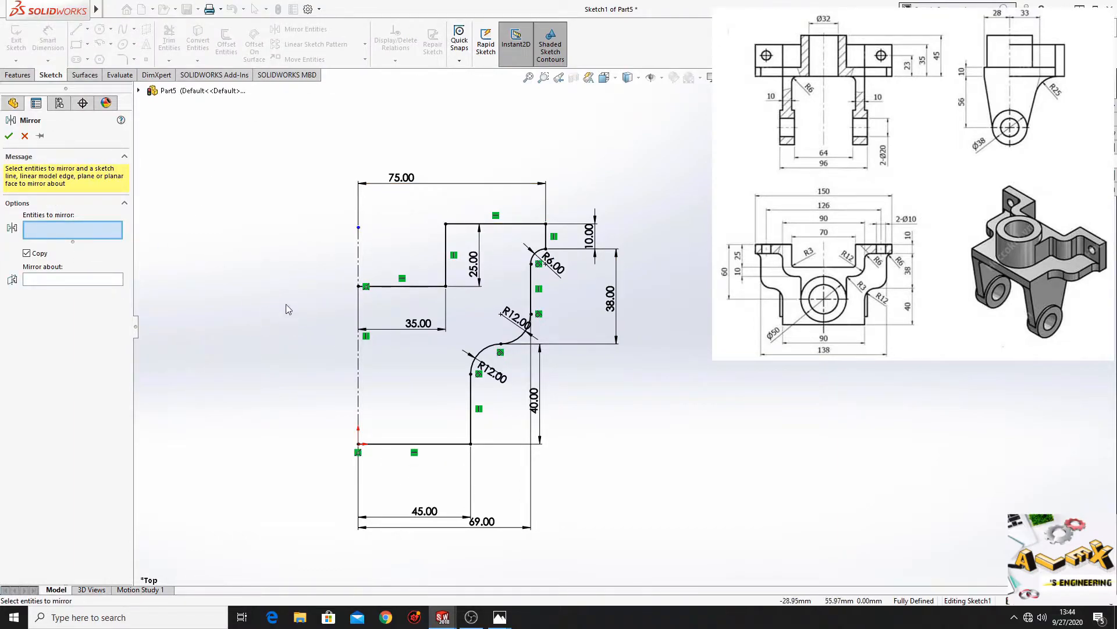
mouse_move(356, 153)
mouse_down()
mouse_move(340, 408)
mouse_move(454, 465)
mouse_move(657, 175)
mouse_move(651, 205)
mouse_up()
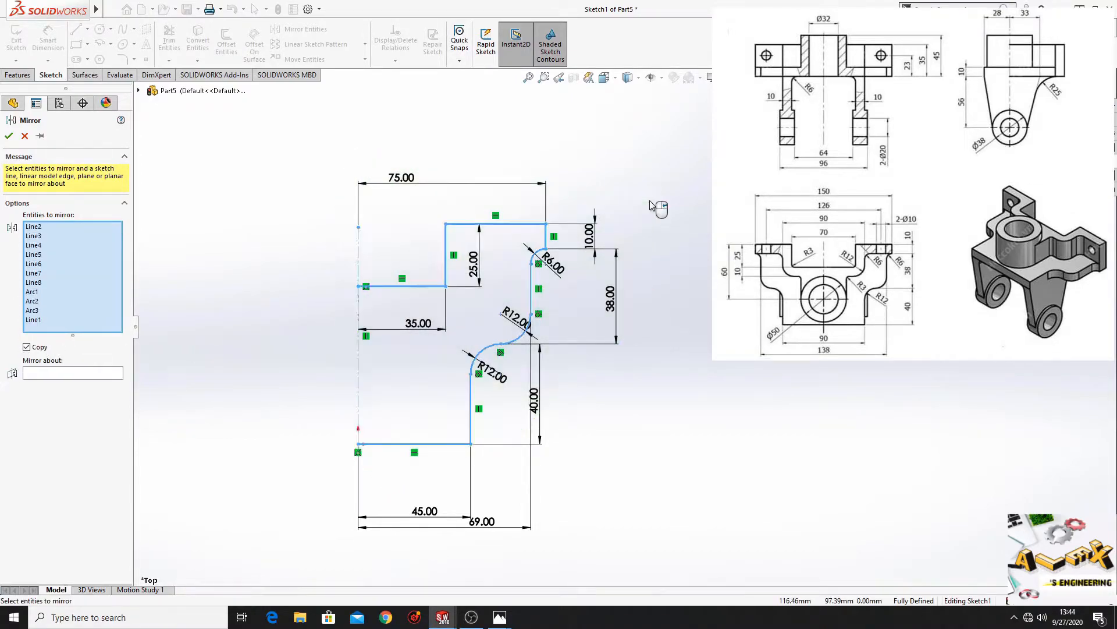
click(359, 272)
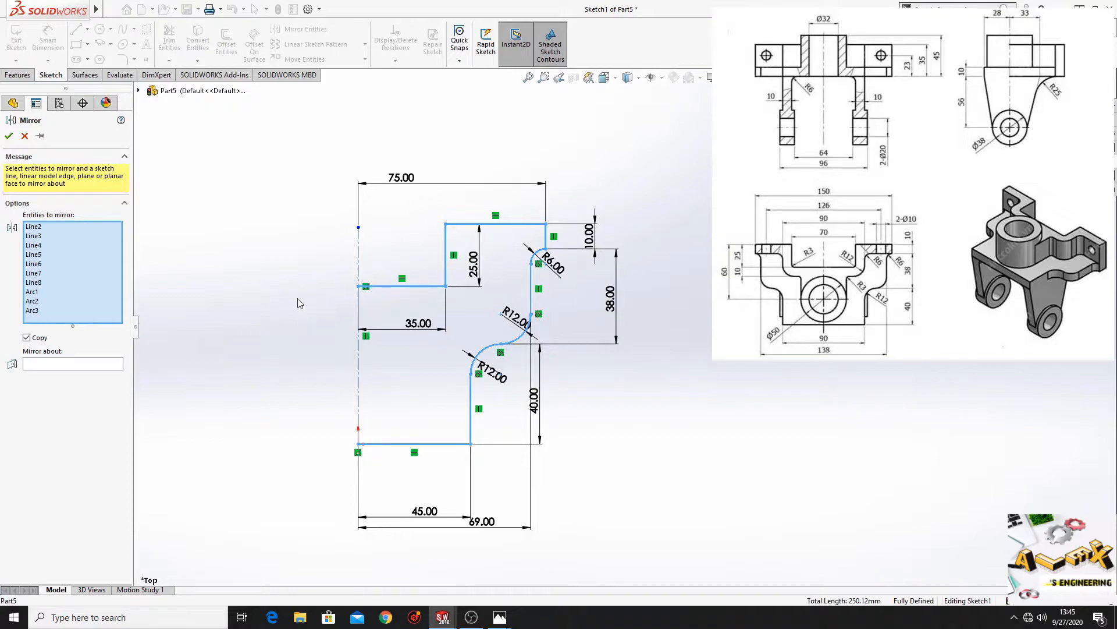
click(75, 364)
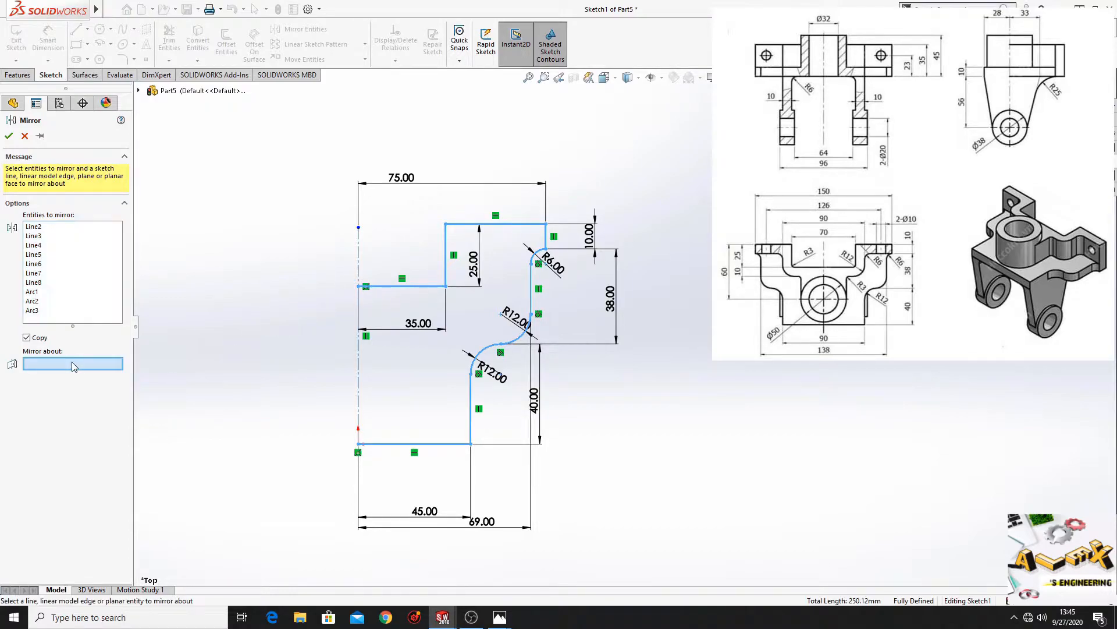
click(358, 372)
click(9, 135)
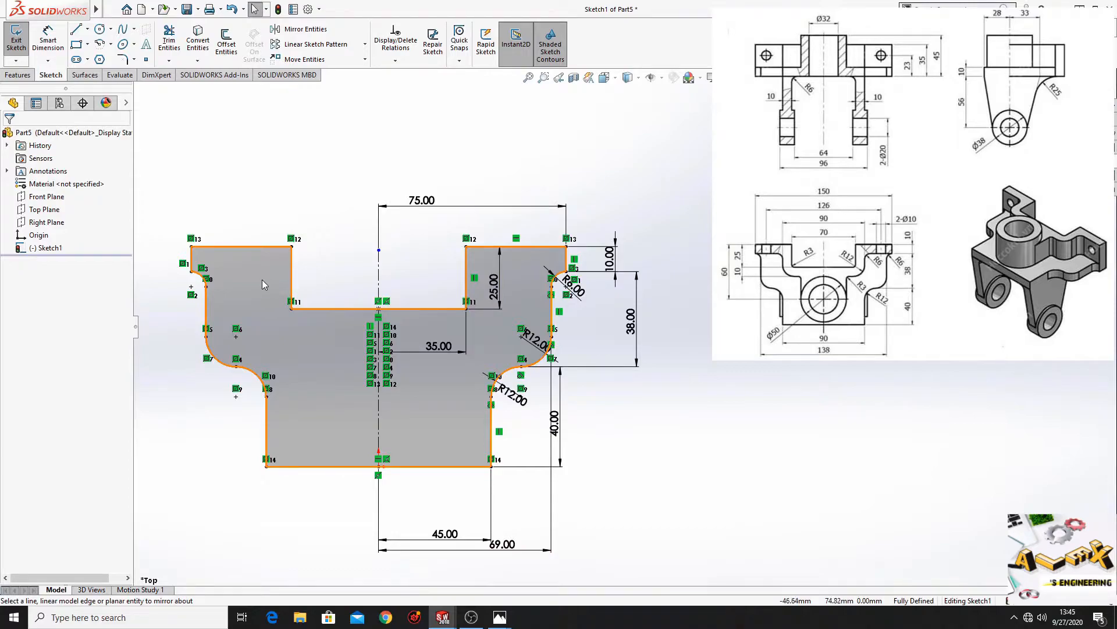
- Draw two concentric circles centered on the centerline in the profile's lower half, with radii about 17 mm and 31 mm
click(100, 30)
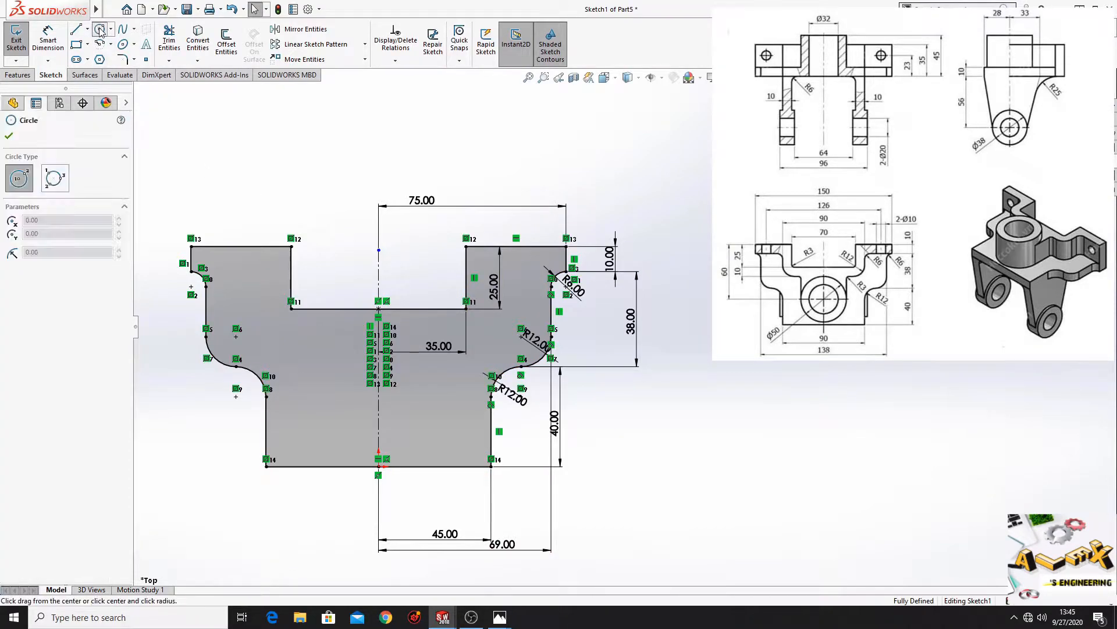
click(378, 397)
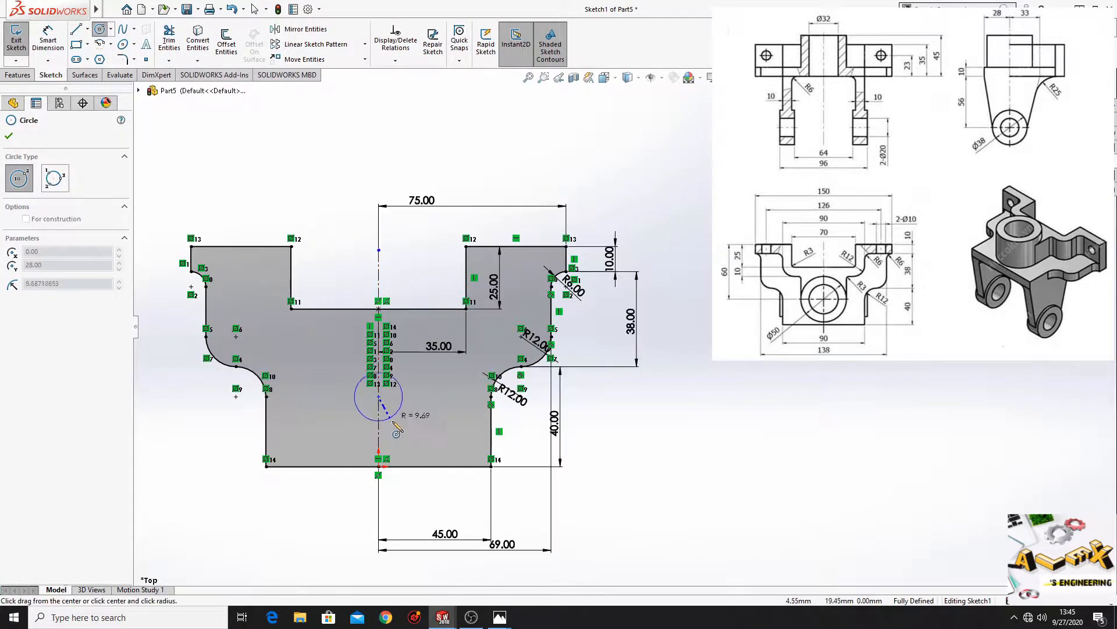
click(445, 438)
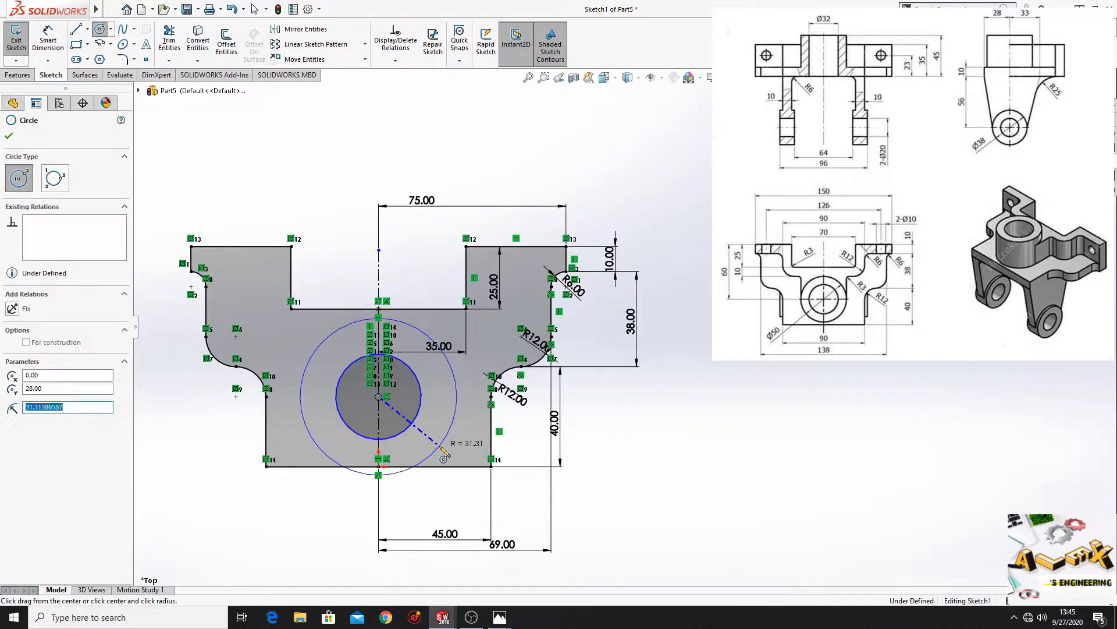
right_click(170, 335)
click(220, 382)
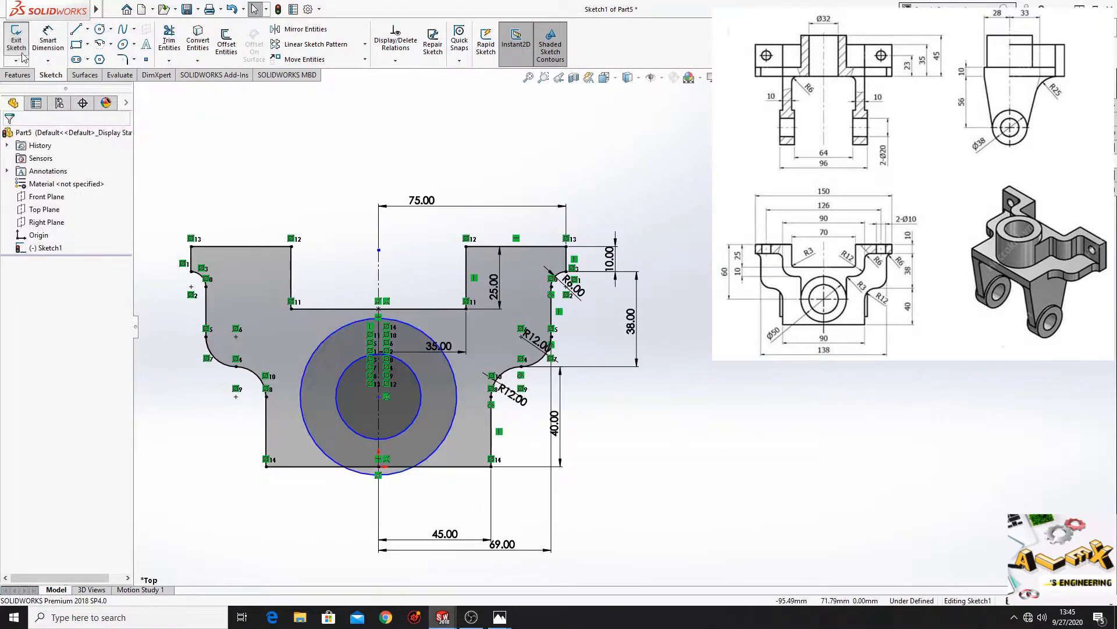
- Trim away all segments of the larger circle, keeping only the inner one
click(48, 41)
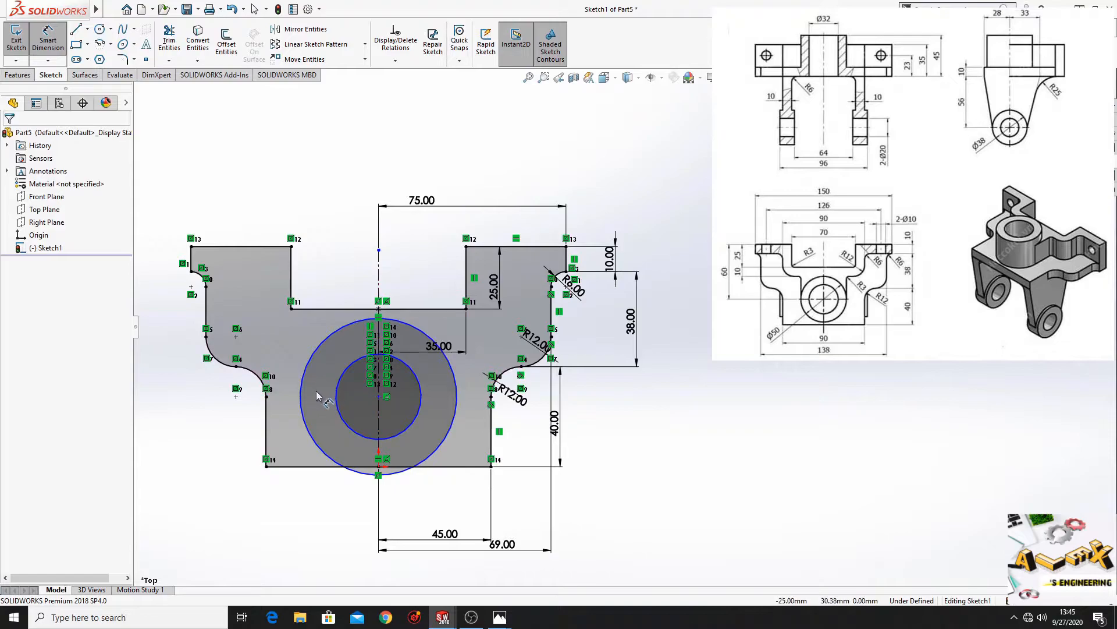
click(169, 41)
drag(314, 352, 287, 355)
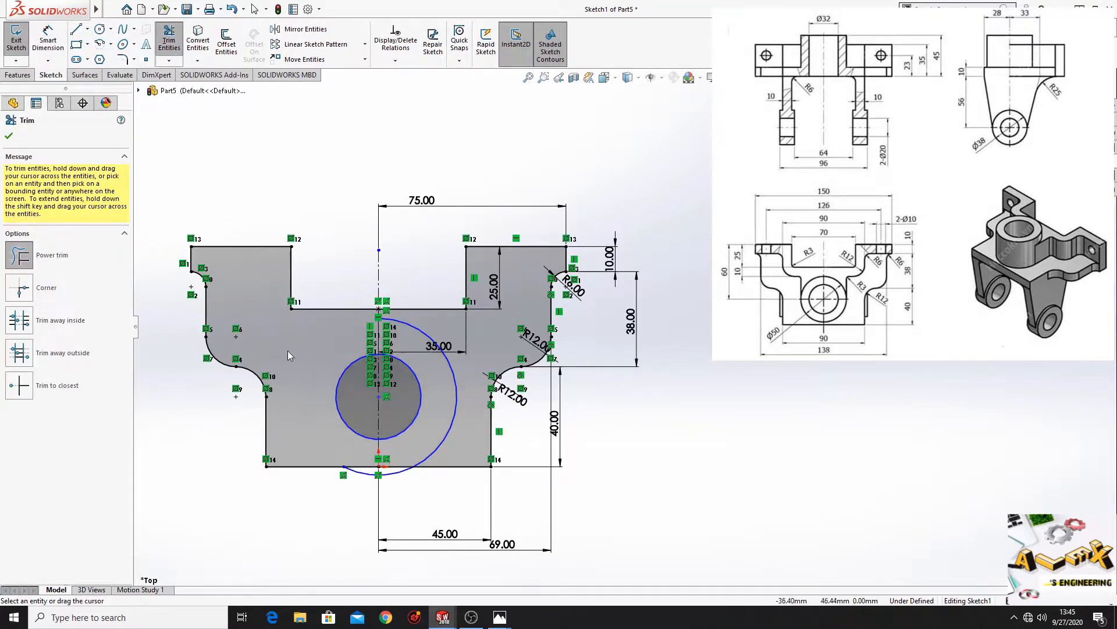
drag(442, 391, 461, 387)
drag(395, 479, 391, 466)
- Dimension the remaining circle's diameter as 38 mm
click(48, 39)
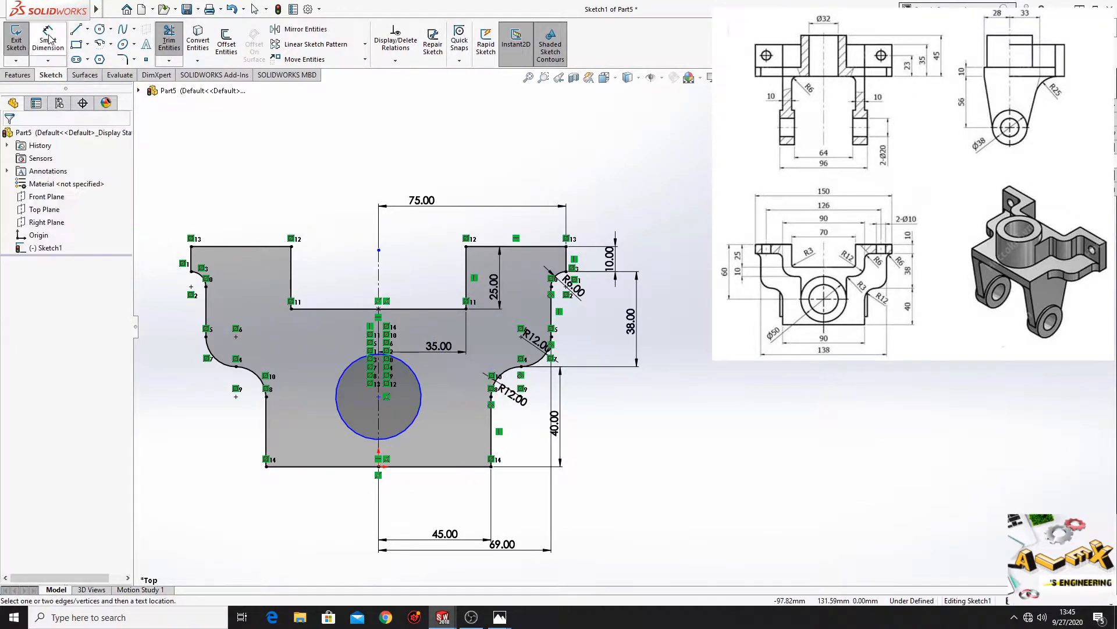
click(345, 372)
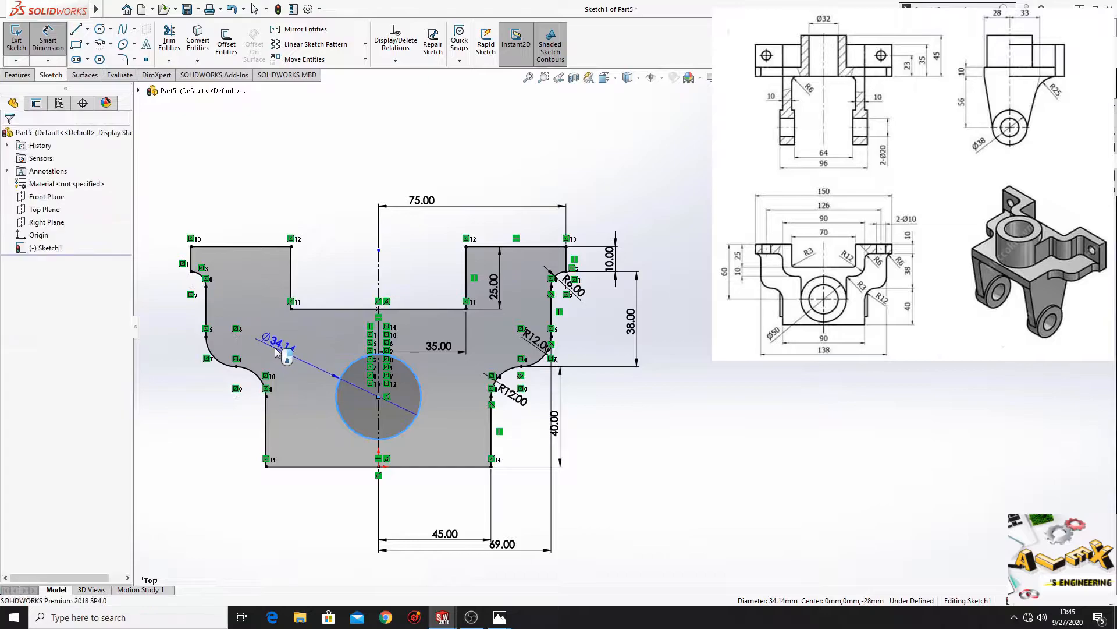
click(276, 352)
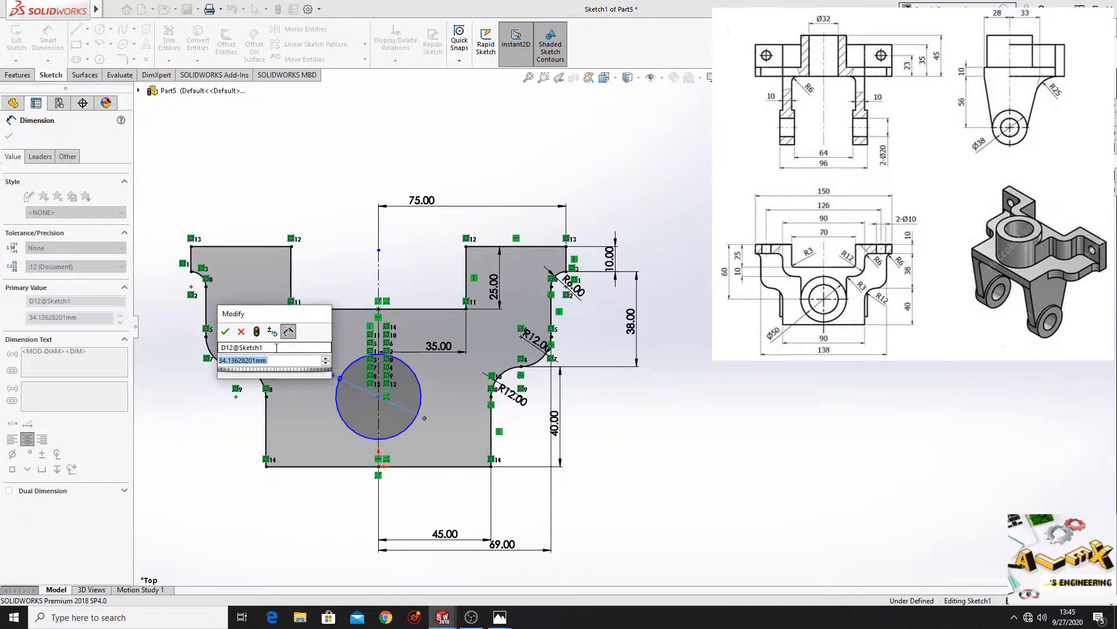
key(Return)
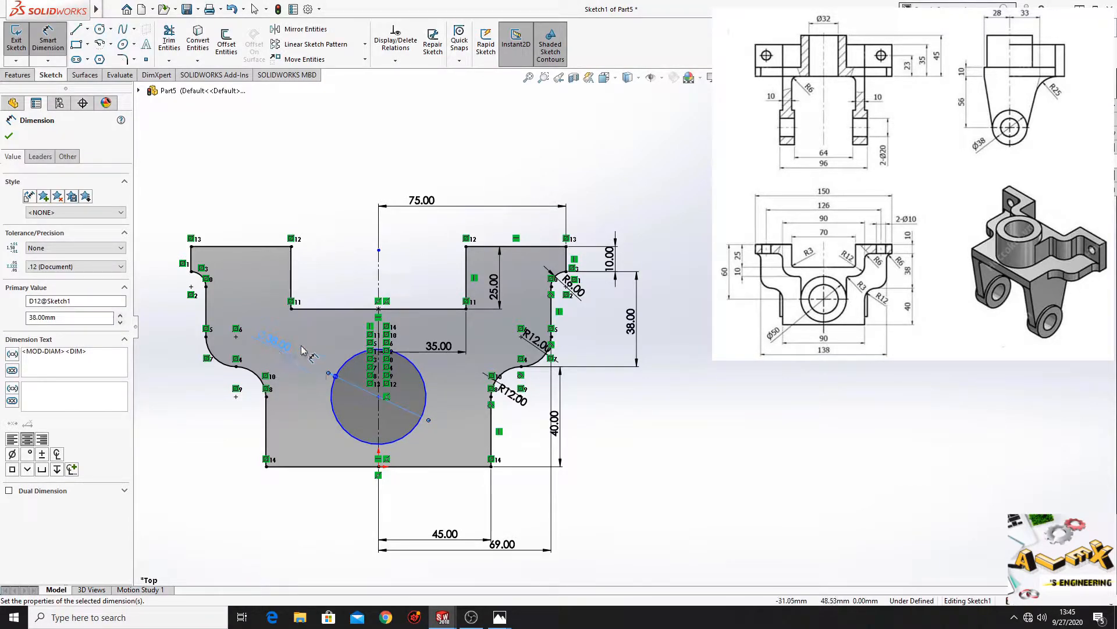
- Dimension the vertical distance from the profile's uppermost edge to the circle's center as 60 mm
click(279, 247)
click(379, 397)
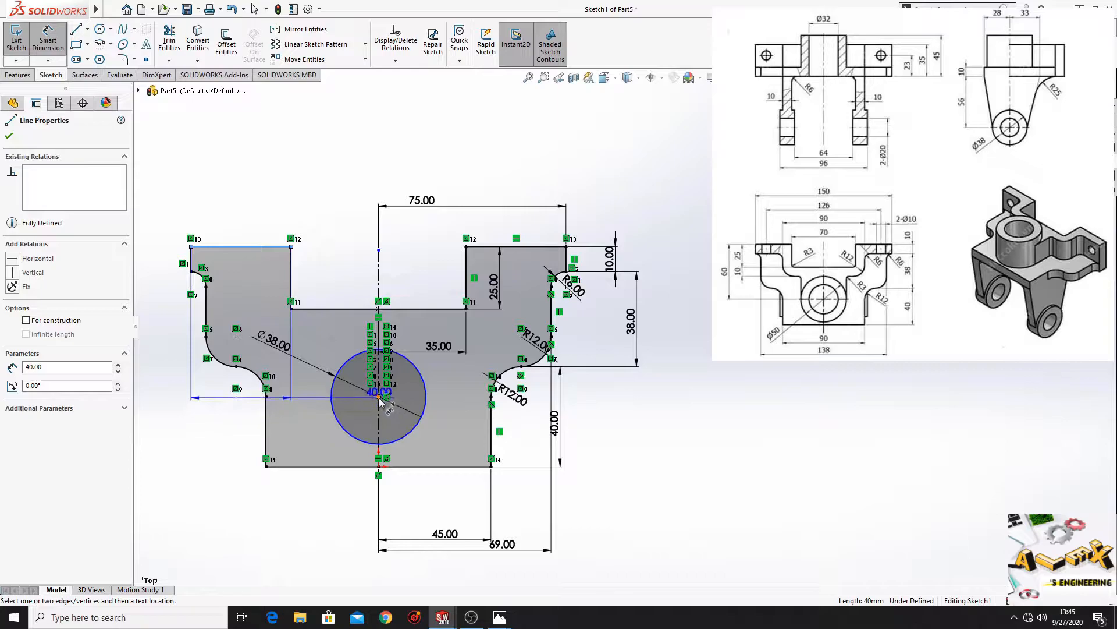
click(293, 396)
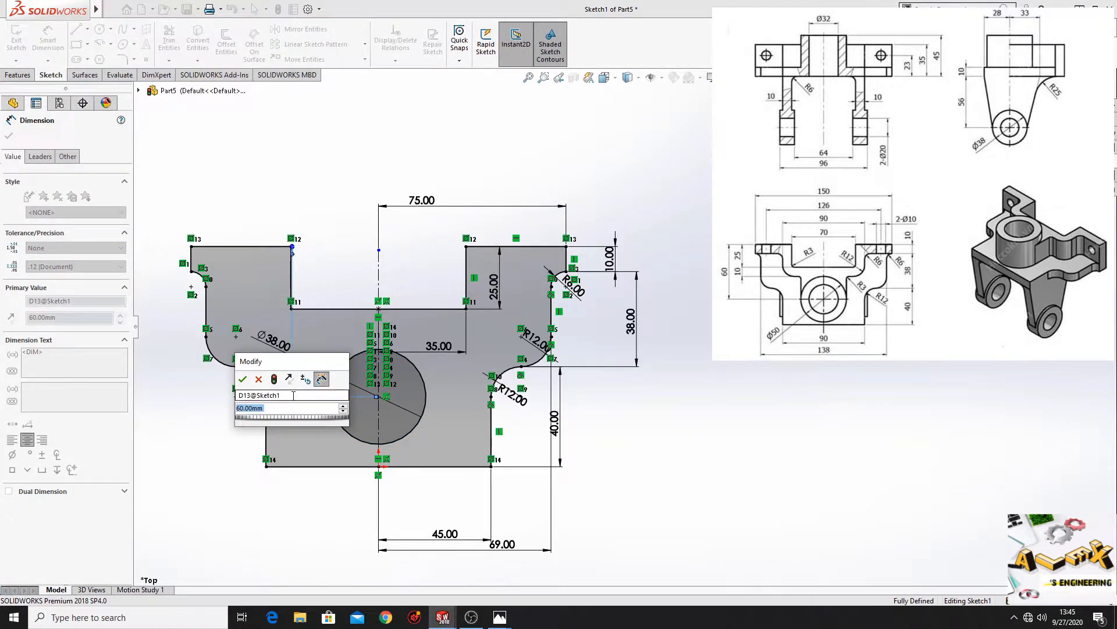
key(Return)
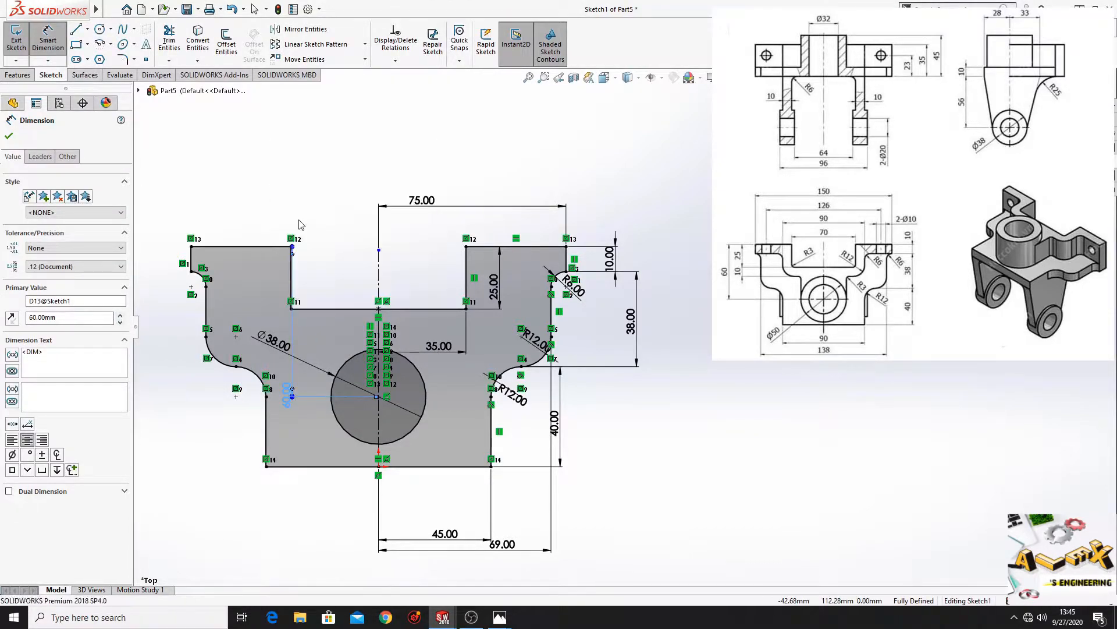
key(Escape)
- Extrude the plate profile with its round hole as a blind boss to a depth of 35 mm
click(13, 76)
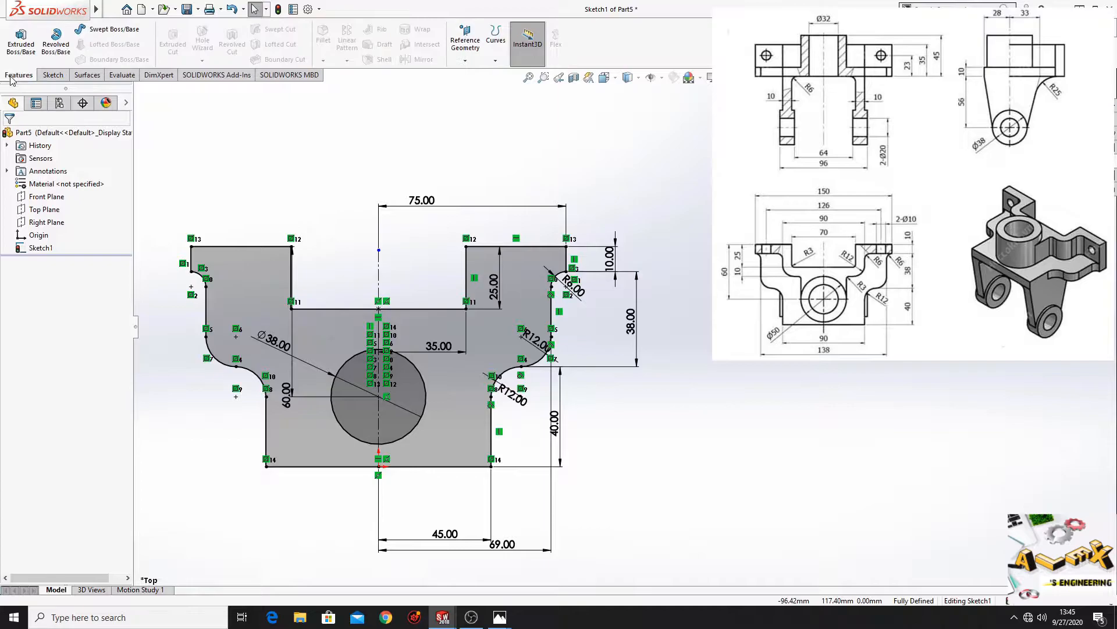
click(21, 41)
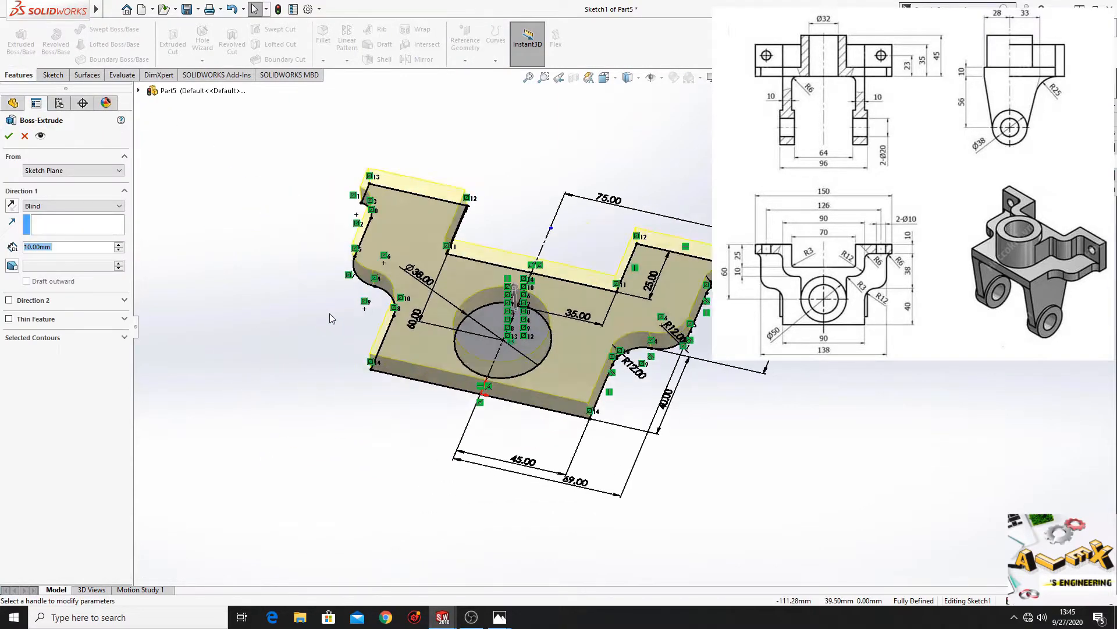
mouse_move(415, 432)
middle_down()
mouse_move(364, 426)
mouse_move(365, 456)
mouse_move(374, 412)
mouse_move(337, 407)
mouse_move(364, 436)
middle_up()
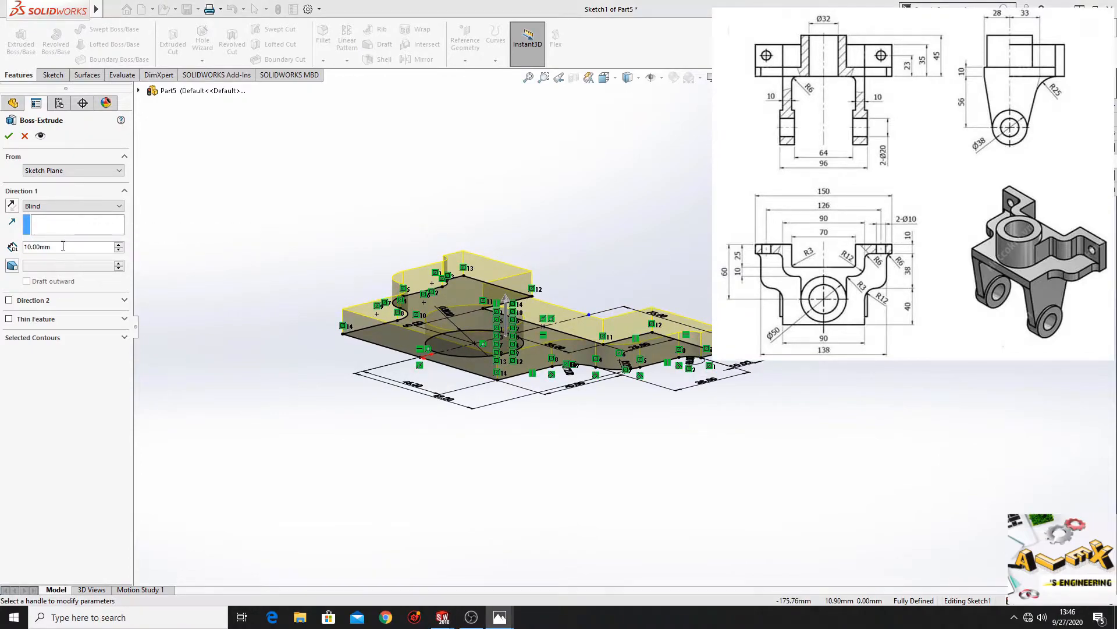
click(62, 246)
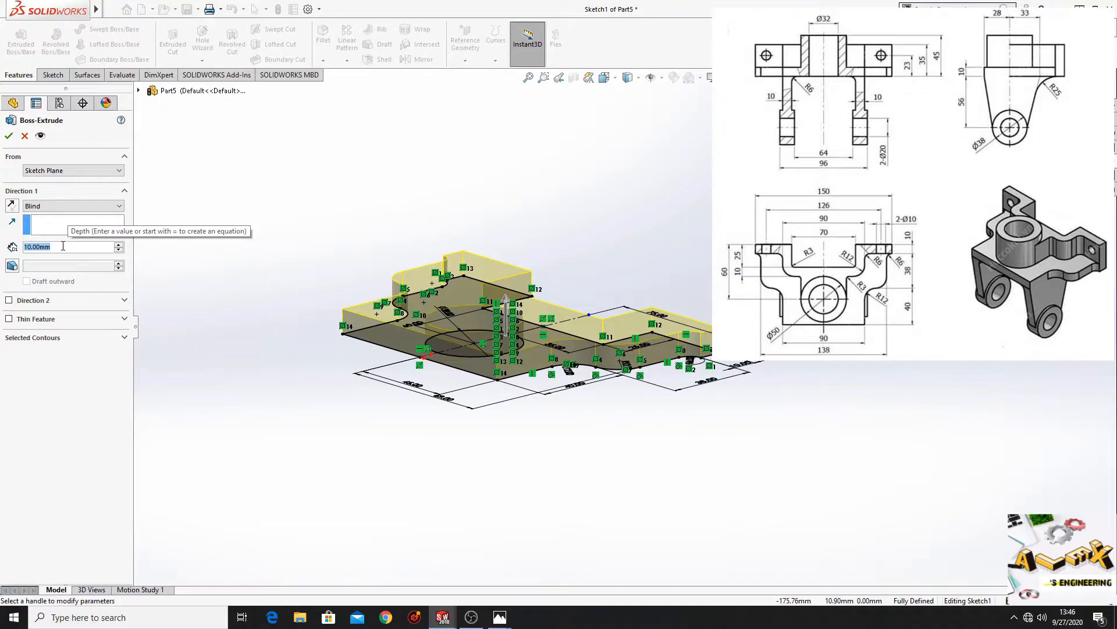
text(35)
key(Return)
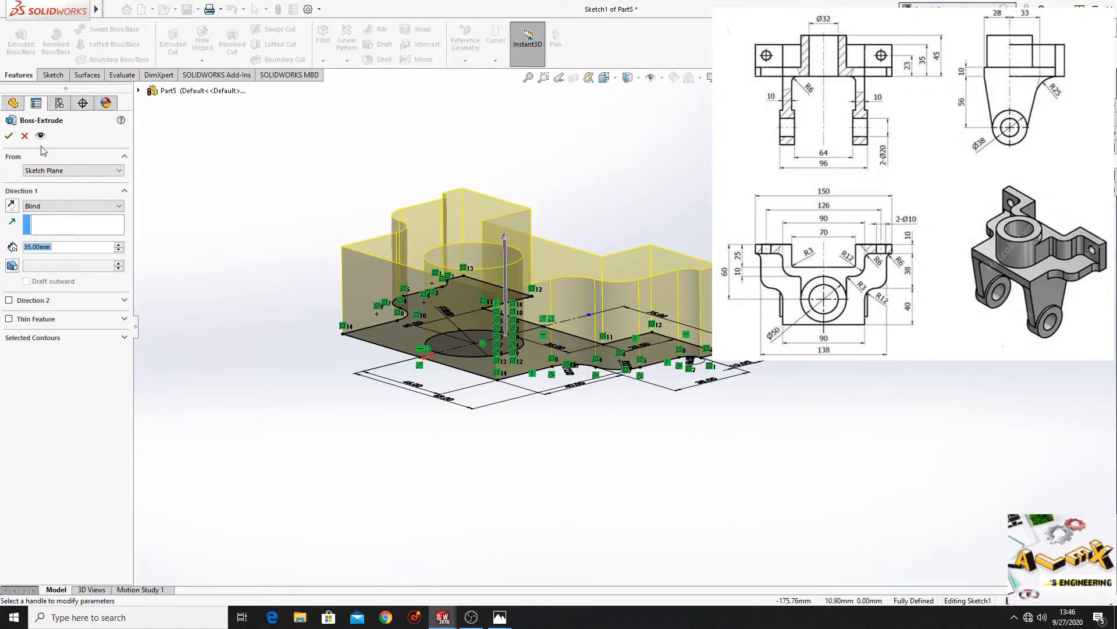
click(9, 138)
- Start a sketch on the upper face of the extruded plate and view it face-on
middle_drag(290, 290, 340, 458)
click(405, 319)
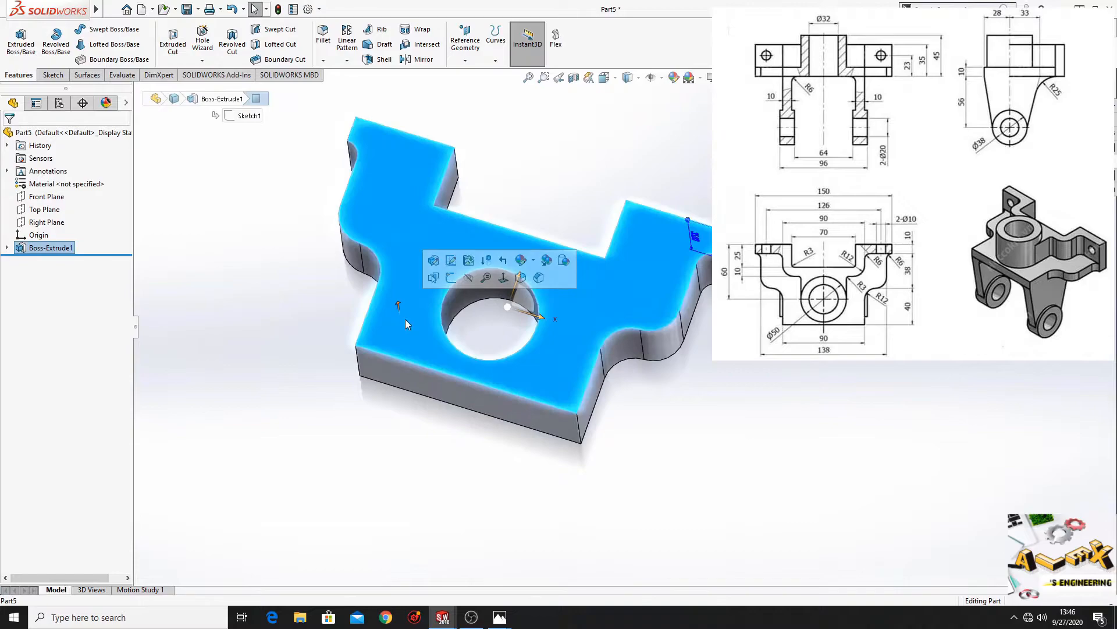
click(450, 282)
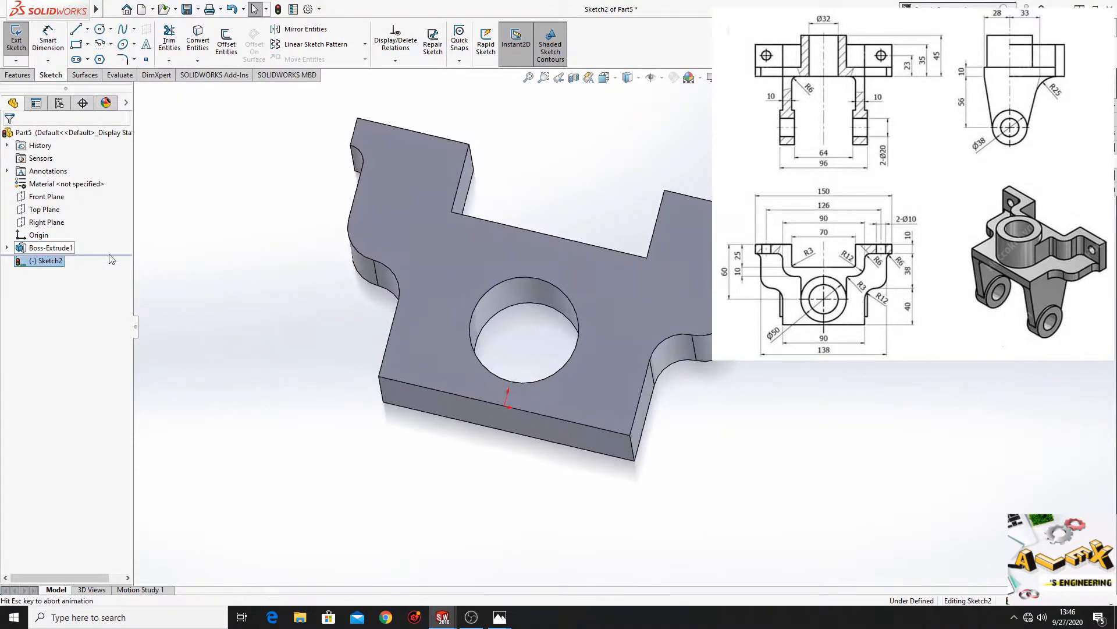
mouse_move(669, 313)
ctrl+middle_down()
mouse_move(549, 326)
mouse_move(556, 317)
ctrl+middle_up()
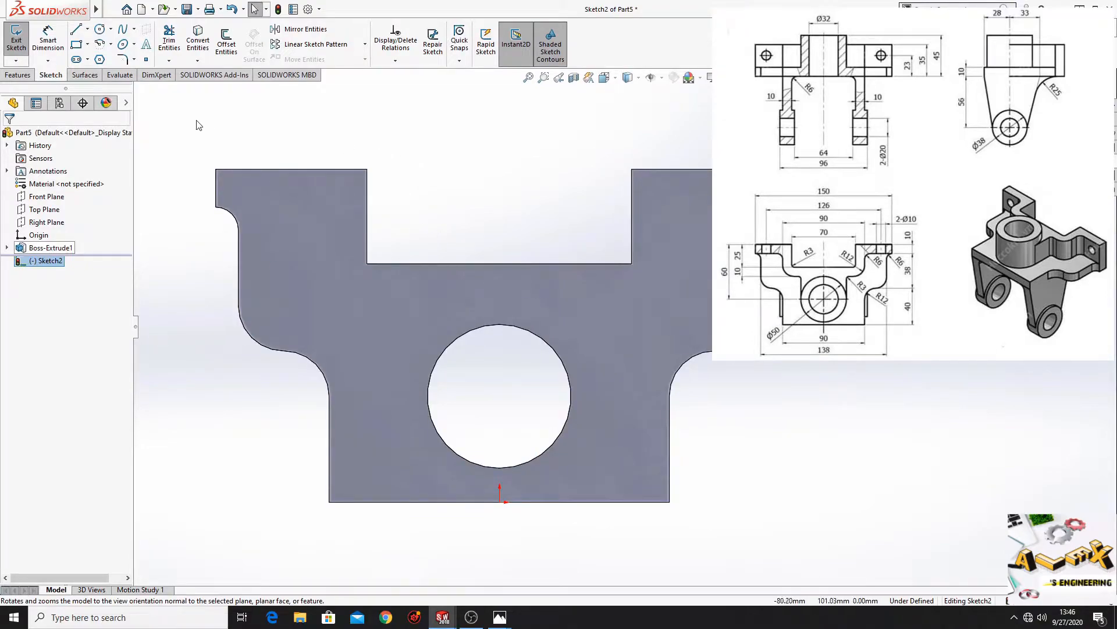
- Convert the eleven connected outline edges running from one R6 arc around the straight lower edge to the opposite R6 arc into sketch entities
click(194, 45)
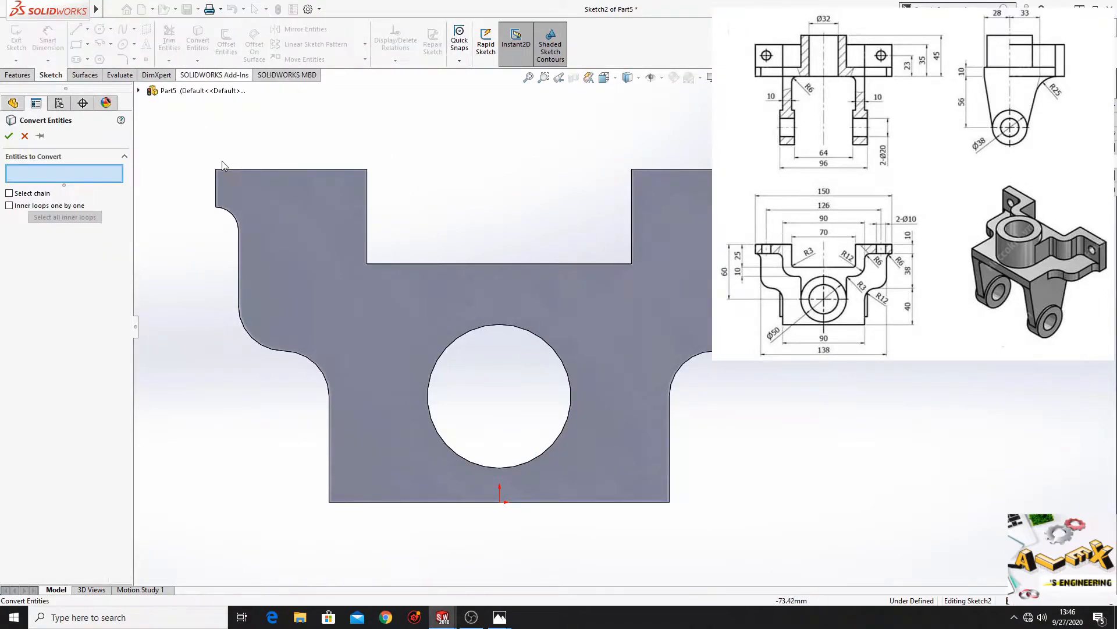
click(235, 219)
click(238, 272)
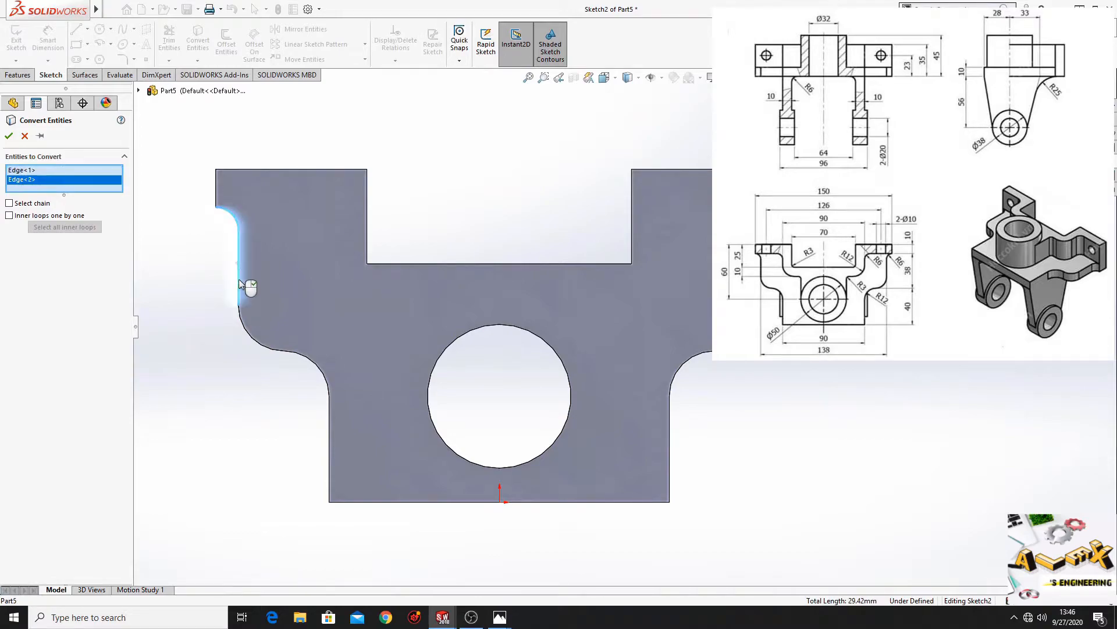
click(251, 343)
click(322, 369)
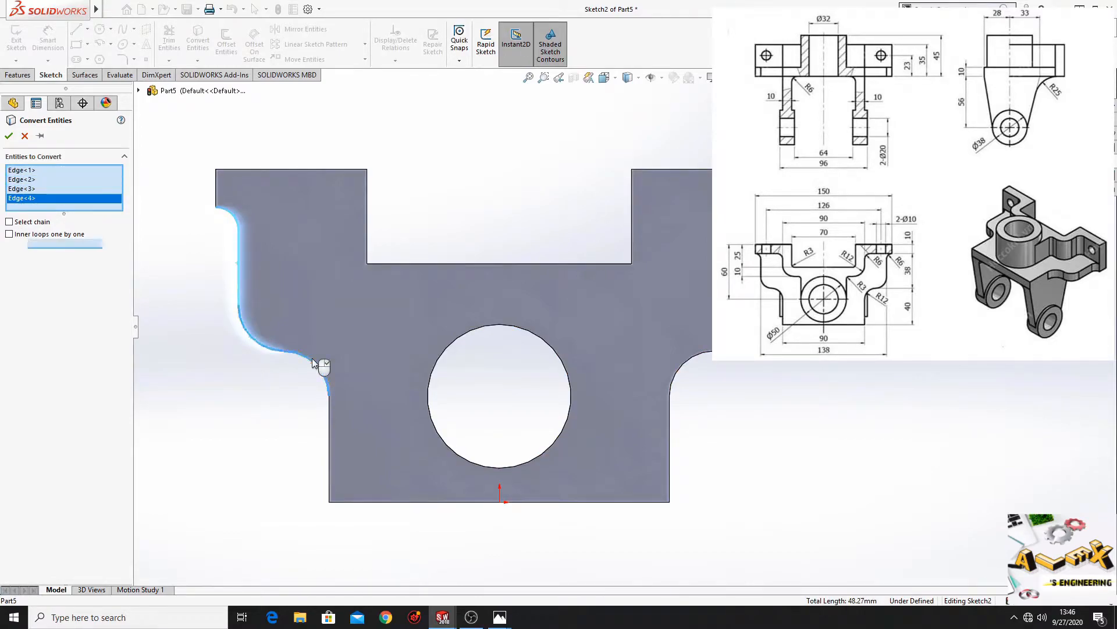
click(330, 442)
click(393, 501)
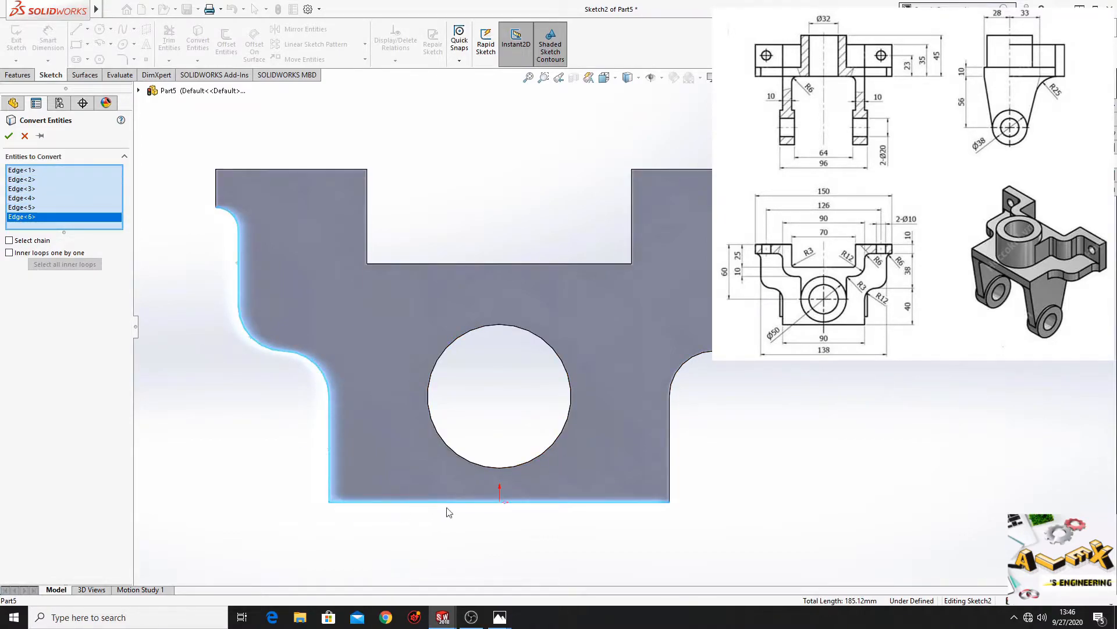
click(670, 475)
click(684, 366)
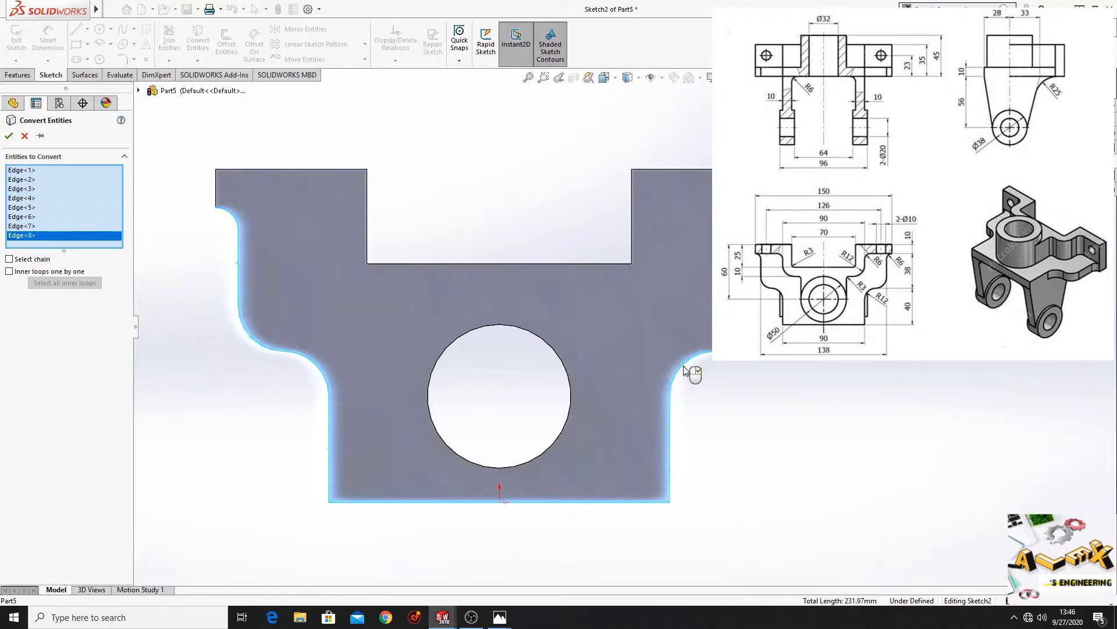
click(738, 345)
click(760, 280)
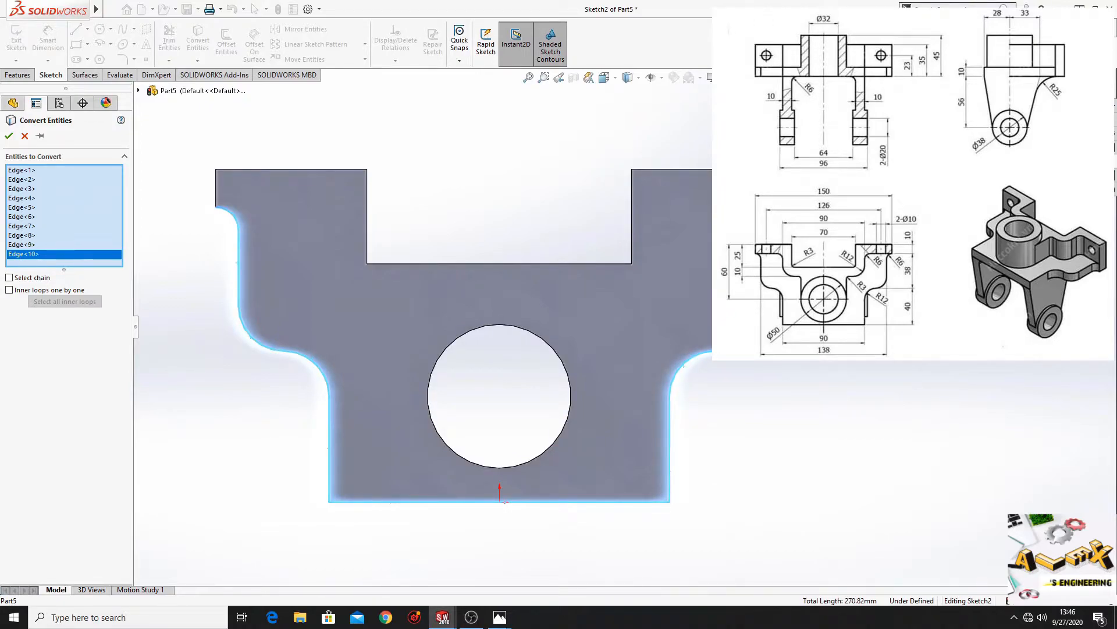
click(767, 214)
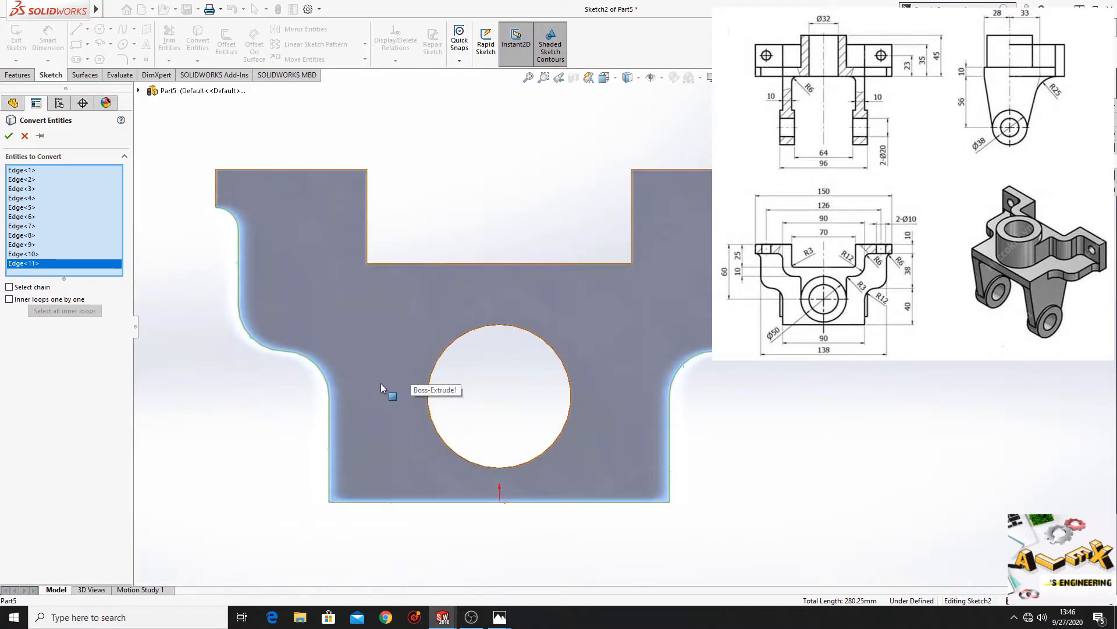
click(9, 137)
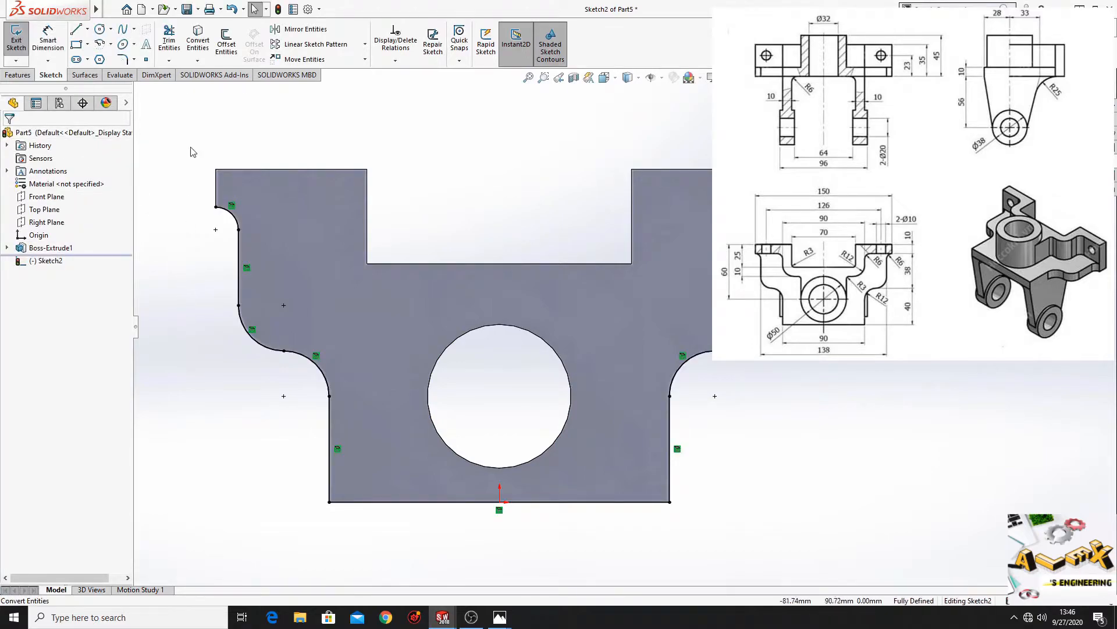
- Sketch a circle of about 26 mm radius around the round hole and make it concentric with the hole's edge
click(100, 29)
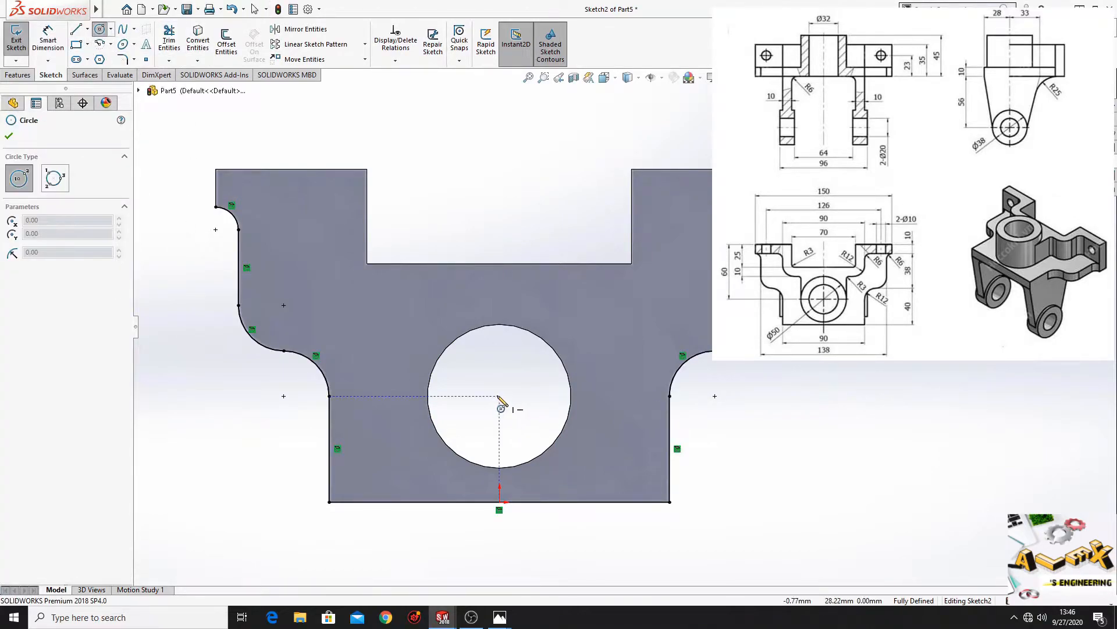
click(499, 395)
click(582, 448)
right_click(620, 443)
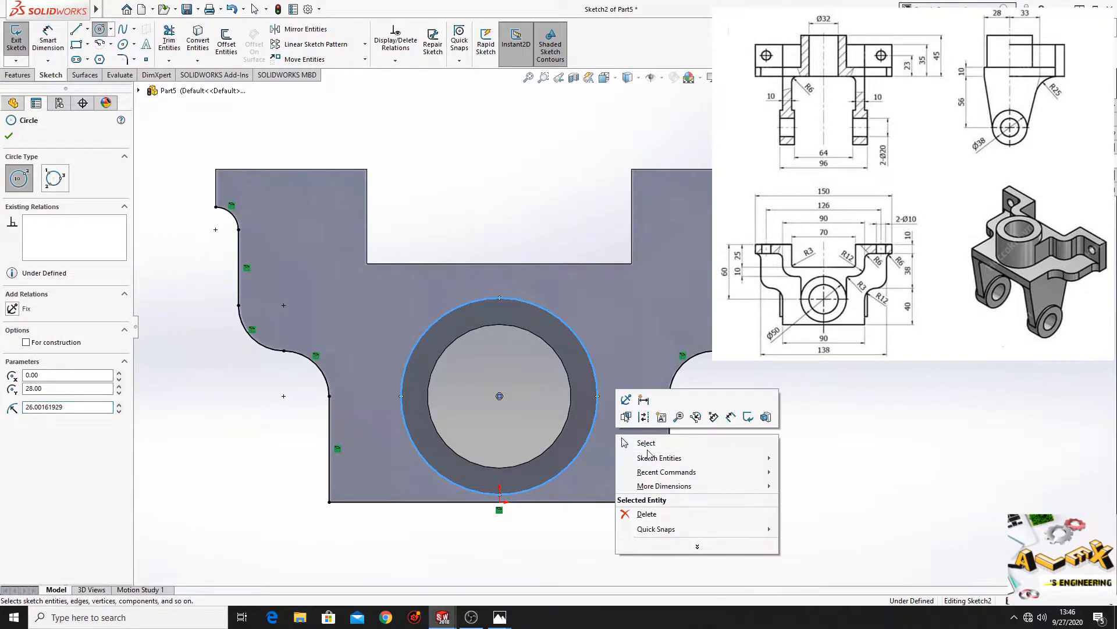
click(634, 441)
click(567, 414)
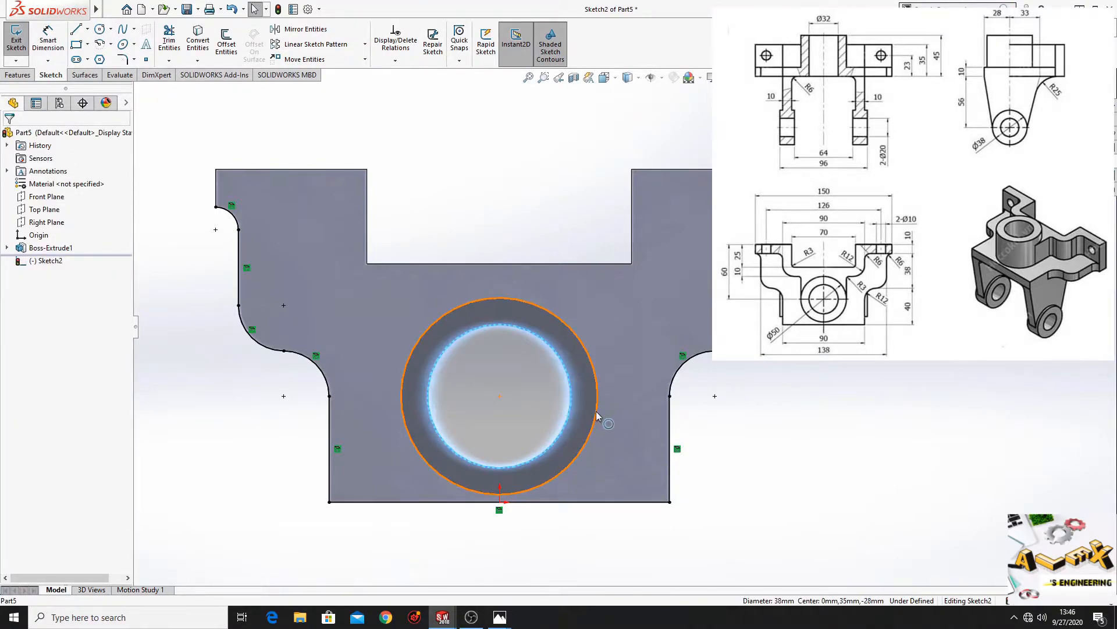
ctrl+click(595, 415)
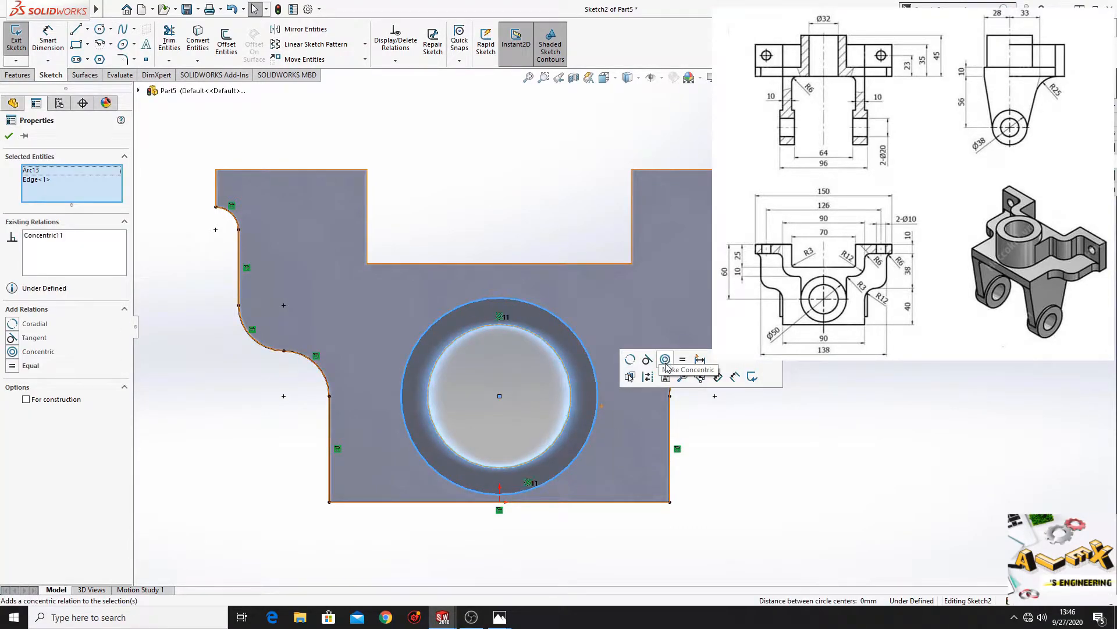
click(665, 360)
click(472, 380)
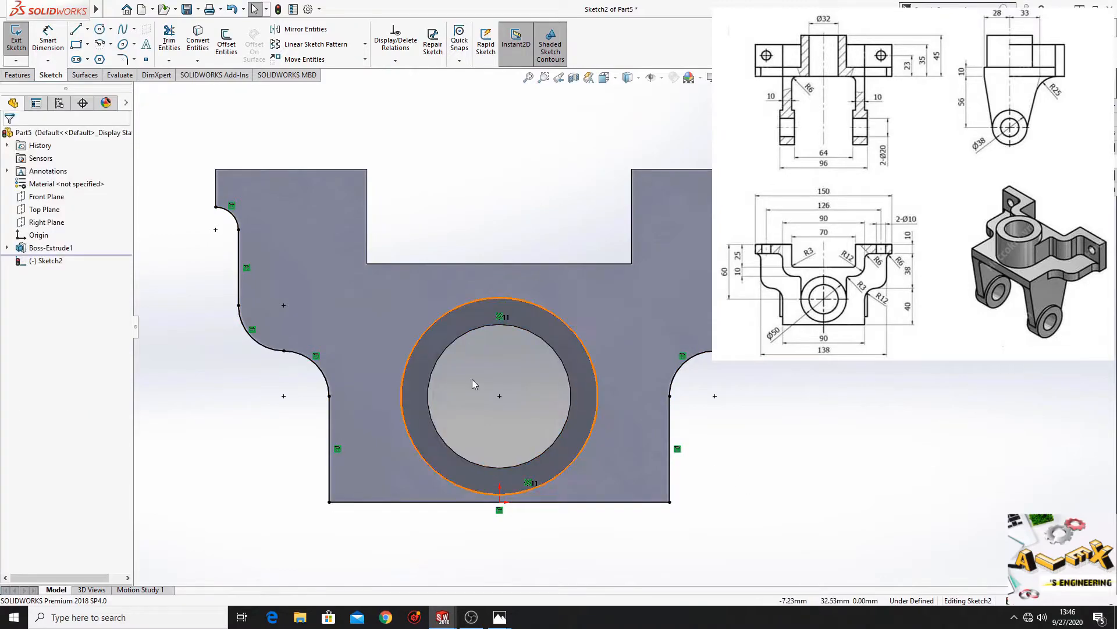
- Dimension the new circle's diameter as 50 mm
click(48, 40)
click(404, 366)
click(248, 411)
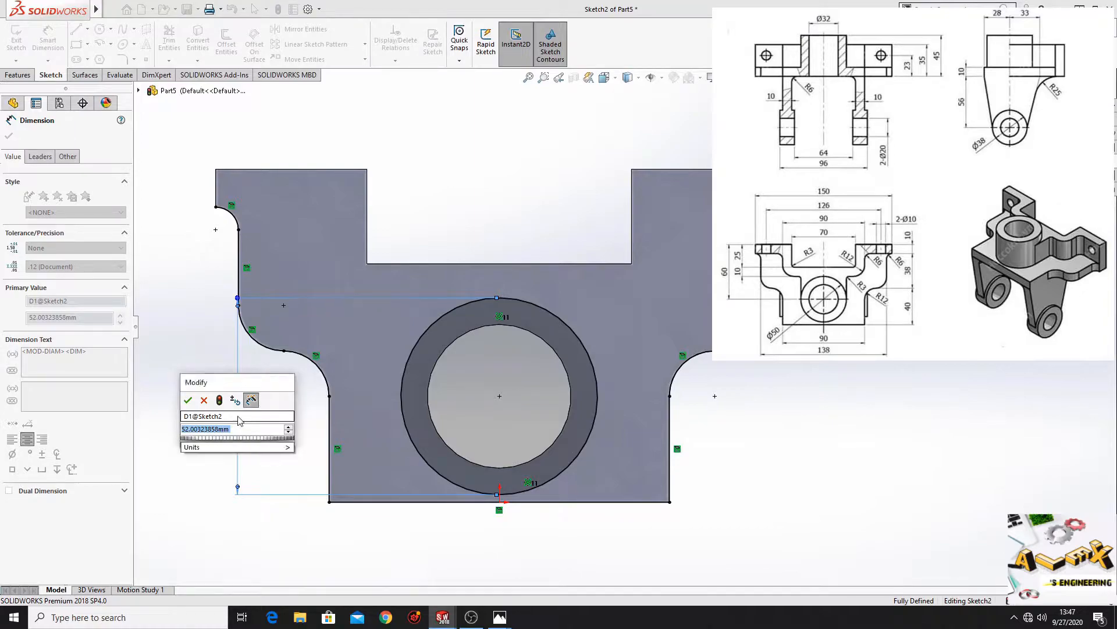
text(50)
key(Return)
right_click(430, 207)
click(468, 232)
- Draw a vertical centerline from the circle's center up beyond the plate's notch
scroll(454, 211, down, 1)
scroll(452, 207, down, 1)
mouse_move(452, 207)
ctrl+middle_down()
mouse_move(536, 220)
mouse_move(489, 167)
mouse_move(522, 196)
ctrl+middle_up()
scroll(509, 181, up, 1)
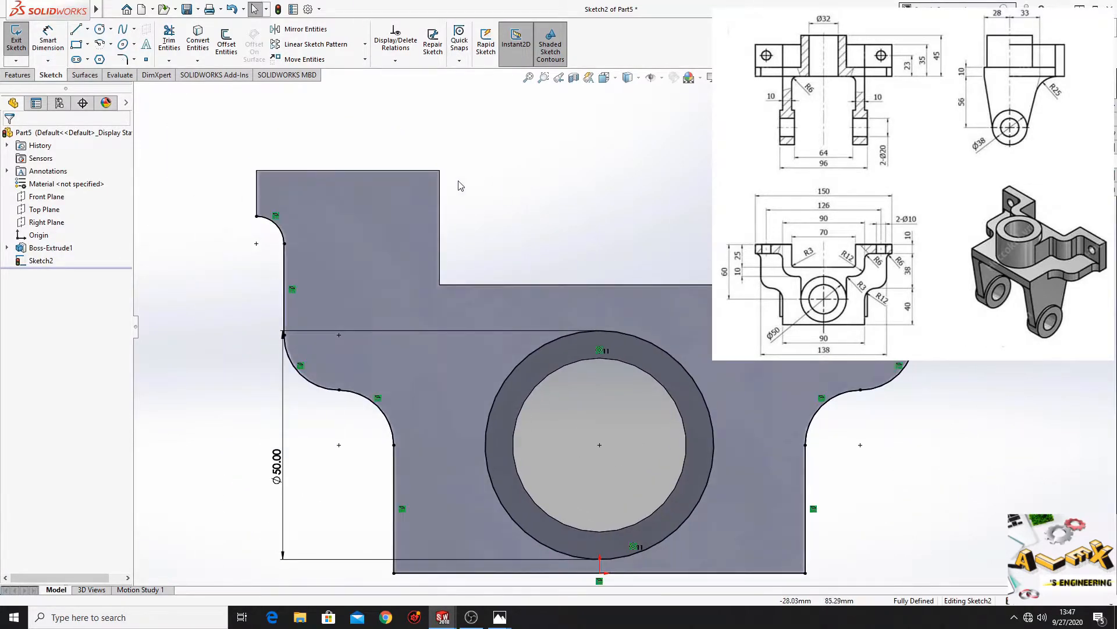
click(88, 30)
click(104, 60)
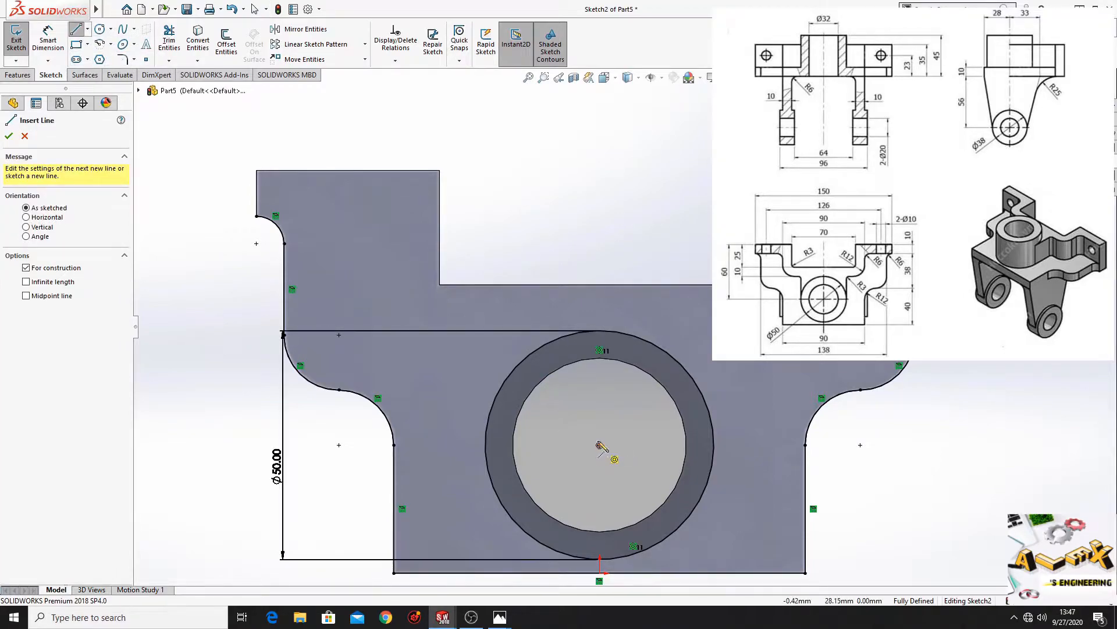
click(599, 445)
right_click(541, 196)
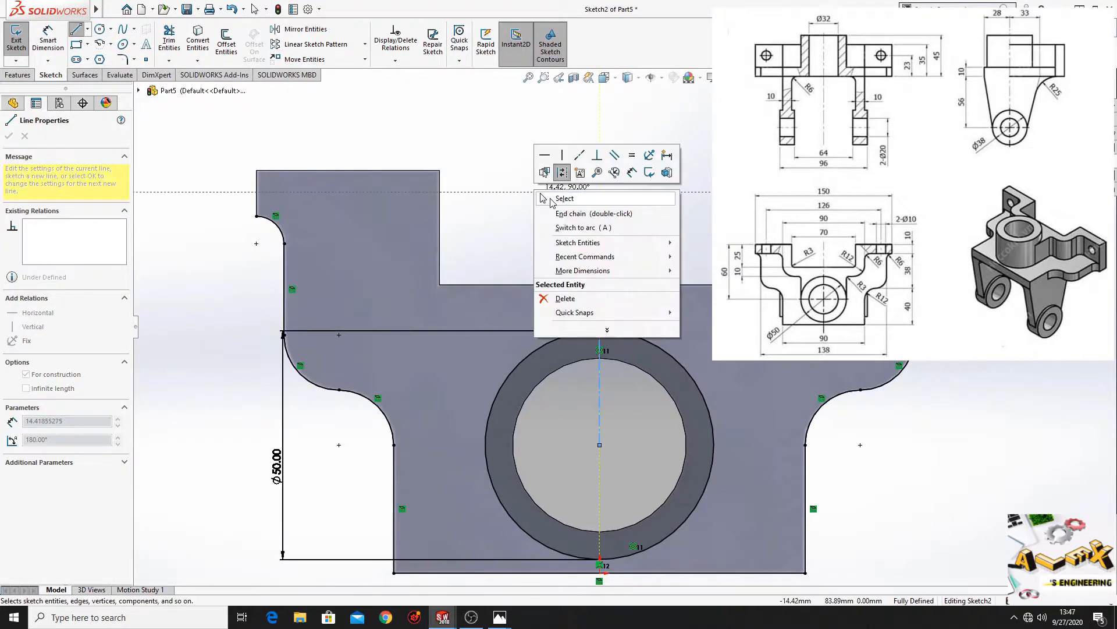
click(563, 199)
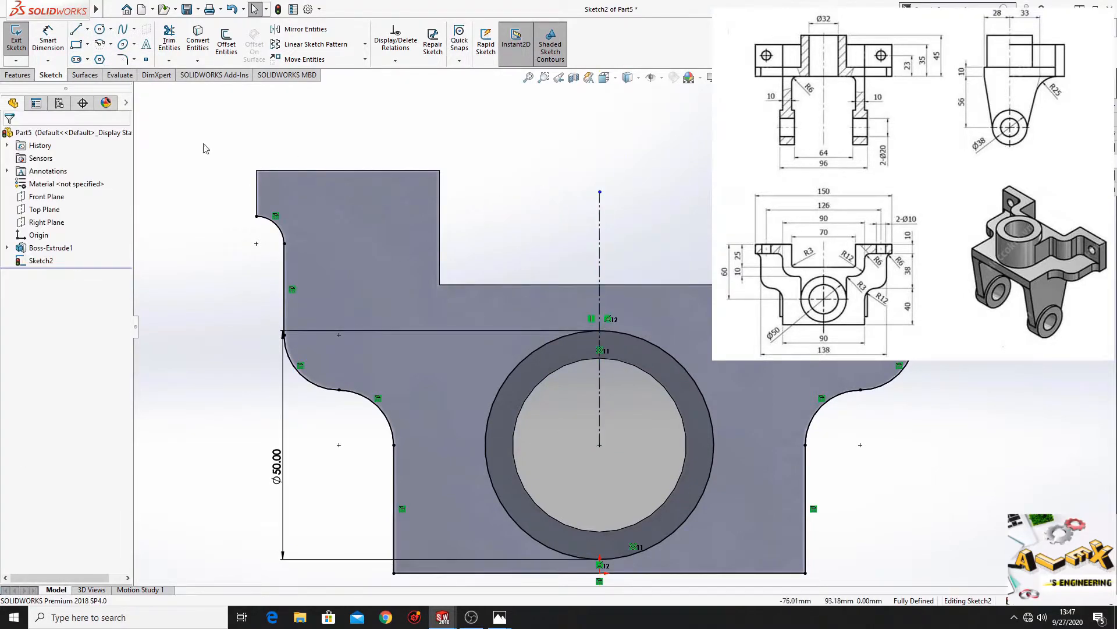
- Draw a horizontal line about 21 mm long inward from the upper end of the left R6 arc
click(75, 30)
click(256, 216)
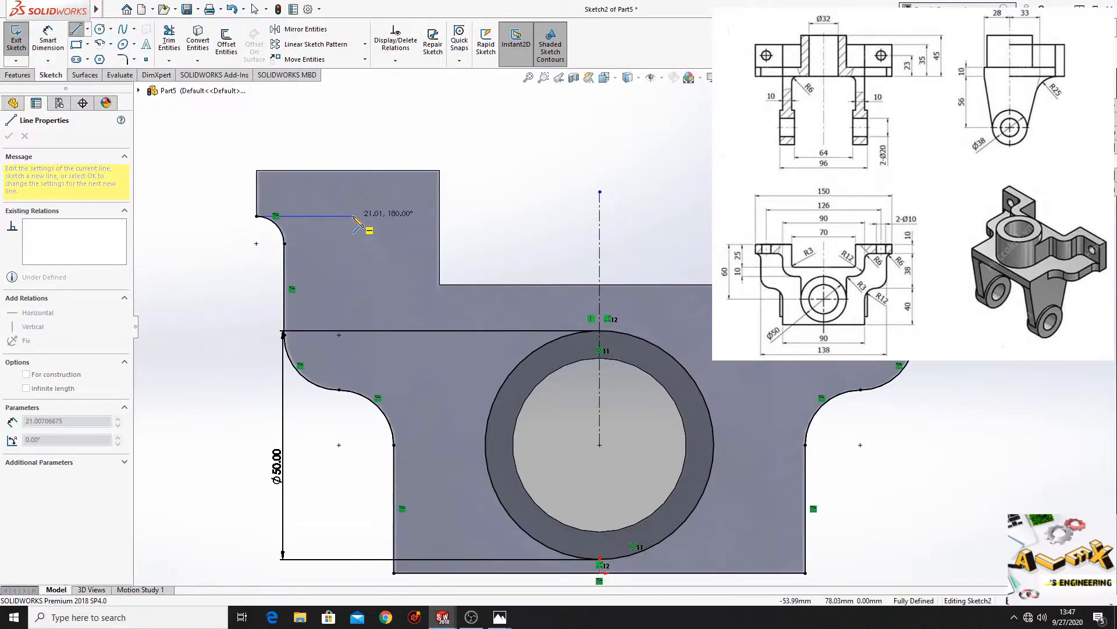
click(355, 216)
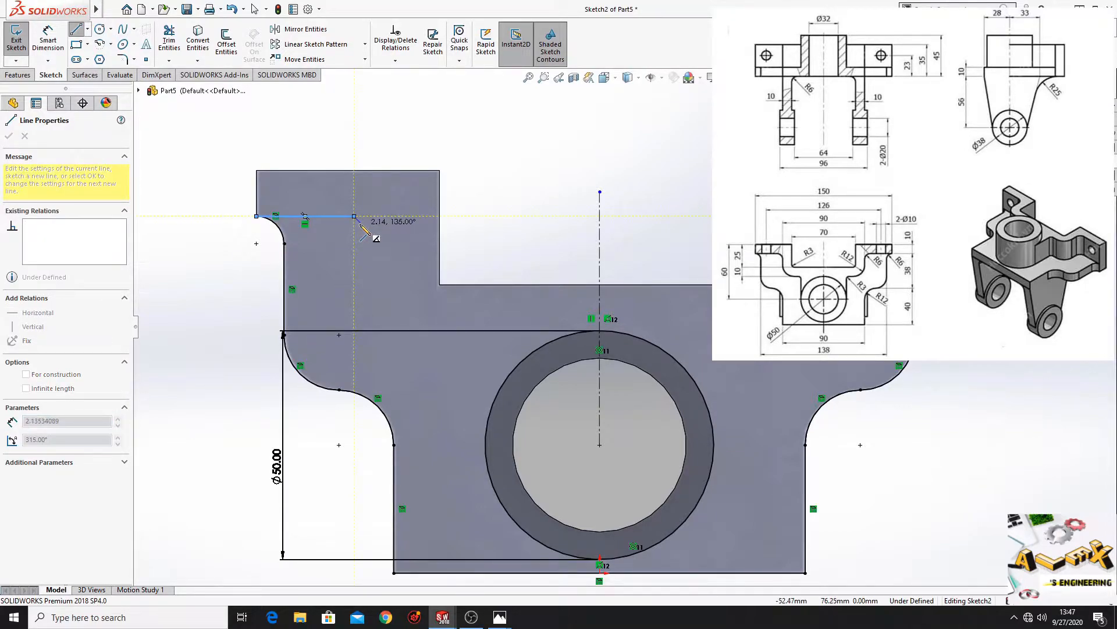
click(103, 44)
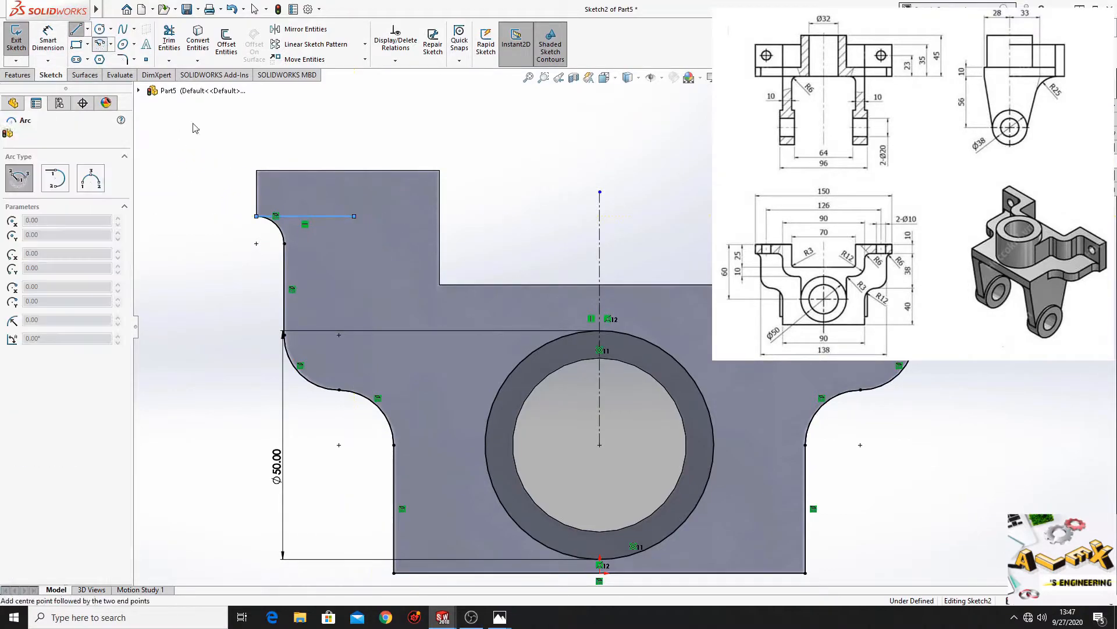
click(339, 234)
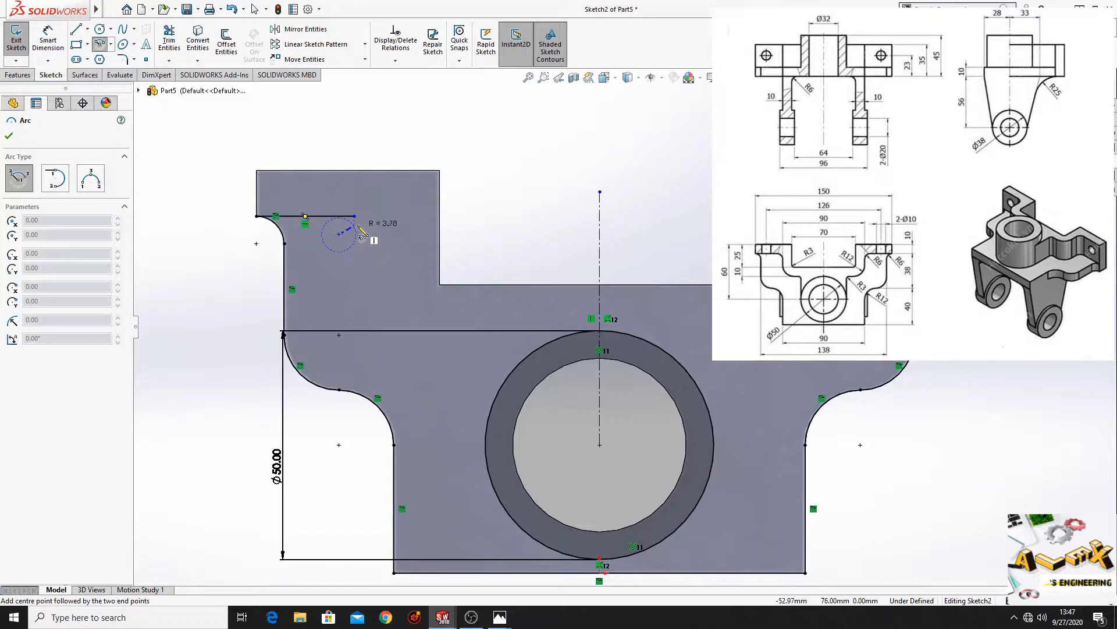
click(356, 216)
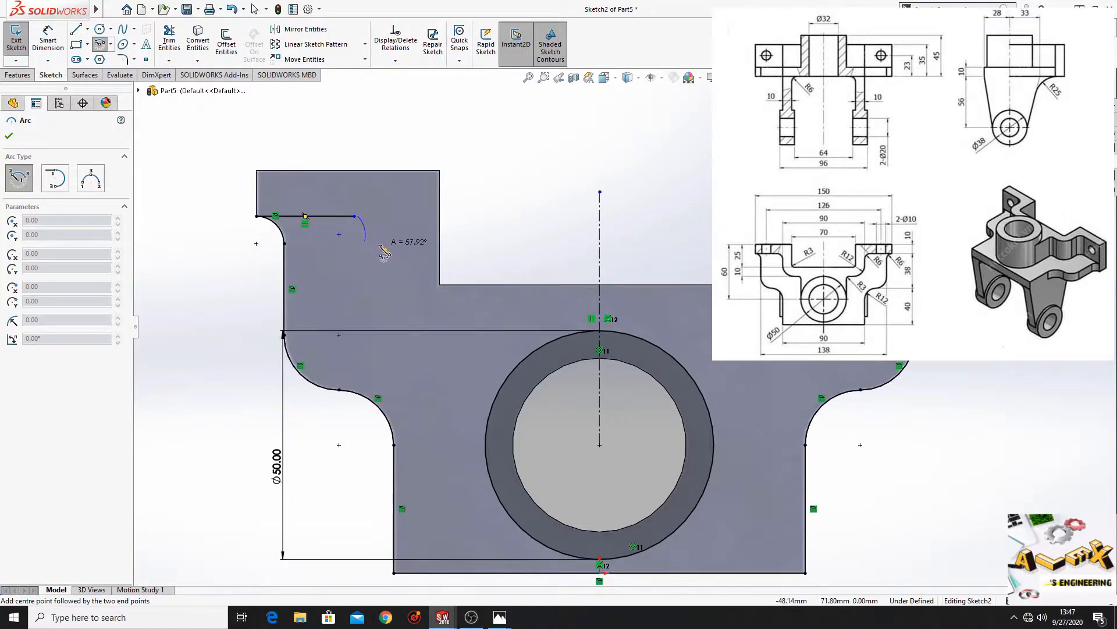
key(Escape)
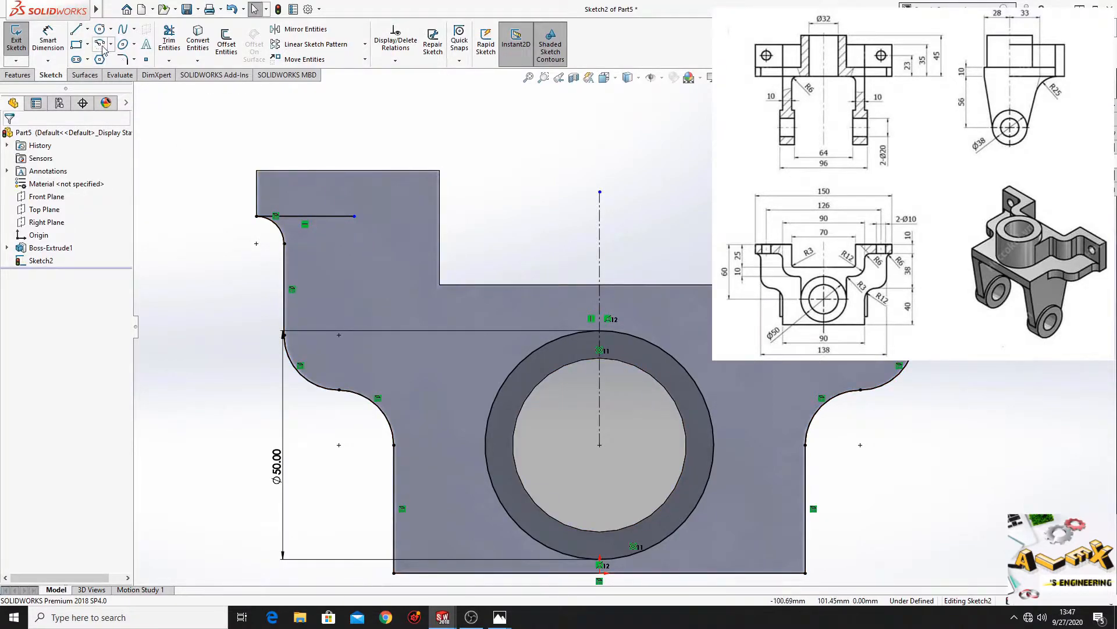
- Add a centerpoint arc of about 3.4 mm radius at the horizontal line's free end, continued by a vertical line about 7 mm long downward
click(101, 45)
click(350, 230)
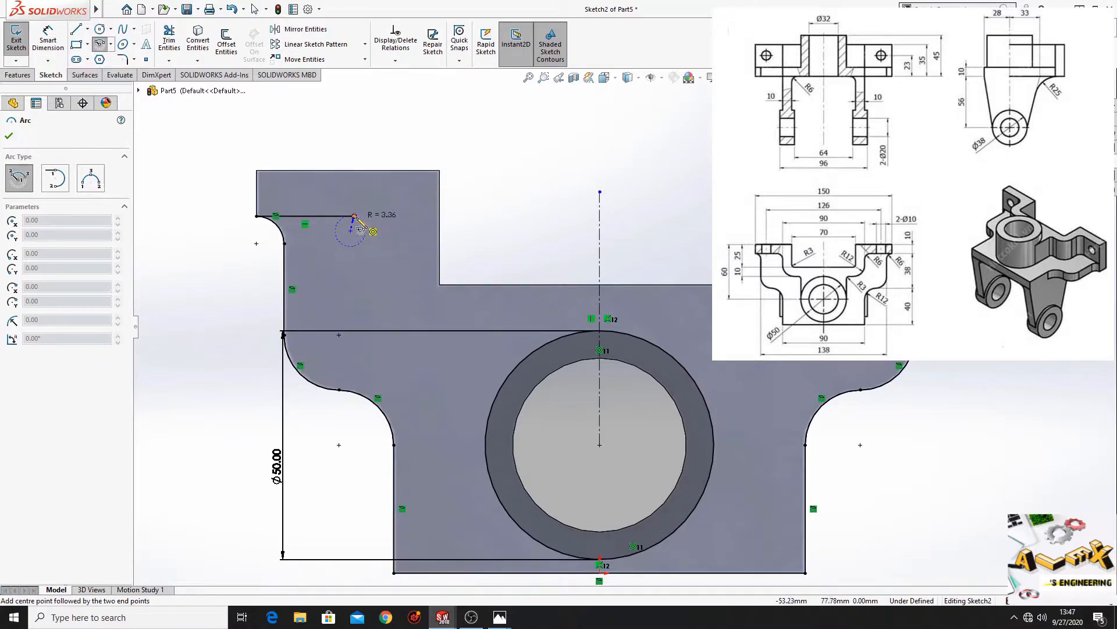
click(354, 216)
click(365, 234)
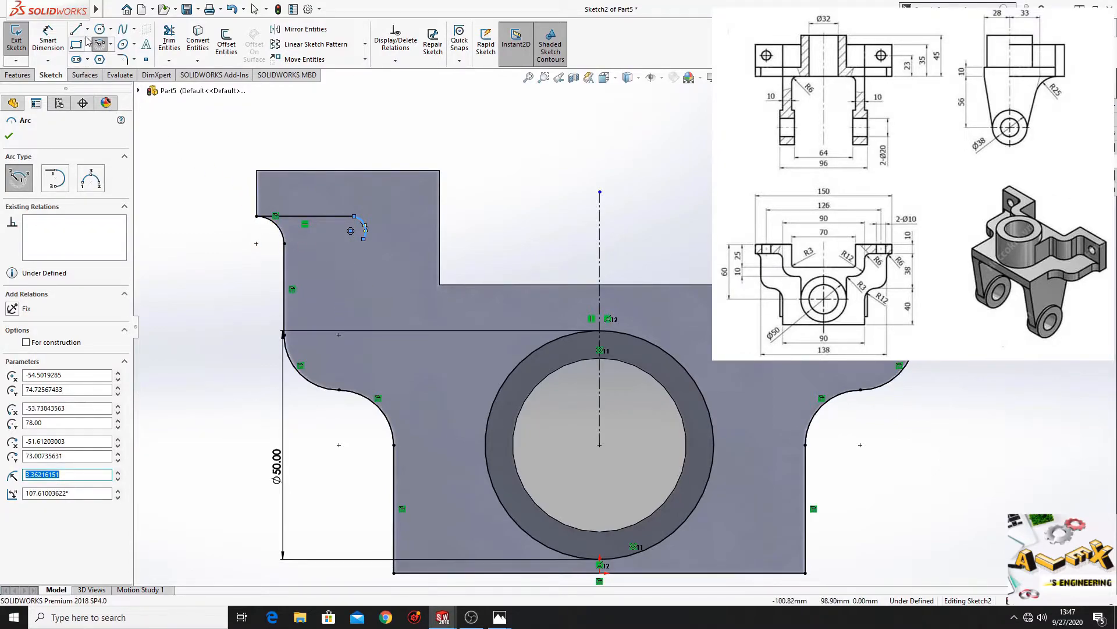
key(l)
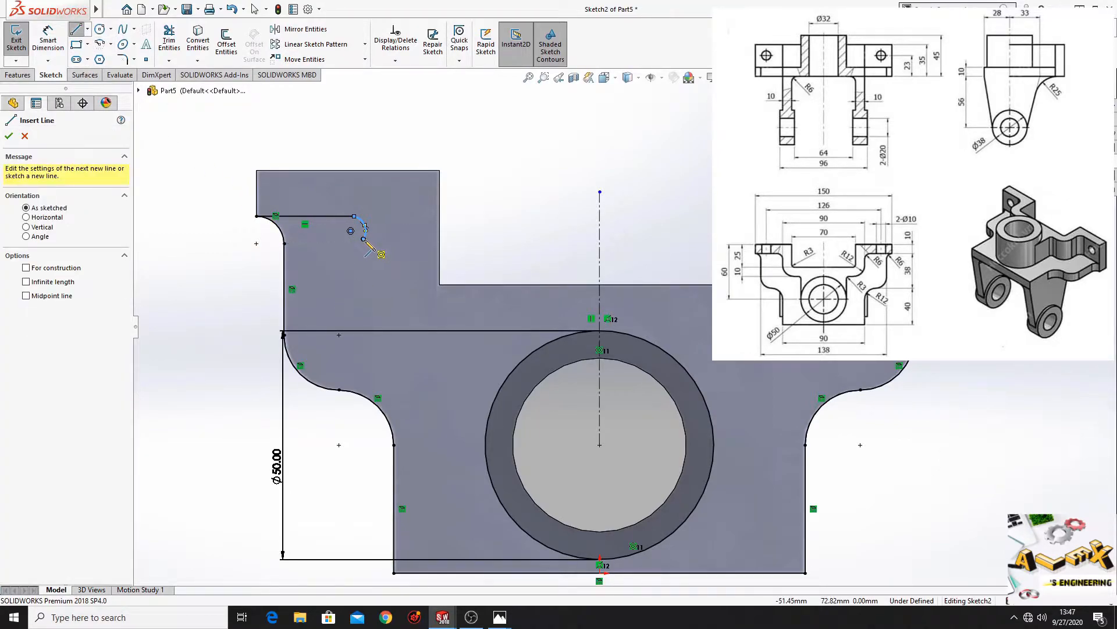
click(365, 233)
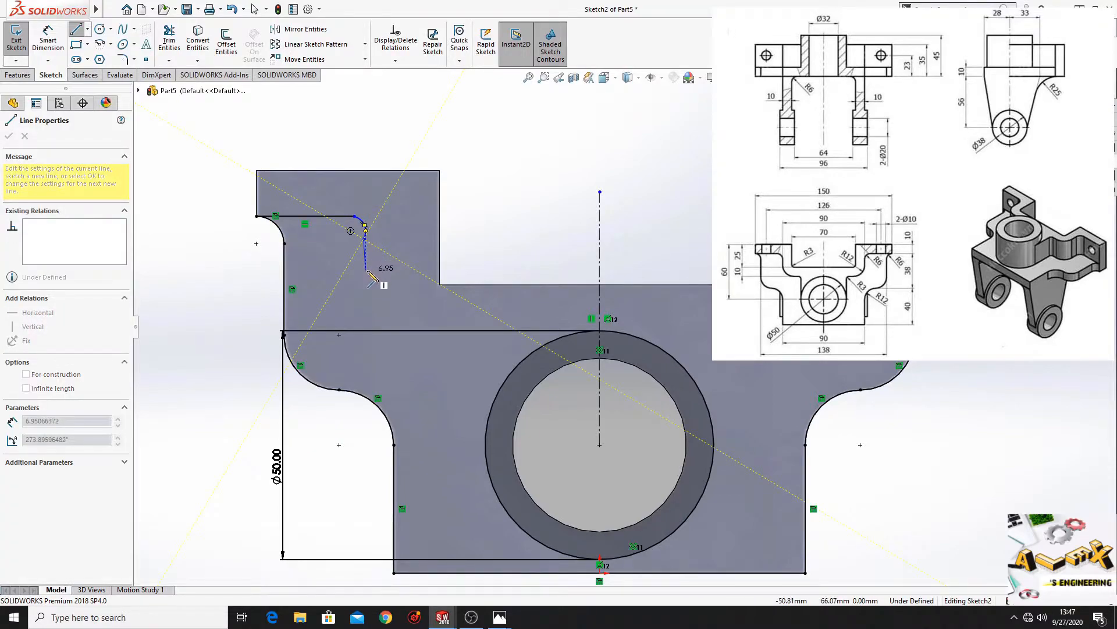
click(363, 272)
key(Escape)
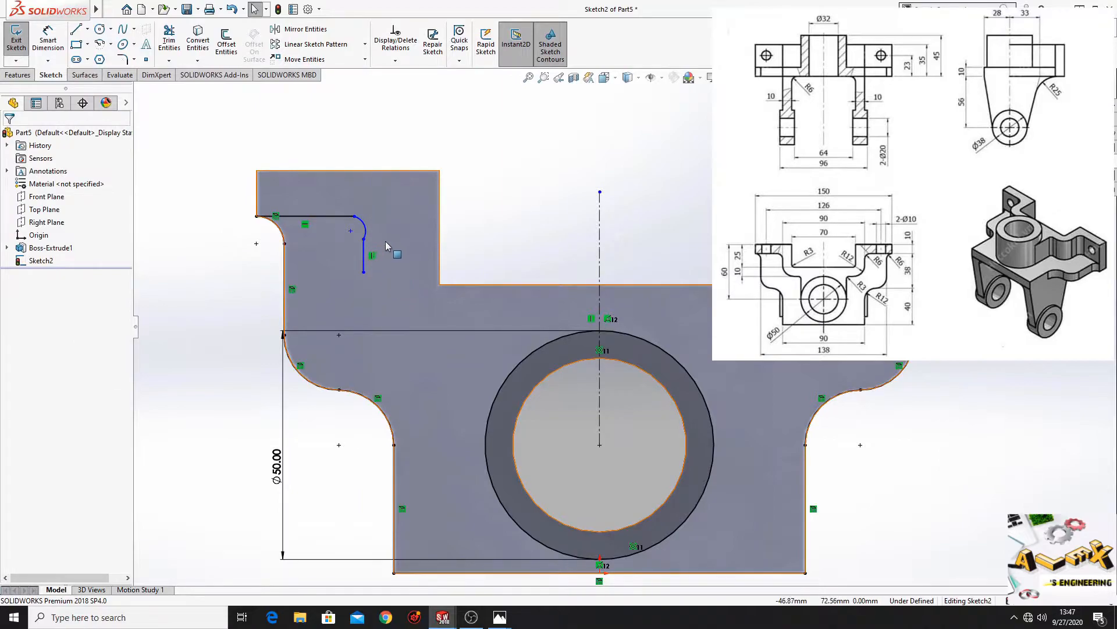
- Reshape the rounded corner by moving the arc's start point and the vertical line inward toward the centerline
scroll(386, 245, down, 5)
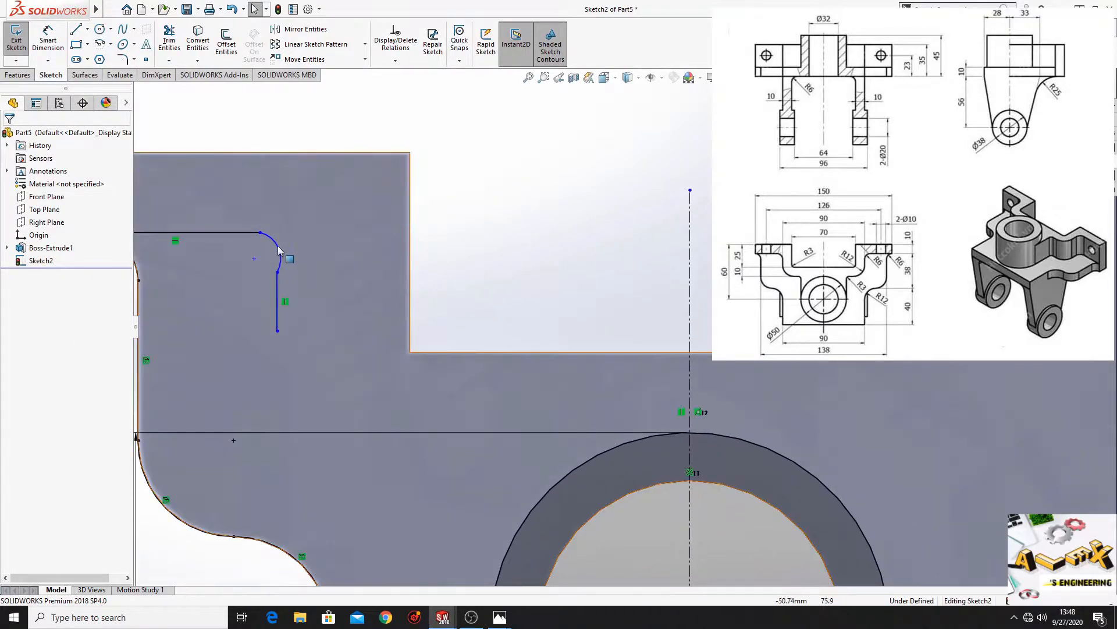
drag(260, 233, 298, 233)
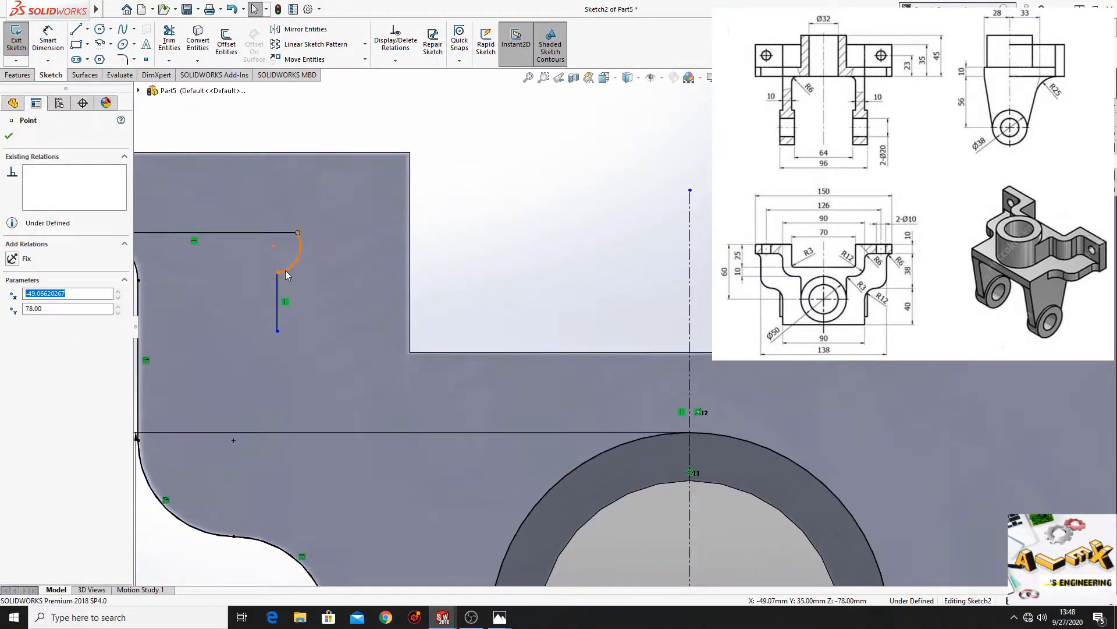
mouse_move(277, 286)
mouse_down()
mouse_move(305, 292)
mouse_move(314, 278)
mouse_up()
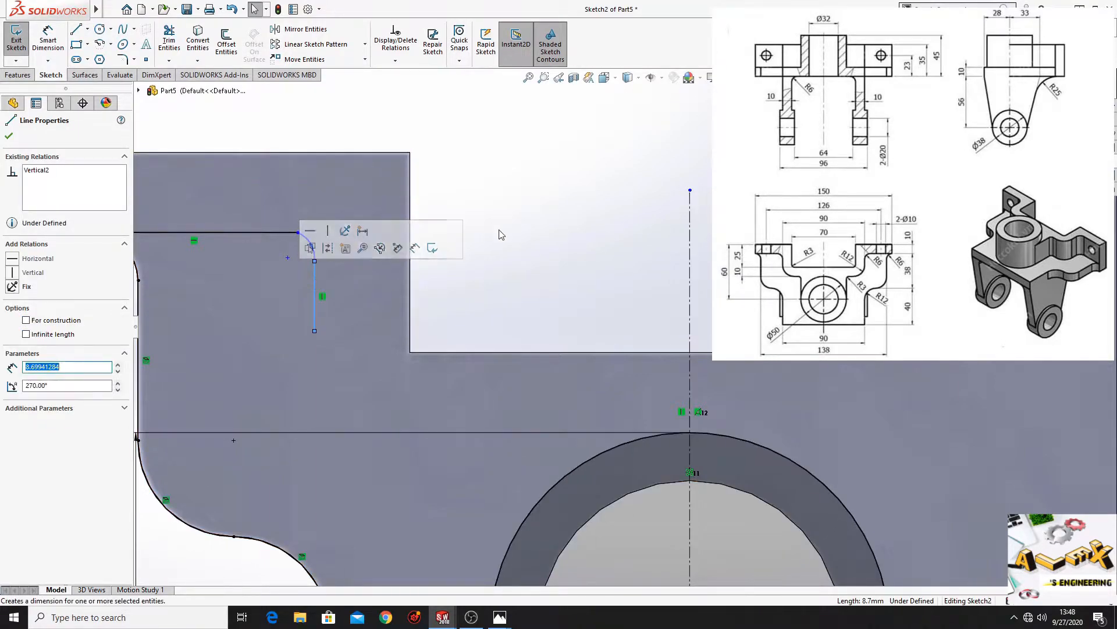
click(496, 234)
- Make the corner arc tangent to both the horizontal line and the vertical line
click(310, 241)
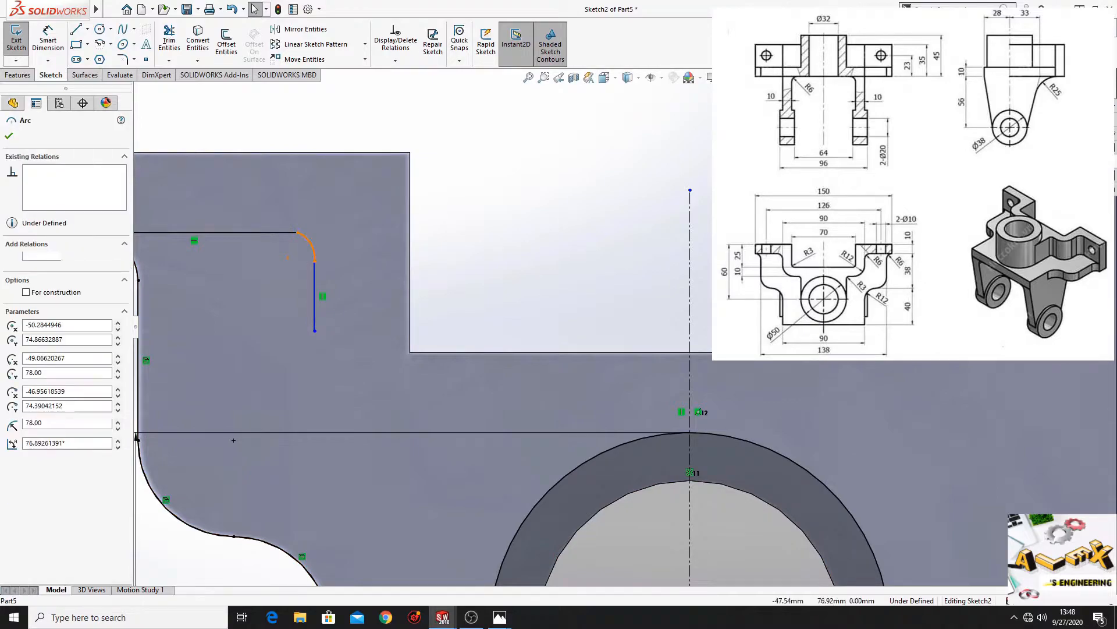
ctrl+click(281, 233)
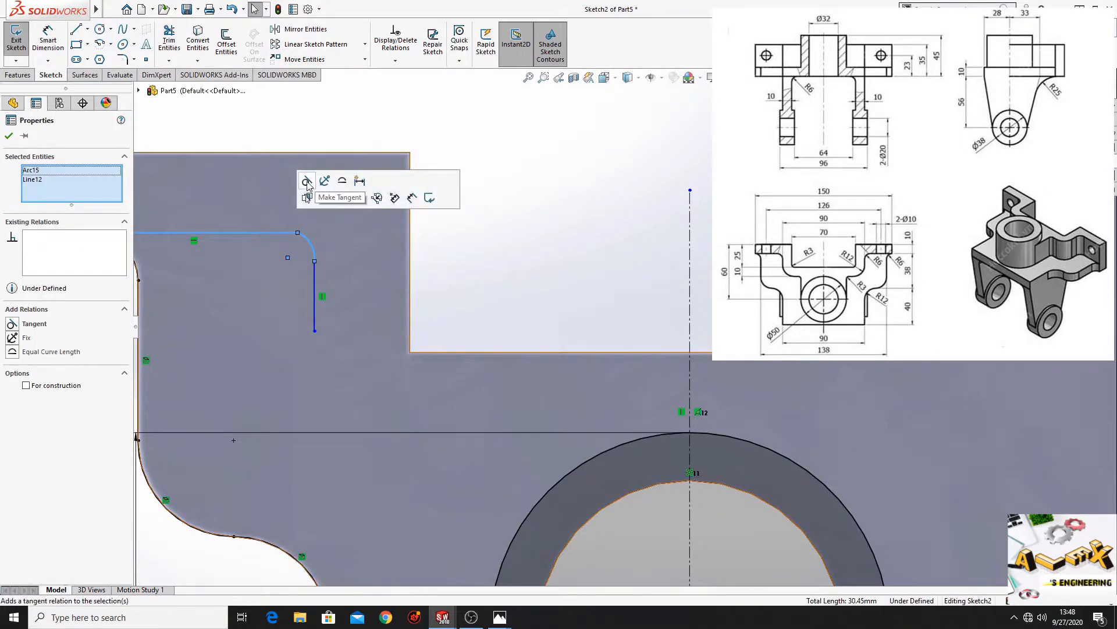
click(306, 181)
click(488, 258)
click(316, 273)
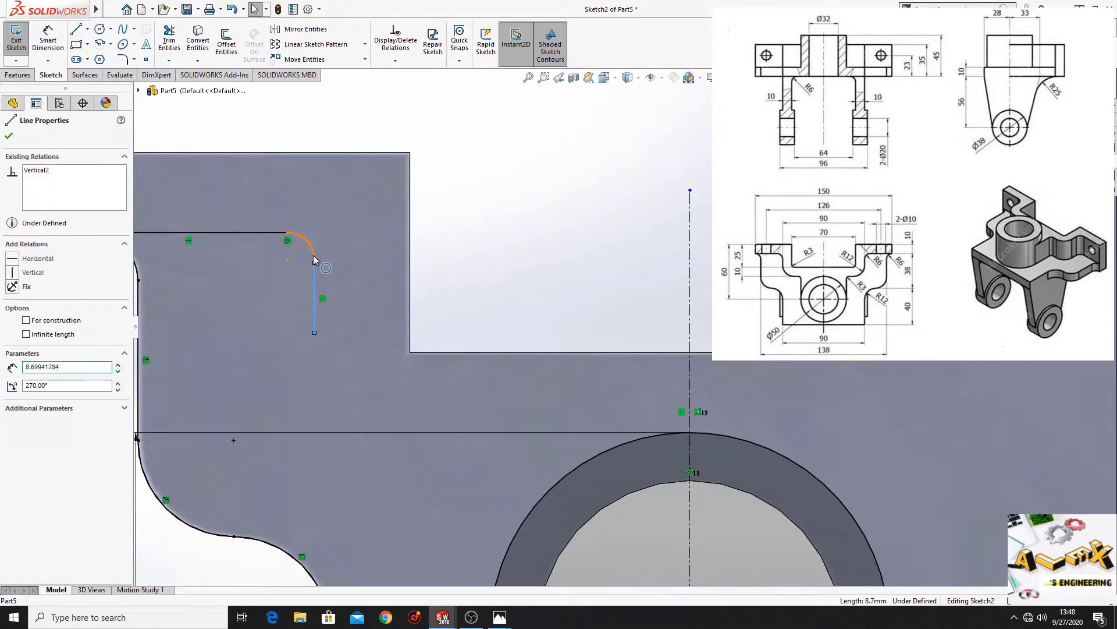
ctrl+click(315, 252)
click(348, 206)
click(478, 284)
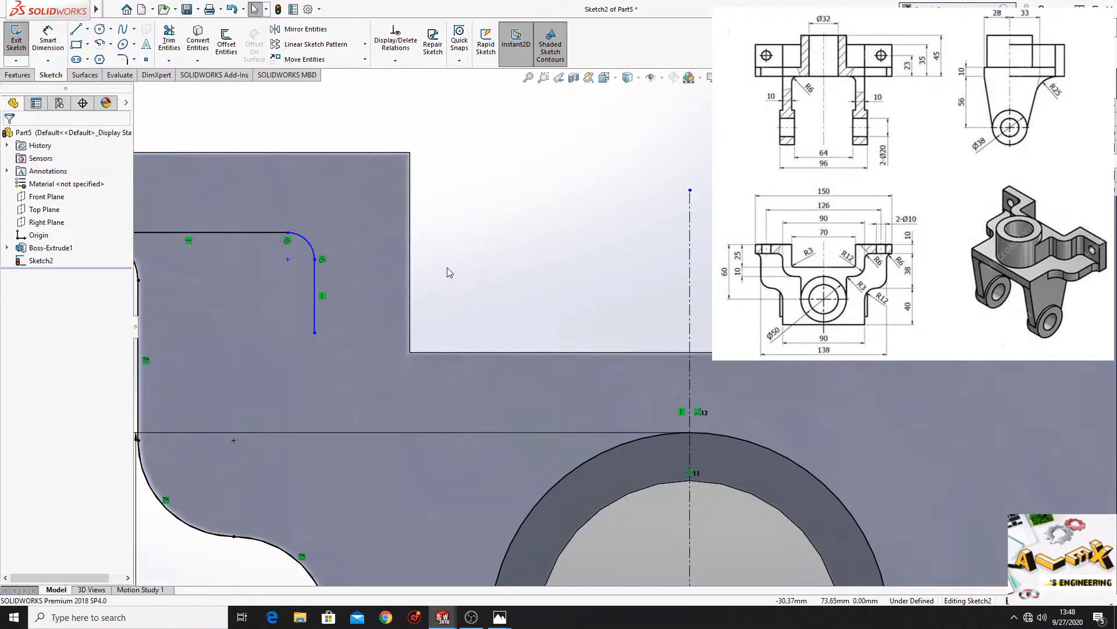
- Sketch a concave centerpoint arc sweeping about 84° from the vertical line's lower end toward the centerline
ctrl+middle_drag(469, 295, 429, 234)
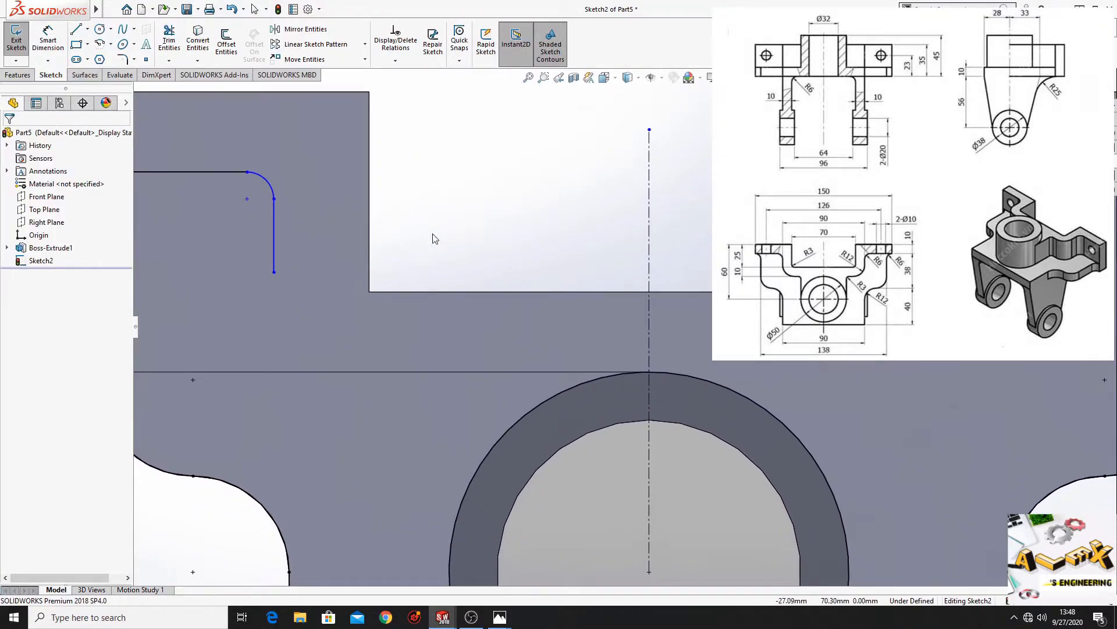
click(100, 43)
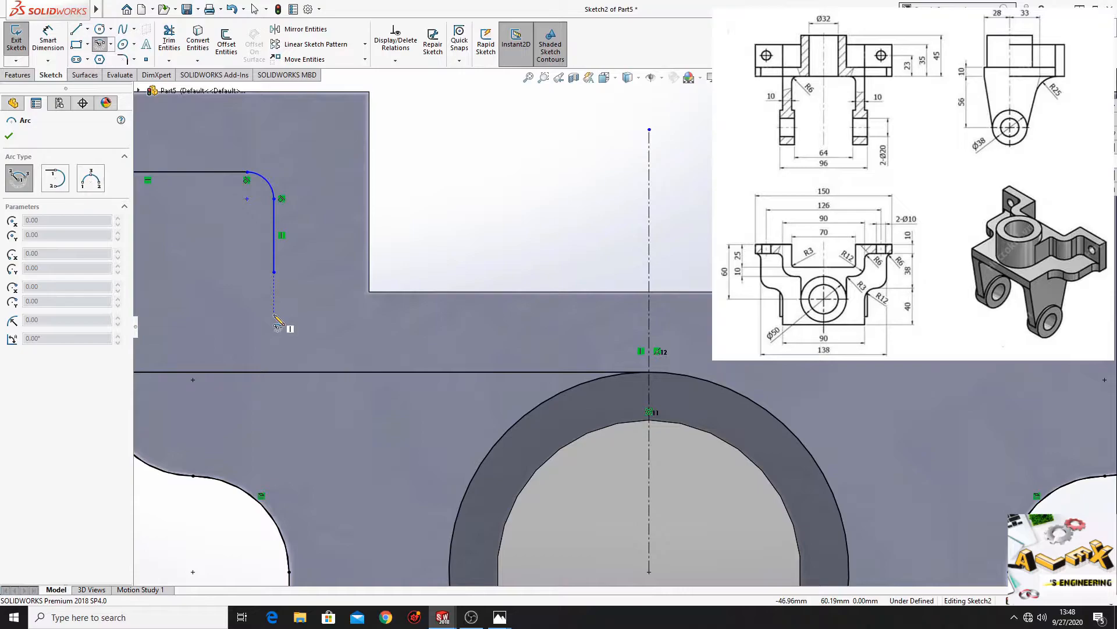
click(331, 261)
click(274, 272)
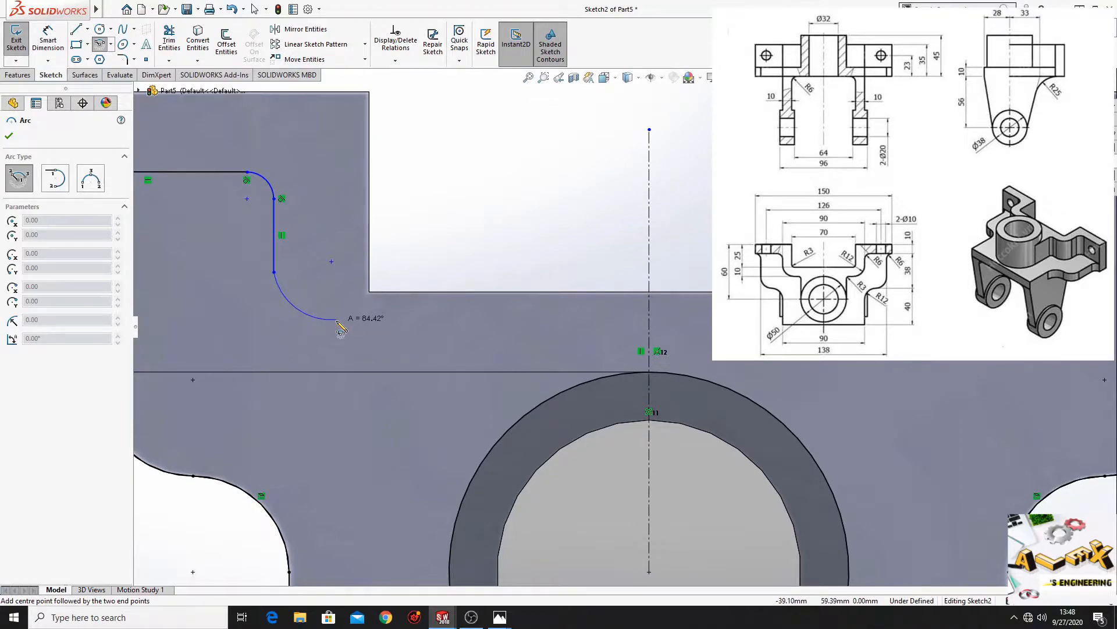
click(336, 319)
right_click(456, 227)
click(468, 236)
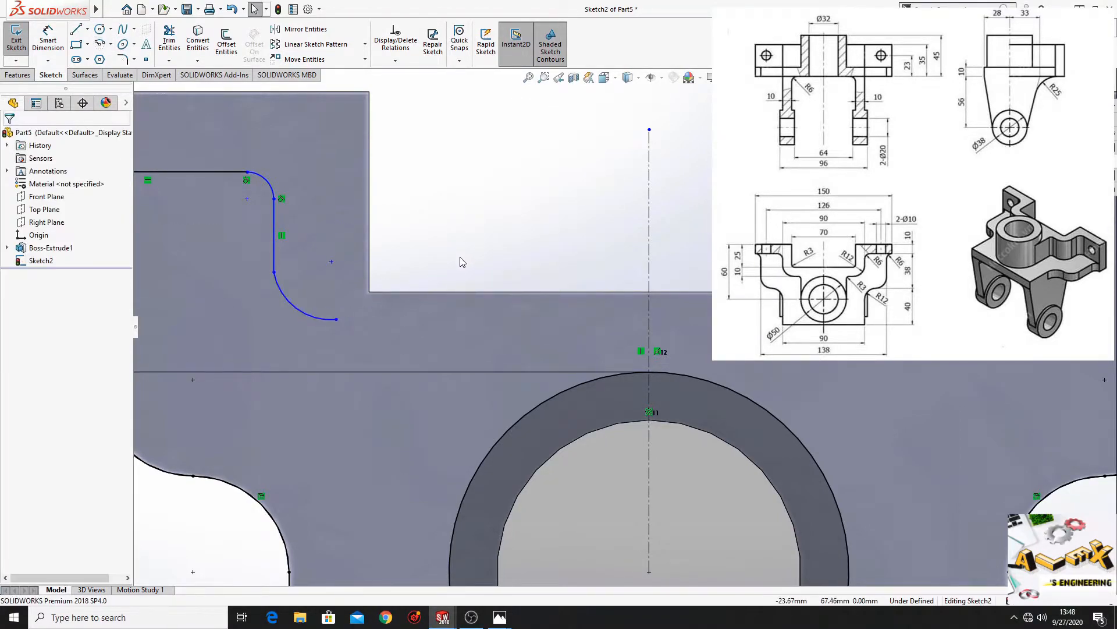
- Dimension the rounded corner arc between the horizontal and vertical lines with a radius of 6 mm
ctrl+middle_drag(461, 256, 502, 255)
scroll(522, 253, up, 2)
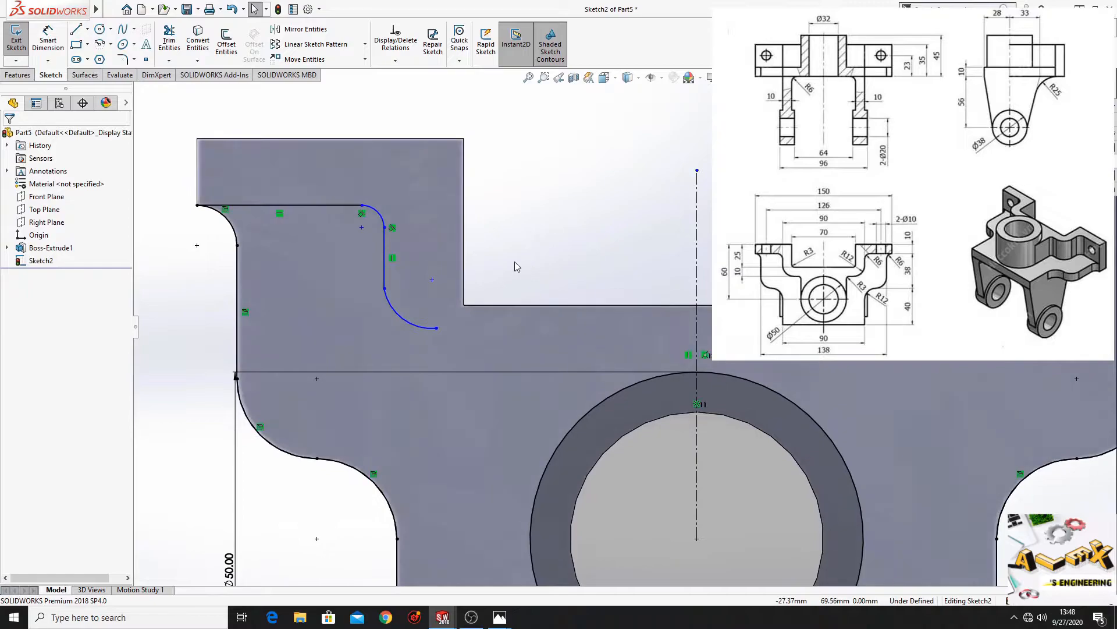
click(47, 41)
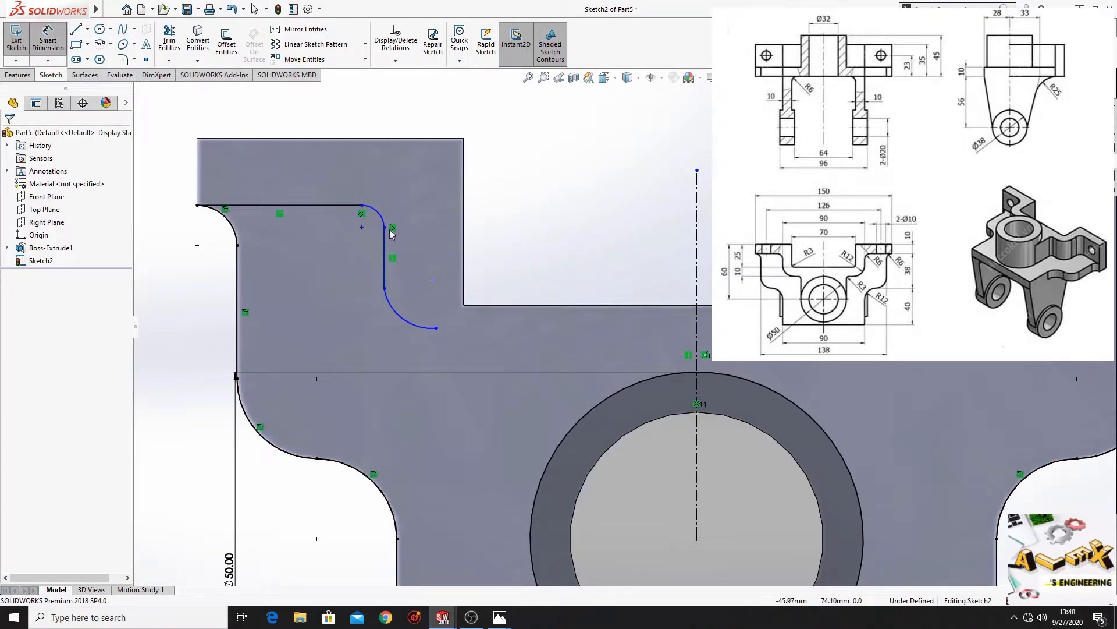
click(376, 217)
click(324, 263)
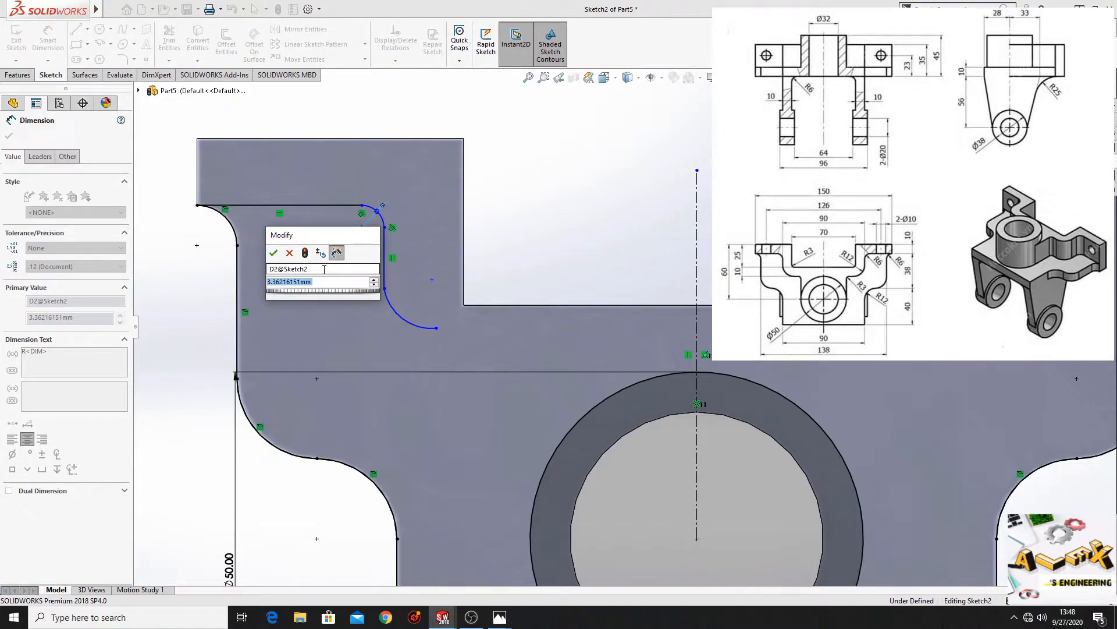
text(6)
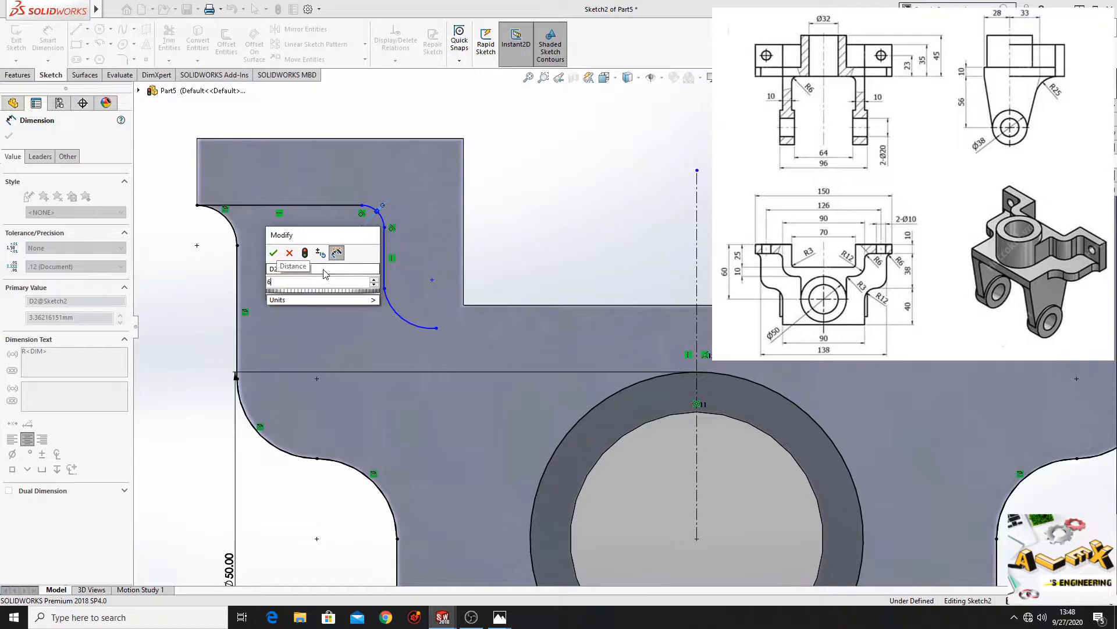
key(Return)
key(Escape)
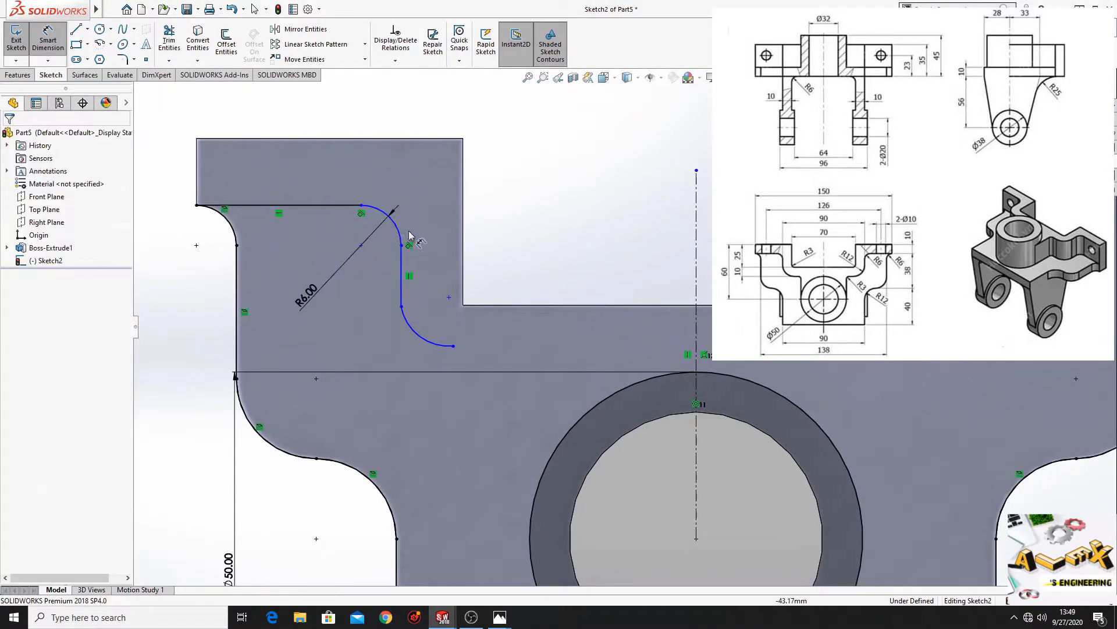
- Dimension the short vertical line at 45 mm from the vertical centerline
click(401, 246)
click(696, 285)
click(578, 252)
text(45)
key(Return)
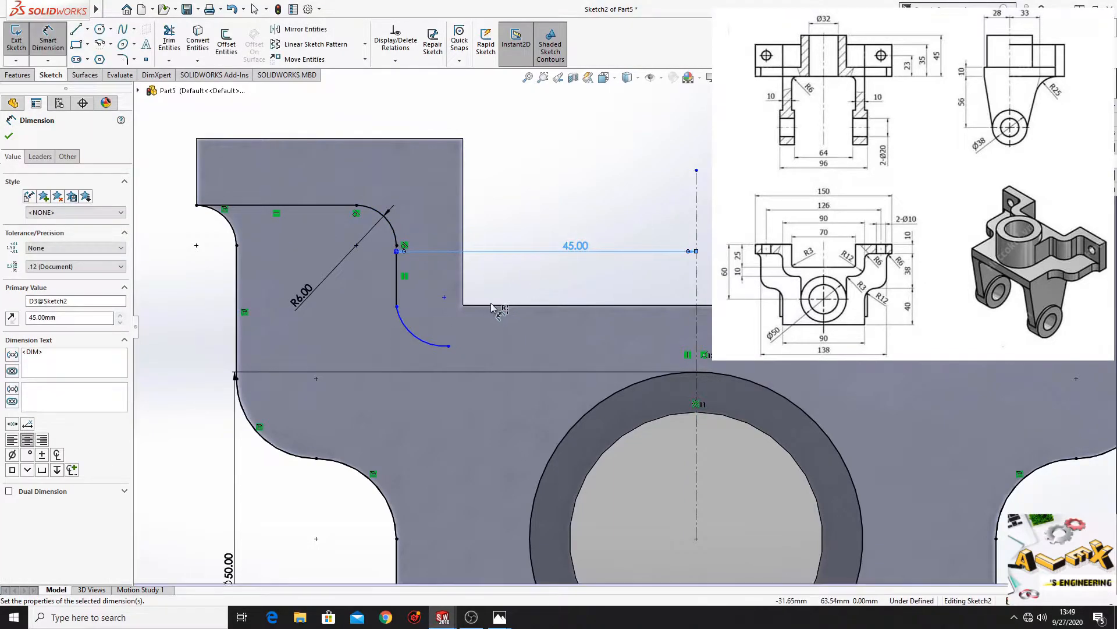
- Dimension the concave arc's free end 10 mm below the horizontal edge of the plate's notch
click(449, 346)
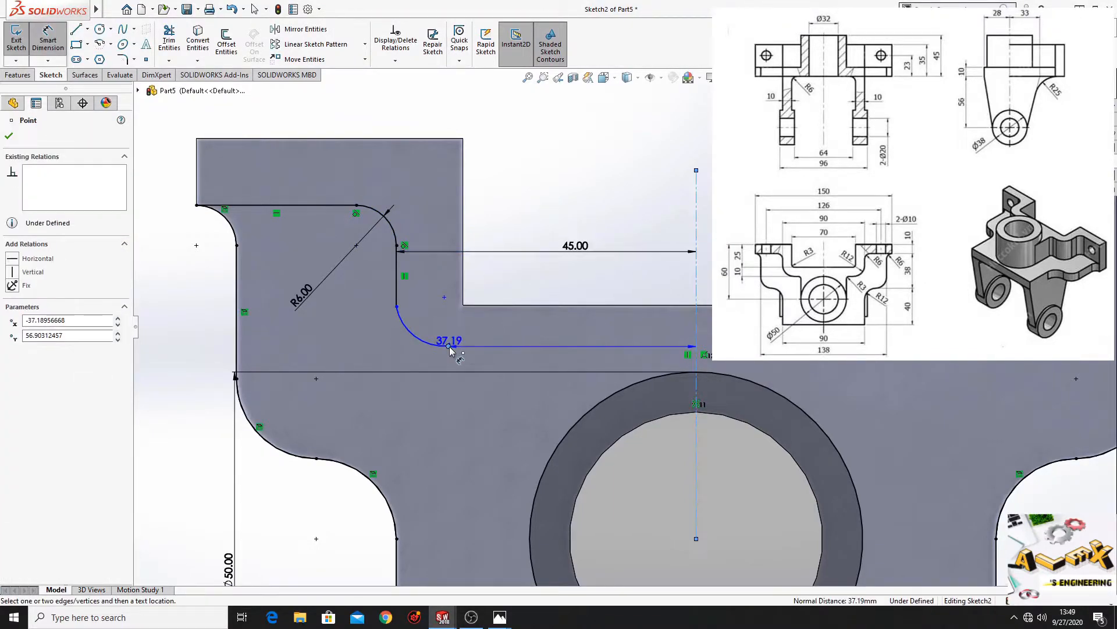
click(476, 308)
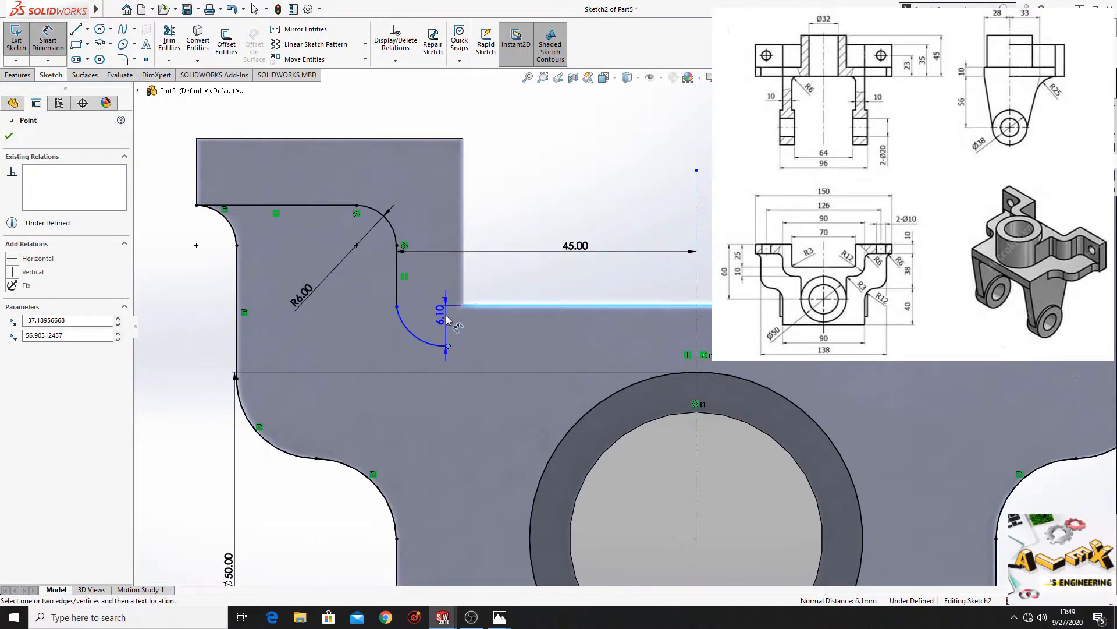
click(447, 319)
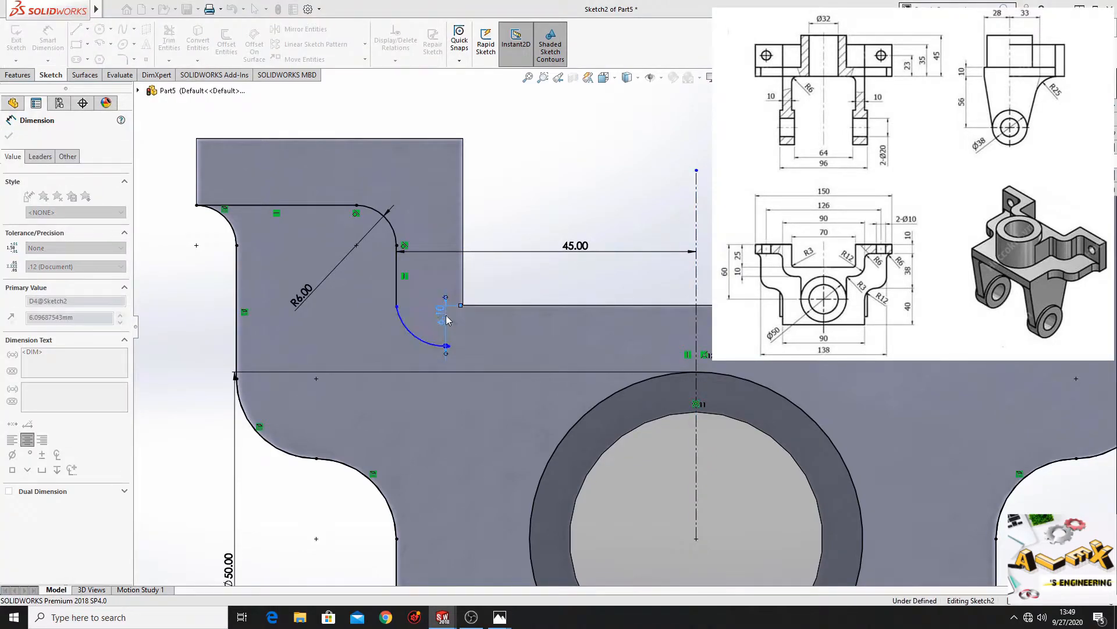
text(10)
key(Return)
right_click(509, 211)
click(535, 234)
- Make the concave arc tangent to the vertical line above it
click(360, 295)
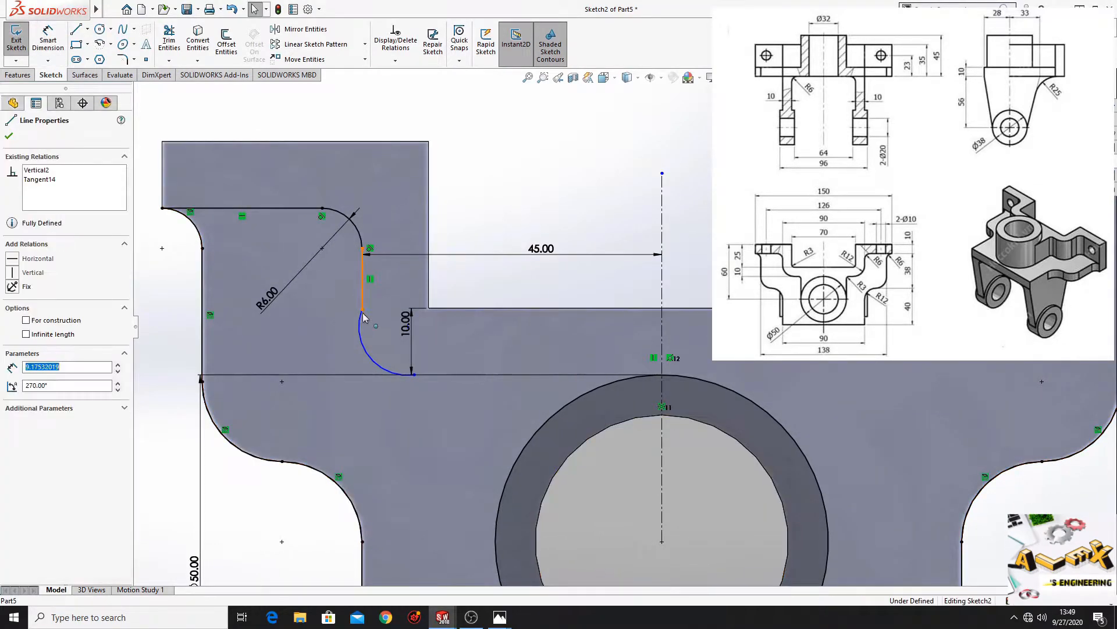
ctrl+click(365, 336)
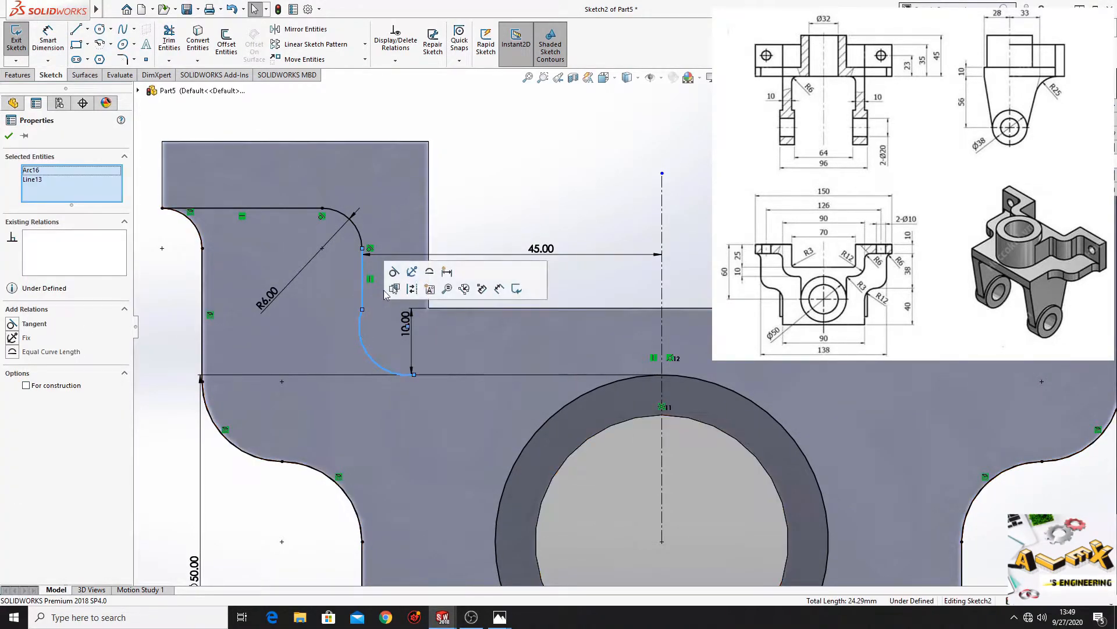
click(396, 272)
- Draw a slanted line about 25 mm long from the concave arc's free end down to the 50 mm circle
scroll(469, 387, down, 3)
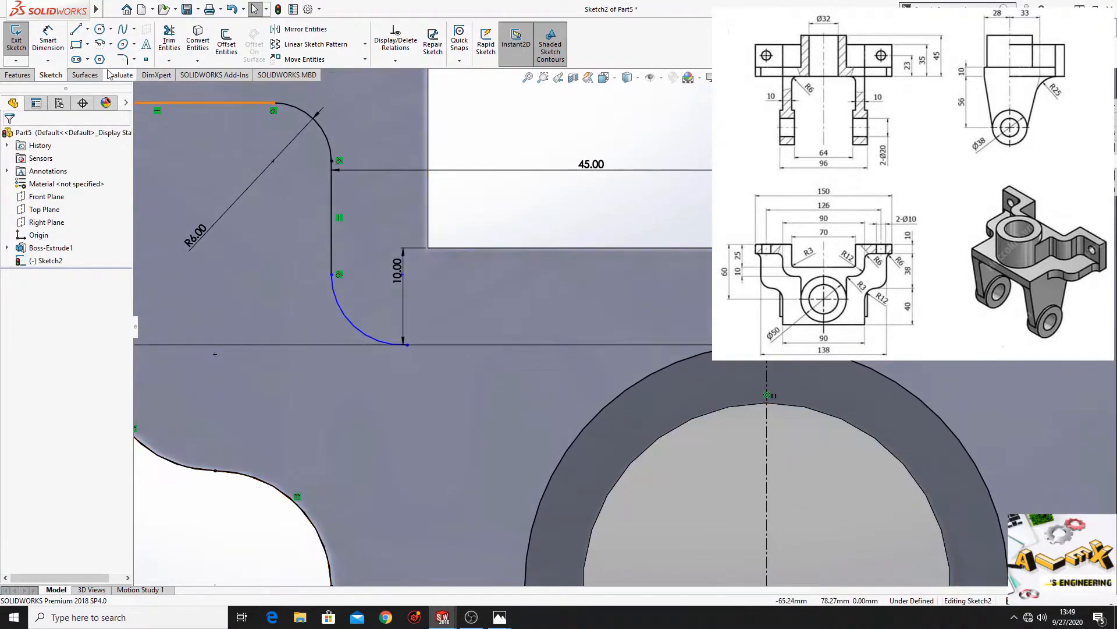
click(75, 29)
ctrl+middle_drag(493, 387, 437, 242)
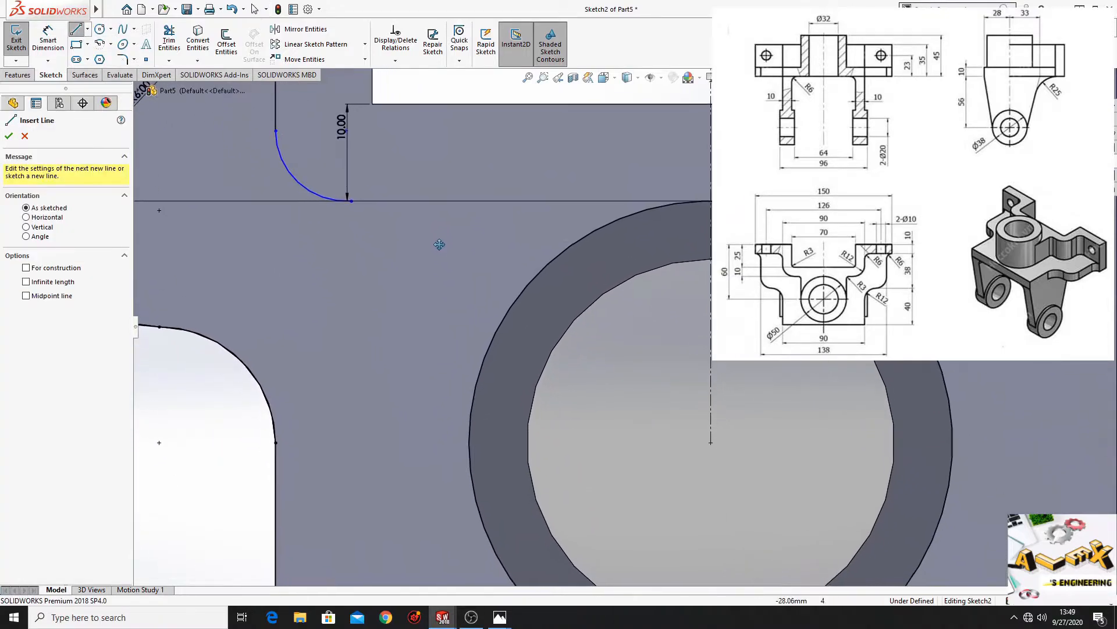
click(348, 201)
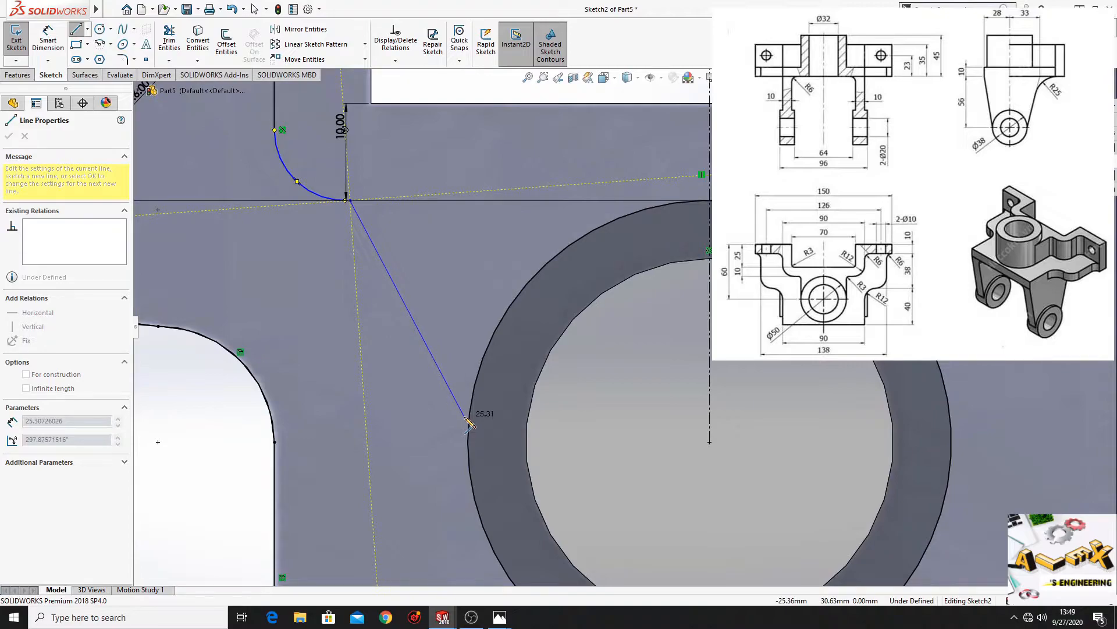
click(470, 415)
right_click(297, 309)
click(312, 320)
- Dimension the concave arc with a radius of 12 mm
scroll(353, 309, up, 2)
ctrl+middle_drag(375, 279, 343, 431)
click(48, 41)
click(361, 383)
click(314, 407)
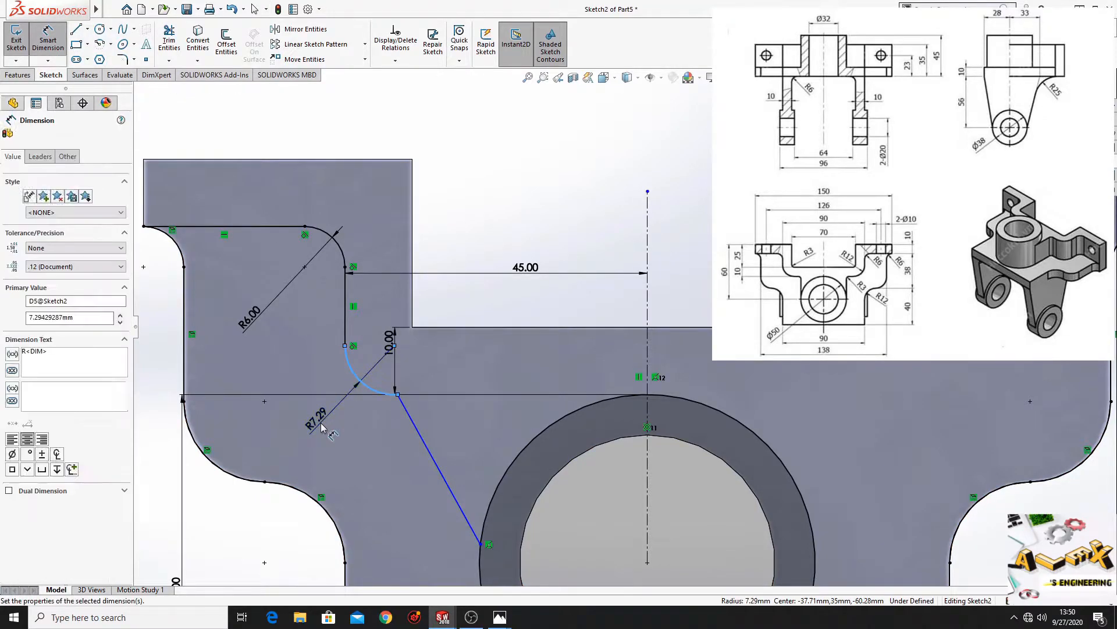
text(12)
key(Return)
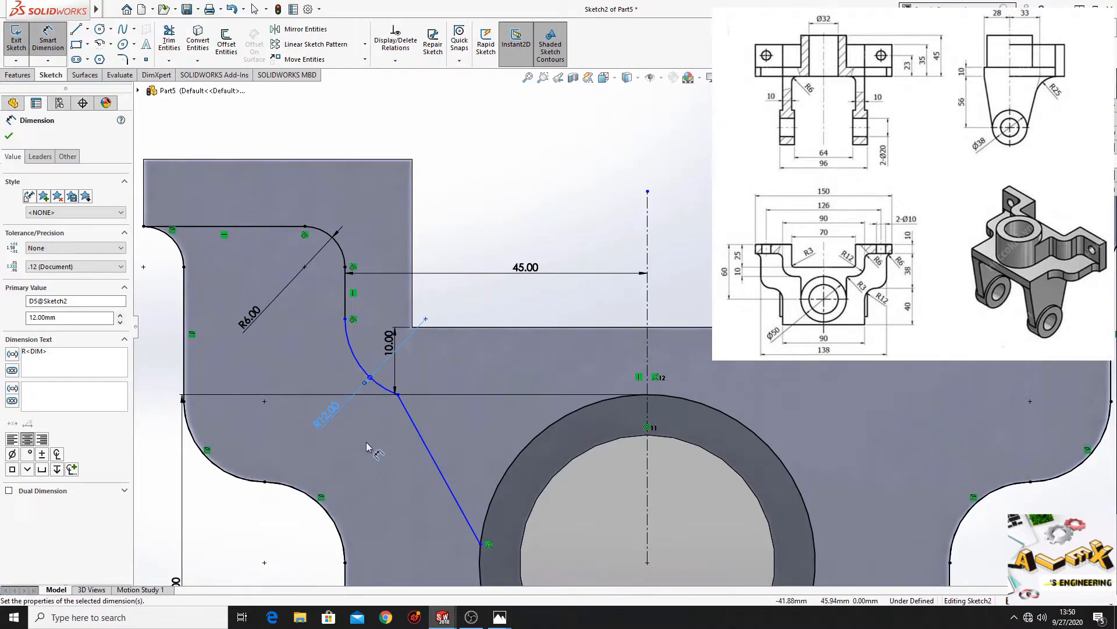
right_click(489, 219)
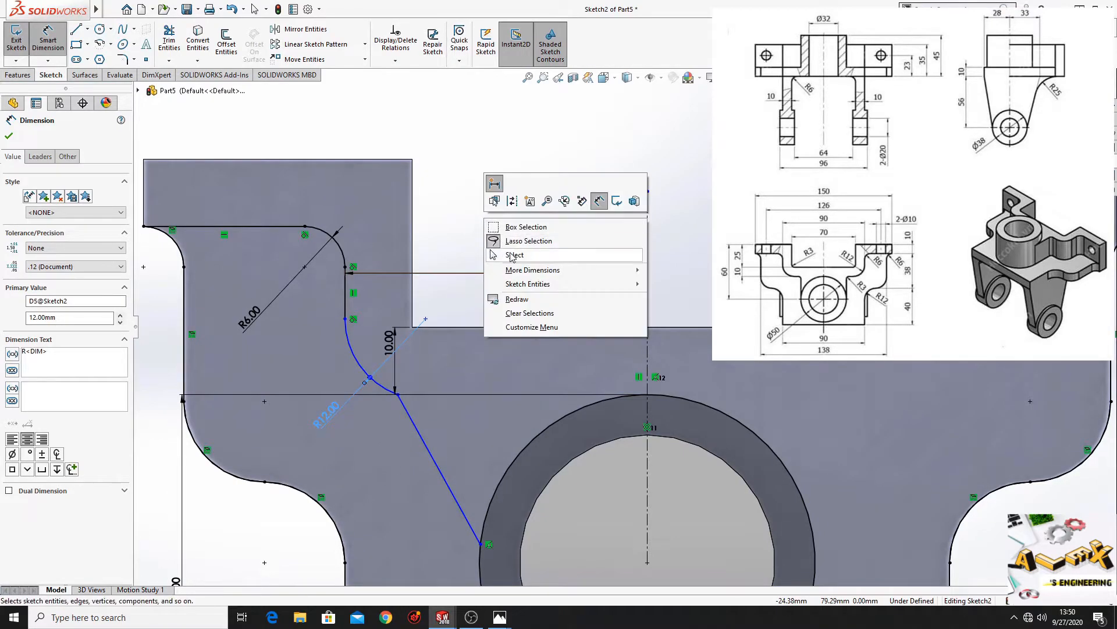
click(509, 225)
- Make the slanted line between the concave arc and the circle vertical
click(418, 434)
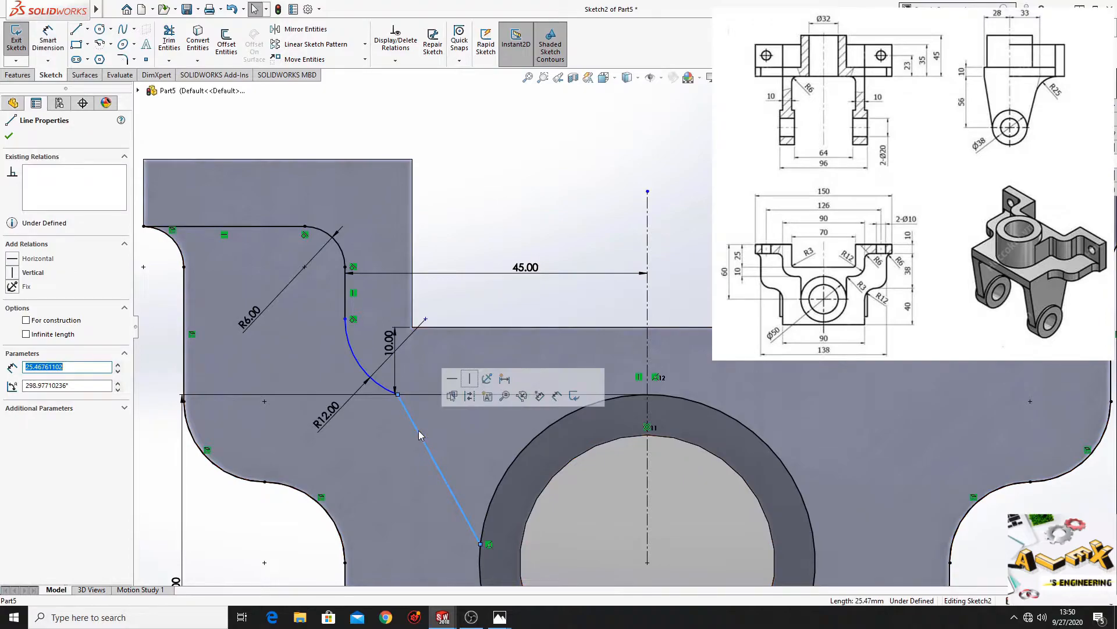
click(472, 387)
click(500, 201)
- Add a 3 mm sketch fillet between the concave 12 mm arc and the vertical line running down to the circle
ctrl+middle_drag(543, 456, 484, 443)
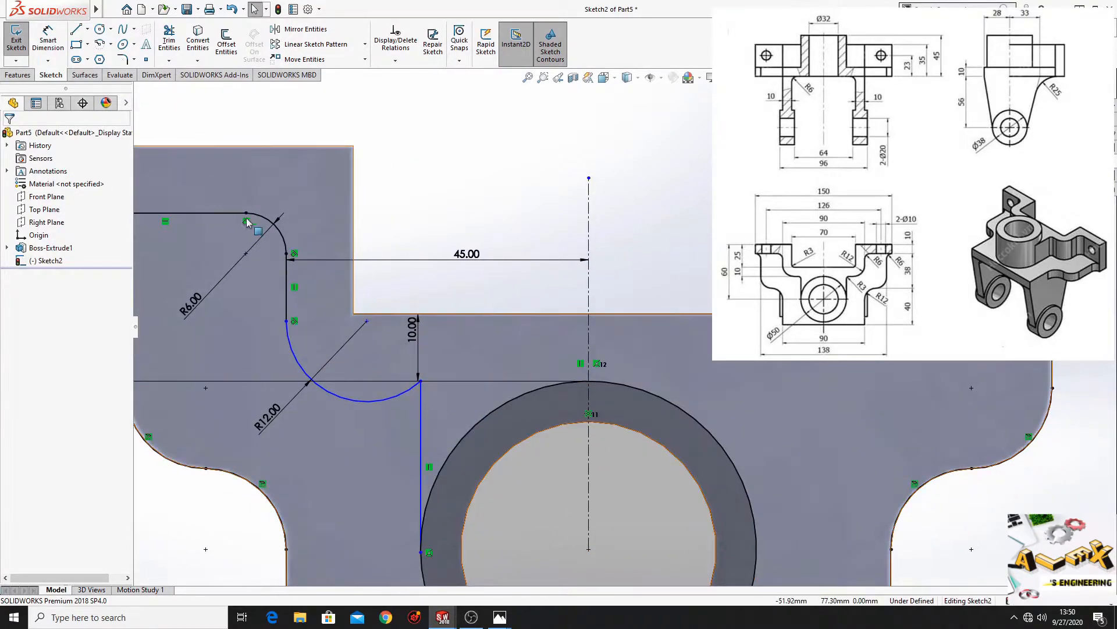
click(122, 59)
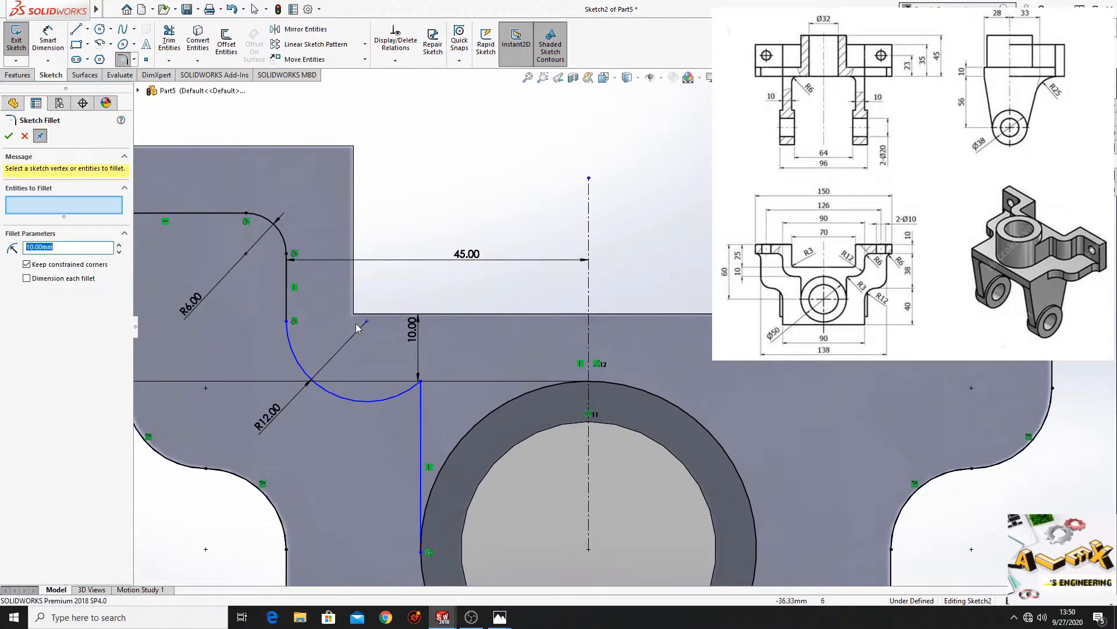
click(409, 397)
click(419, 412)
ctrl+middle_drag(418, 408, 415, 375)
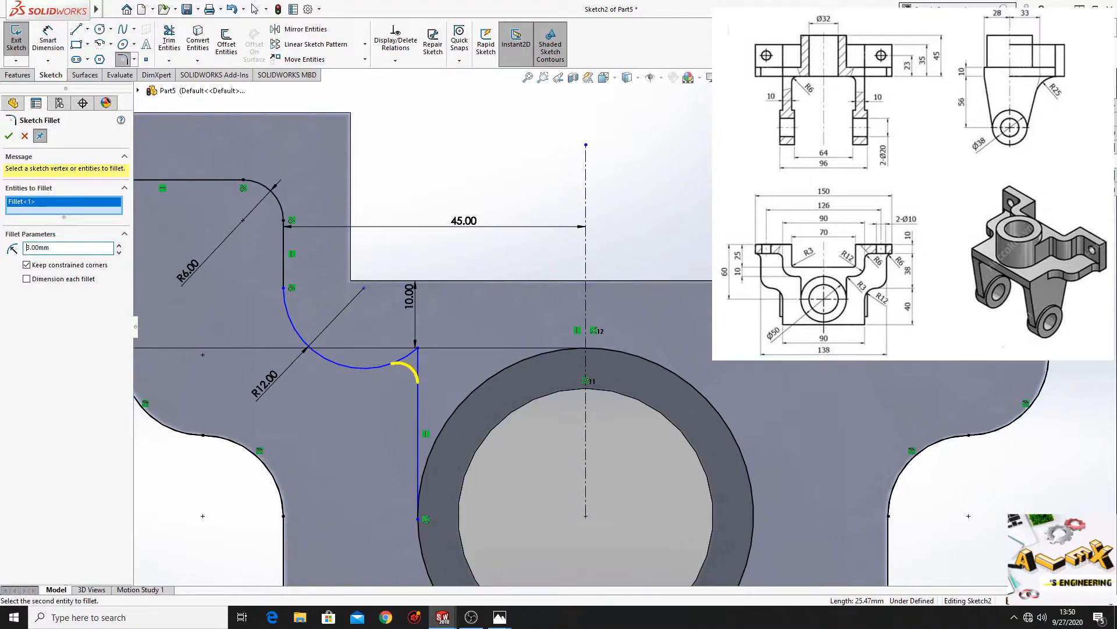
click(9, 136)
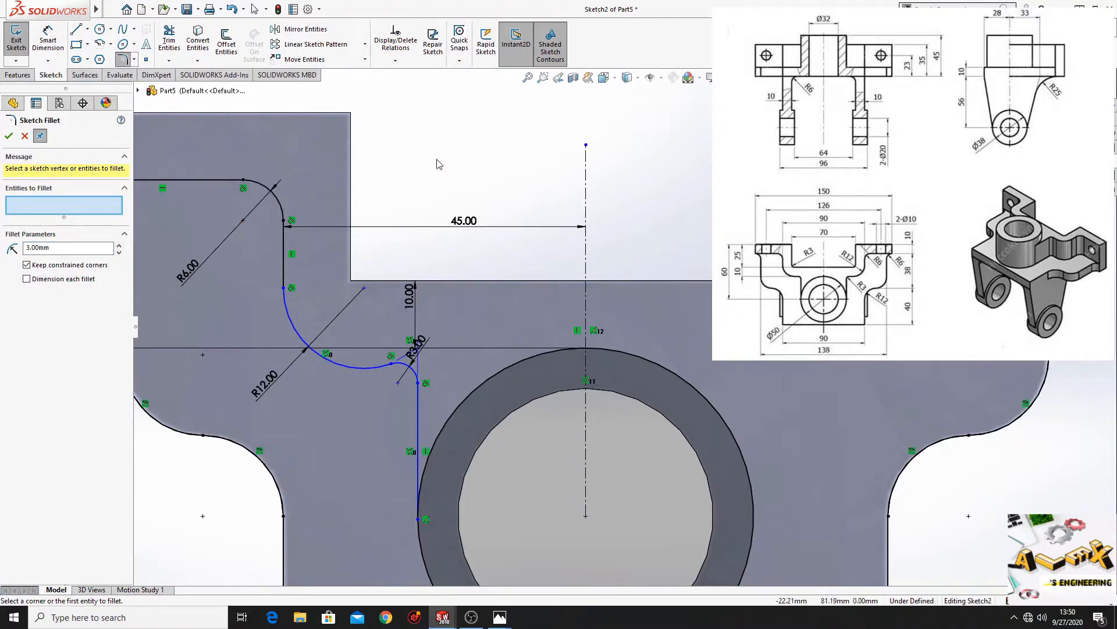
ctrl+middle_drag(373, 491, 401, 433)
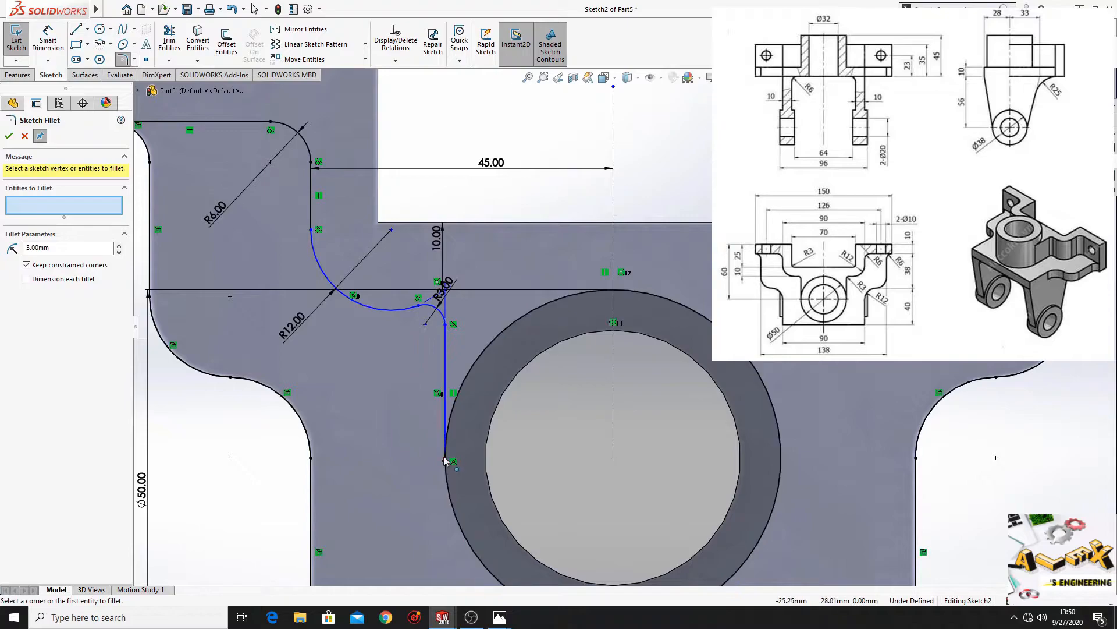
click(446, 435)
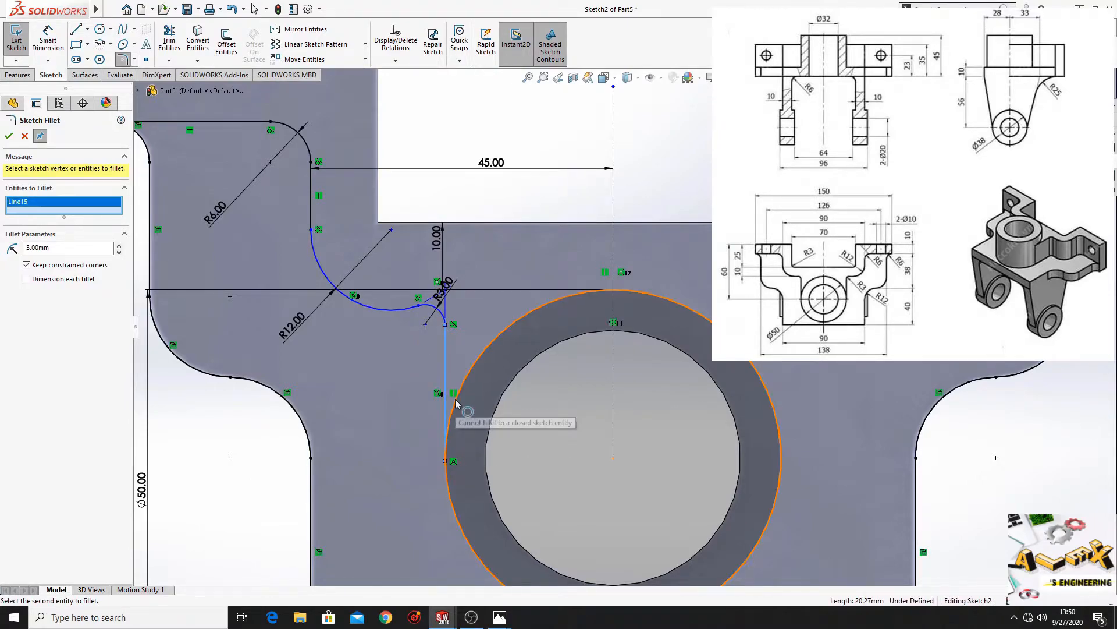
click(27, 135)
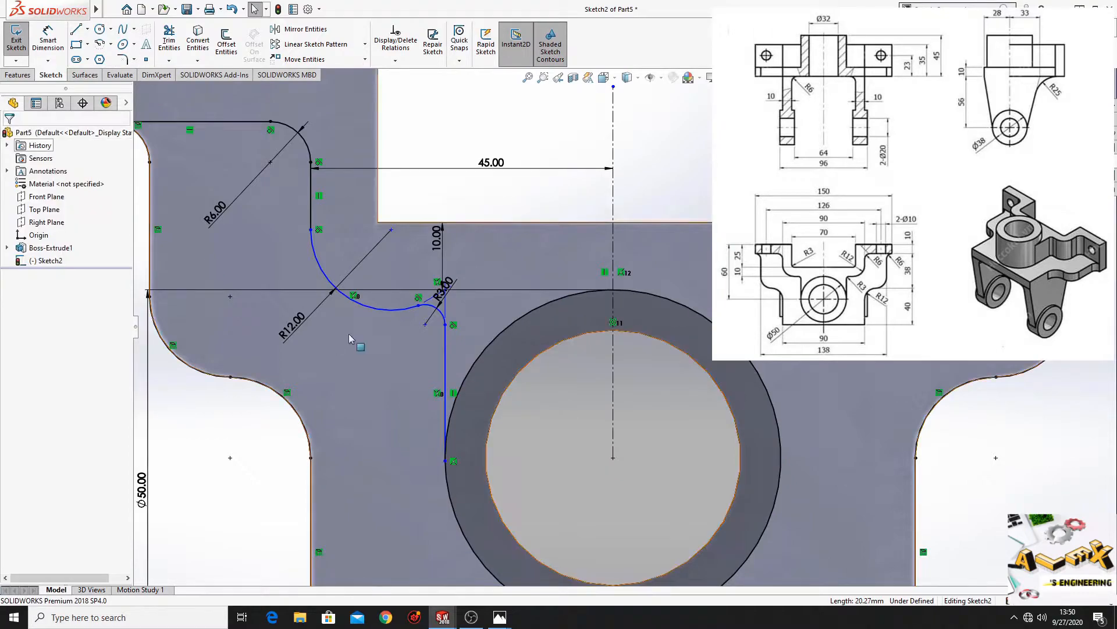
- Make the filleted vertical line tangent to the 50 mm circle
click(445, 389)
ctrl+click(464, 382)
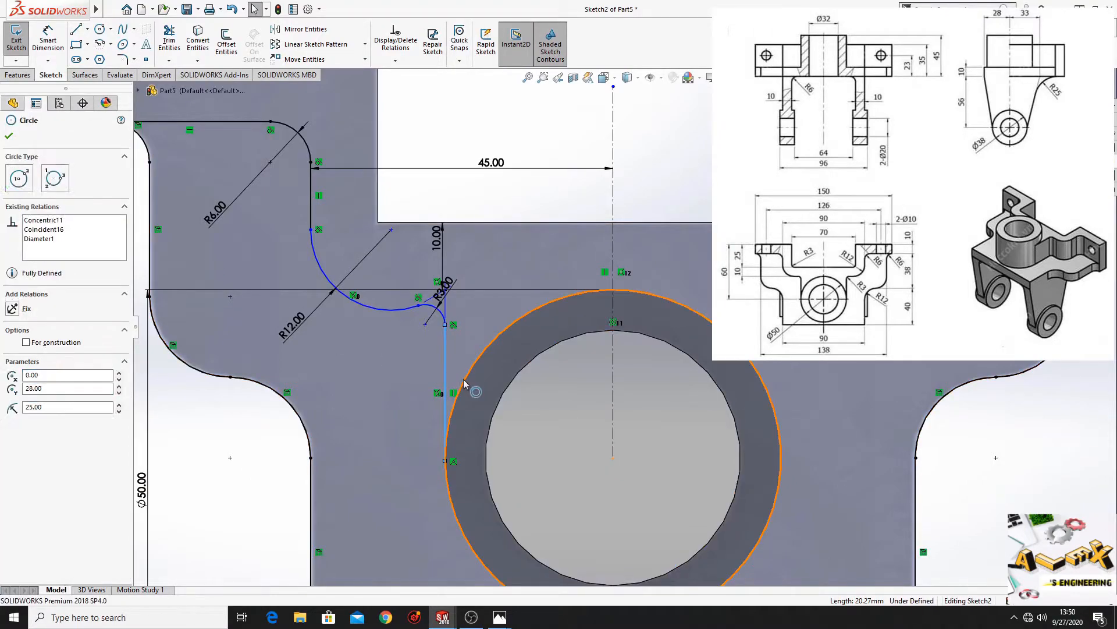
click(499, 328)
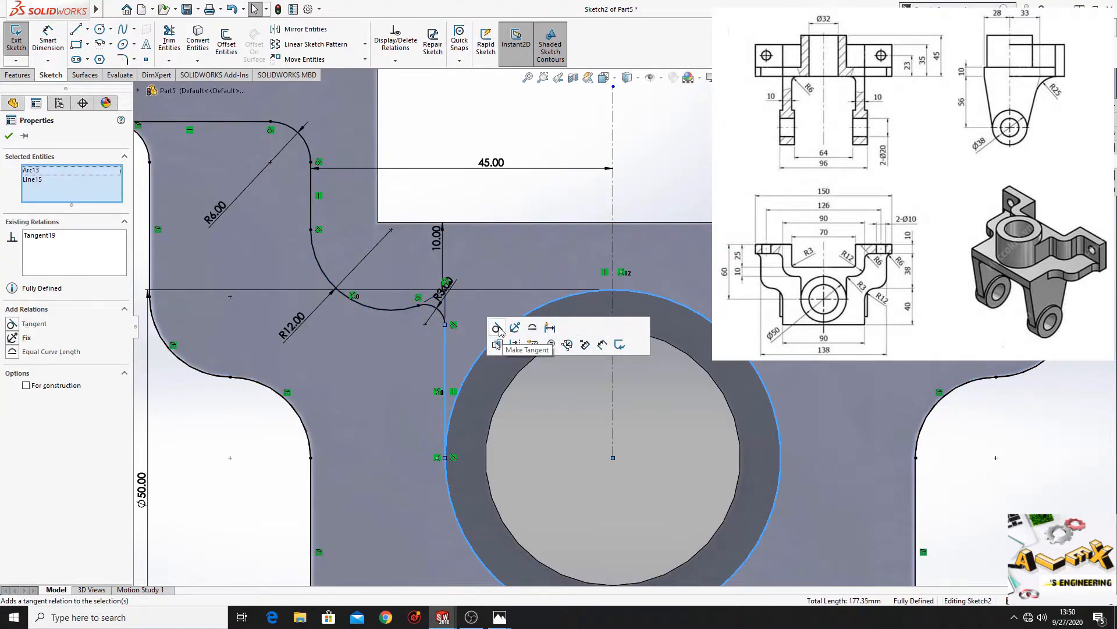
click(685, 167)
- Mirror the stepped outline's three lines, 6 mm and 12 mm arcs and 3 mm fillet about the vertical centerline
scroll(633, 247, up, 1)
ctrl+middle_drag(632, 245, 638, 271)
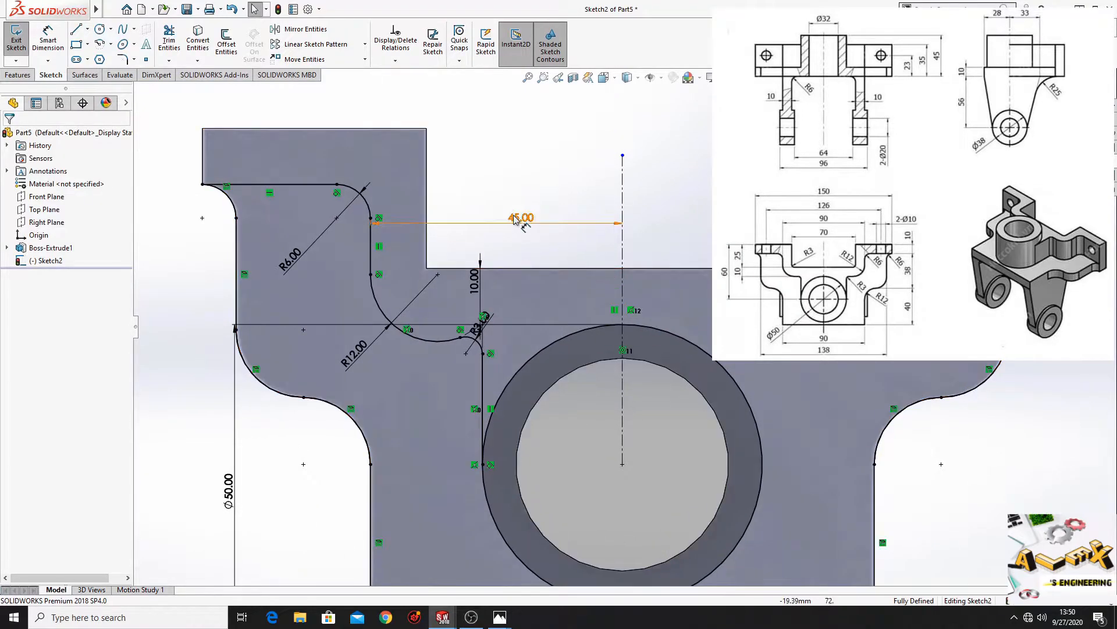
click(306, 30)
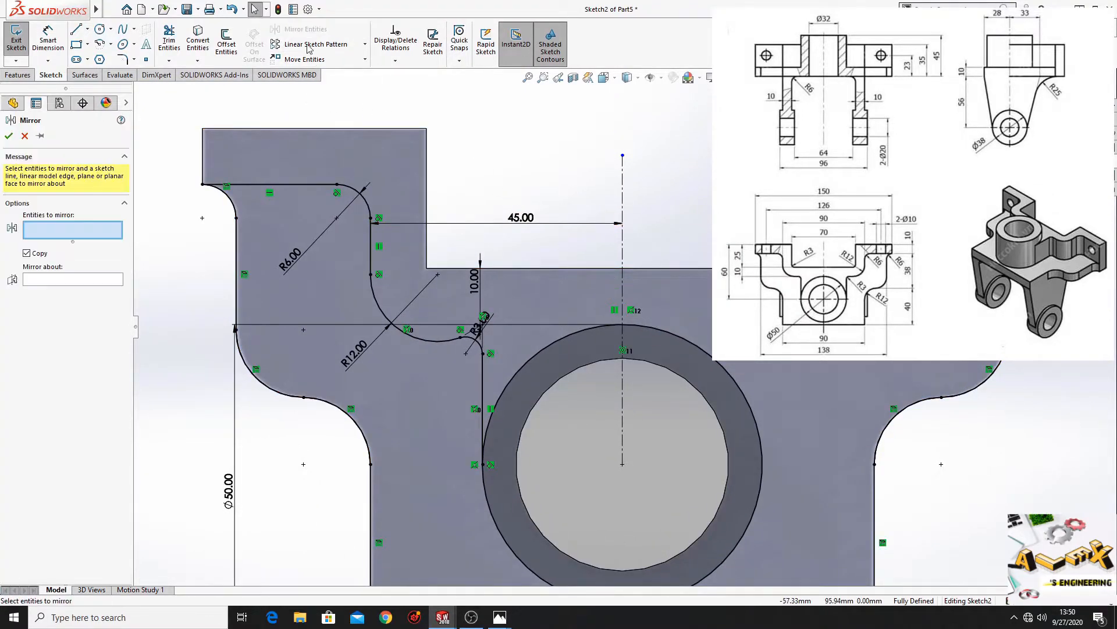
click(292, 184)
click(354, 193)
click(371, 246)
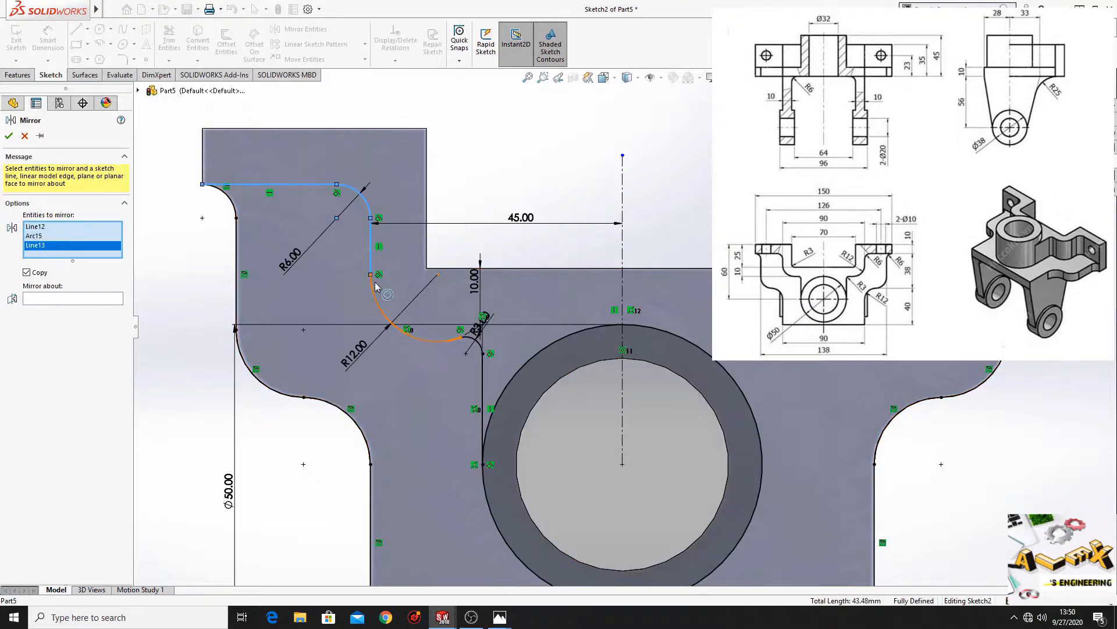
click(377, 297)
click(472, 345)
click(483, 381)
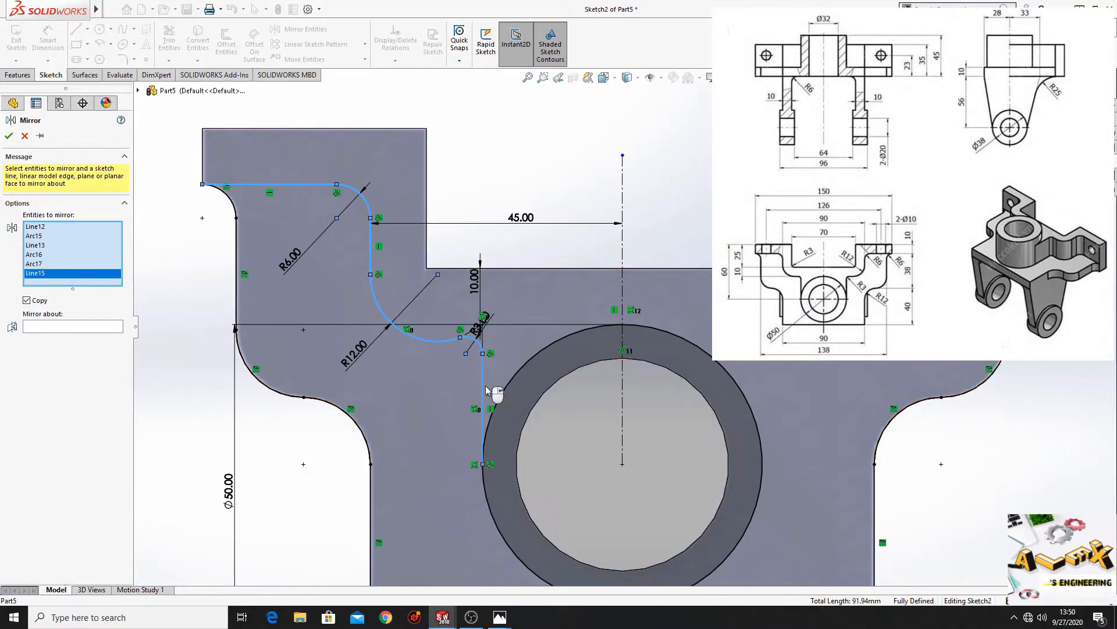
click(98, 326)
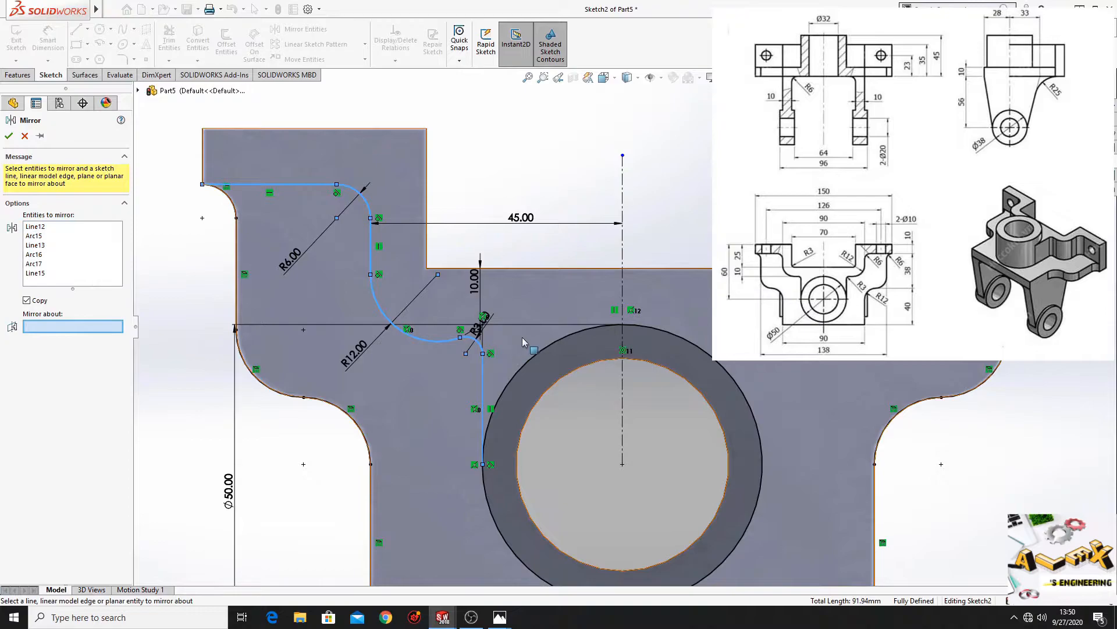
click(623, 291)
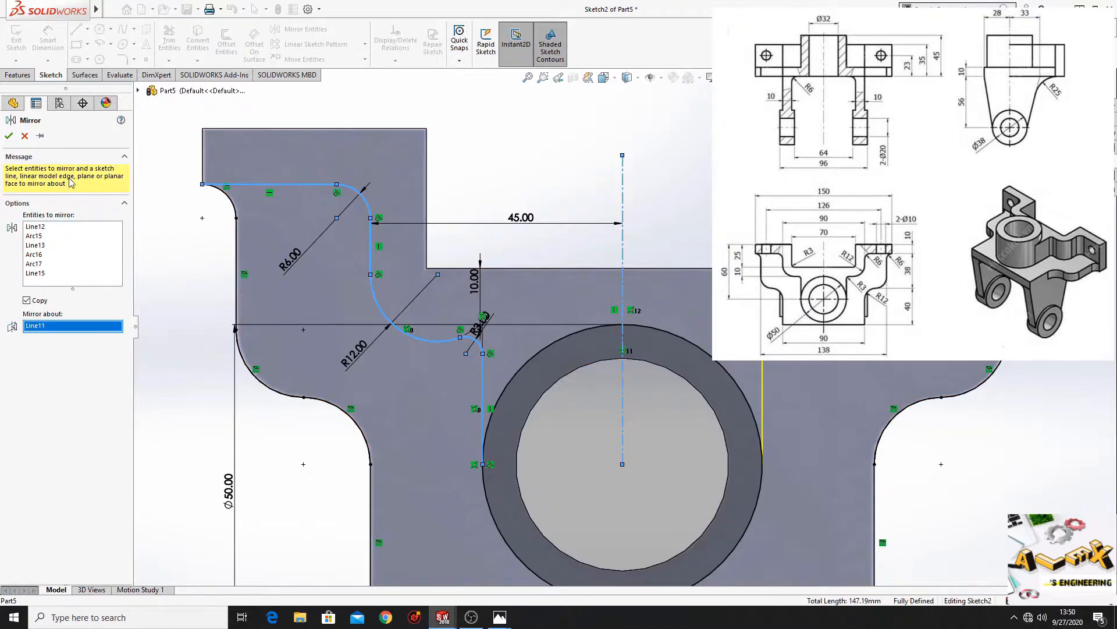
click(7, 138)
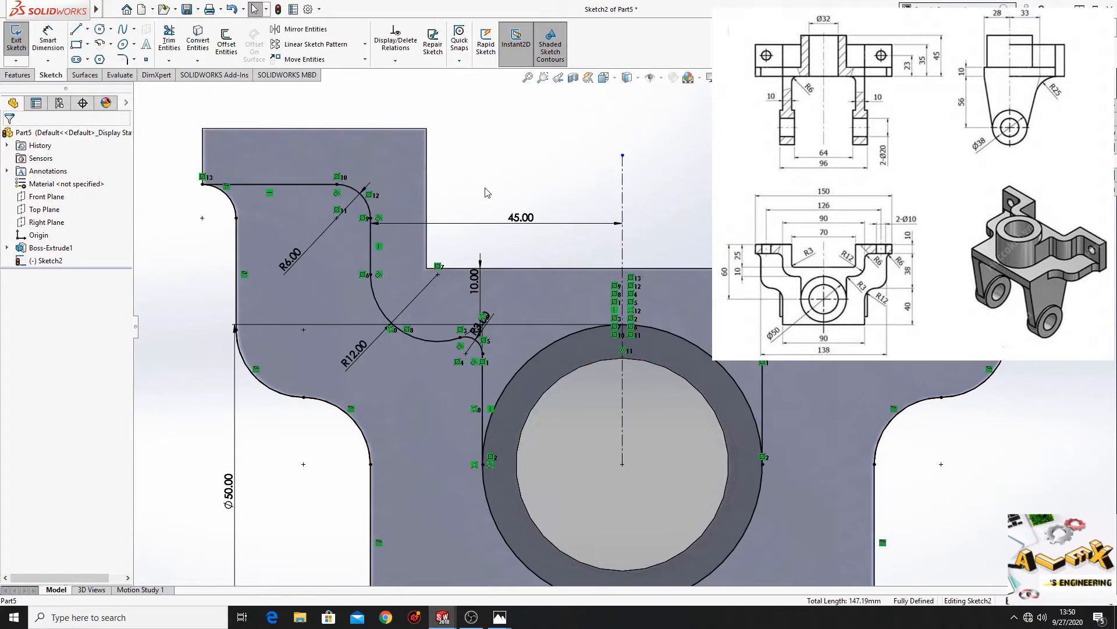
- Trim away the upper arc of the 50 mm circle between the two vertical tangent lines
click(175, 49)
drag(523, 334, 545, 367)
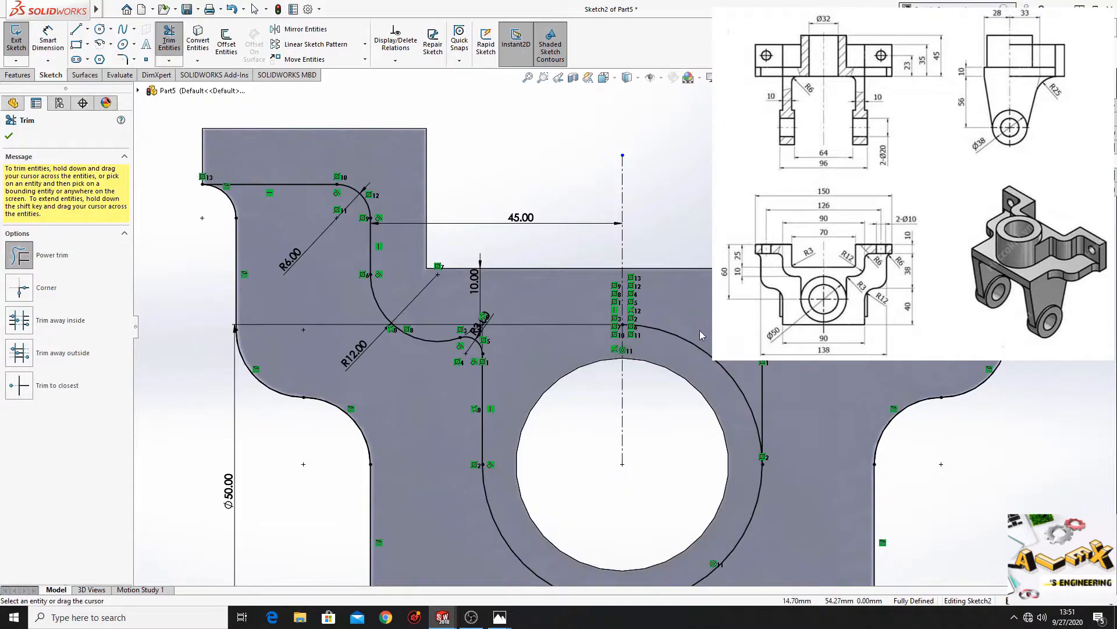
drag(705, 326, 686, 375)
mouse_move(705, 388)
ctrl+middle_down()
mouse_move(640, 247)
mouse_move(662, 317)
ctrl+middle_up()
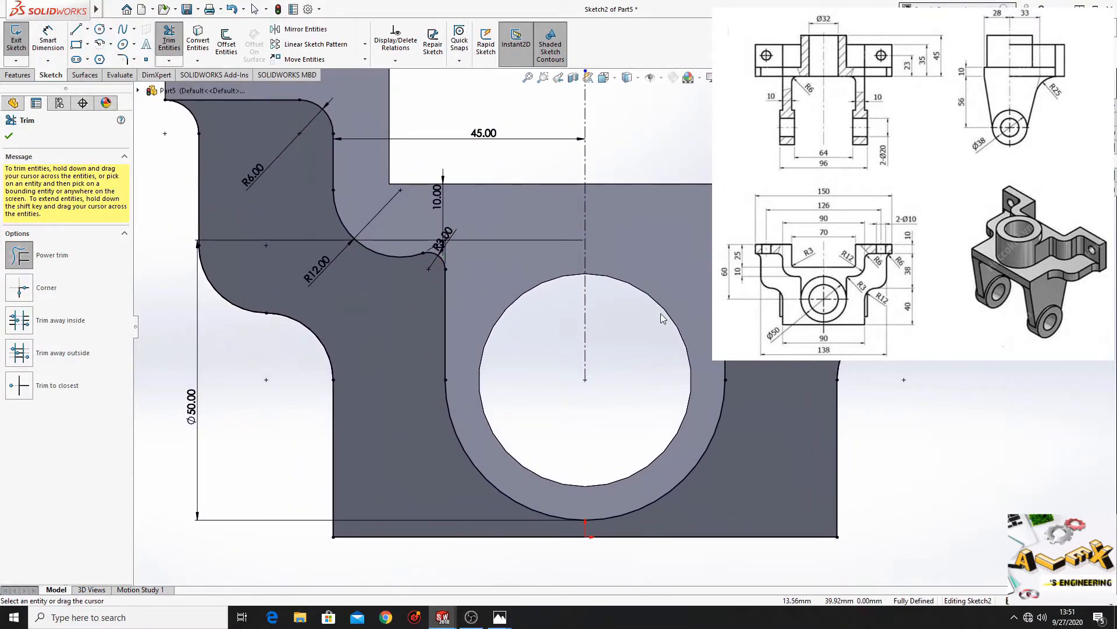
click(13, 137)
- Cut-extrude the closed profile with a blind depth of 25 mm
click(17, 76)
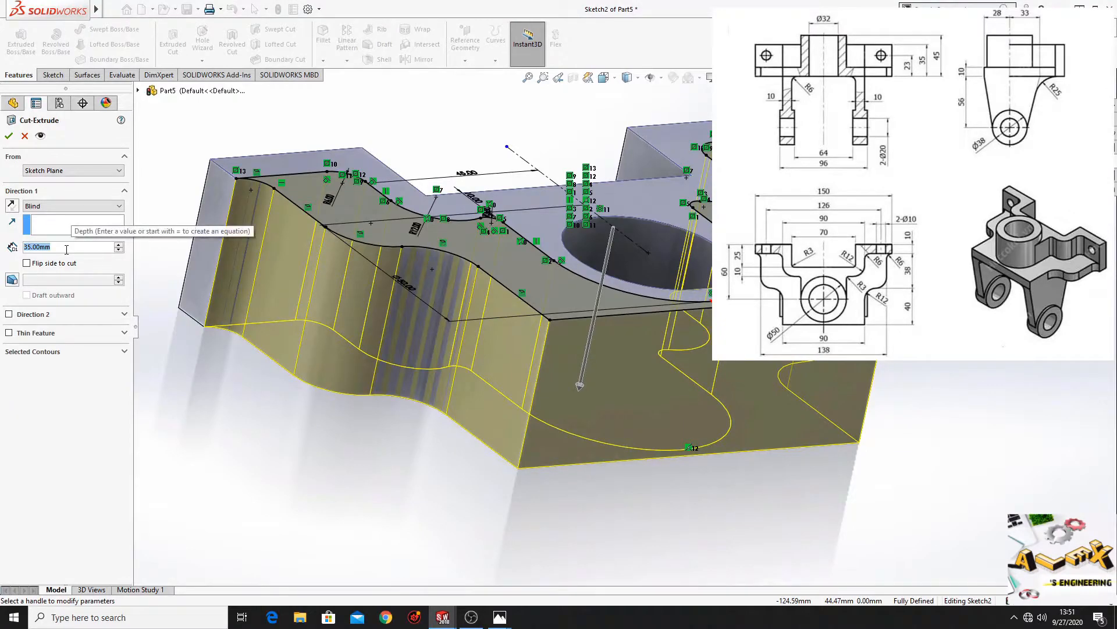
text(25)
key(Return)
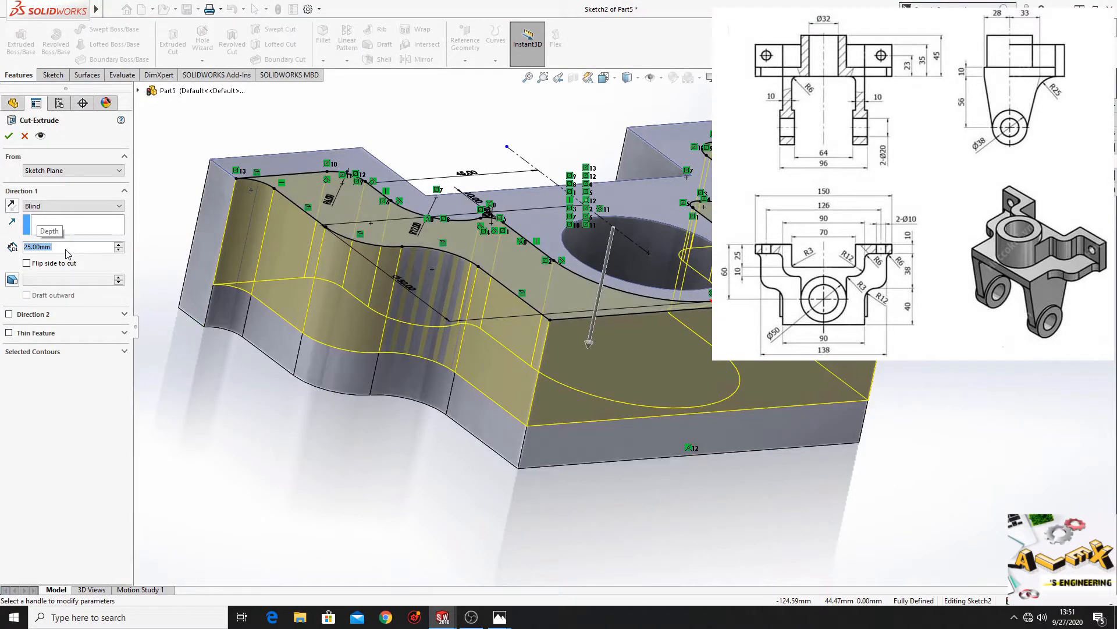
click(9, 136)
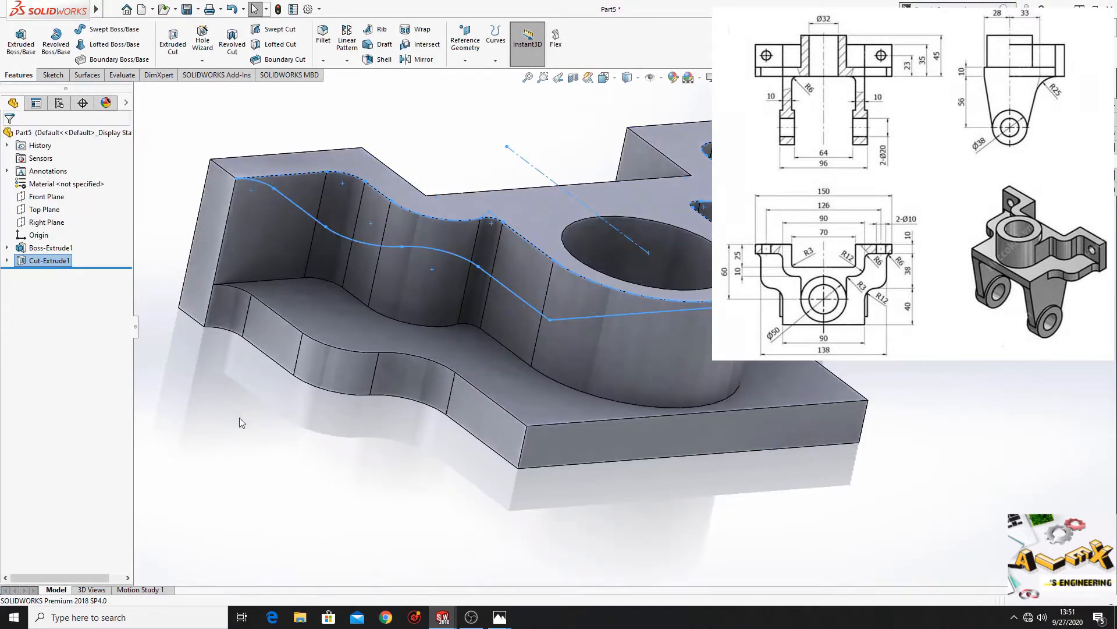
- Start a new sketch on the top face of the raised body around the hole
middle_drag(338, 450, 349, 500)
click(643, 289)
click(693, 251)
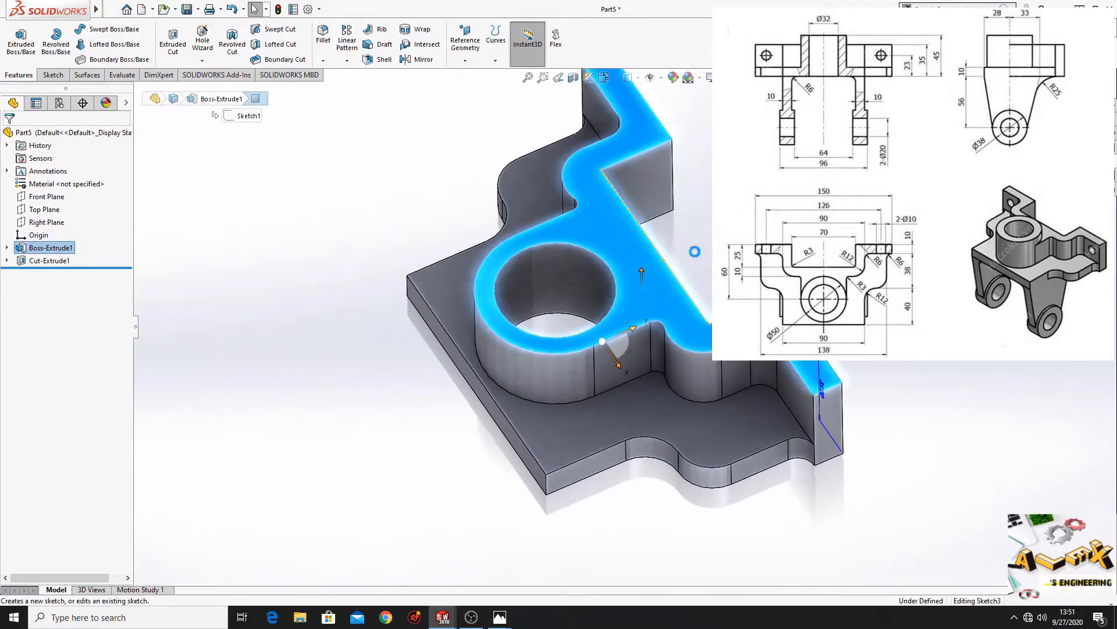
ctrl+middle_drag(599, 292, 458, 352)
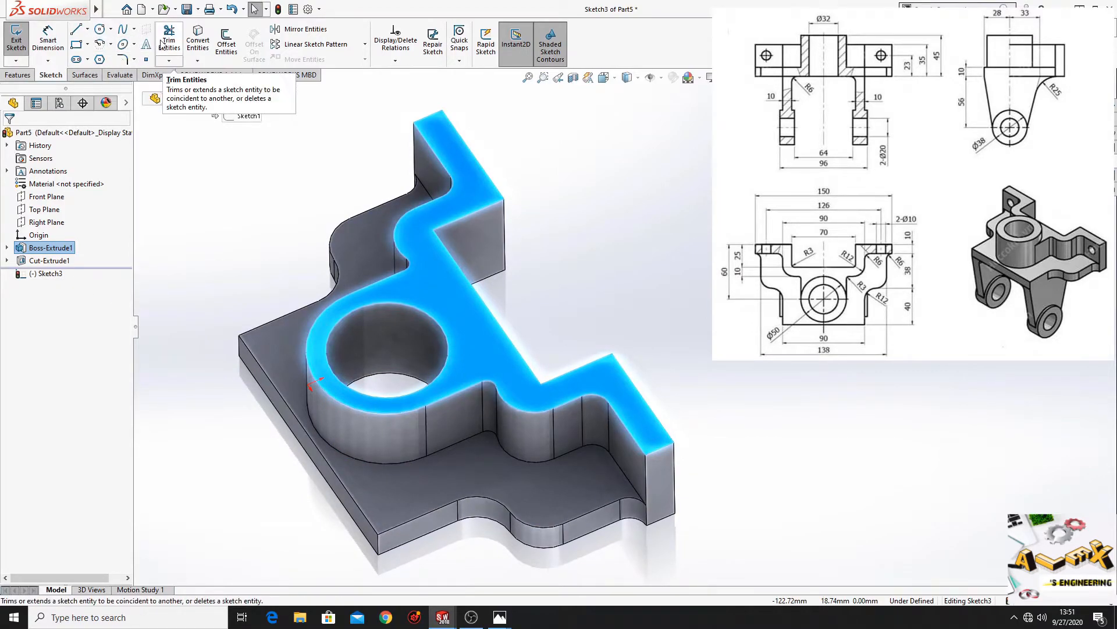
click(198, 42)
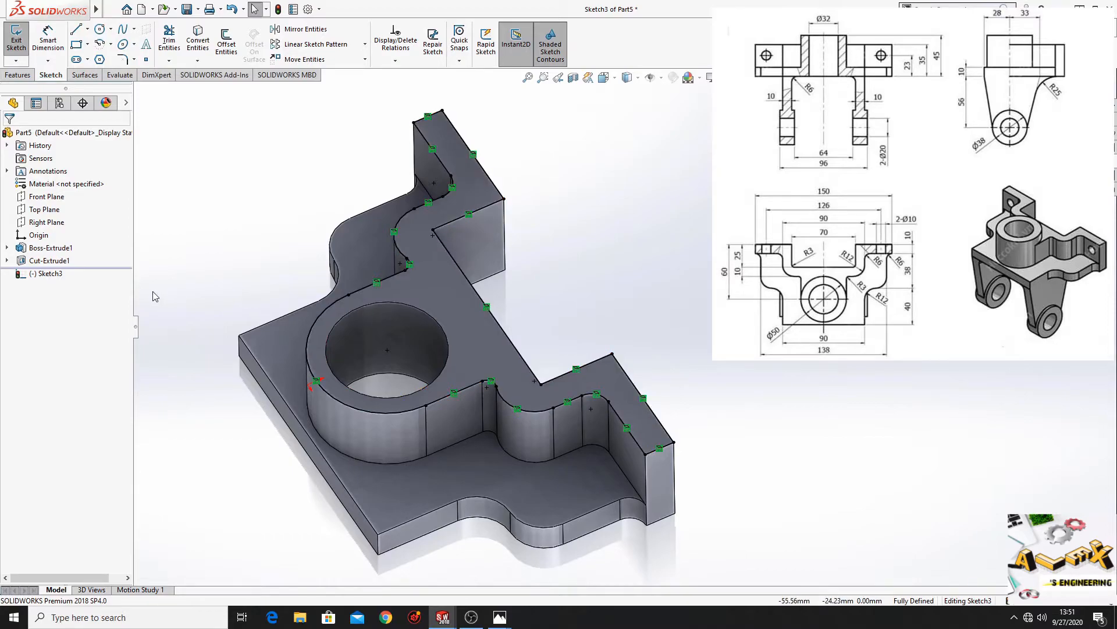
key(ctrl+z)
click(234, 223)
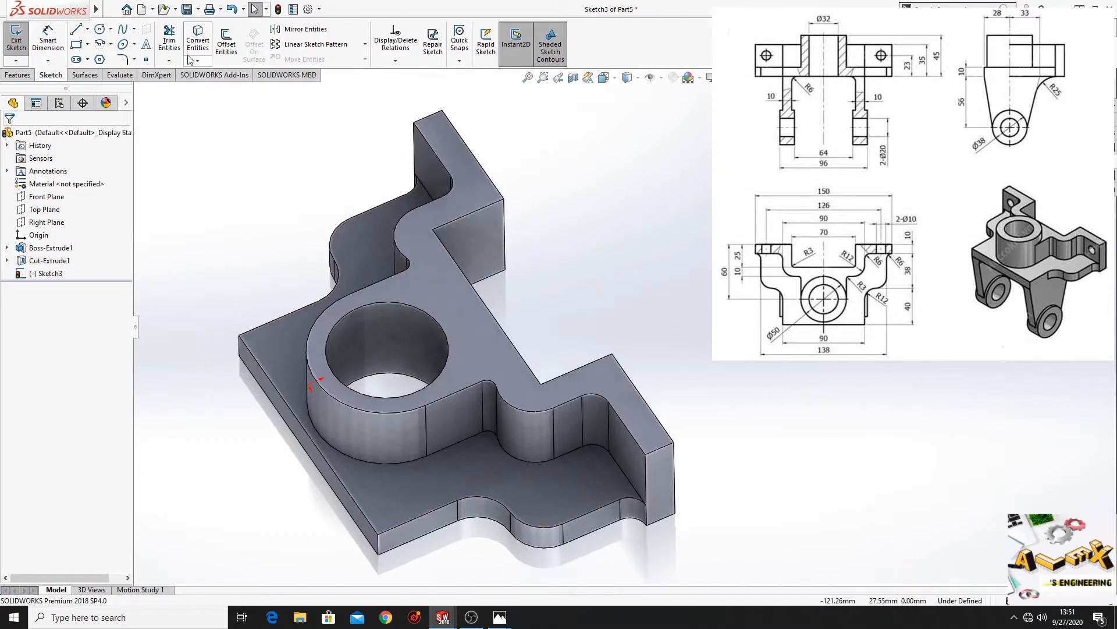
- Convert the circular edge of the central hole into a sketch entity
click(198, 41)
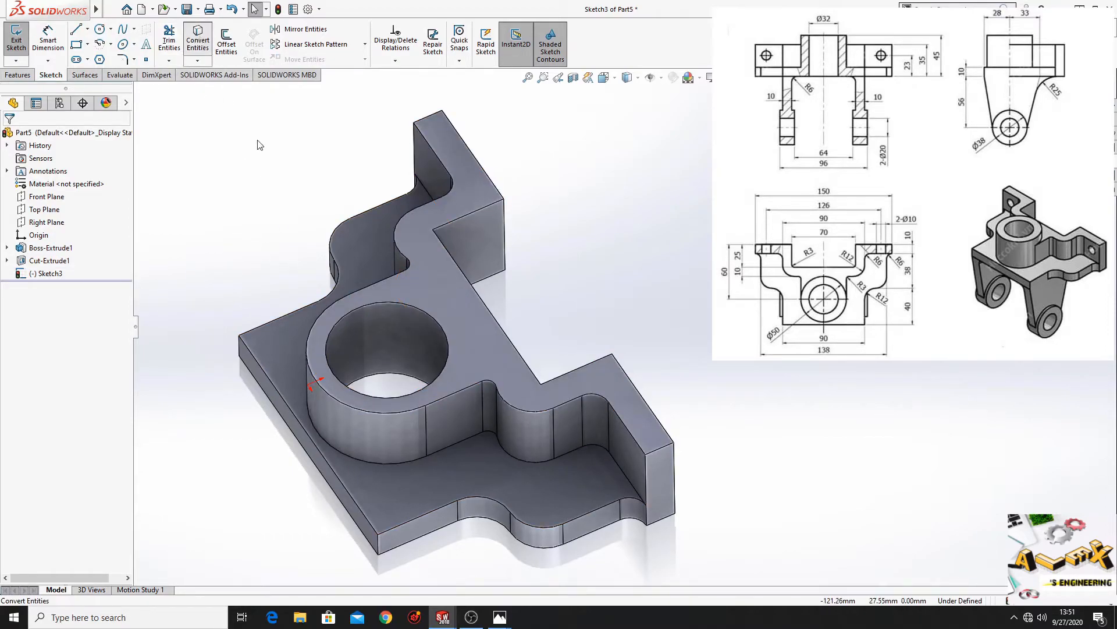
click(359, 313)
click(9, 135)
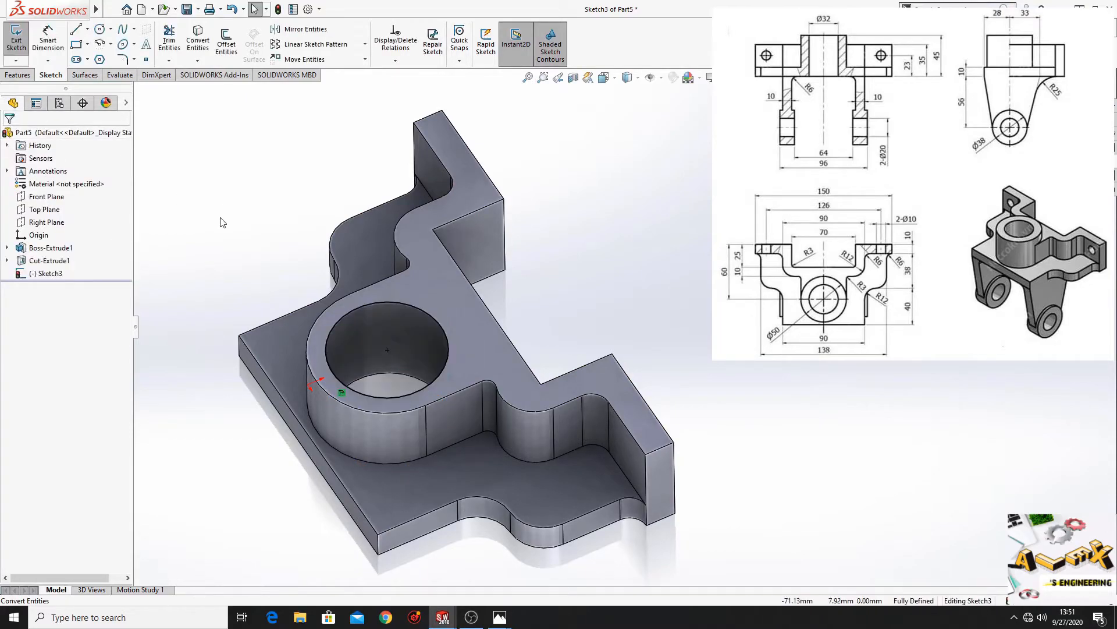
- Sketch a circle of about 28.4 mm radius around the hole and make it concentric with the converted circle
click(100, 32)
click(387, 349)
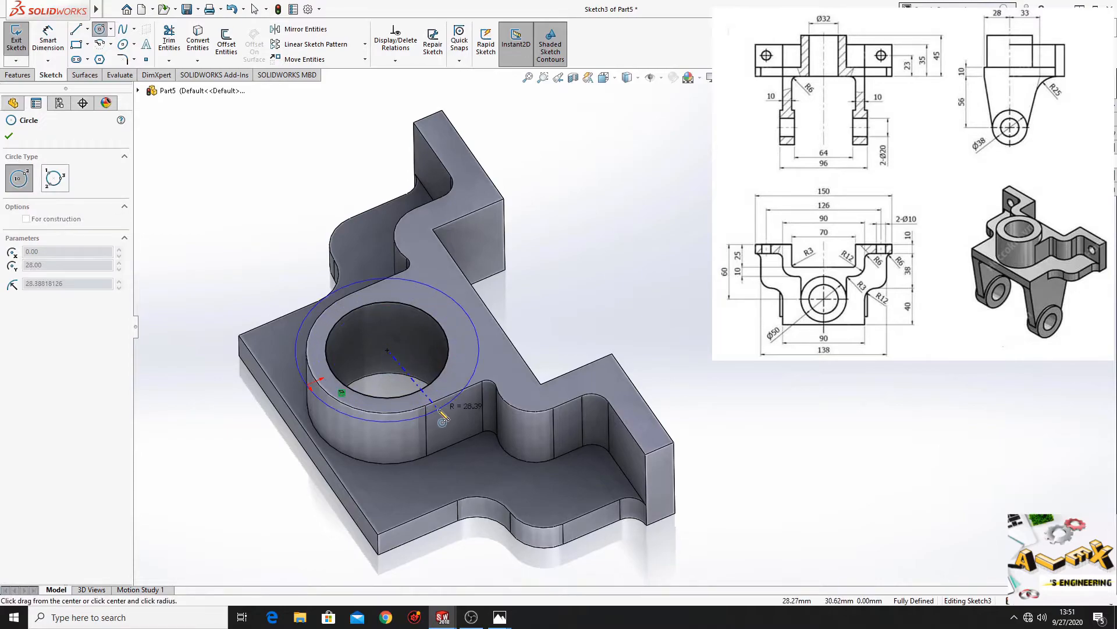
click(433, 412)
right_click(605, 267)
click(624, 278)
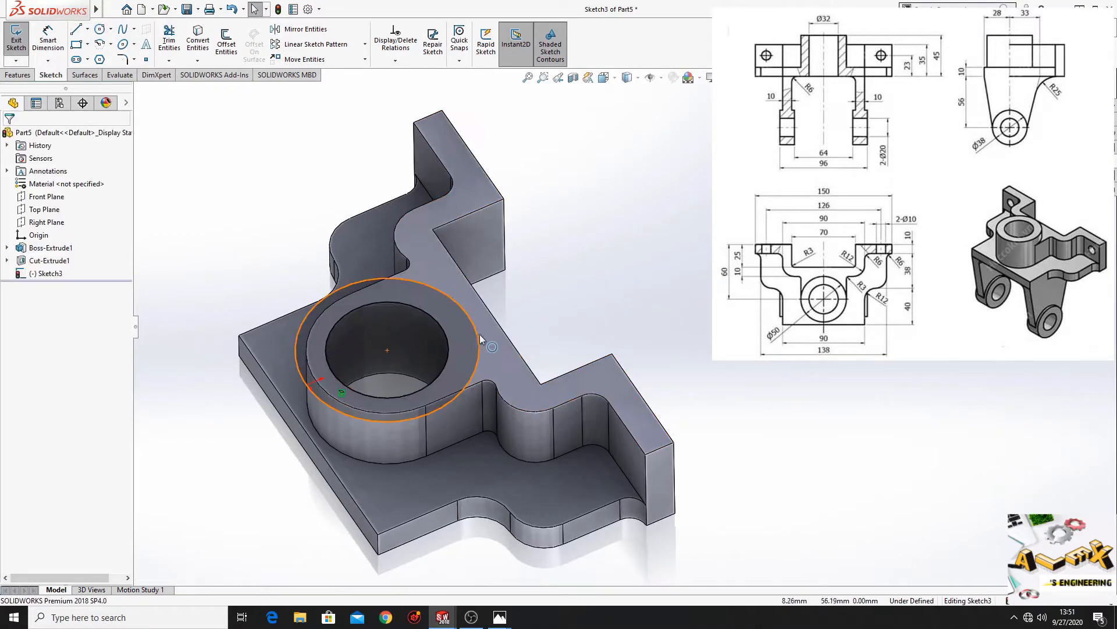
click(442, 364)
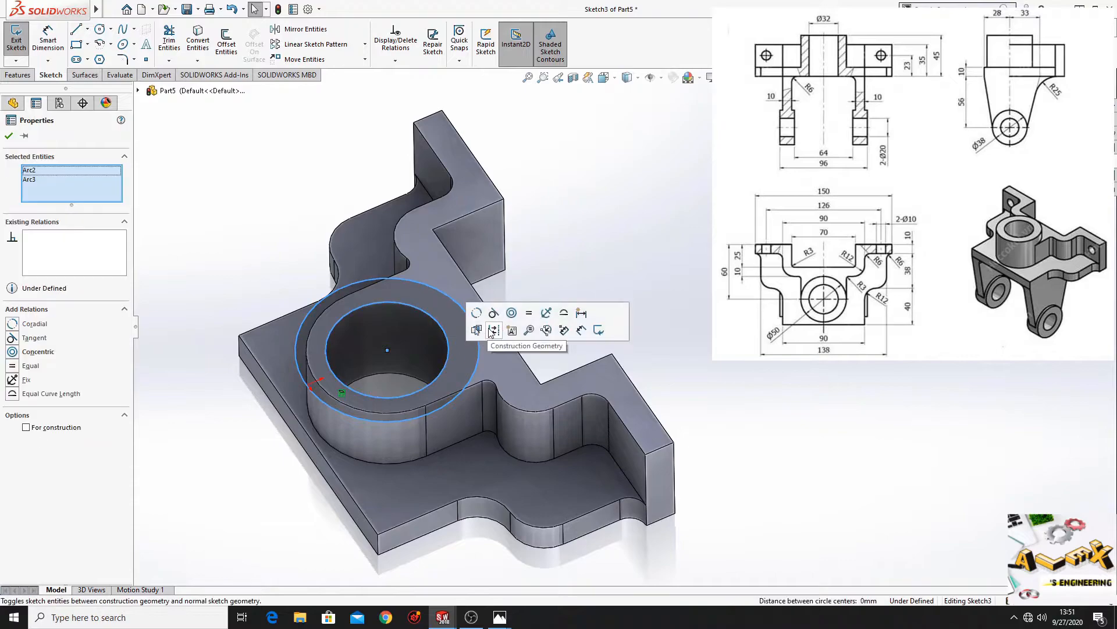
click(511, 314)
click(614, 244)
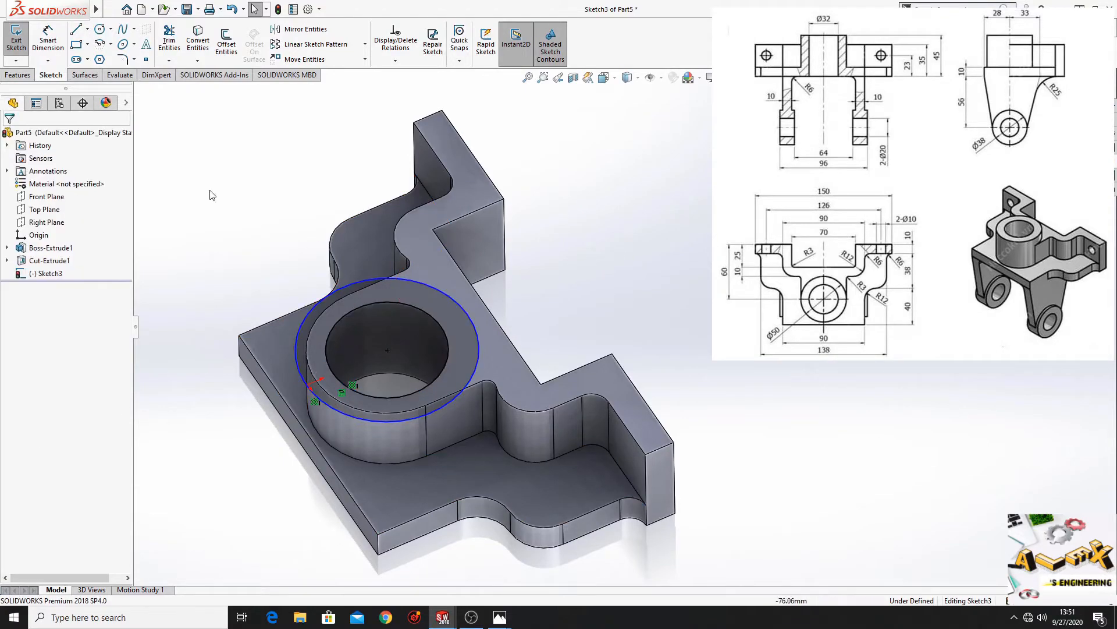
- Make the sketched outer circle coradial with the rounded outer edge of the cylindrical boss
click(54, 36)
key(Escape)
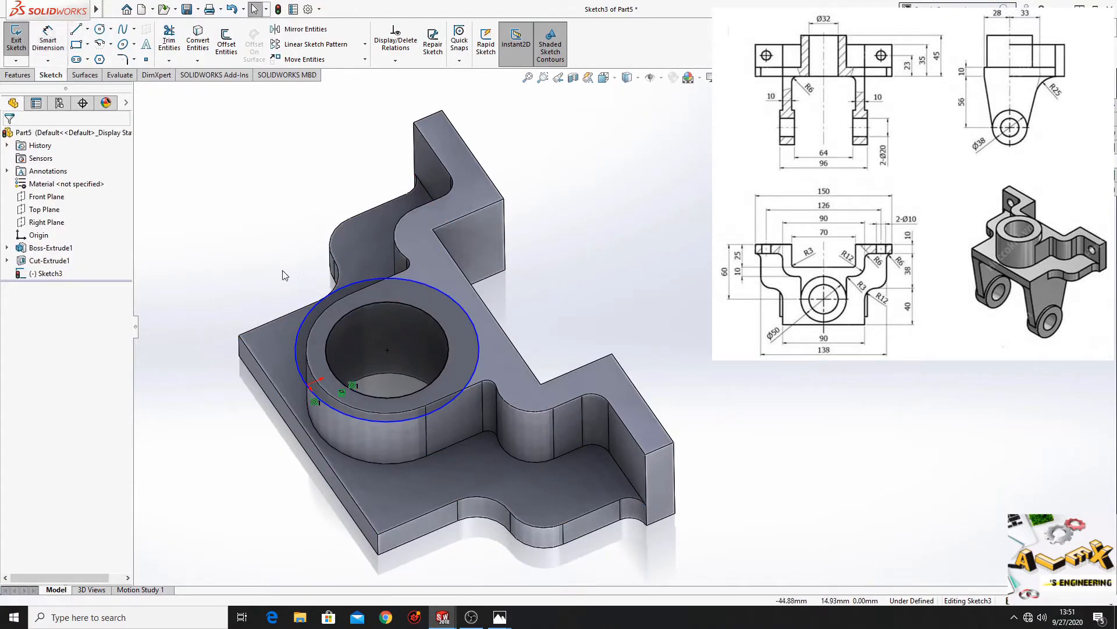
click(312, 307)
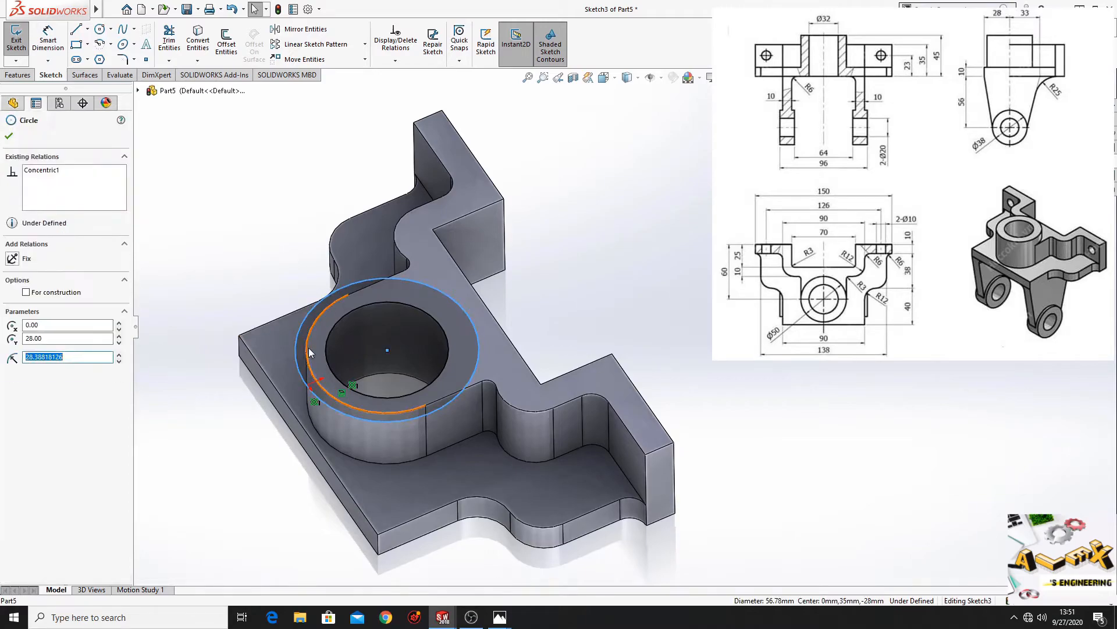
ctrl+click(308, 354)
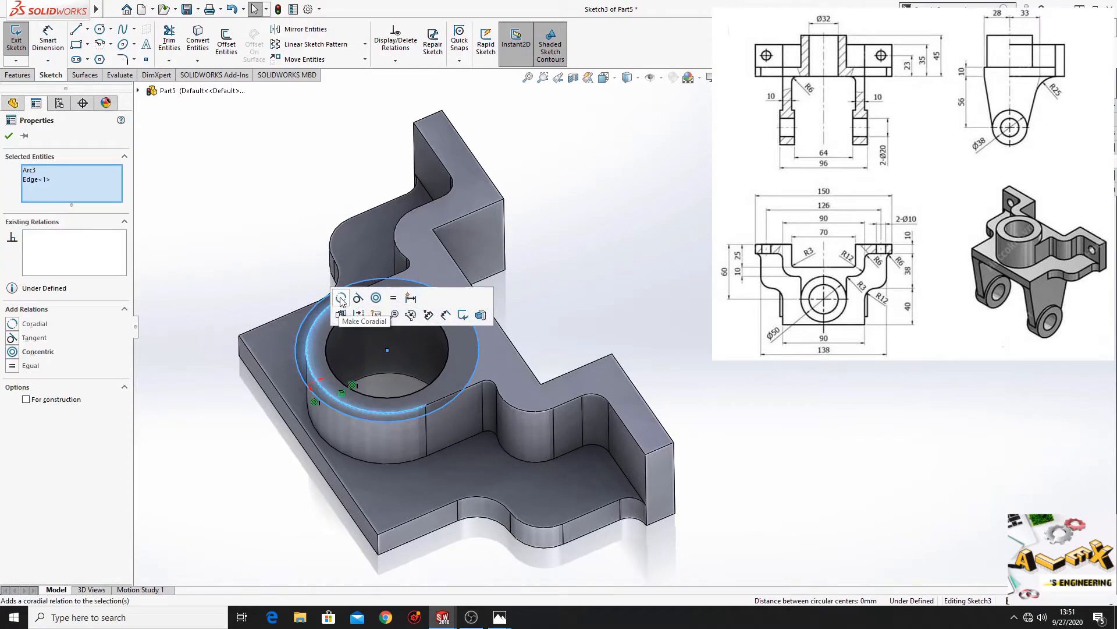
click(341, 300)
click(241, 245)
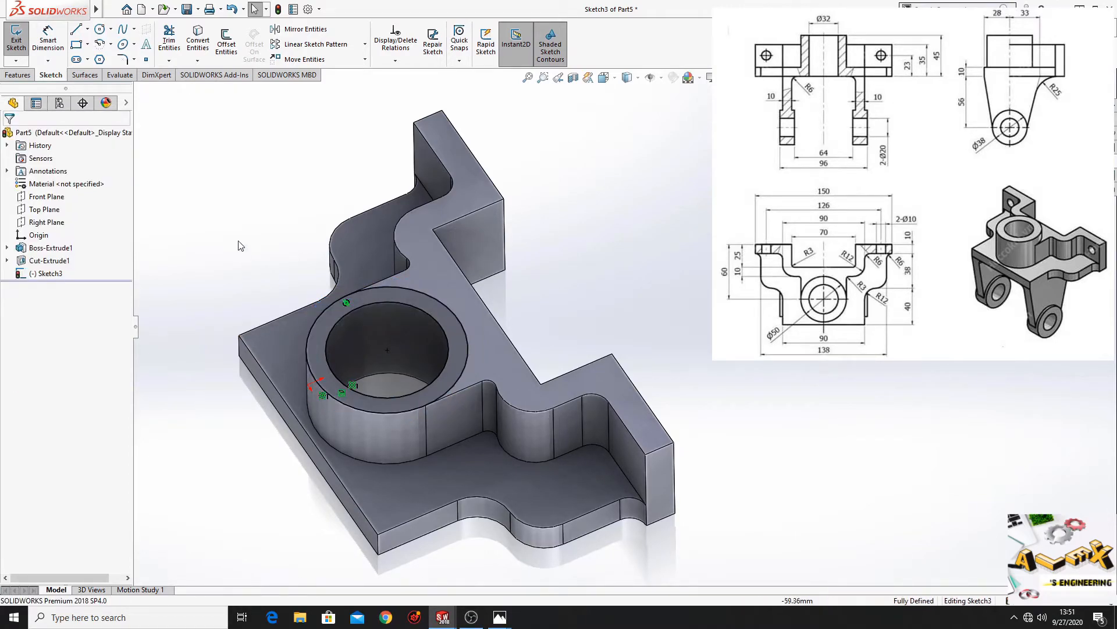
- Extrude the ring between the two circles upward with a blind depth of 10 mm, merged with the body
click(17, 75)
click(21, 38)
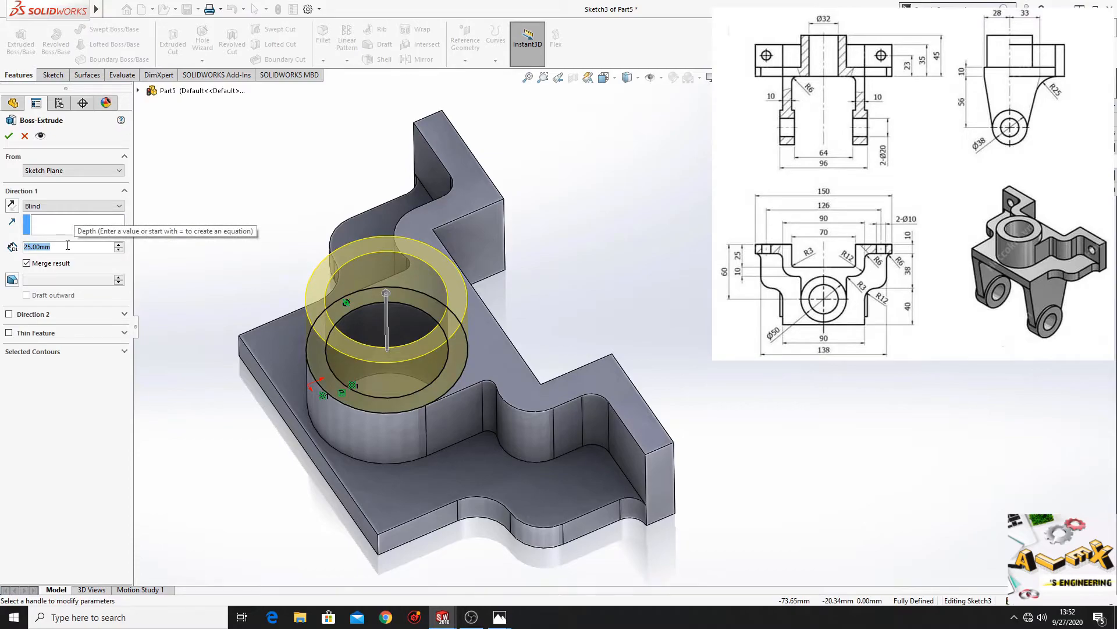
text(10)
key(Return)
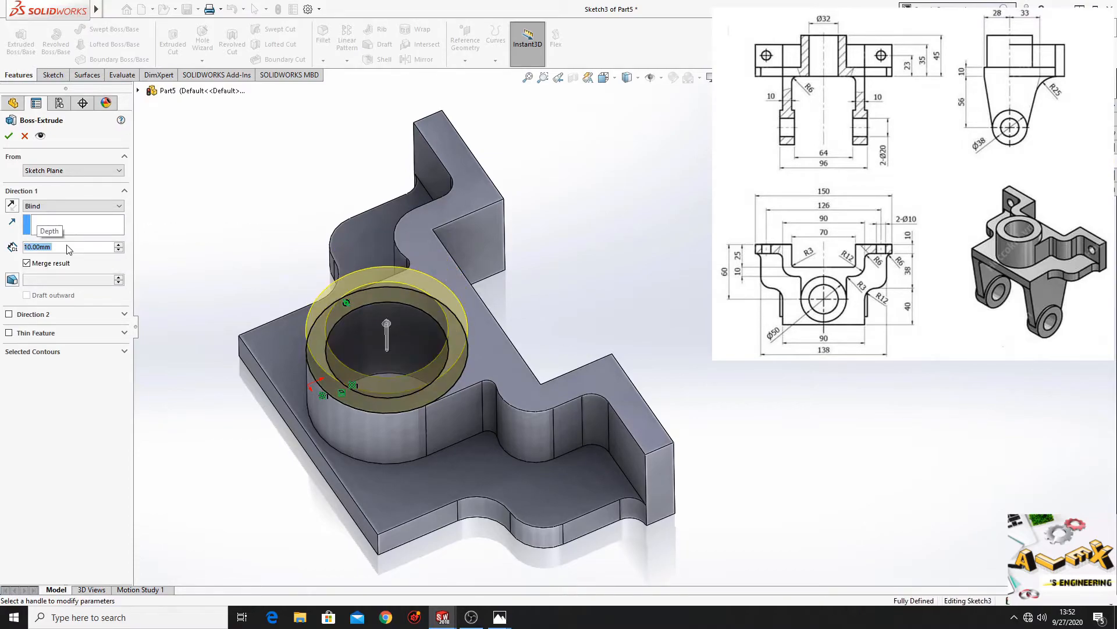
click(9, 136)
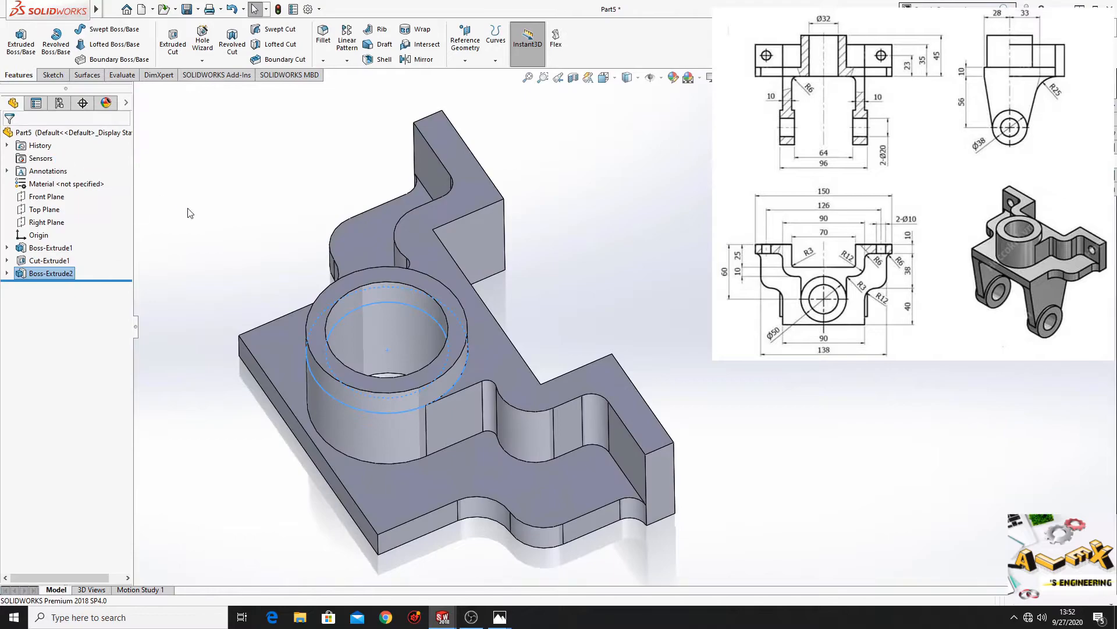
- Start a new sketch on the flat end face of one of the mounting ears
mouse_move(401, 445)
middle_down()
mouse_move(257, 434)
mouse_move(283, 437)
middle_up()
click(282, 436)
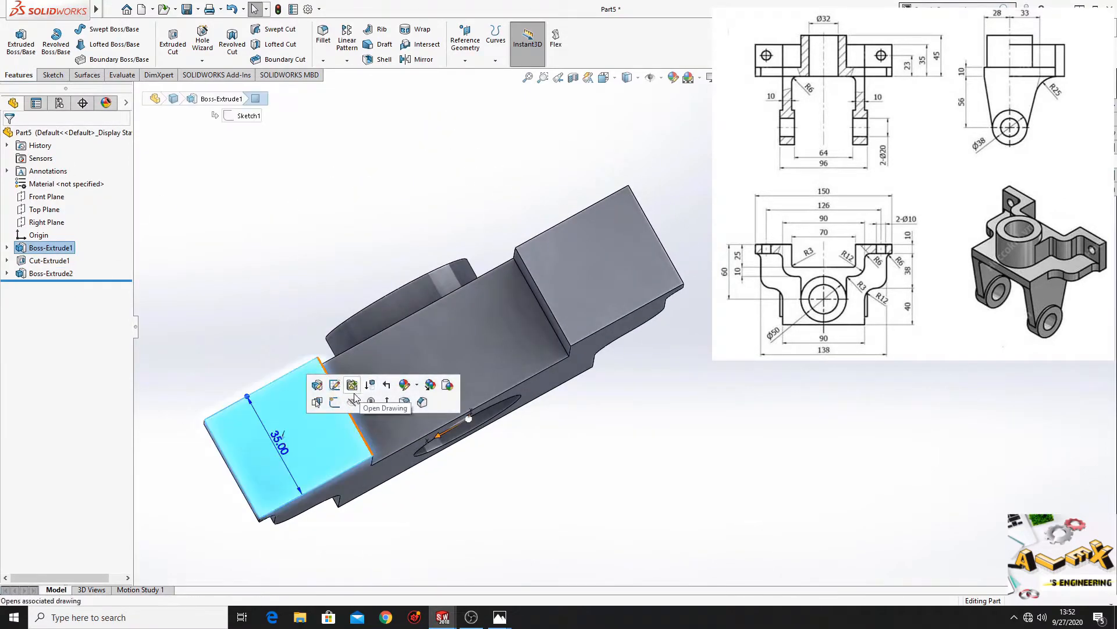
click(336, 403)
click(54, 288)
click(74, 271)
mouse_move(529, 343)
ctrl+middle_down()
mouse_move(472, 364)
mouse_move(394, 417)
ctrl+middle_up()
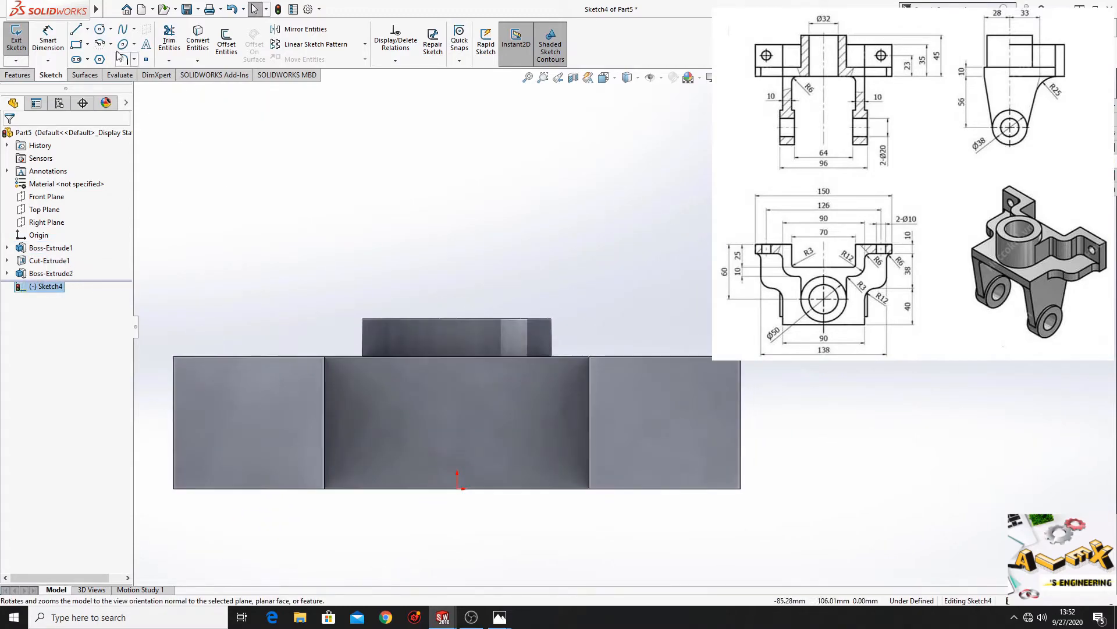
- Sketch one circle on each mounting ear's face, each about 14 mm in diameter
click(99, 31)
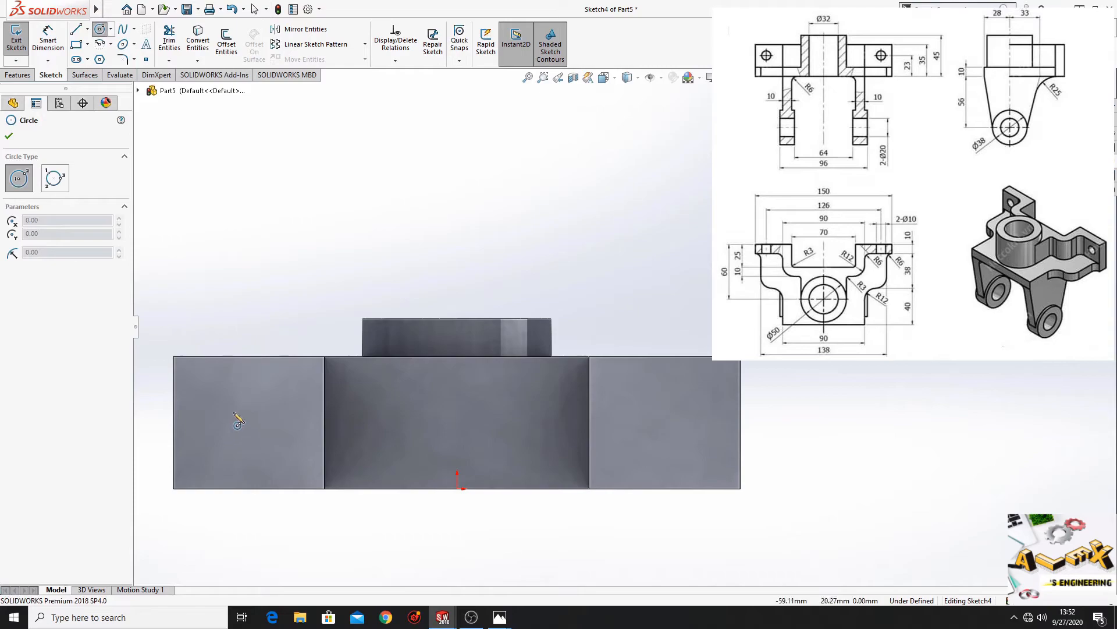
click(234, 411)
click(258, 421)
click(672, 416)
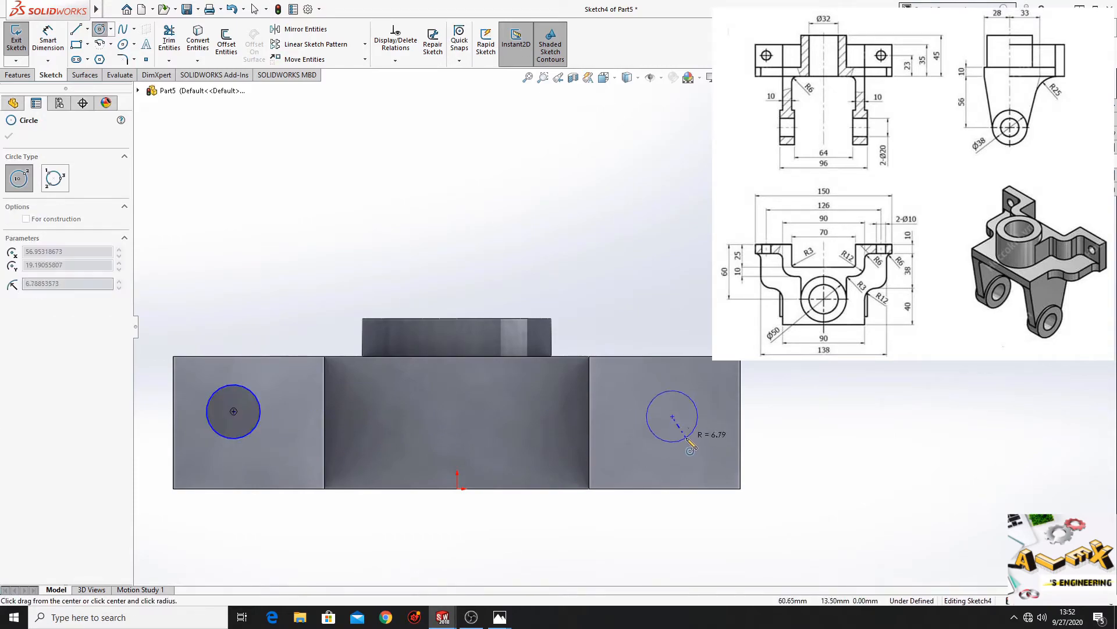
click(689, 402)
key(Escape)
- Add an equal relation between the circles on the two mounting ears
click(680, 395)
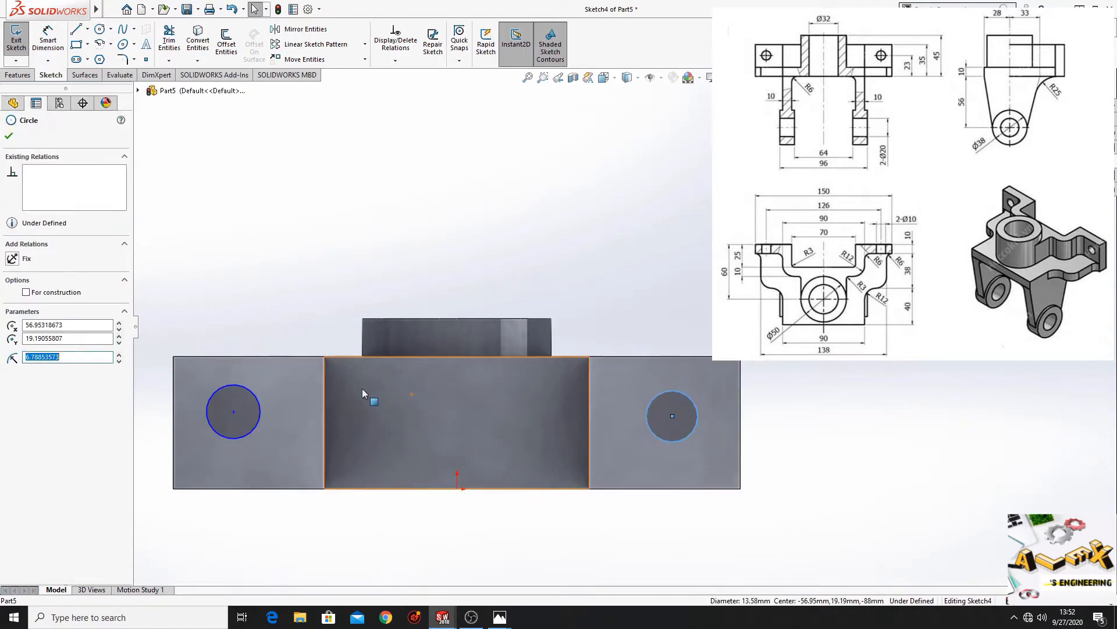
ctrl+click(261, 404)
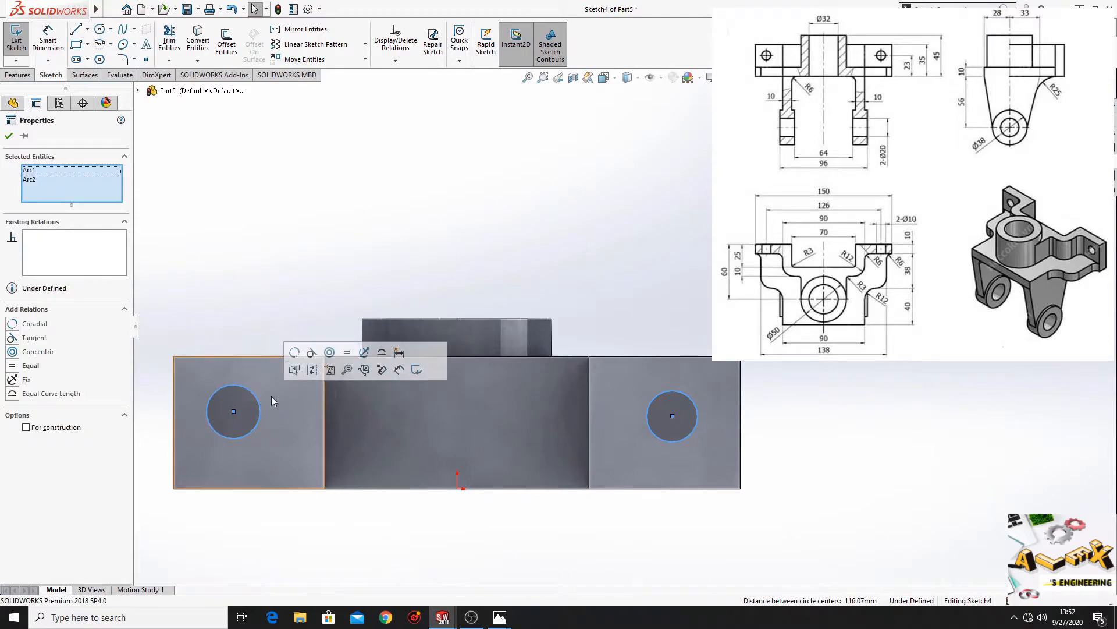
click(346, 352)
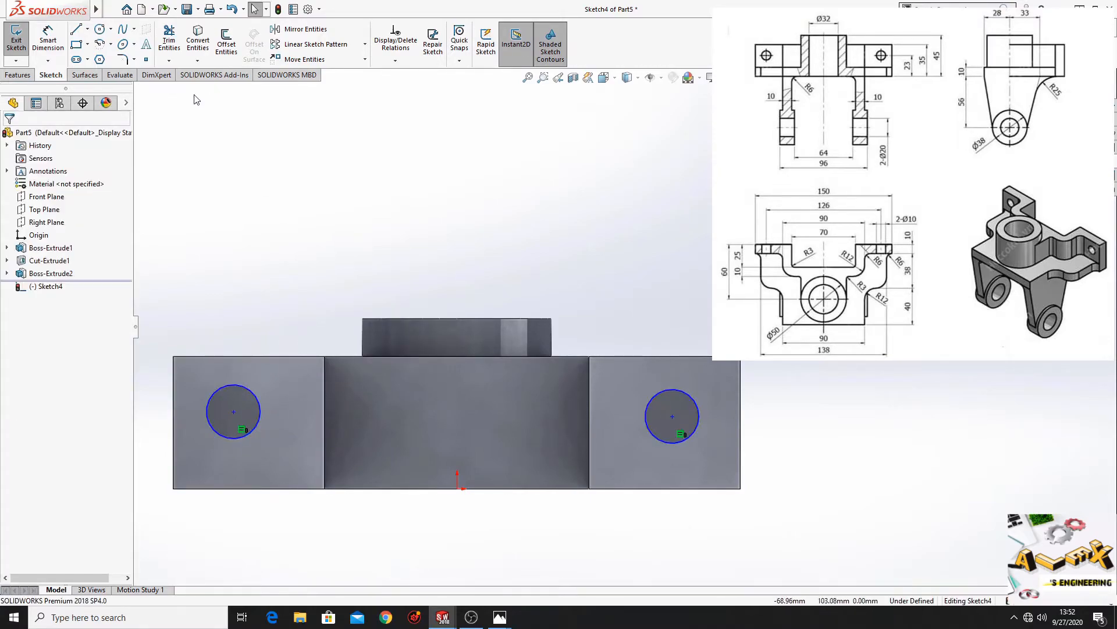
- Dimension the left ear's circle with a diameter of 10 mm
click(47, 41)
click(255, 396)
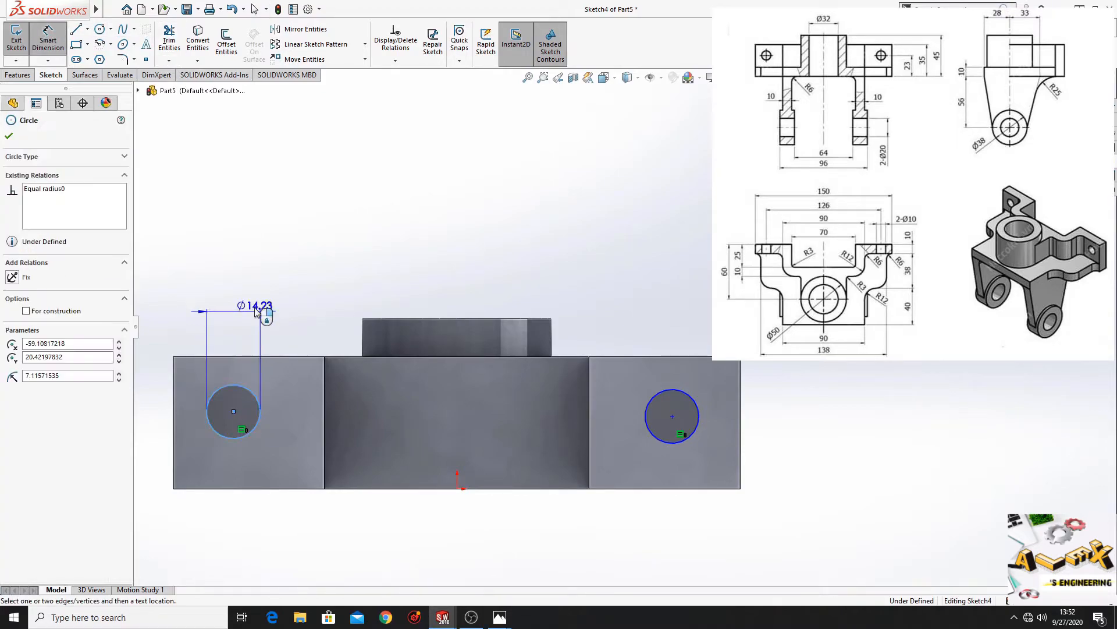
click(261, 285)
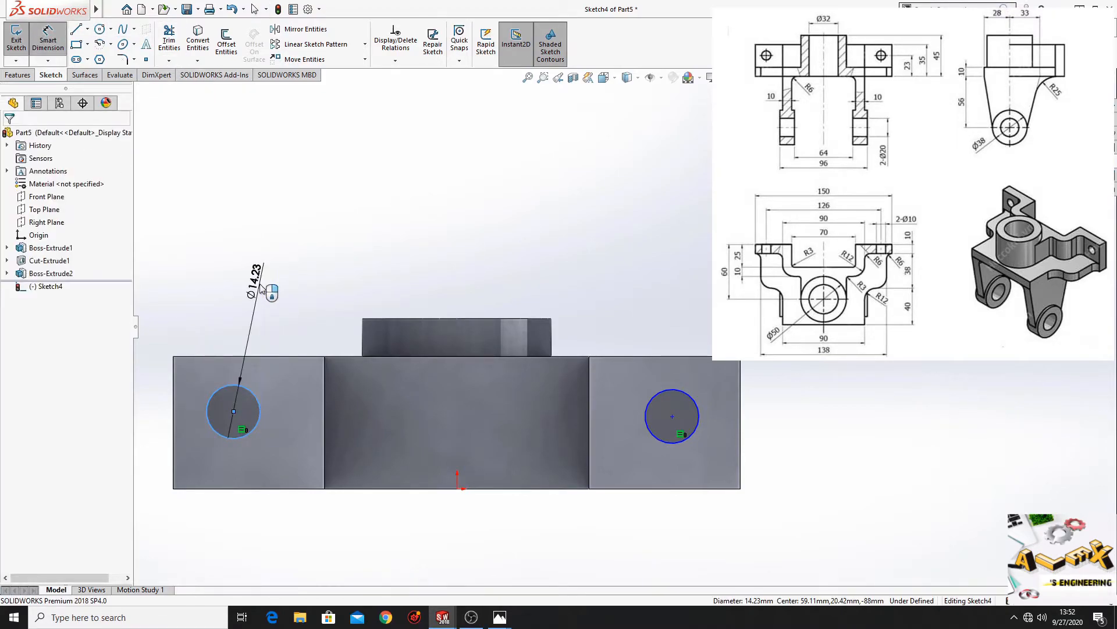
text(10)
key(Return)
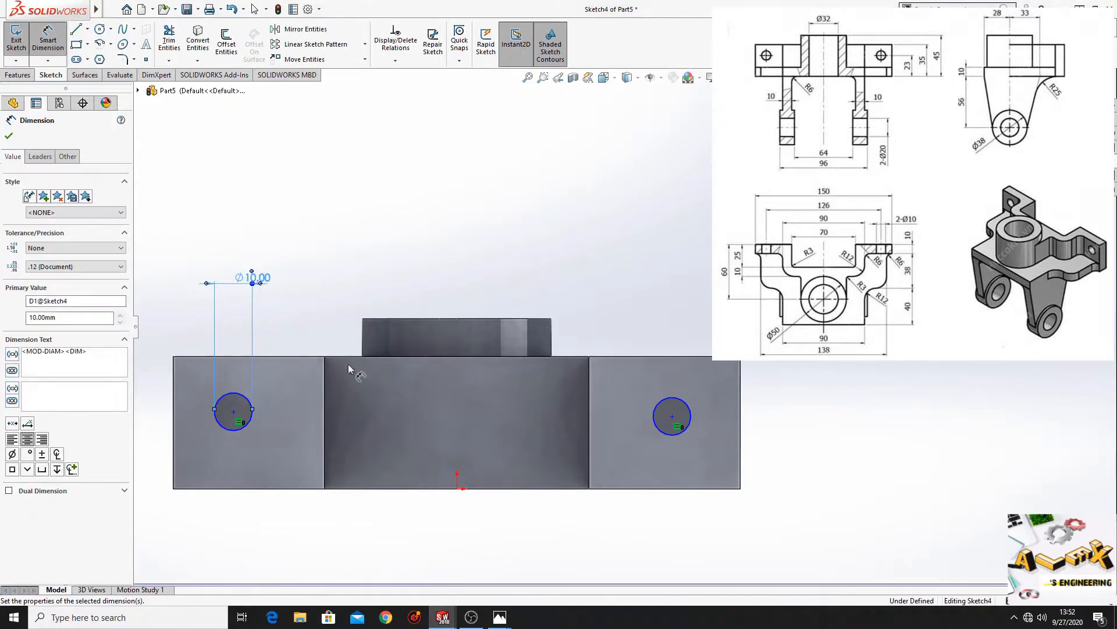
- Dimension the left circle's center 23 mm above the bottom edge of the ear
ctrl+middle_drag(349, 367, 392, 349)
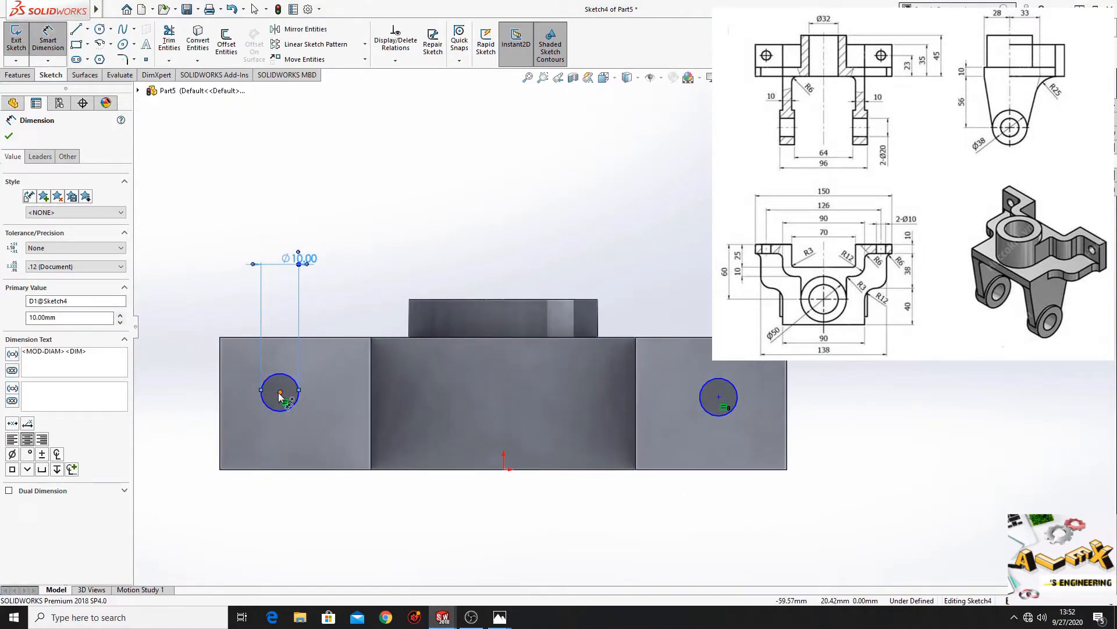
click(280, 394)
click(294, 469)
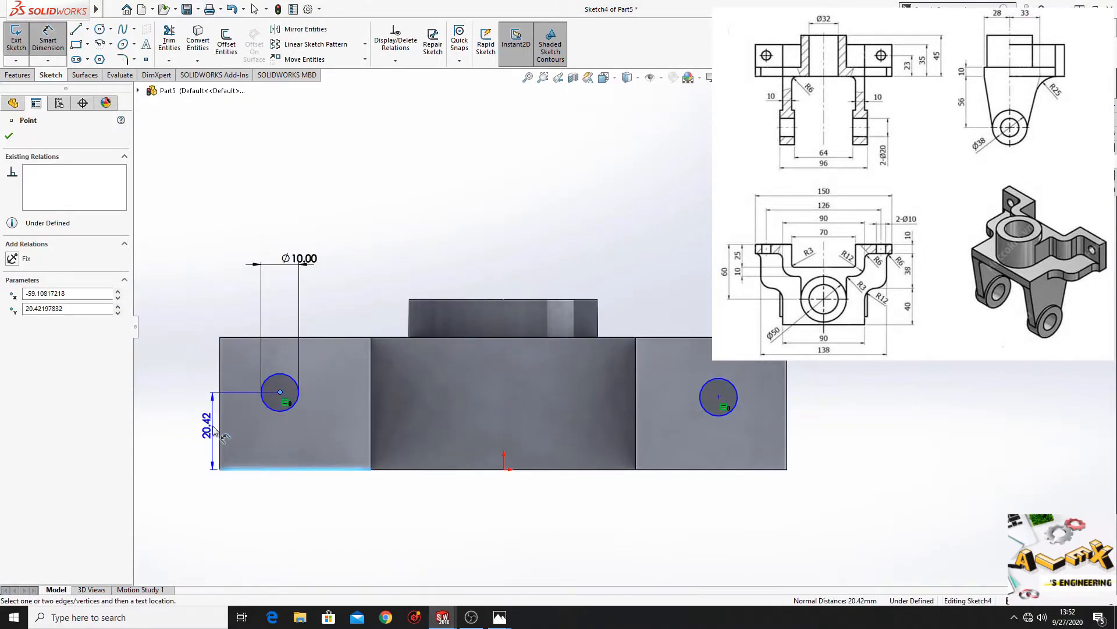
click(213, 431)
text(23)
key(Return)
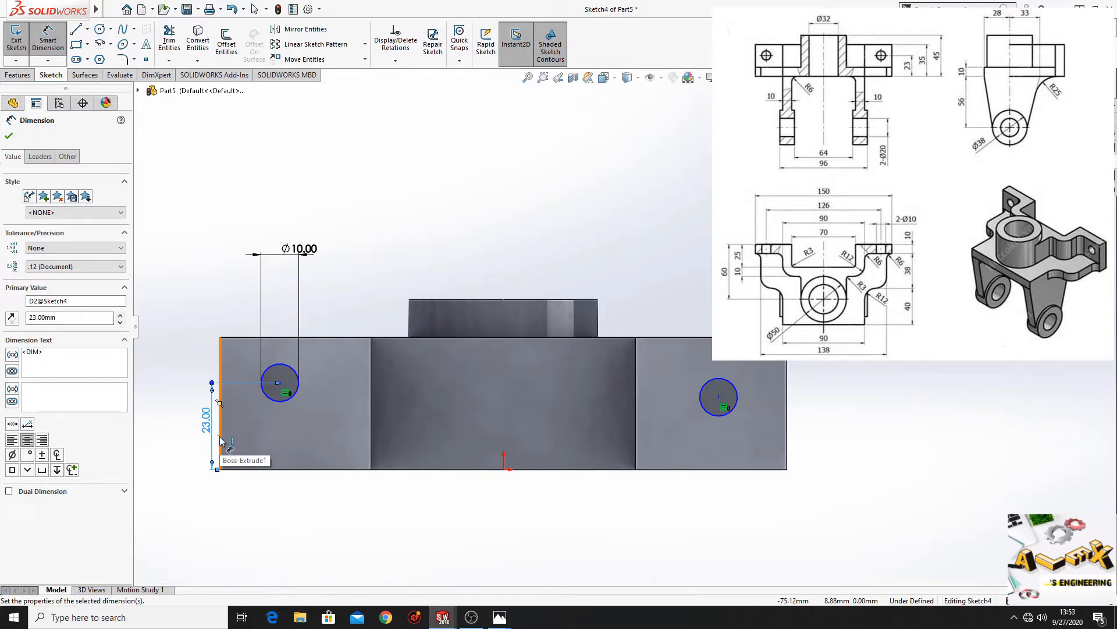
- Dimension the left ear circle's center 63 mm horizontally from the origin
click(280, 383)
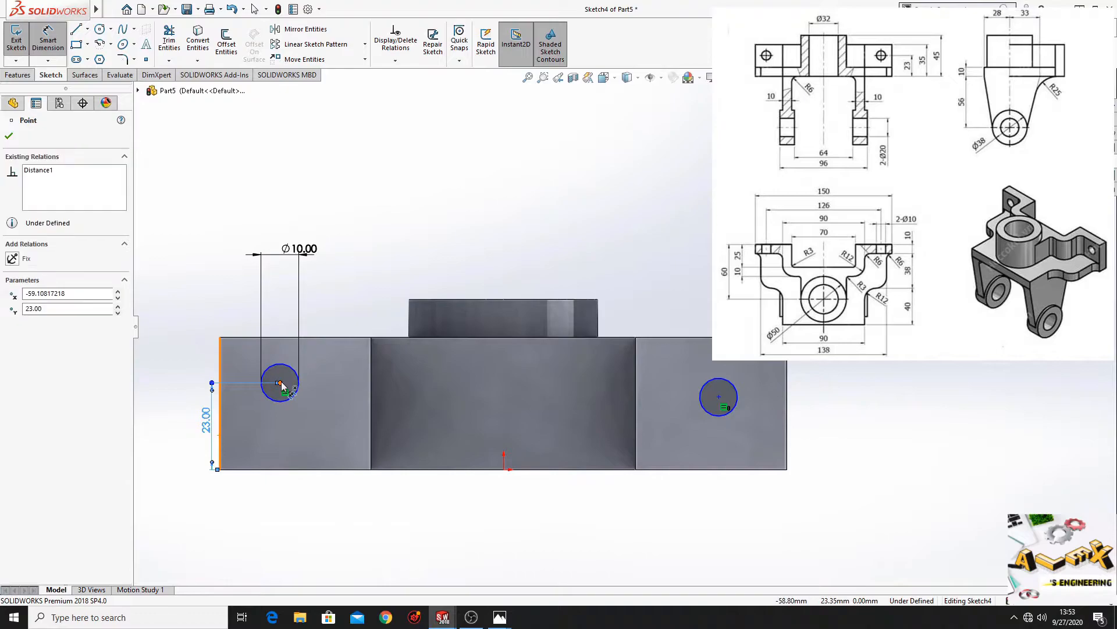
click(504, 470)
click(379, 509)
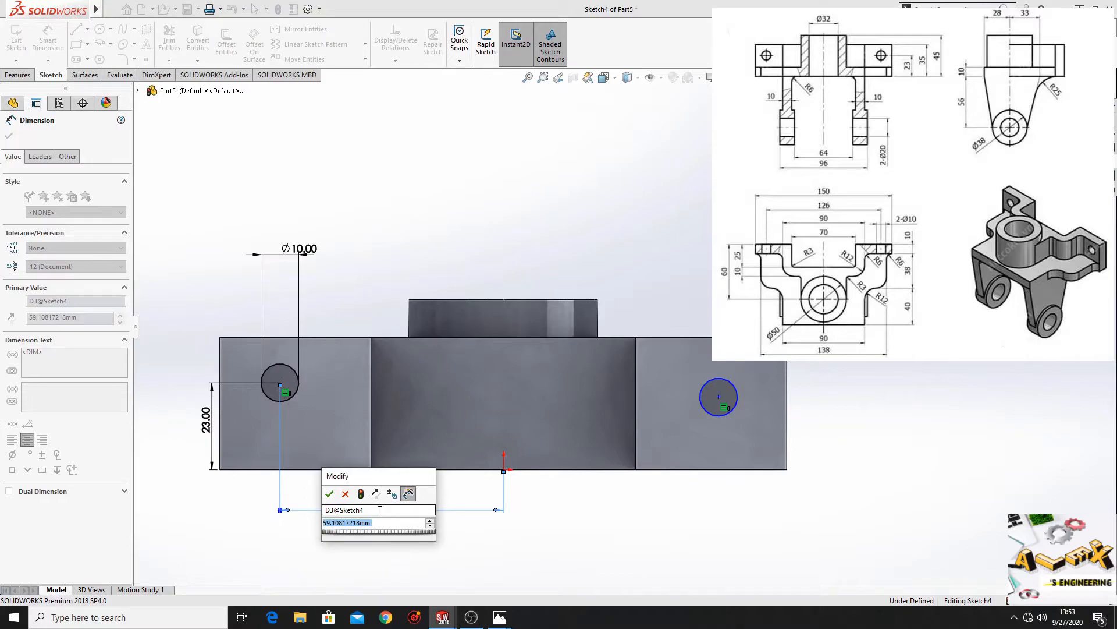
text(3)
key(Return)
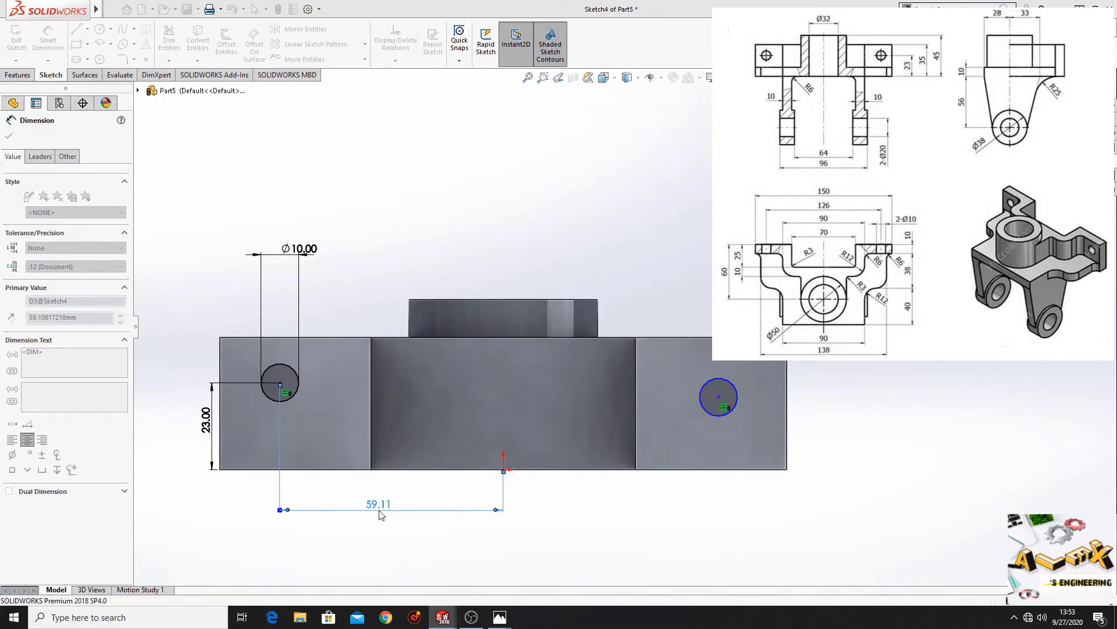
right_click(366, 265)
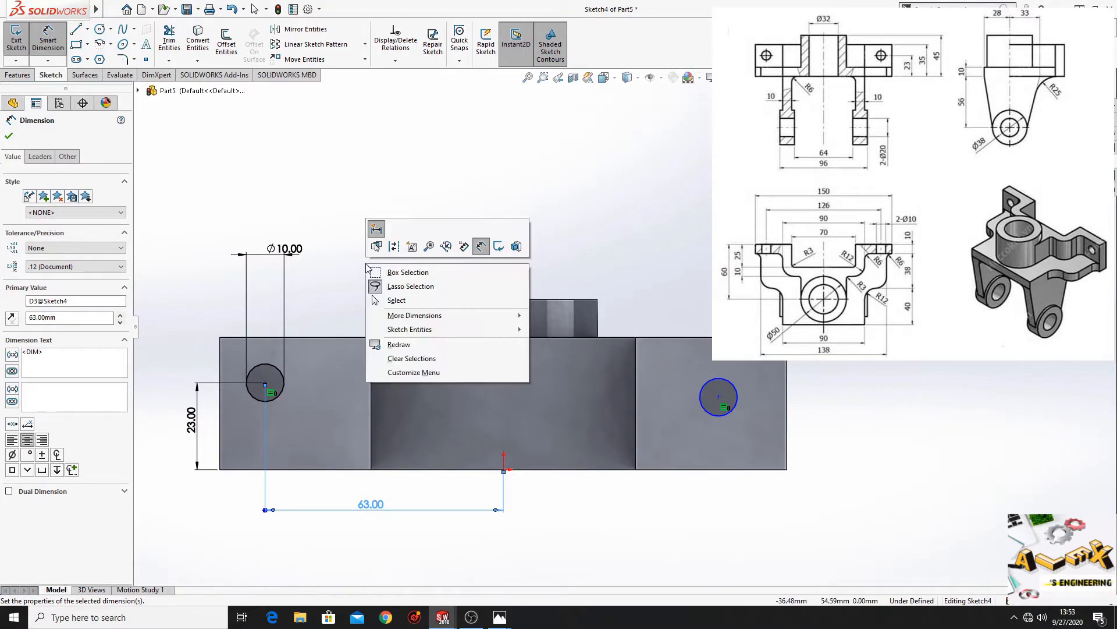
click(410, 301)
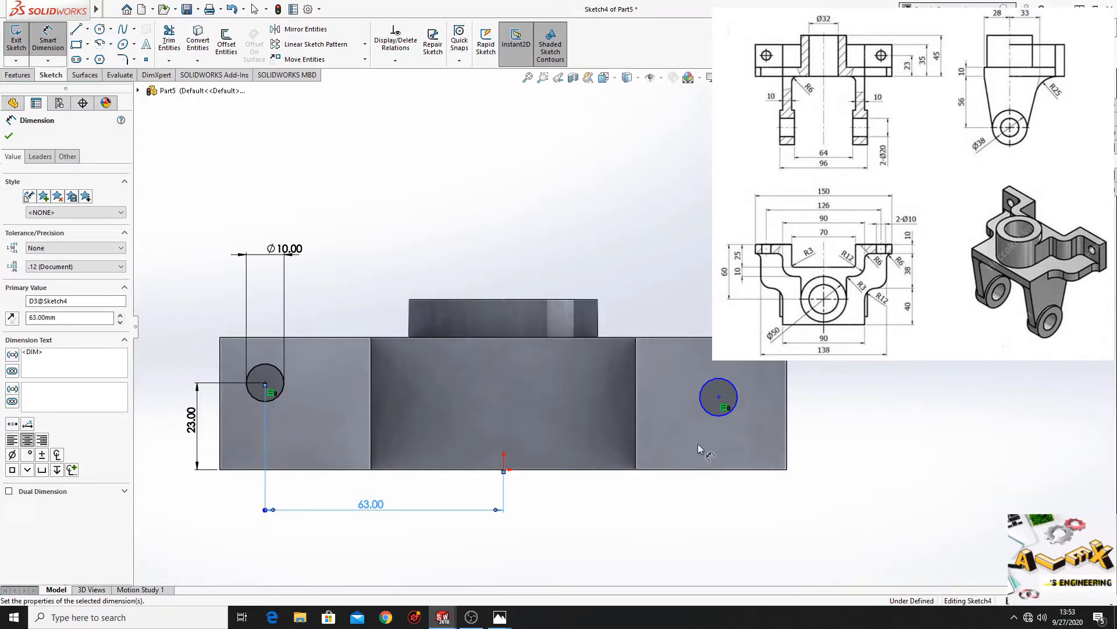
- Dimension the right ear circle's center 63 mm horizontally from the origin
click(719, 398)
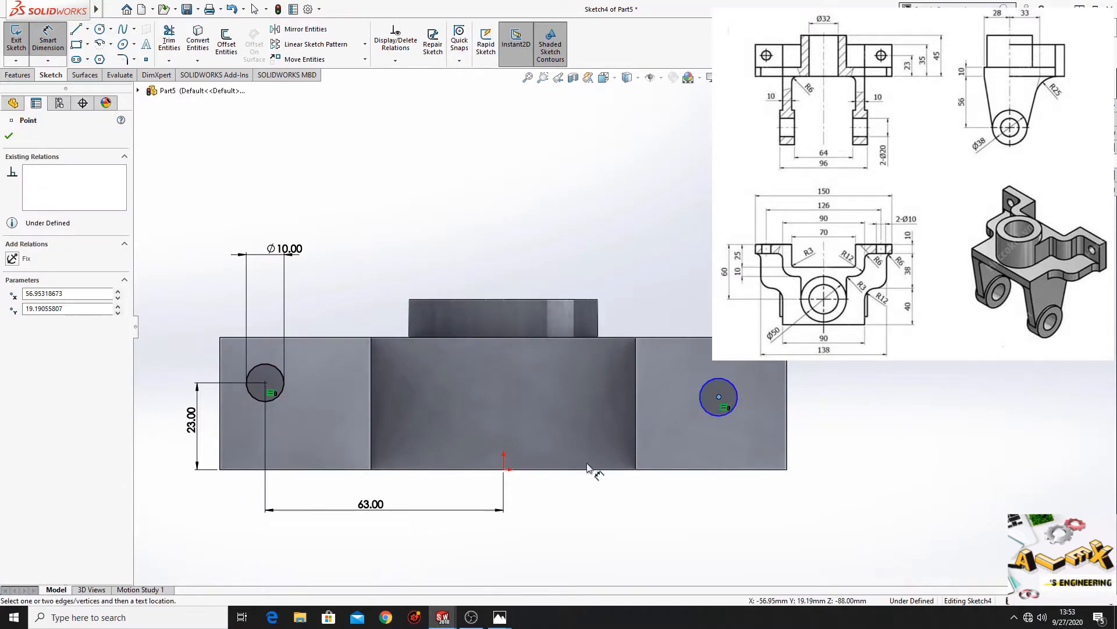
click(504, 469)
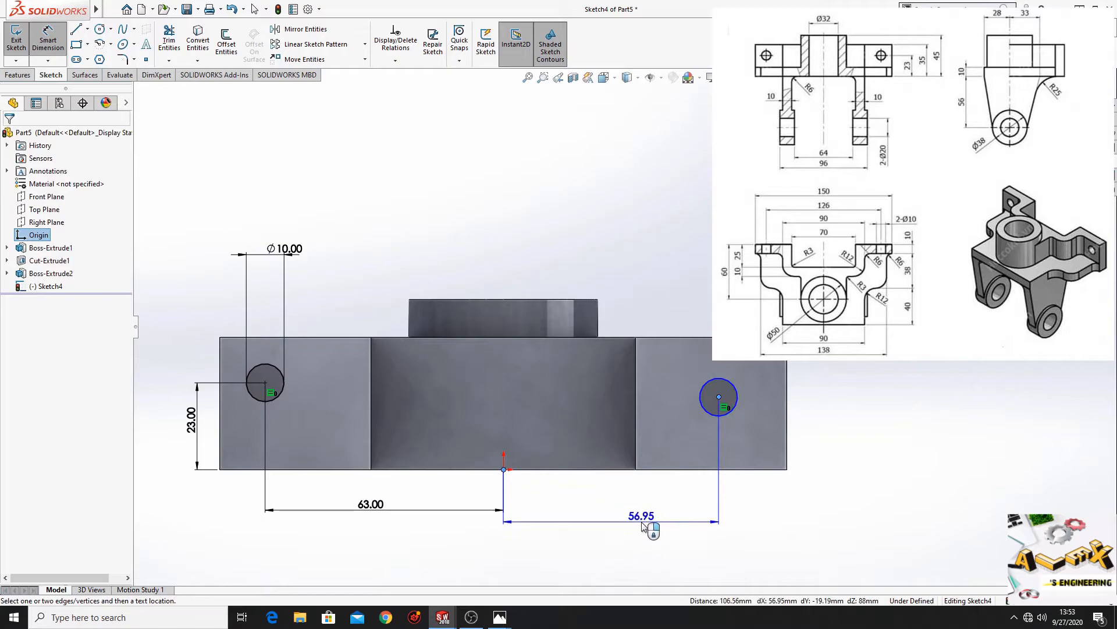
click(641, 522)
text(63)
key(Return)
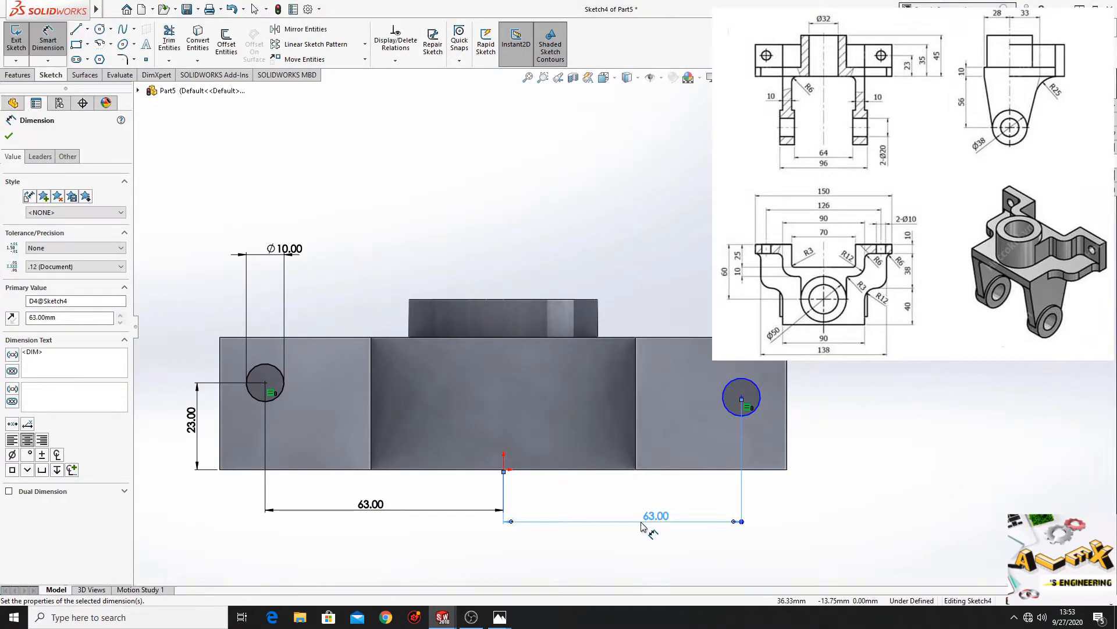
- Dimension the right circle's center 23 mm above the bottom edge of the ear
click(741, 398)
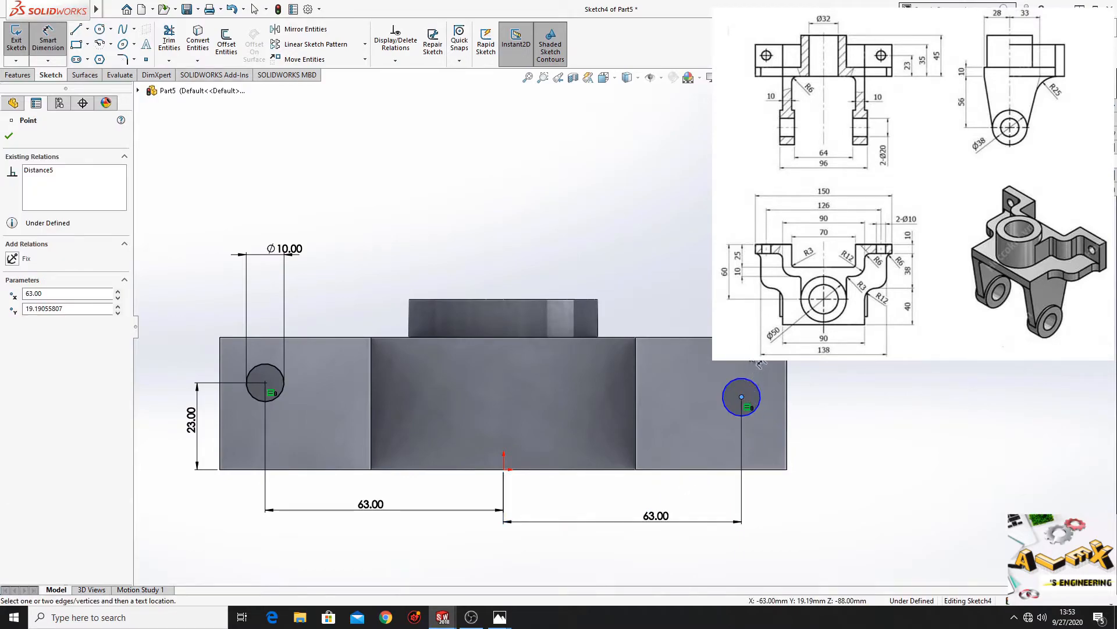
click(769, 469)
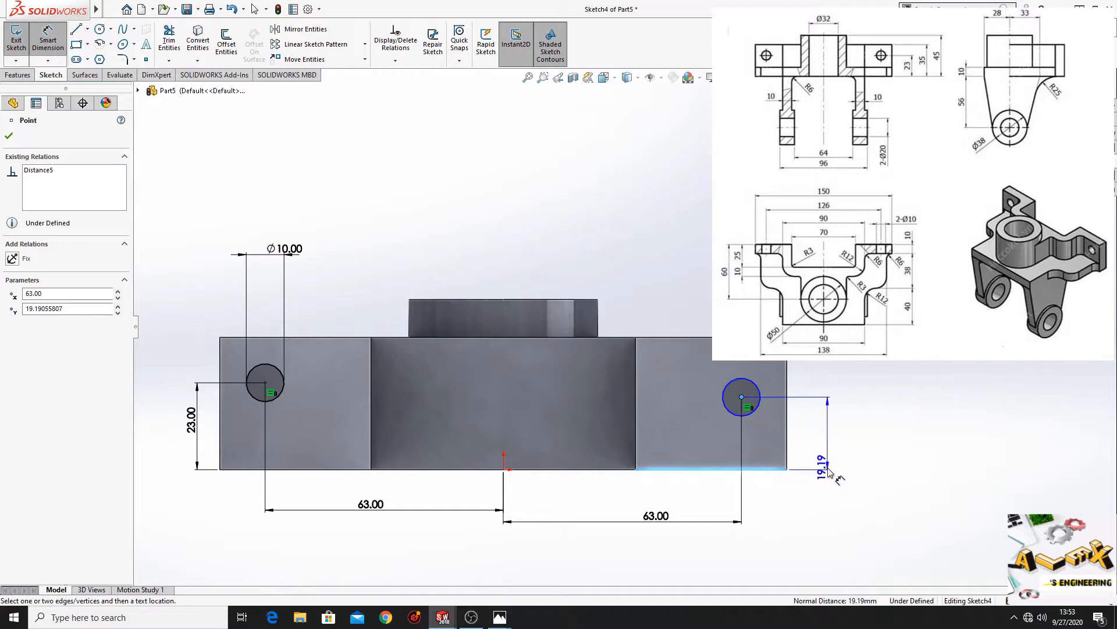
click(829, 447)
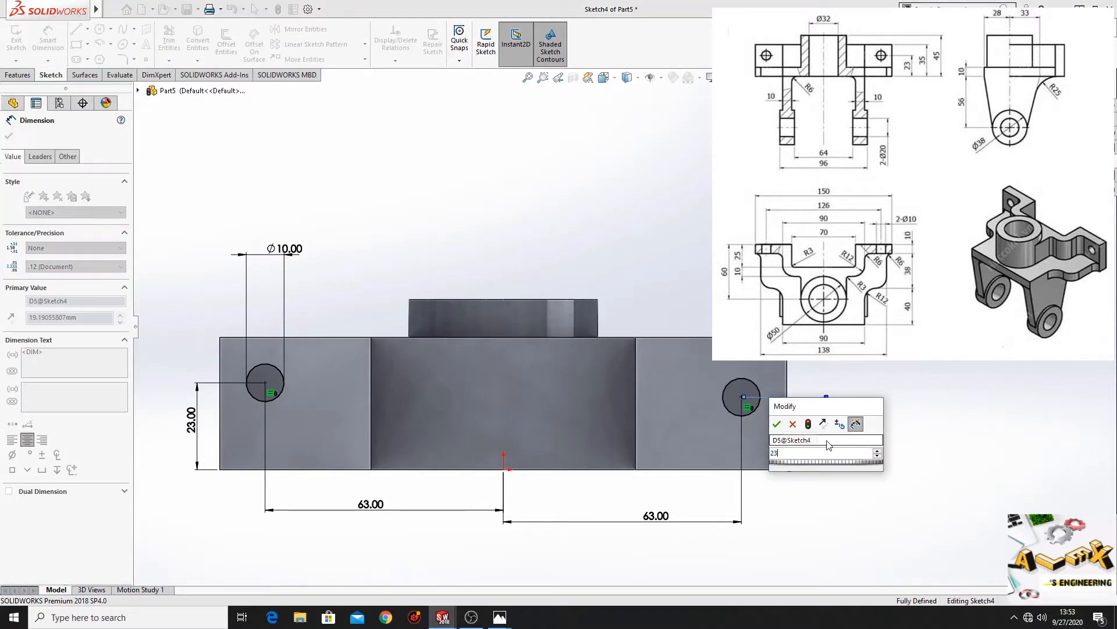
key(Return)
right_click(700, 254)
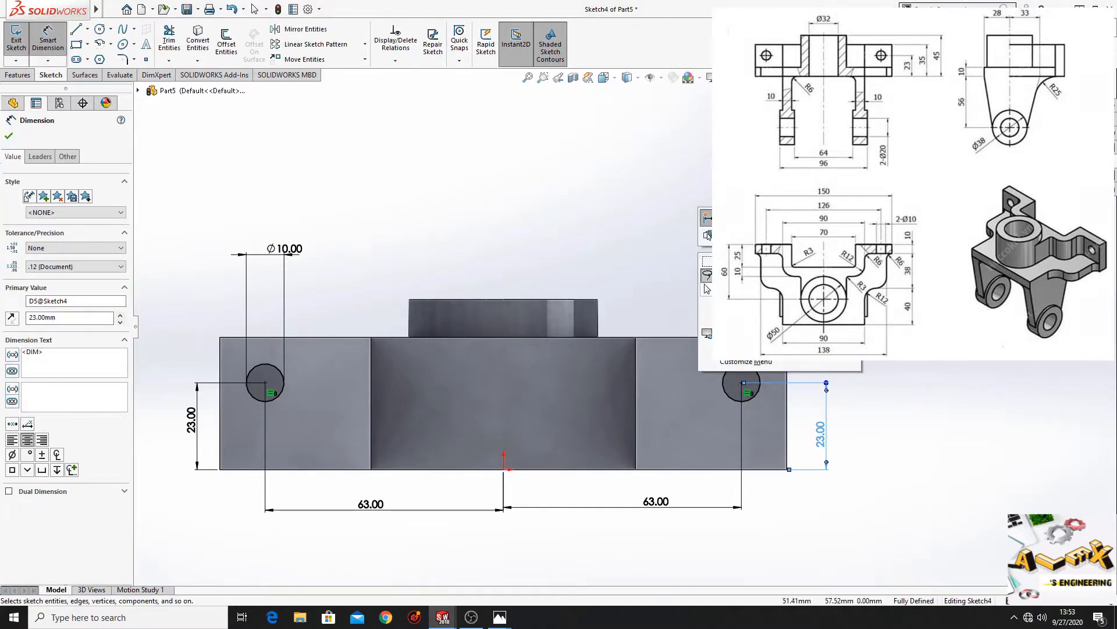
click(724, 287)
- Cut the two ear circles through the mounting ears with an Extruded Cut set to Up To Next
click(19, 75)
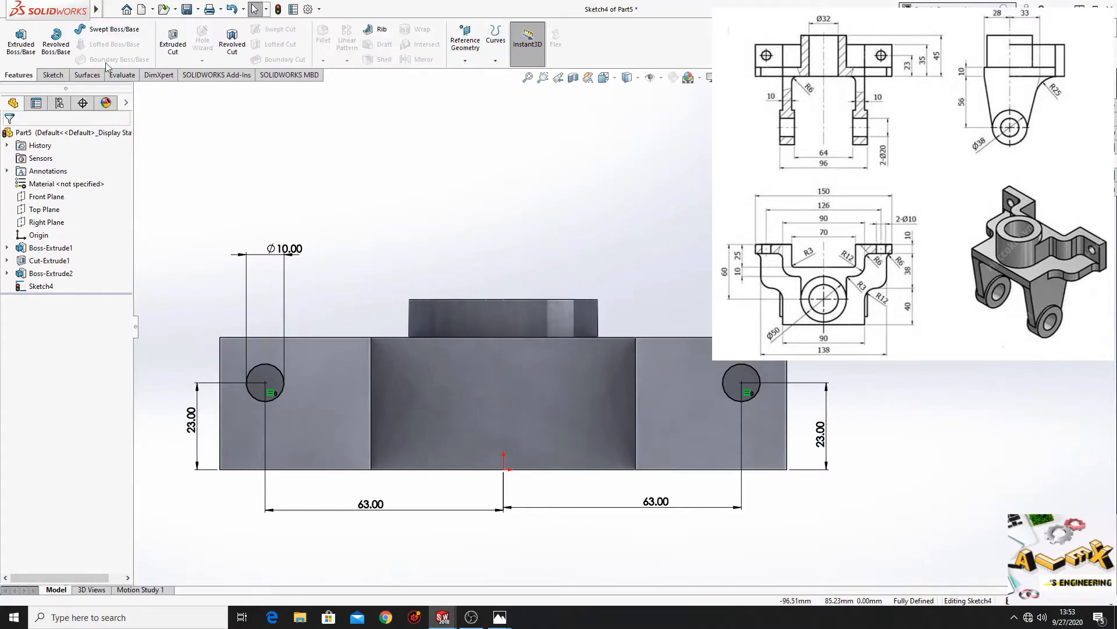
click(173, 42)
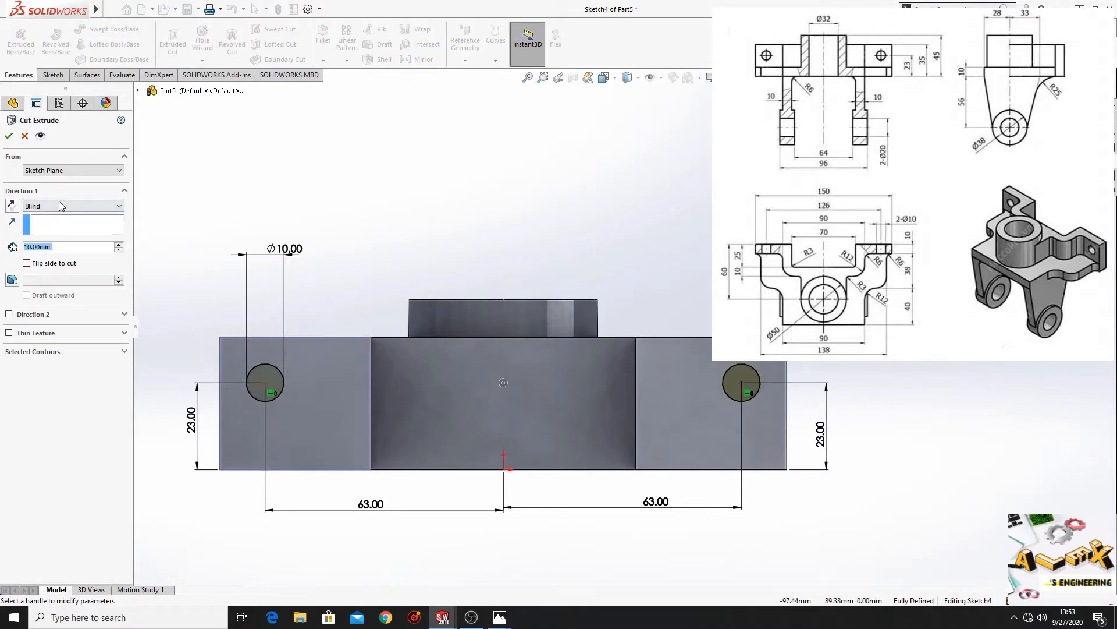
click(61, 205)
click(62, 245)
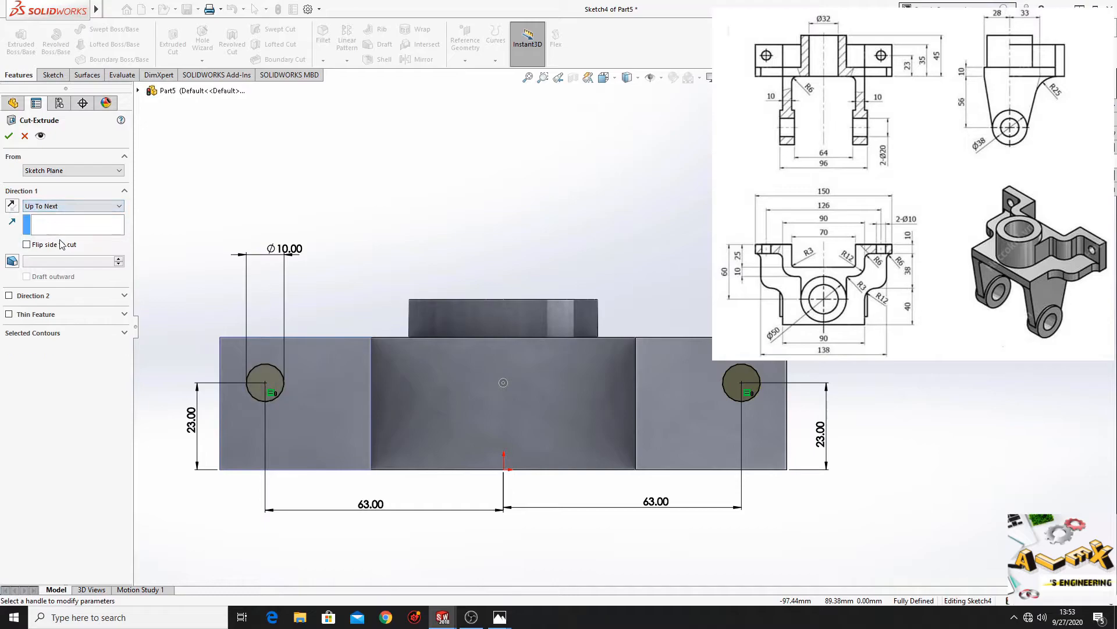
click(8, 136)
- Start a sketch on the flat side face of the base plate and view it face-on
mouse_move(257, 297)
middle_down()
mouse_move(455, 447)
mouse_move(442, 460)
mouse_move(463, 387)
mouse_move(519, 416)
mouse_move(419, 407)
mouse_move(345, 356)
middle_up()
click(333, 368)
click(382, 335)
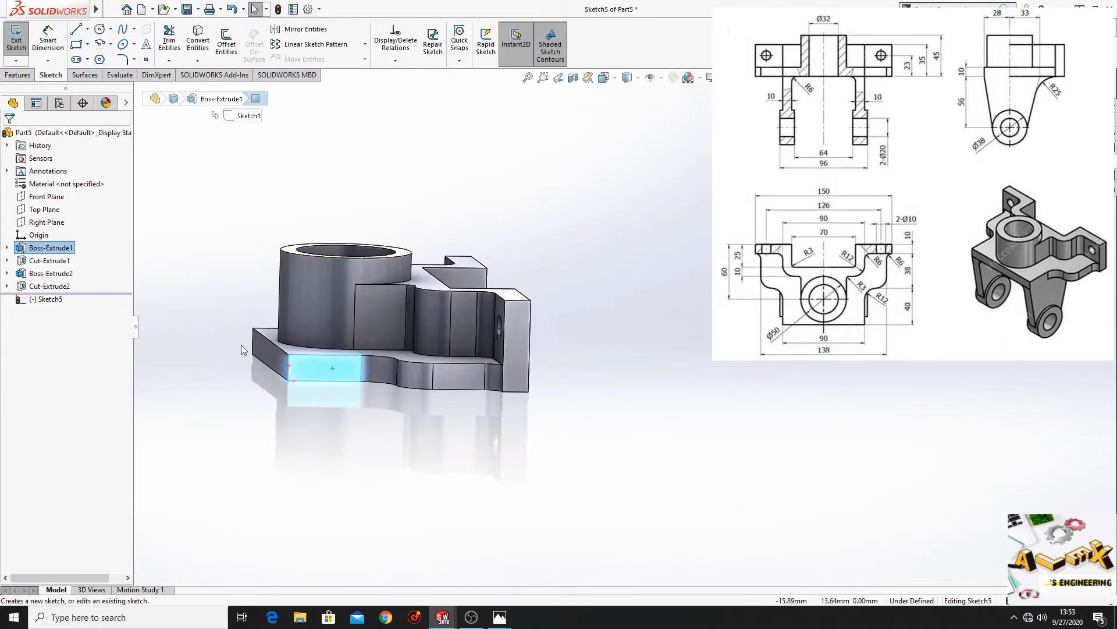
click(51, 303)
click(76, 282)
ctrl+middle_drag(474, 397, 329, 375)
scroll(334, 378, up, 1)
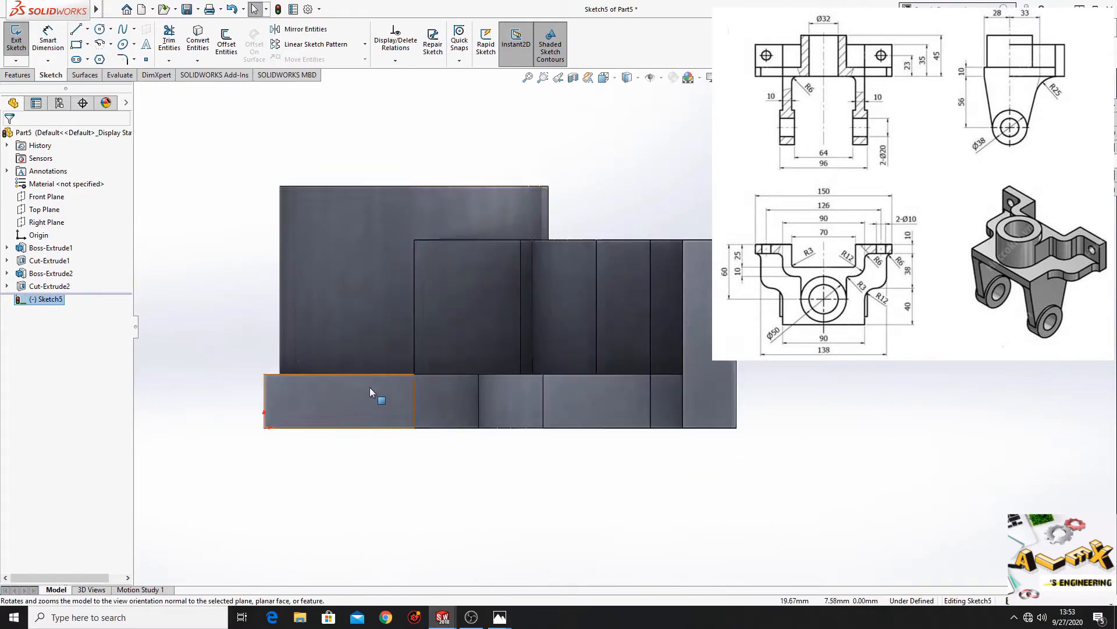
mouse_move(466, 455)
ctrl+middle_down()
mouse_move(377, 324)
mouse_move(392, 336)
mouse_move(330, 307)
ctrl+middle_up()
scroll(394, 335, up, 2)
- Sketch a vertical centerline from the midpoint of the boss's top edge down well below the base plate
click(88, 29)
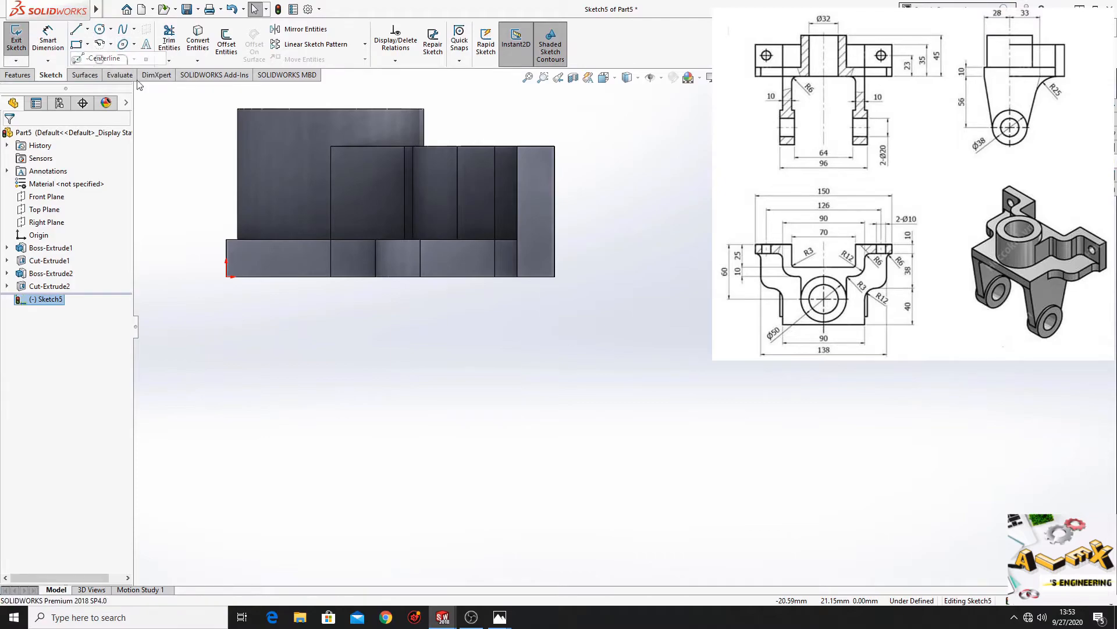
click(96, 59)
click(330, 109)
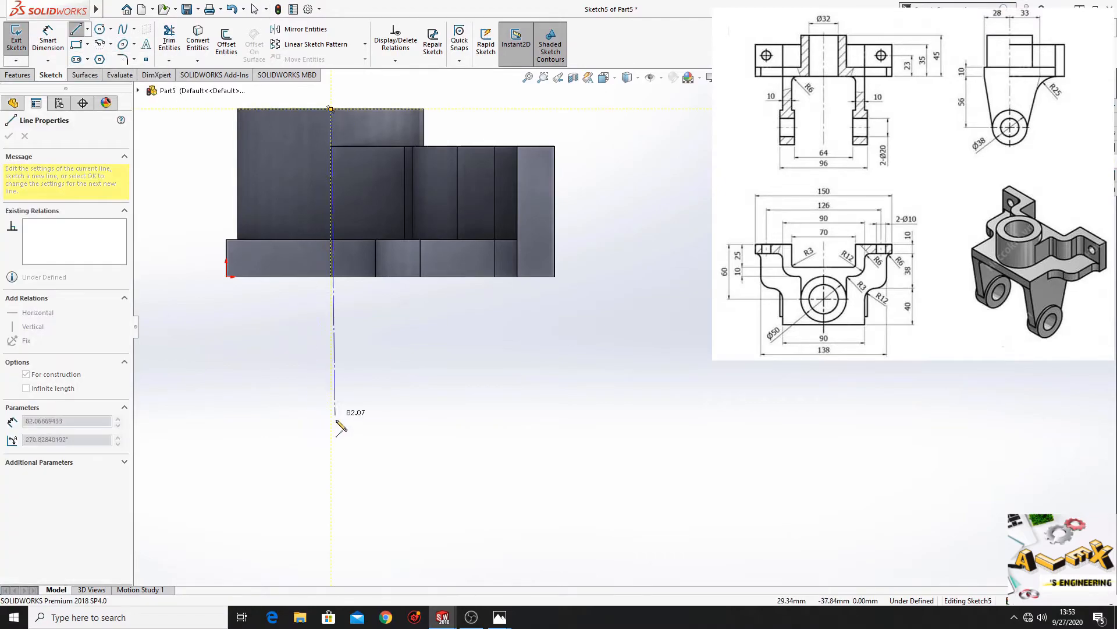
click(331, 469)
right_click(404, 399)
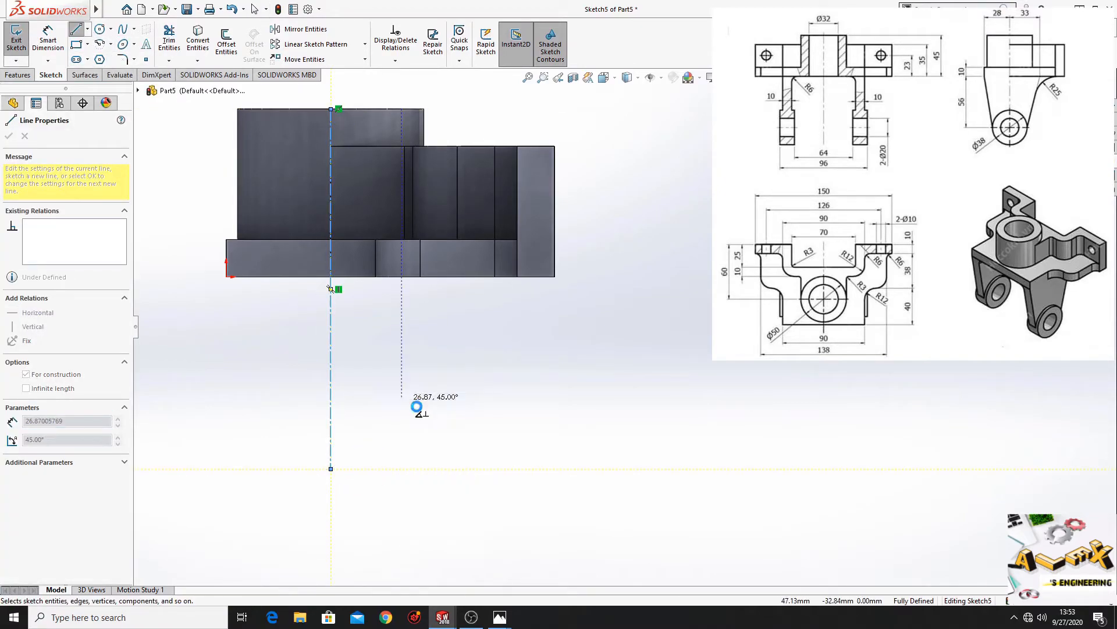
click(417, 406)
- Sketch two concentric circles on the centerline near its lower end, about 54 mm and 24 mm in diameter
click(99, 29)
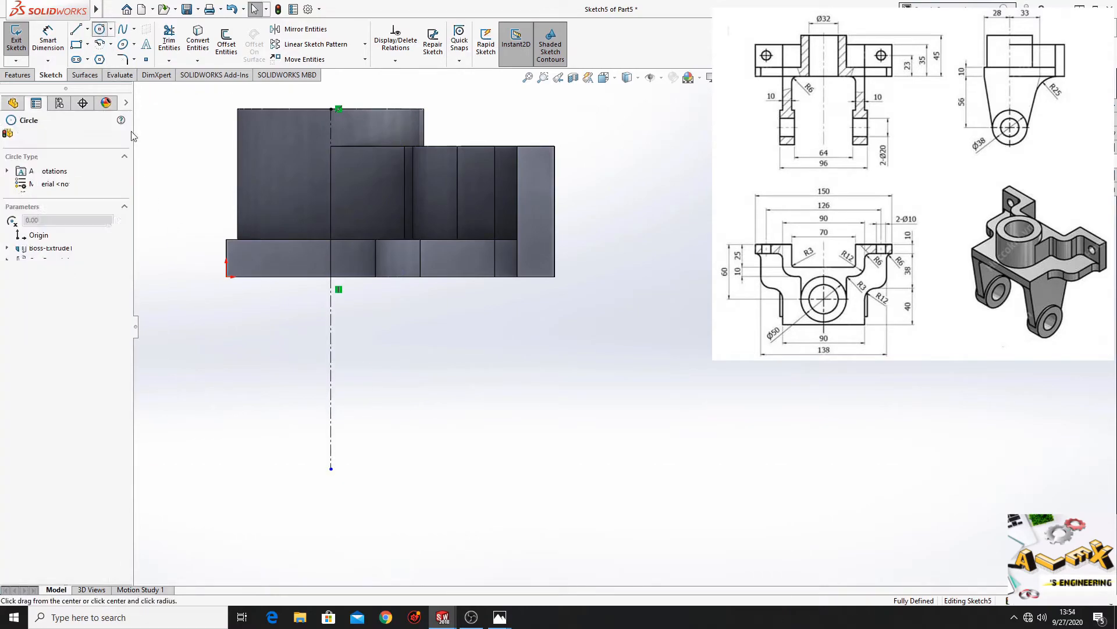
click(331, 460)
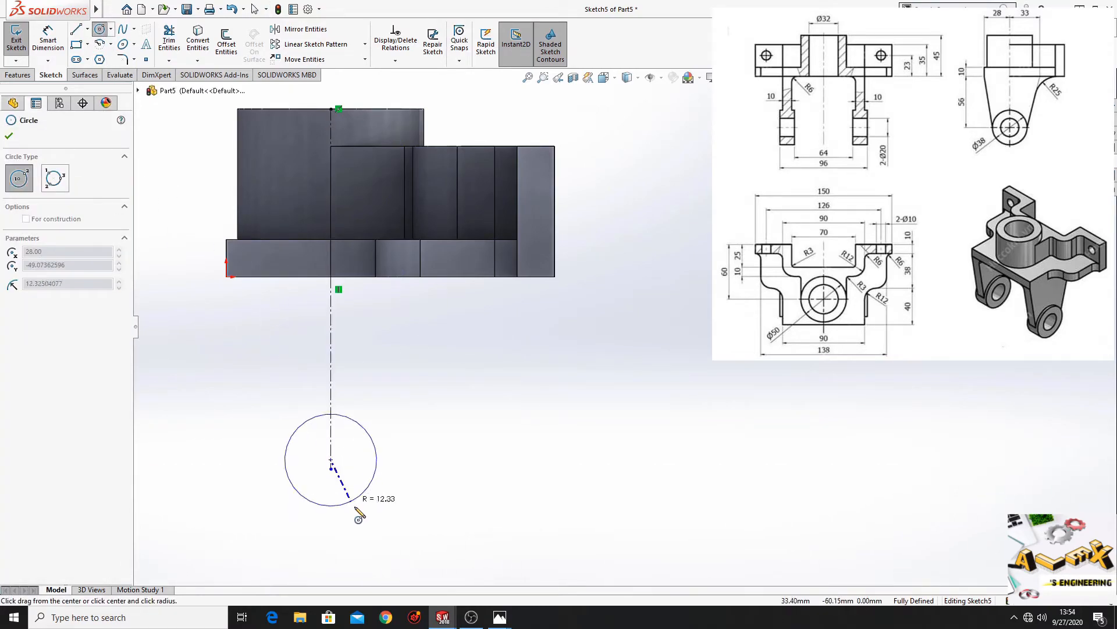
click(395, 537)
ctrl+middle_drag(342, 440, 321, 413)
click(311, 432)
click(340, 466)
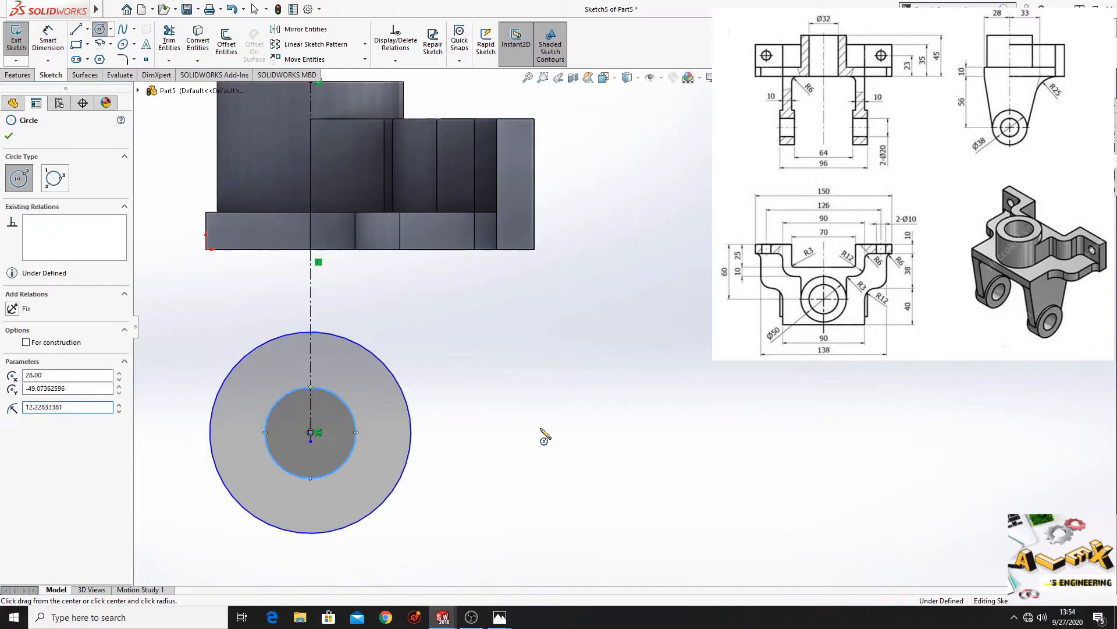
right_click(542, 428)
click(555, 436)
- Dimension the outer circle with a diameter of 38 mm
click(47, 40)
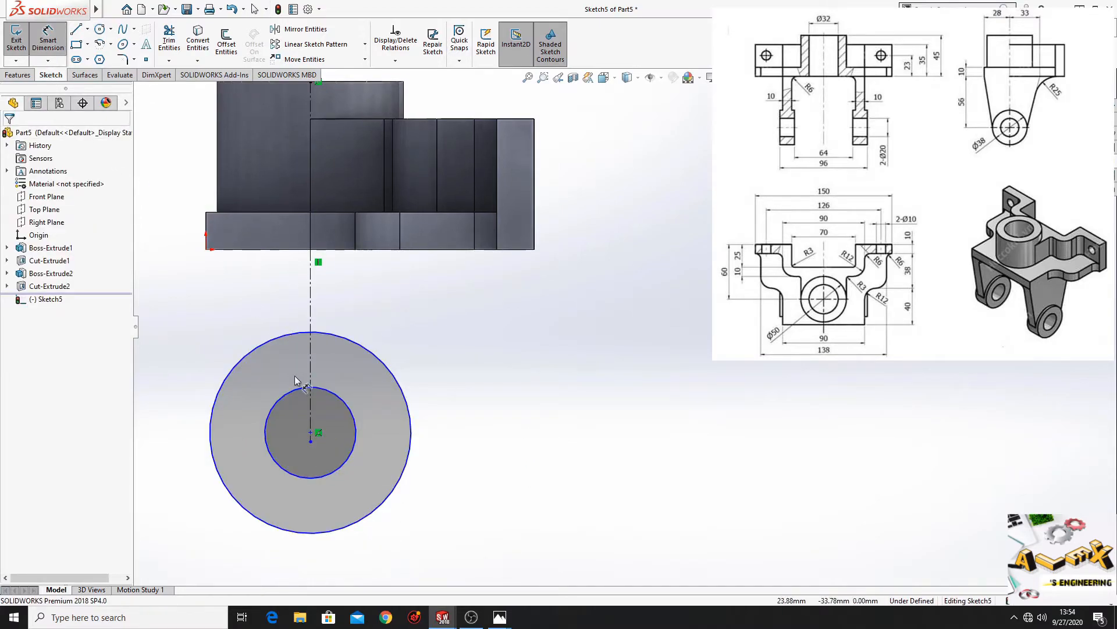
scroll(303, 387, up, 3)
scroll(308, 384, down, 1)
ctrl+middle_drag(309, 385, 181, 413)
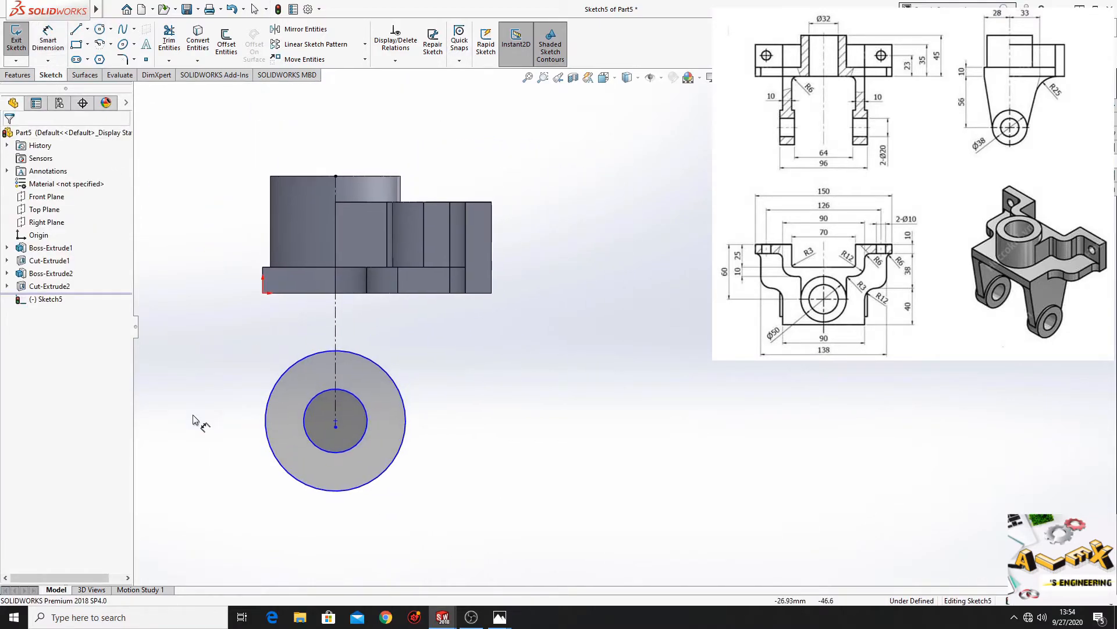
click(268, 402)
click(189, 456)
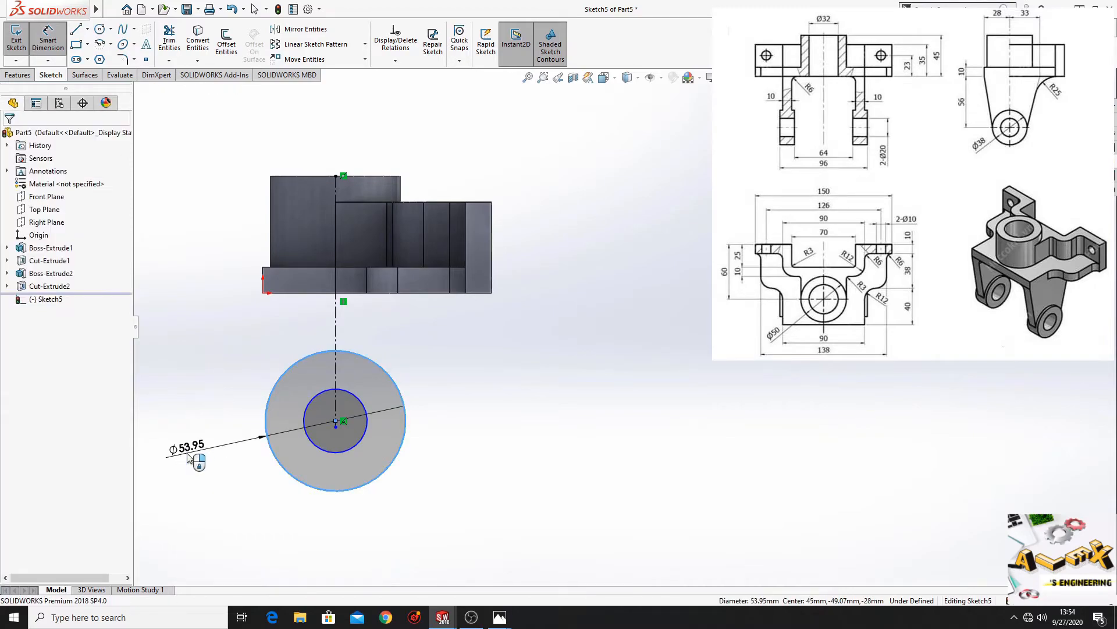
key(Return)
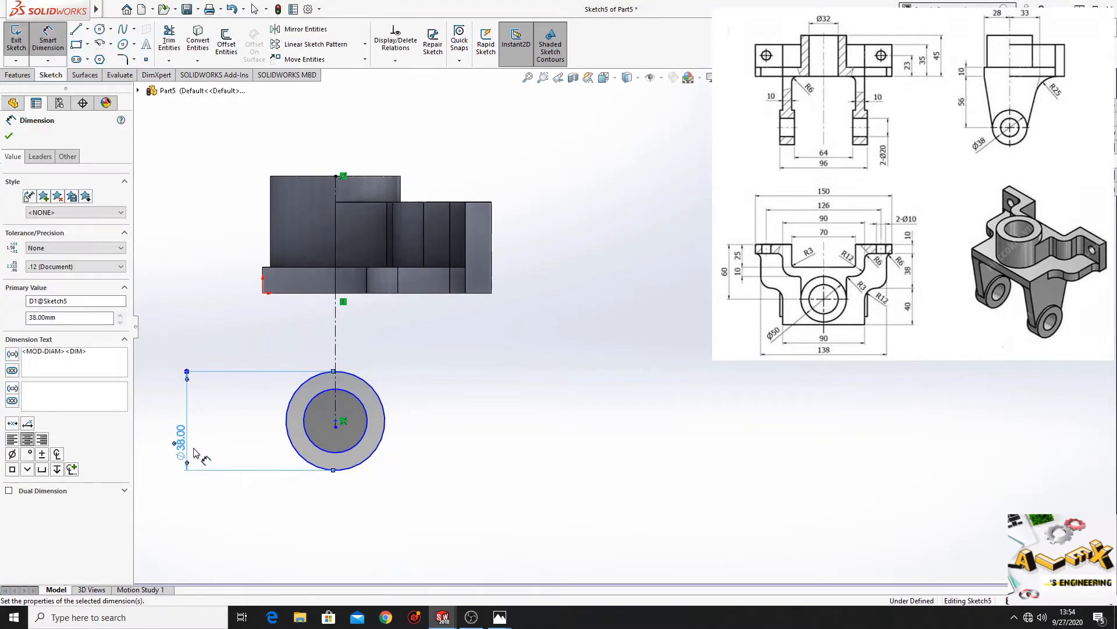
- Dimension the concentric circles' center 56 mm below the bottom edge of the base plate
scroll(429, 461, down, 3)
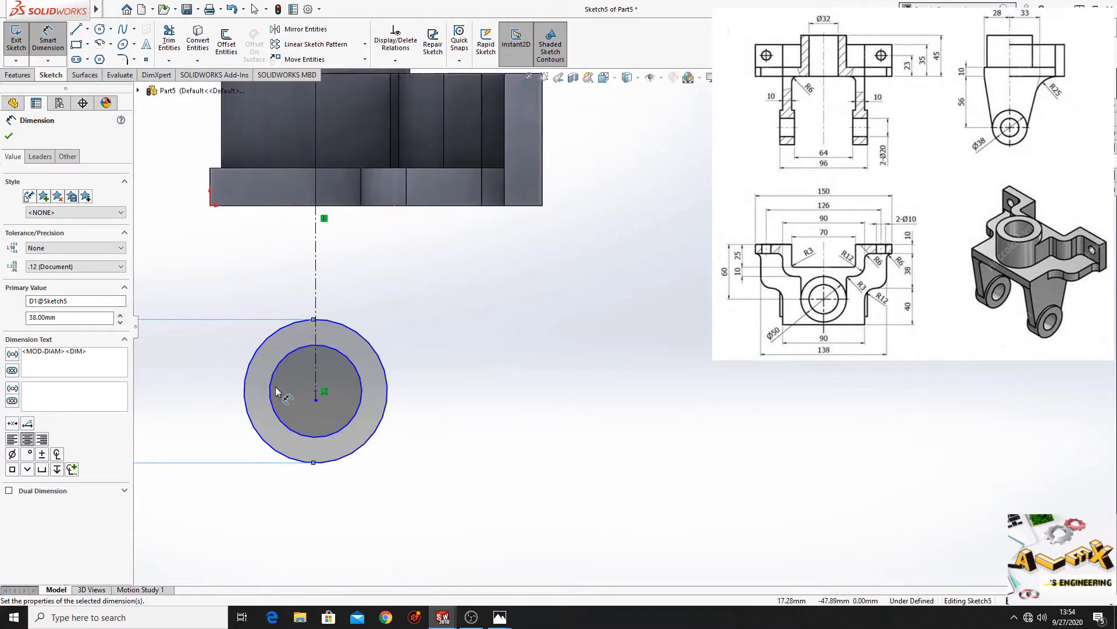
scroll(288, 402, up, 2)
ctrl+middle_drag(309, 466, 251, 478)
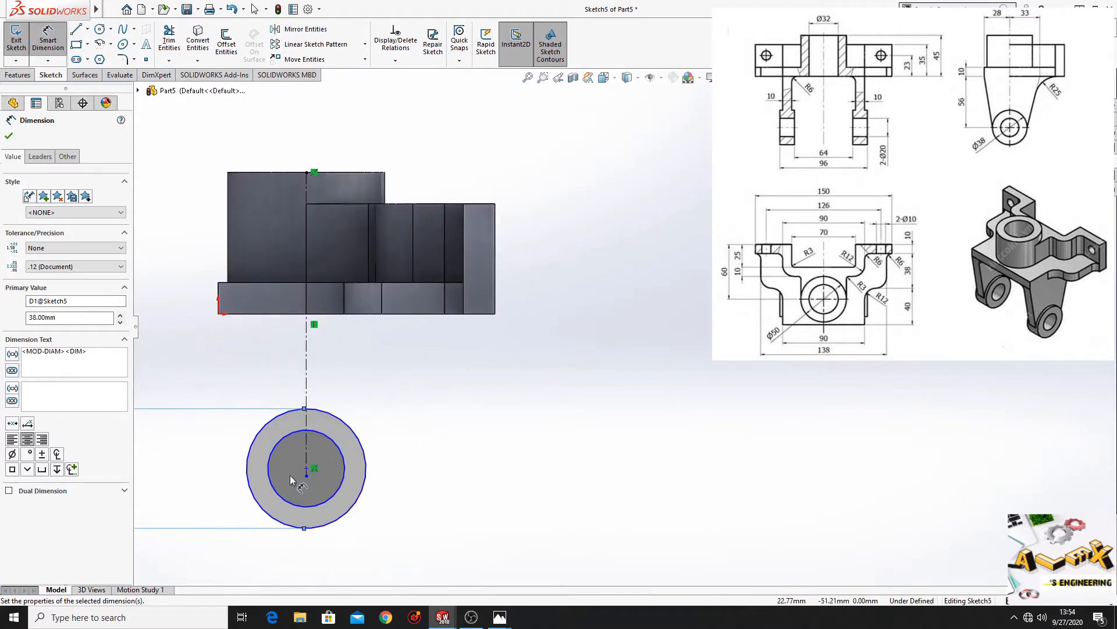
click(306, 467)
click(245, 318)
click(213, 363)
text(56)
key(Return)
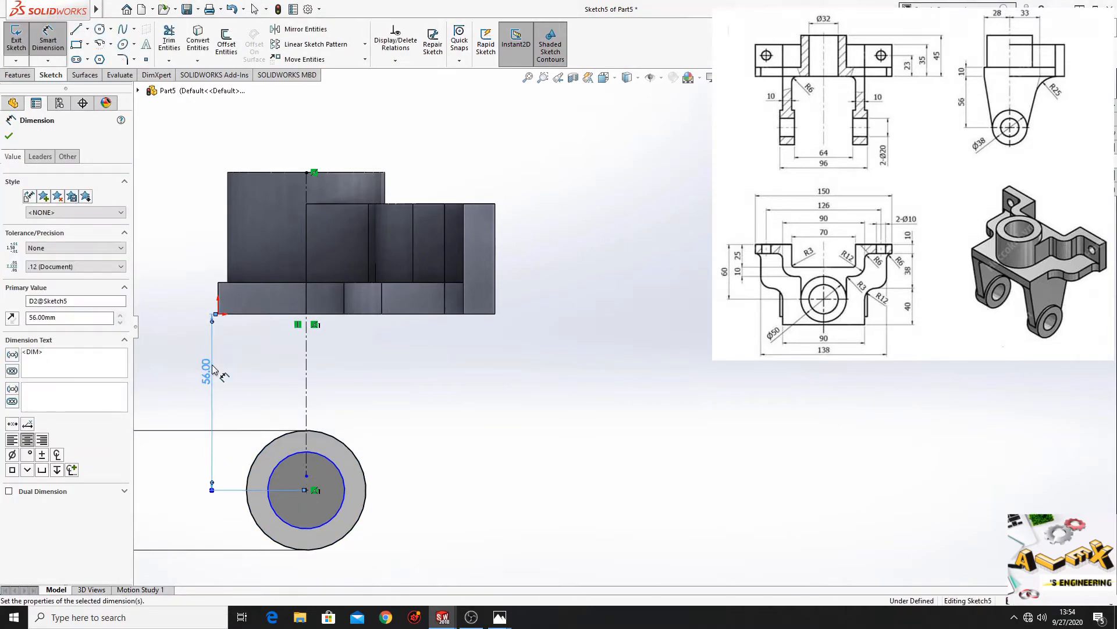
- Dimension the inner circle with a diameter of 20 mm
ctrl+middle_drag(385, 429, 402, 410)
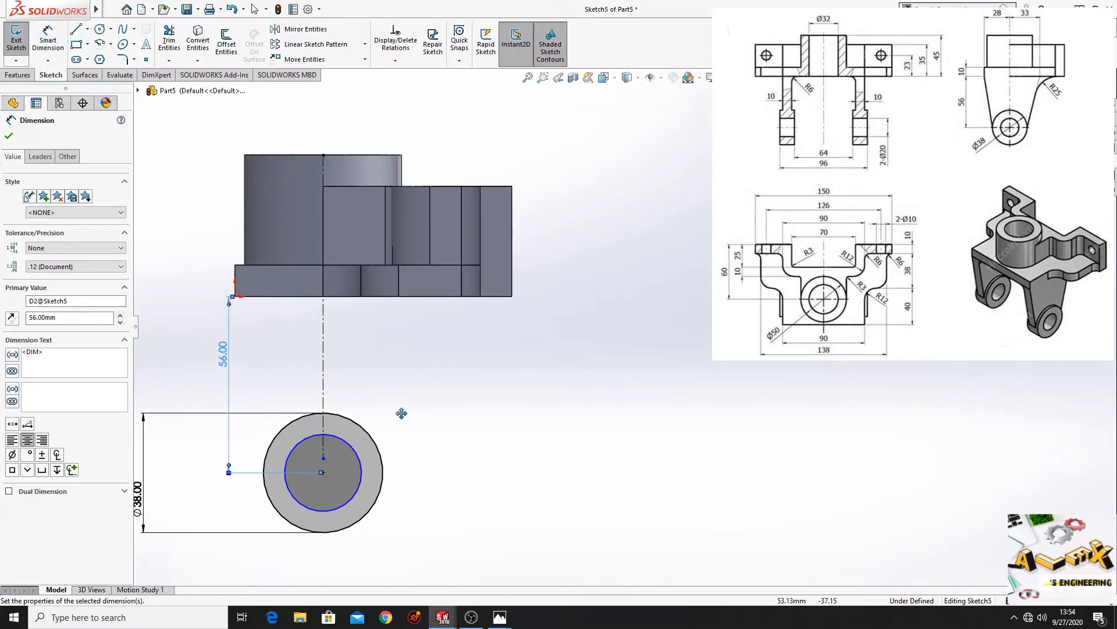
click(315, 440)
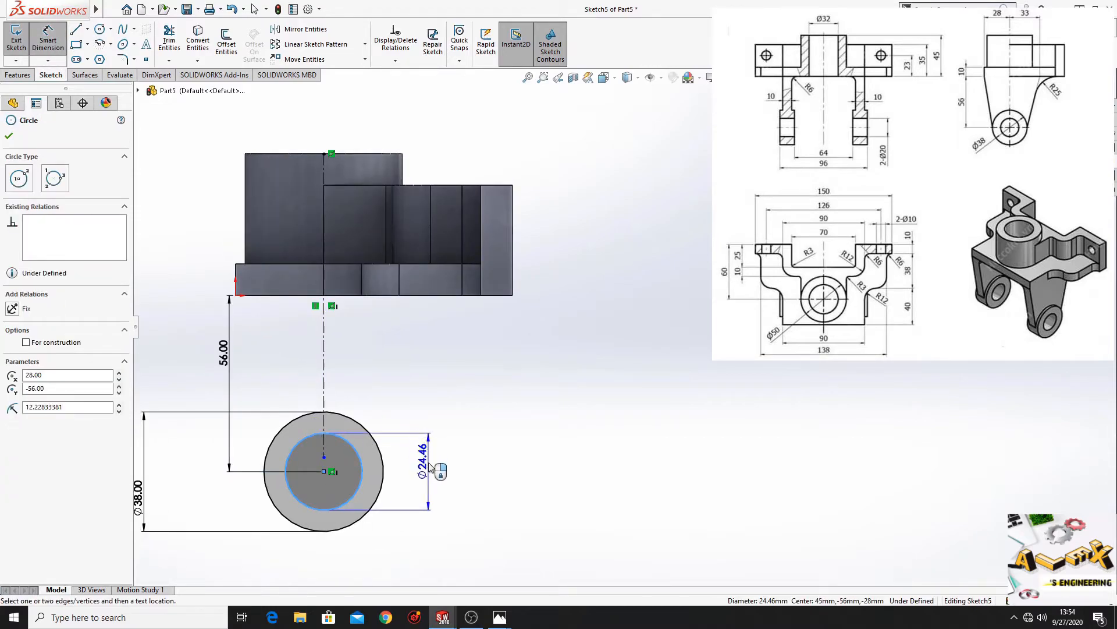
click(429, 462)
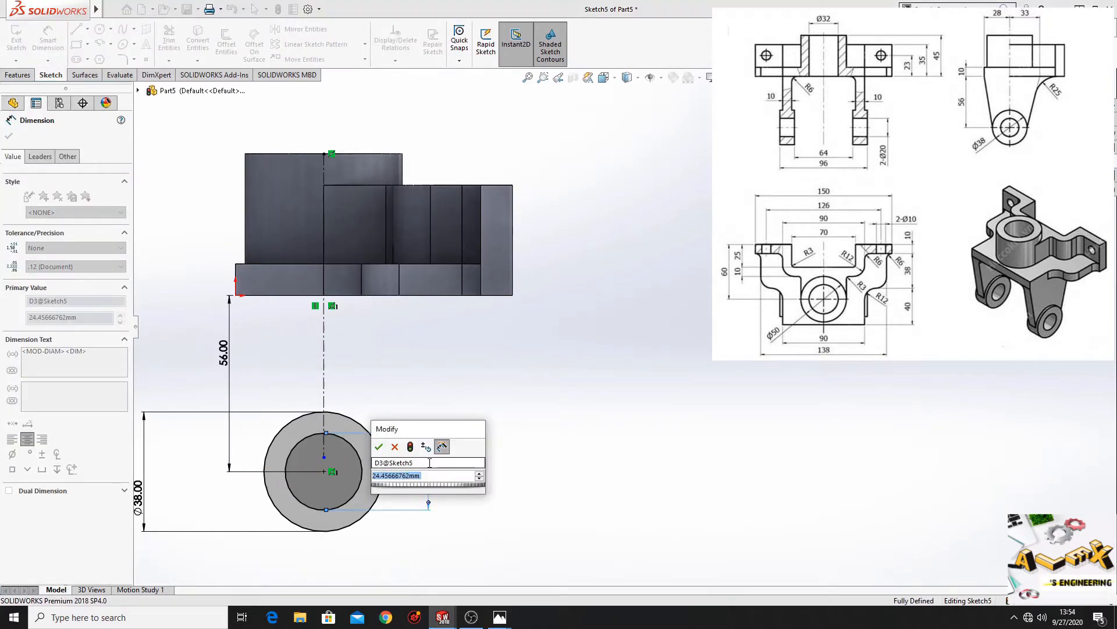
text(20)
key(Return)
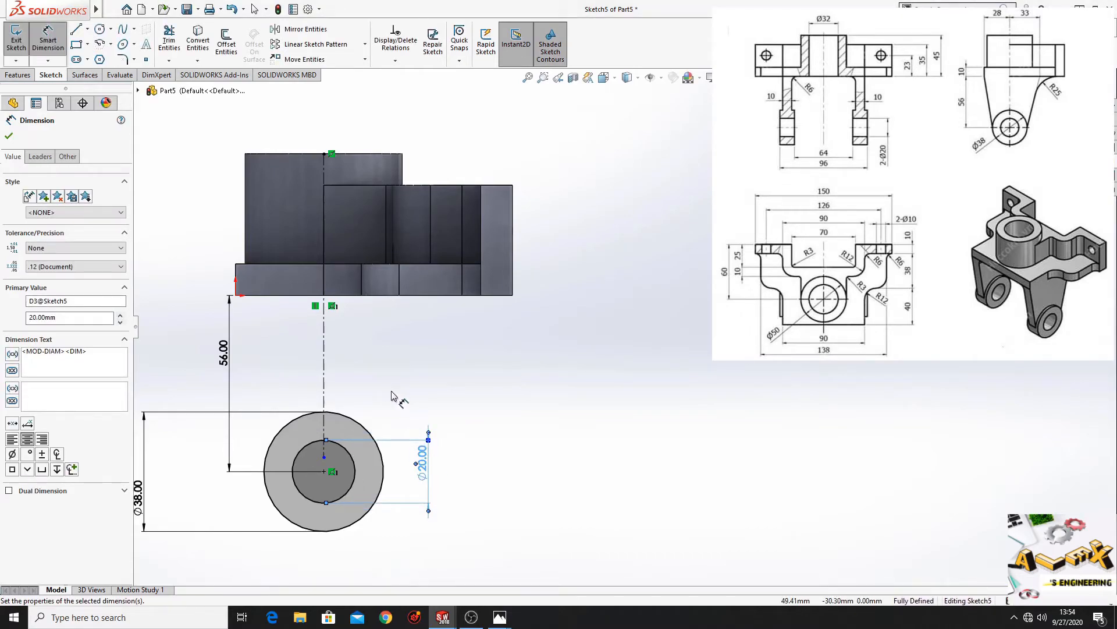
ctrl+middle_drag(390, 389, 414, 397)
right_click(408, 380)
click(433, 417)
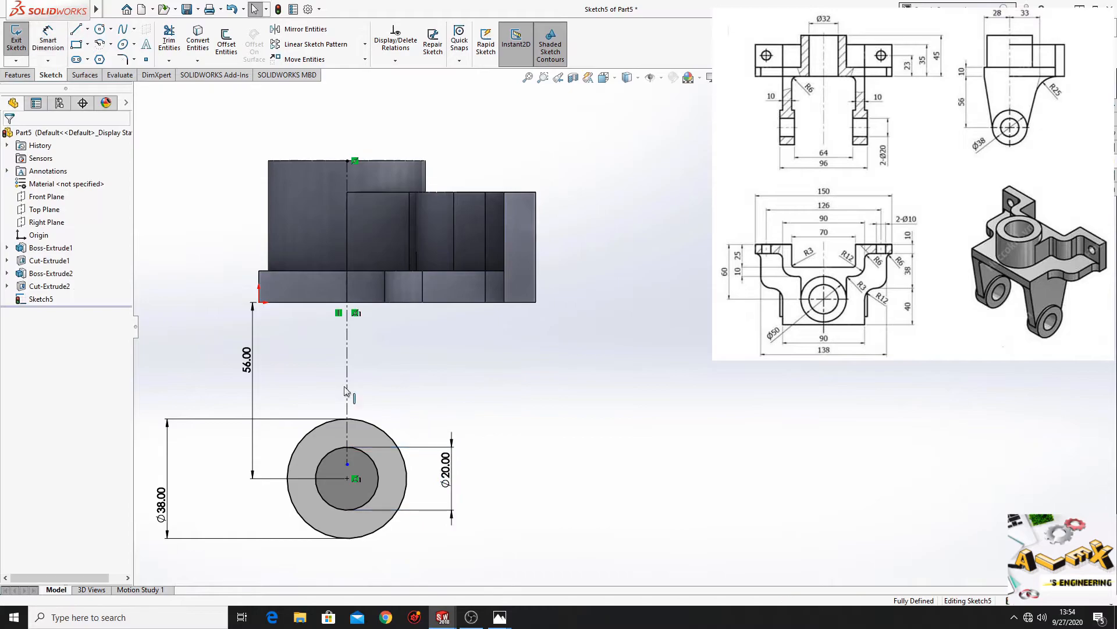
- Sketch a slanted line about 50 mm long from the base plate's lower-left corner to the outer circle
click(76, 29)
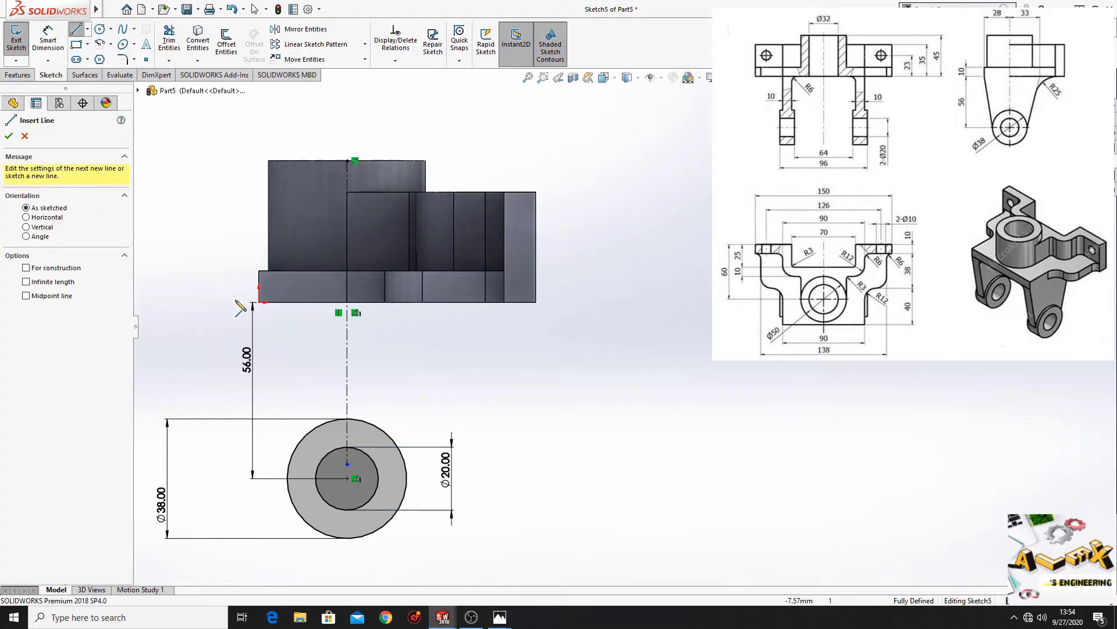
click(259, 303)
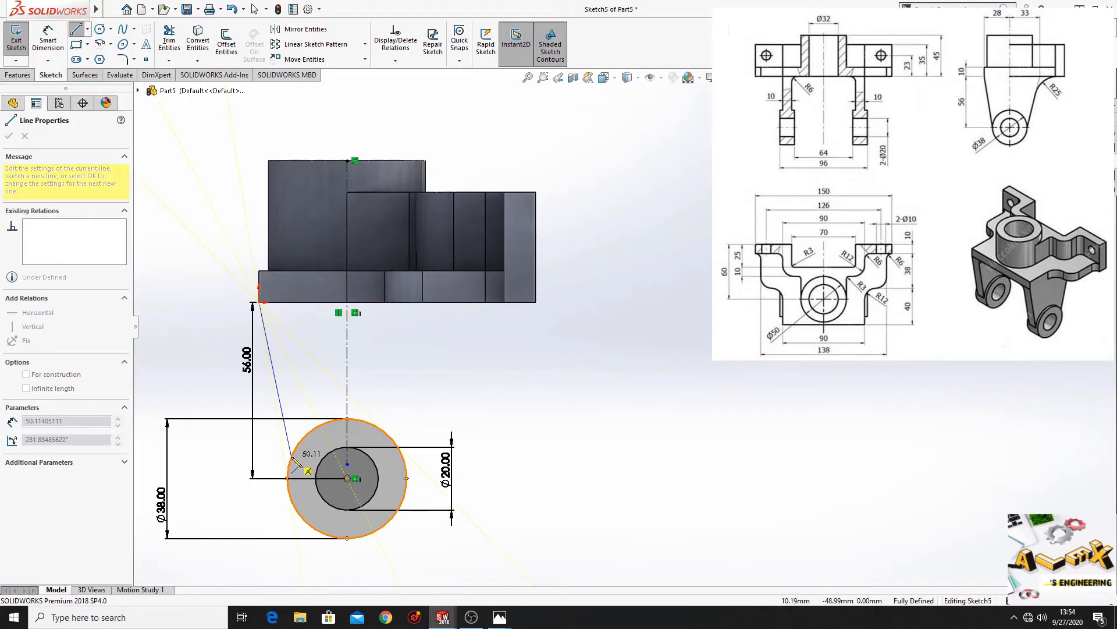
click(291, 456)
right_click(314, 370)
click(321, 380)
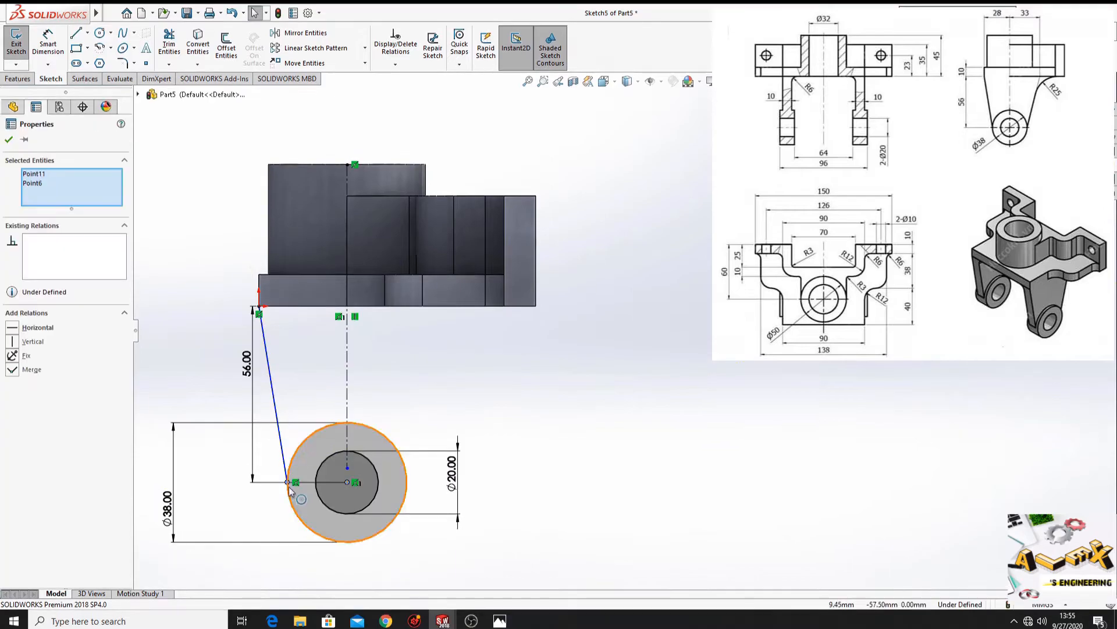
- Add a horizontal relation between the slanted line's lower endpoint and the circles' center
ctrl+click(288, 483)
ctrl+click(288, 483)
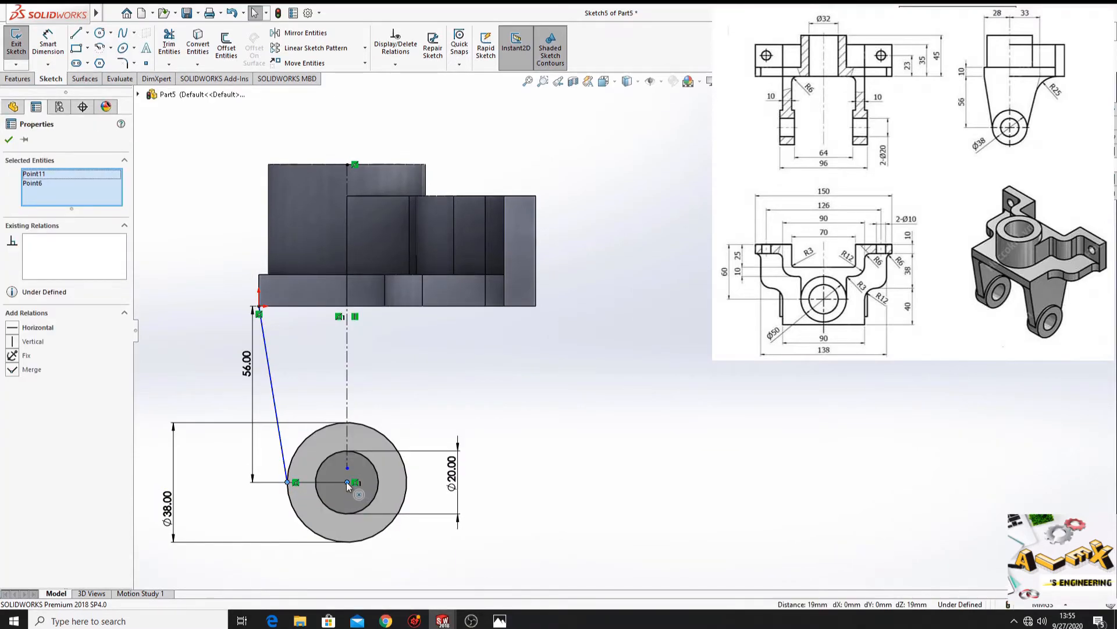
click(347, 482)
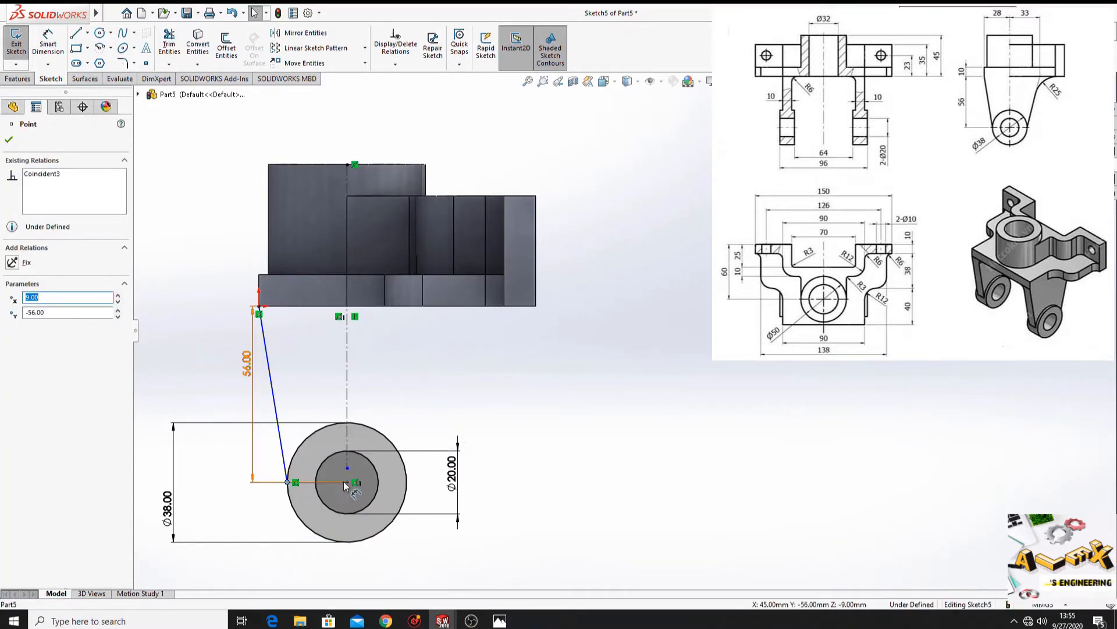
ctrl+click(347, 481)
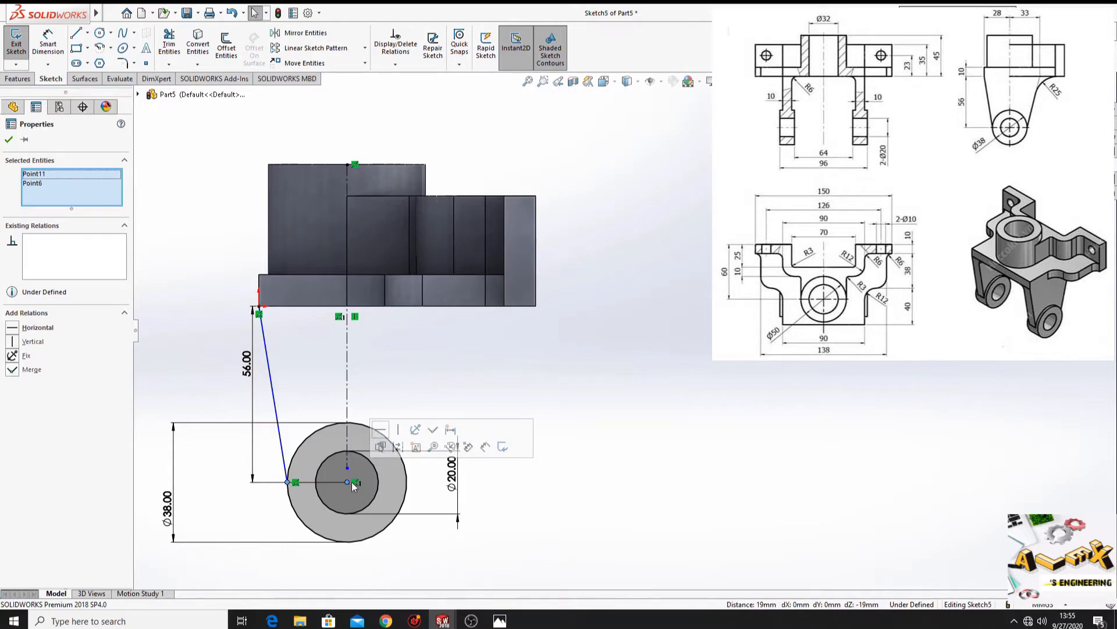
click(381, 431)
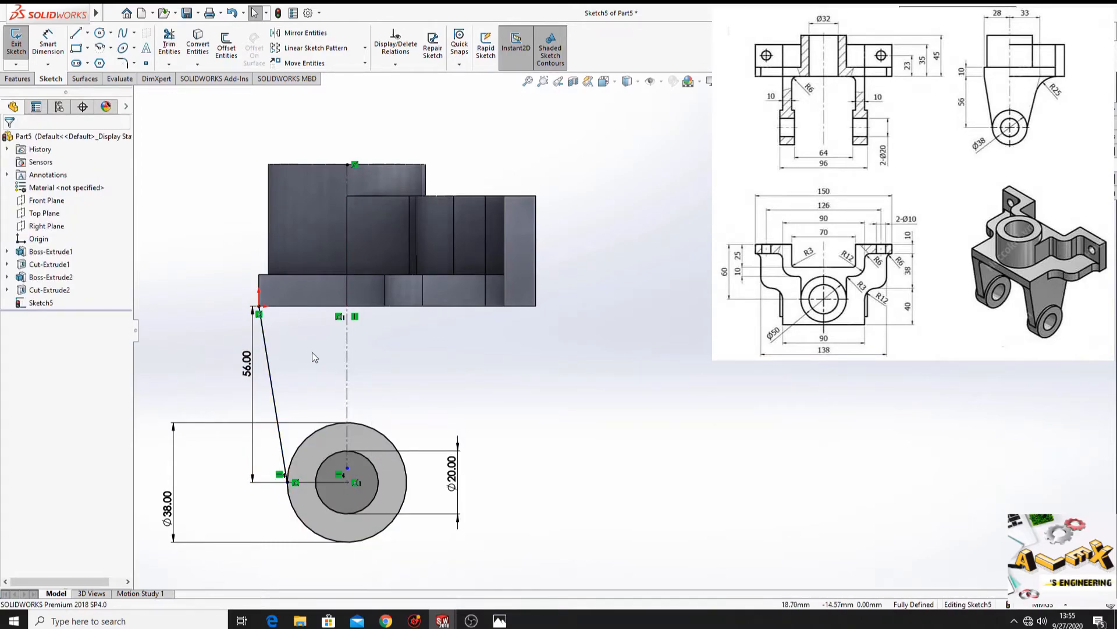
- Sketch a slanted line from the outer circle's right quadrant to the plate's bottom edge, about 38 mm from the centerline
scroll(456, 369, down, 2)
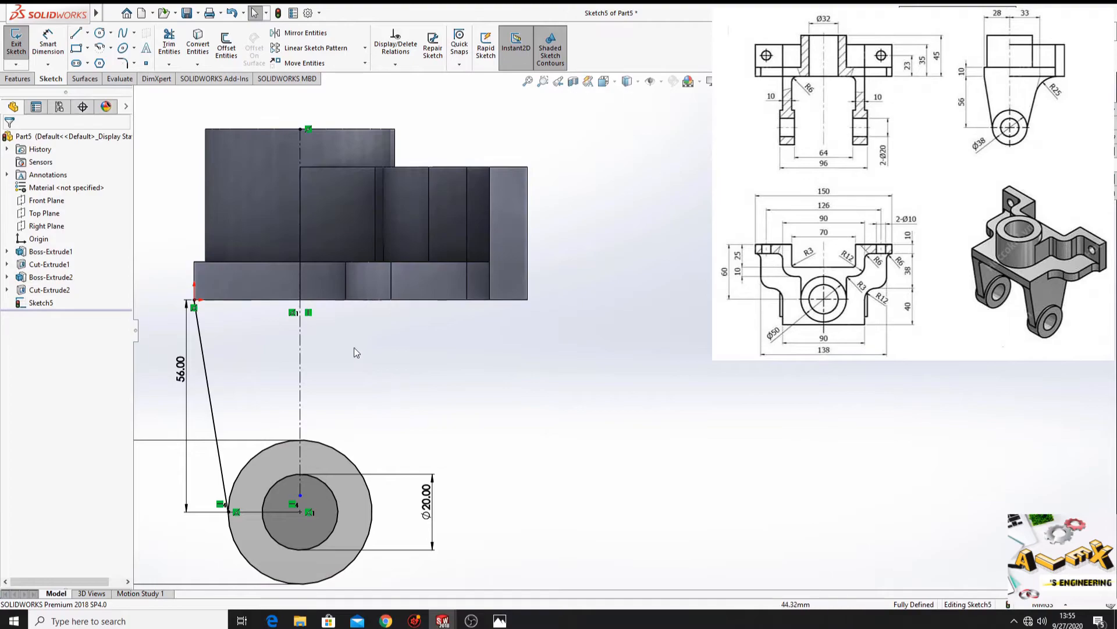
click(73, 36)
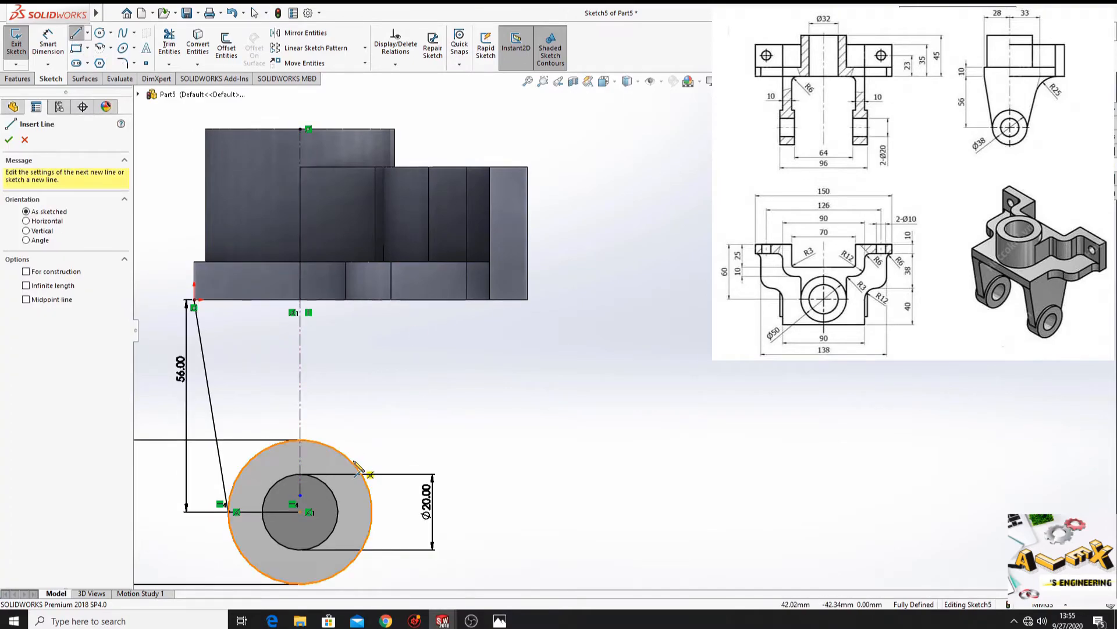
click(373, 511)
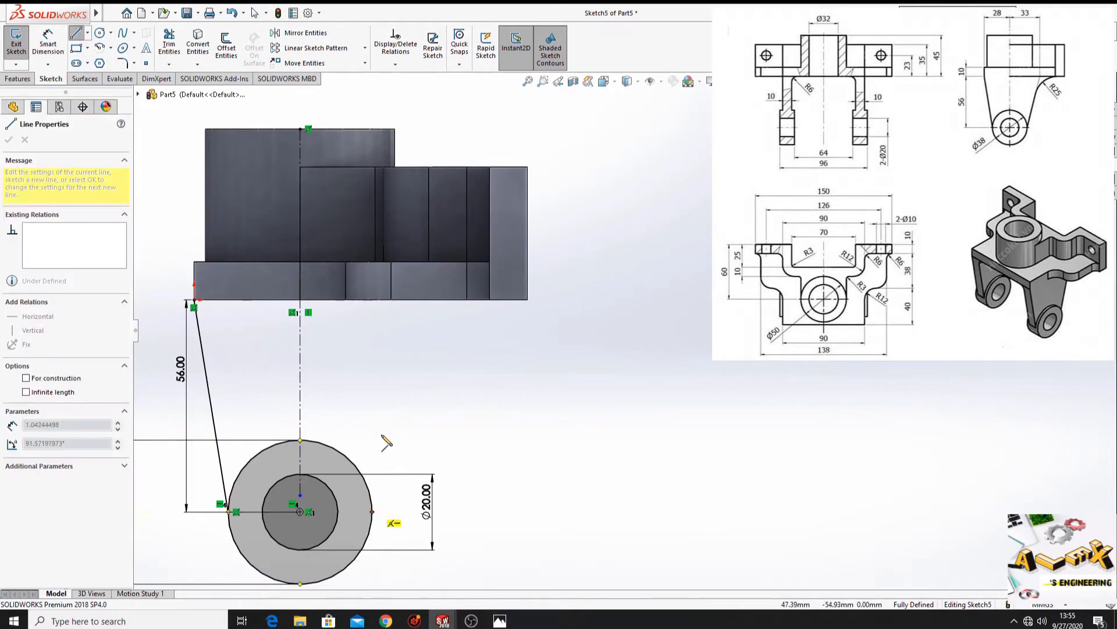
click(445, 300)
right_click(520, 340)
click(542, 359)
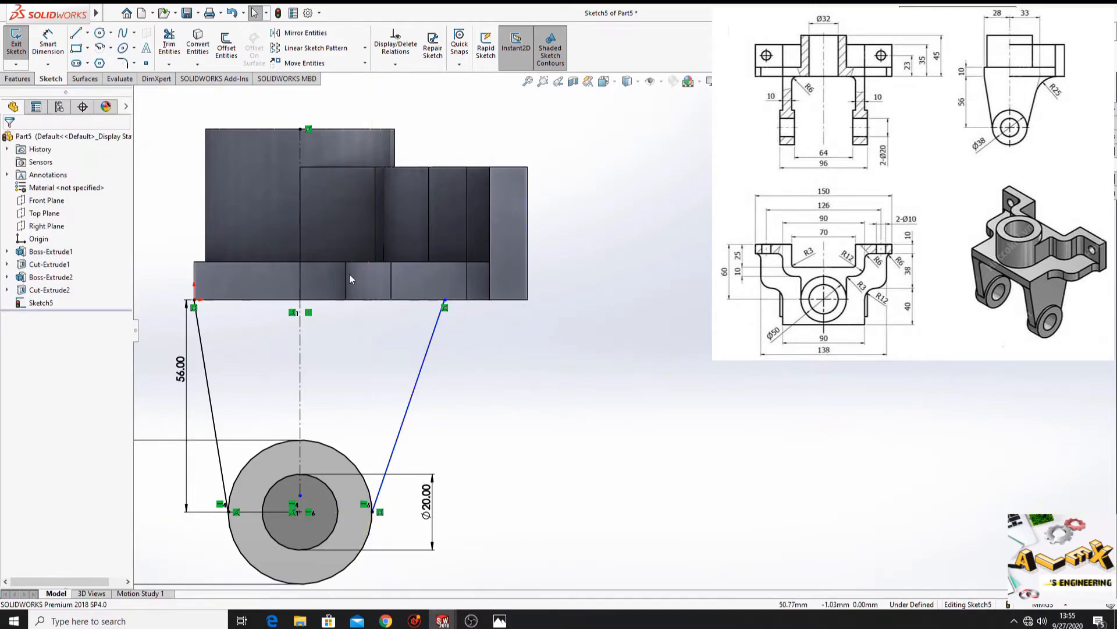
- Dimension the right slanted line's upper endpoint 33 mm from the centerline
click(55, 52)
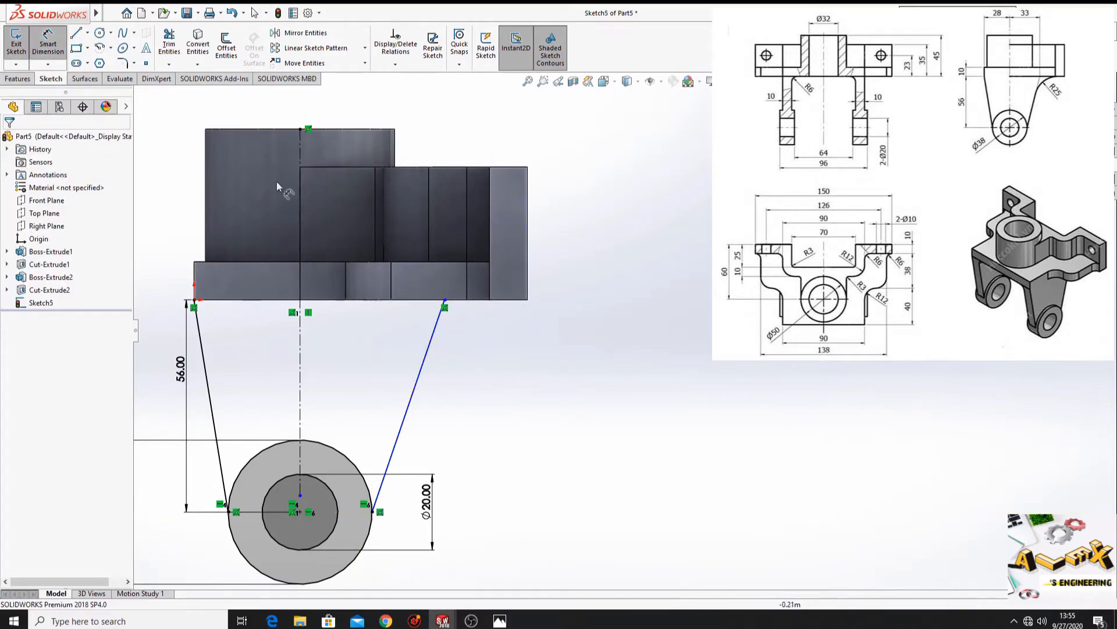
click(446, 301)
click(300, 335)
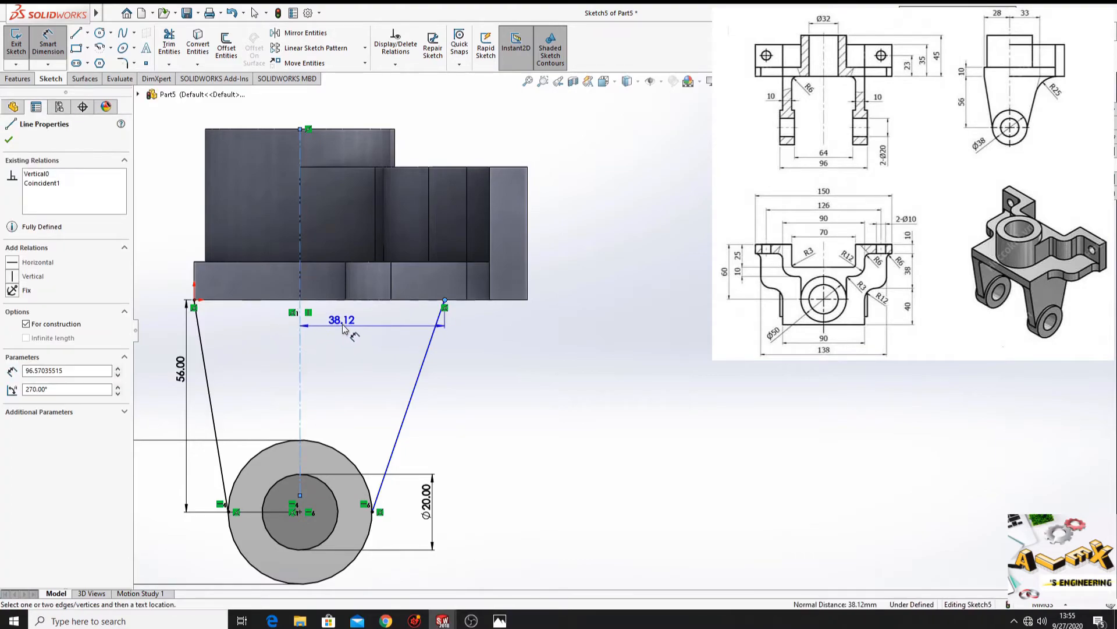
click(341, 327)
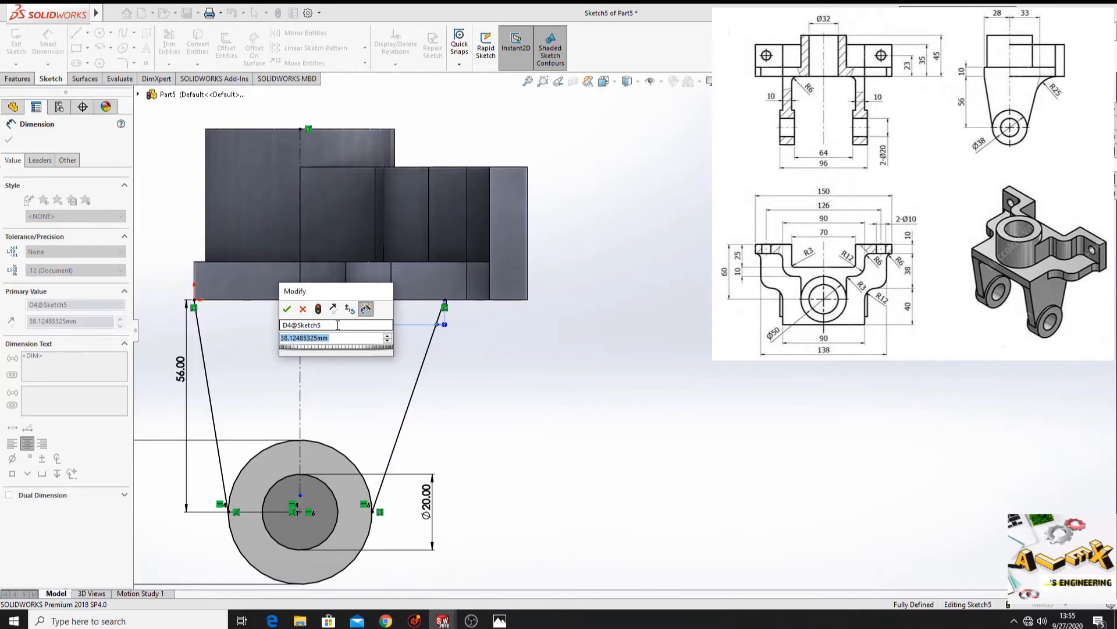
text(33)
key(Return)
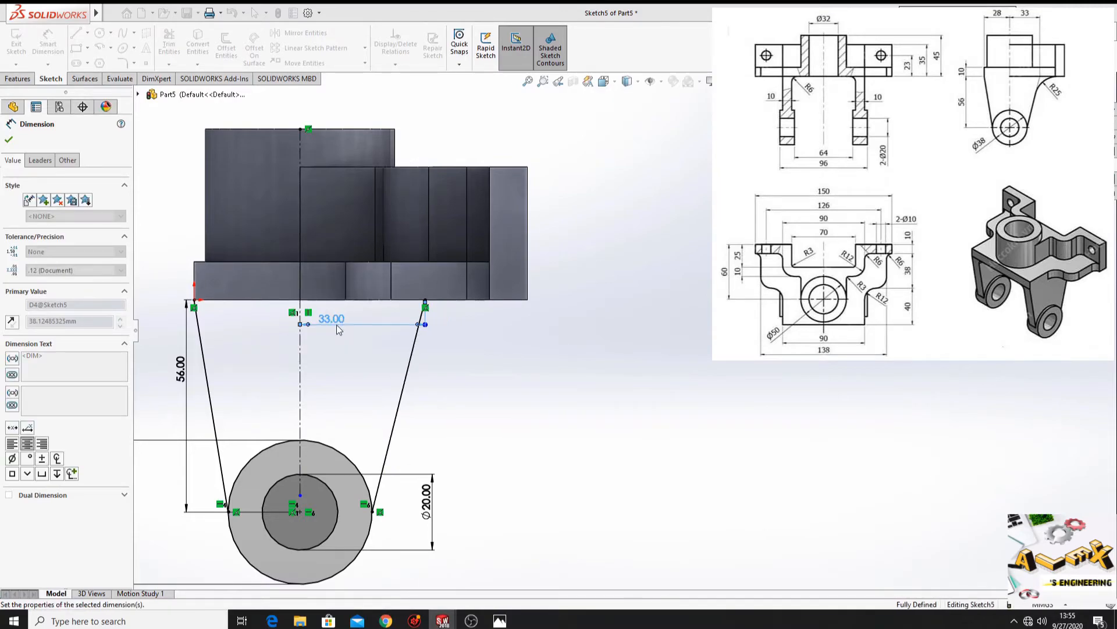
scroll(473, 351, down, 2)
right_click(476, 347)
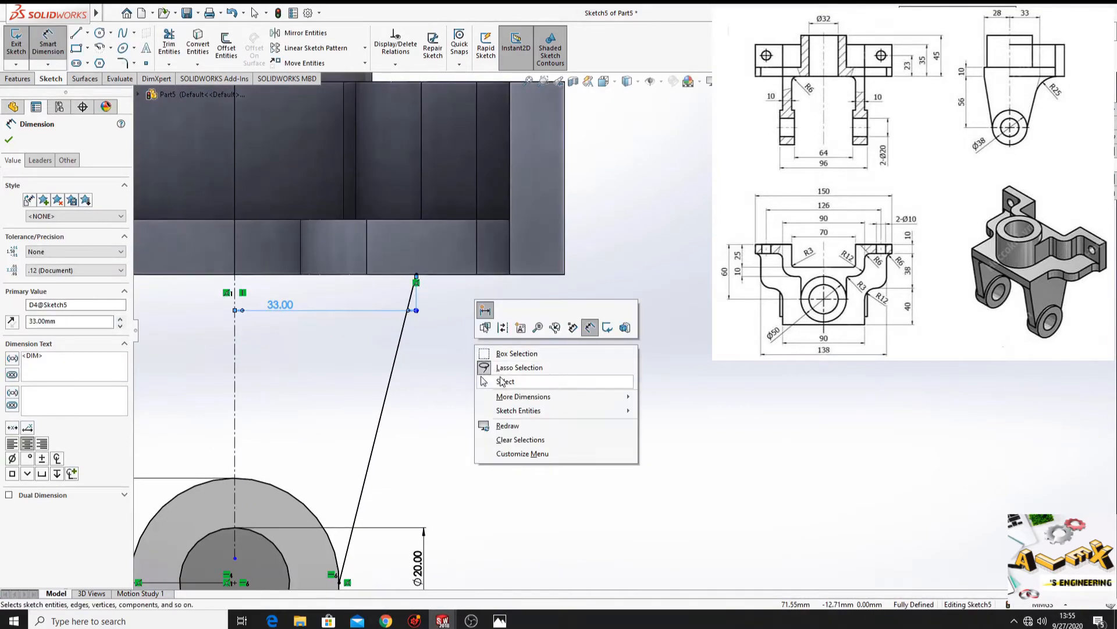
click(504, 382)
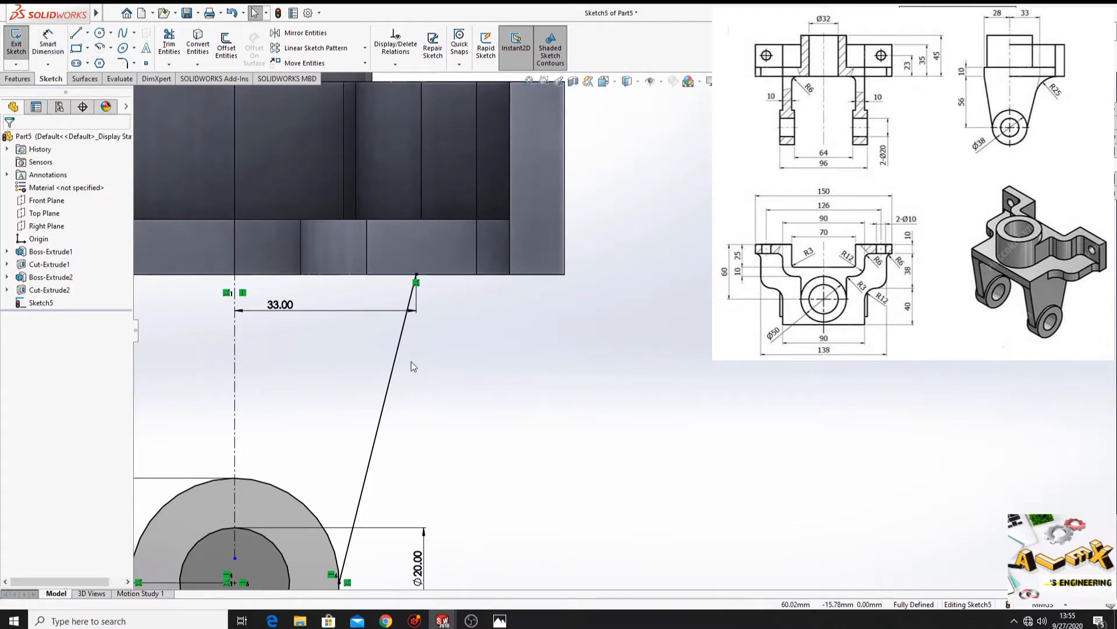
- Sketch a horizontal line about 24 mm long along the plate's bottom edge, outward from the right slanted line's upper endpoint
click(76, 35)
click(416, 274)
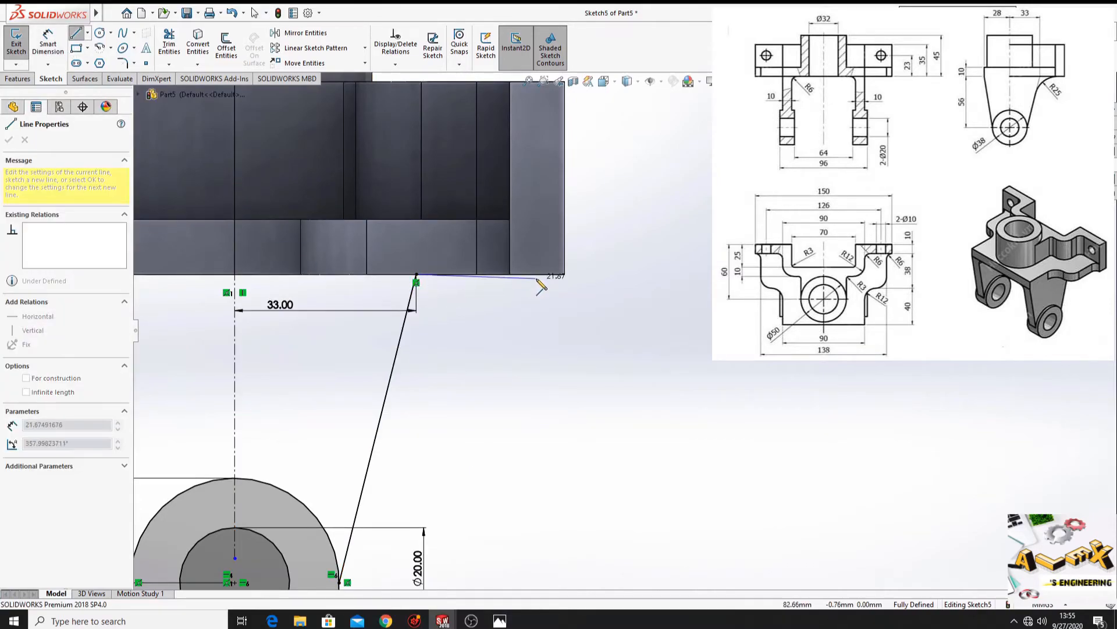
click(546, 275)
right_click(570, 301)
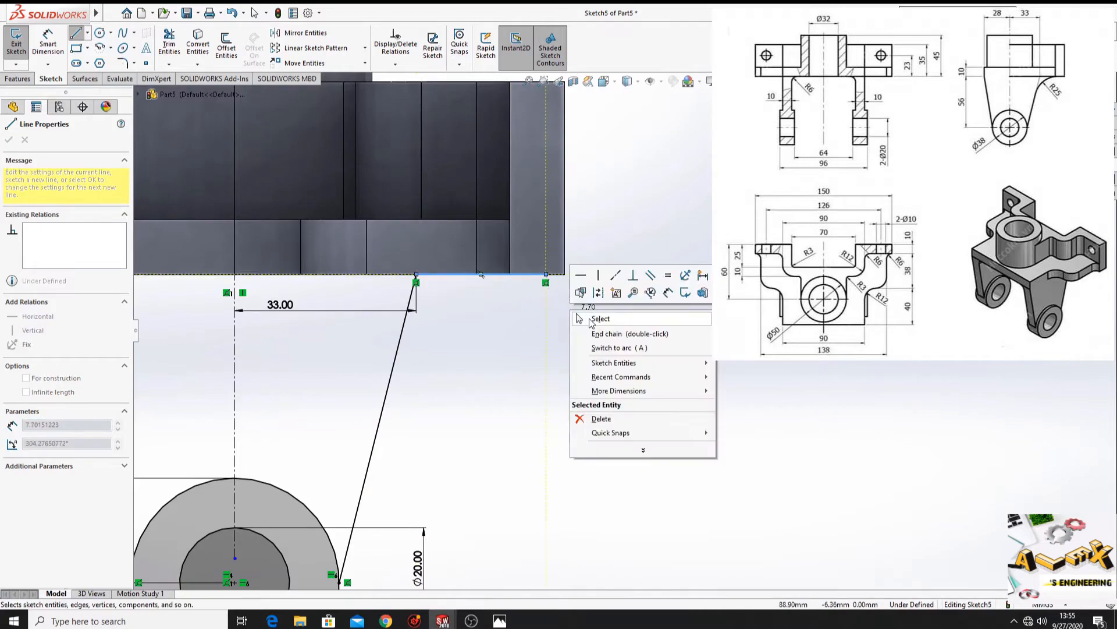
click(585, 318)
- Fillet the corner between the right slanted line and the horizontal line with a 25 mm radius
scroll(491, 315, up, 1)
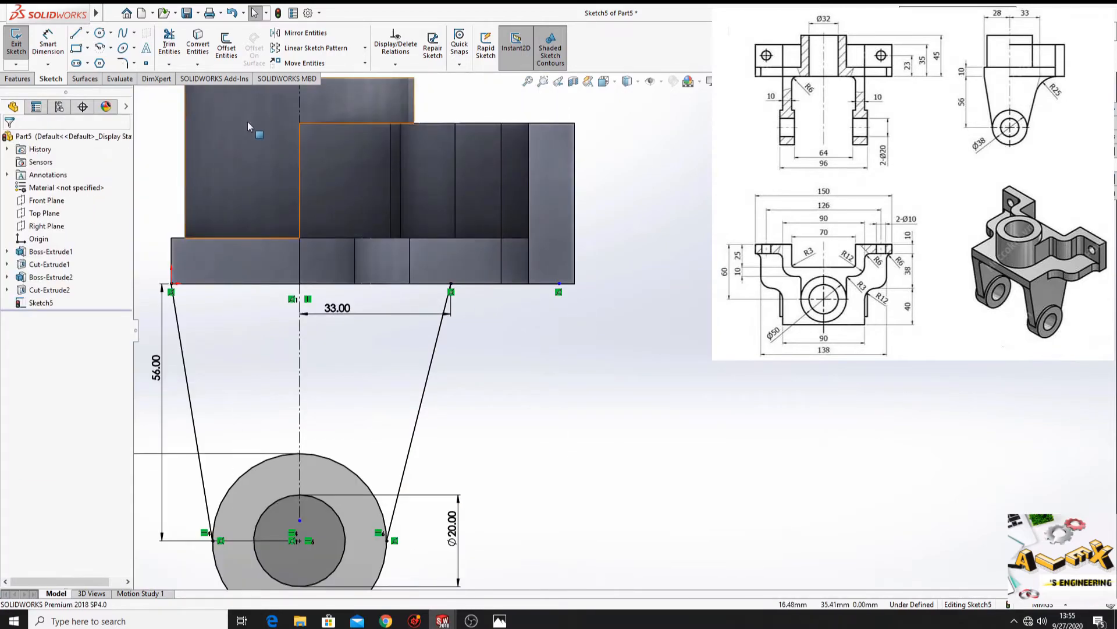
click(123, 64)
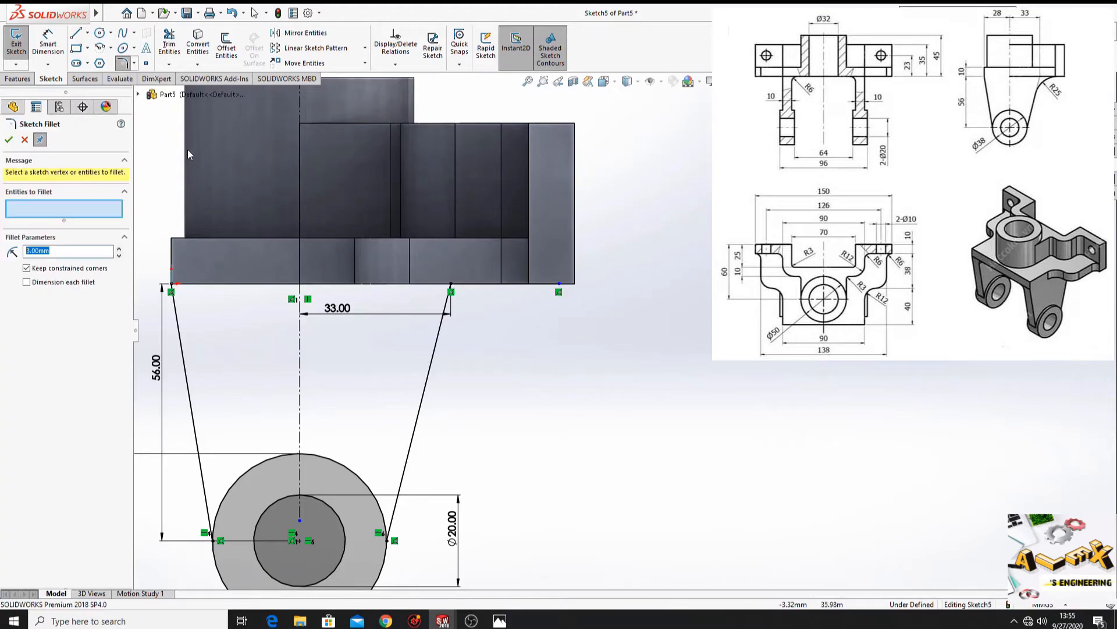
click(445, 330)
click(480, 287)
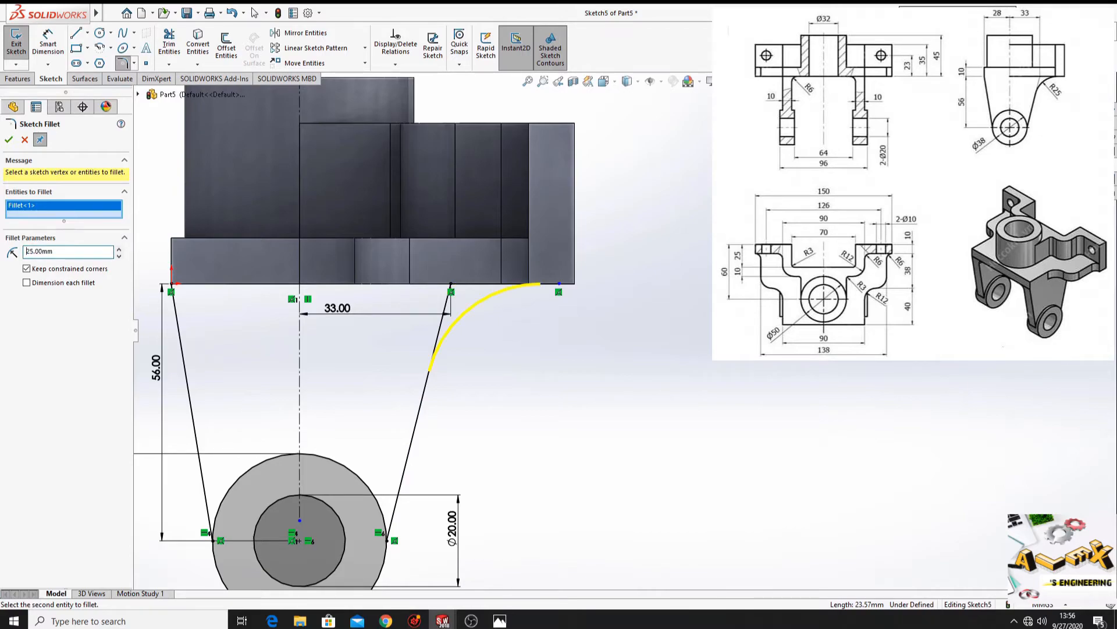
click(9, 140)
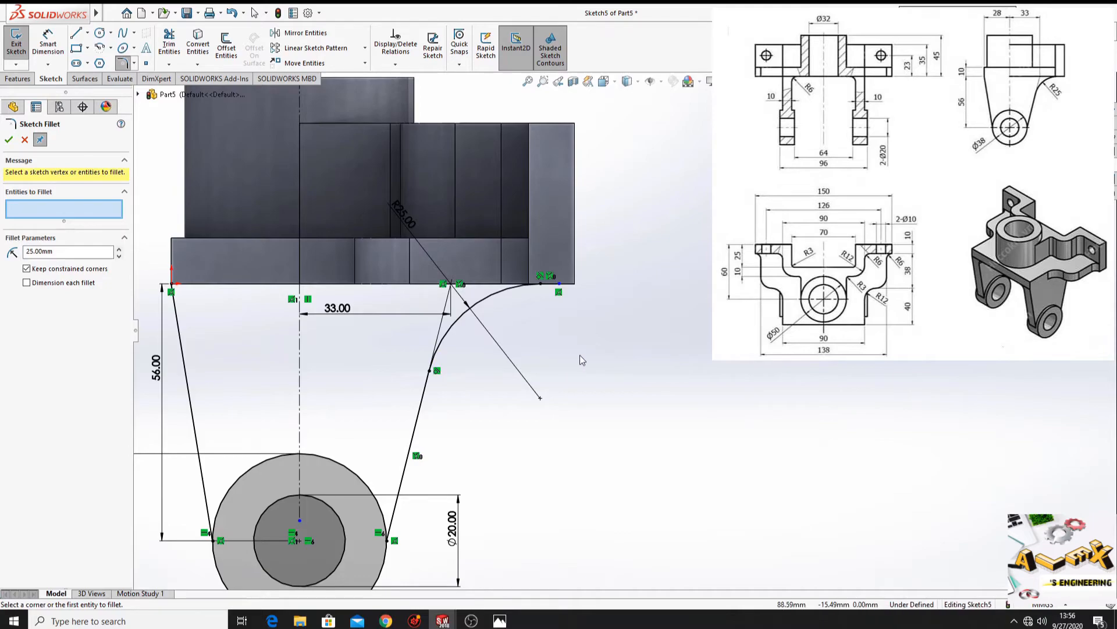
- Trim the leftover horizontal line segment beyond the upper end of the fillet arc
scroll(575, 355, down, 5)
ctrl+middle_drag(588, 251, 580, 530)
scroll(568, 518, down, 3)
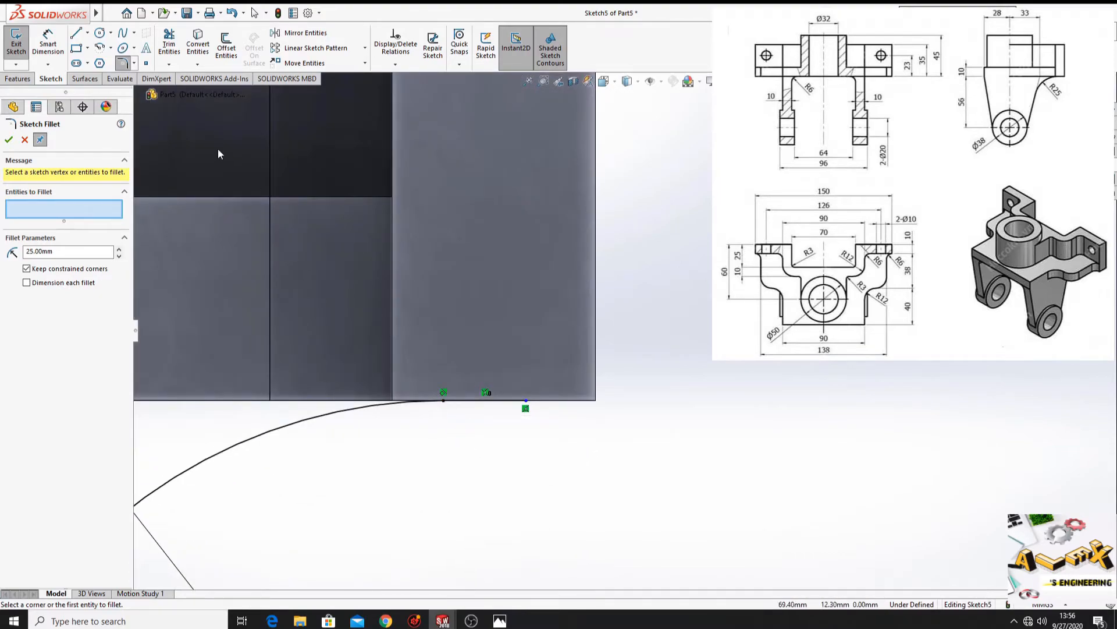
click(169, 44)
drag(478, 324, 458, 391)
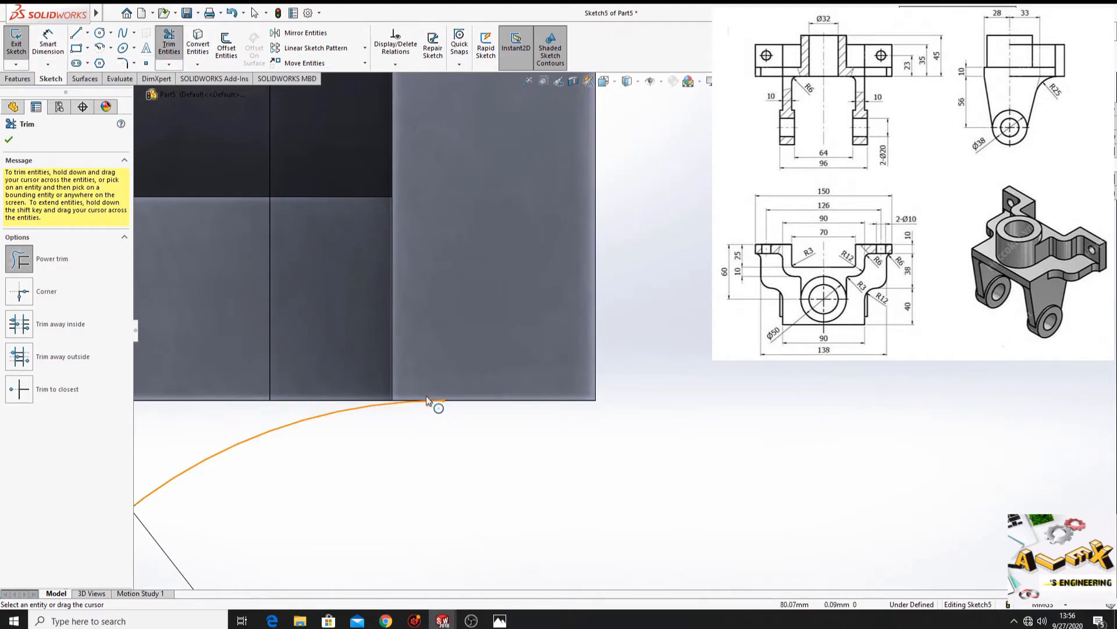
key(Escape)
- Make the fillet arc's upper endpoint coincident with the nearby model vertex on the plate's bottom edge
click(443, 401)
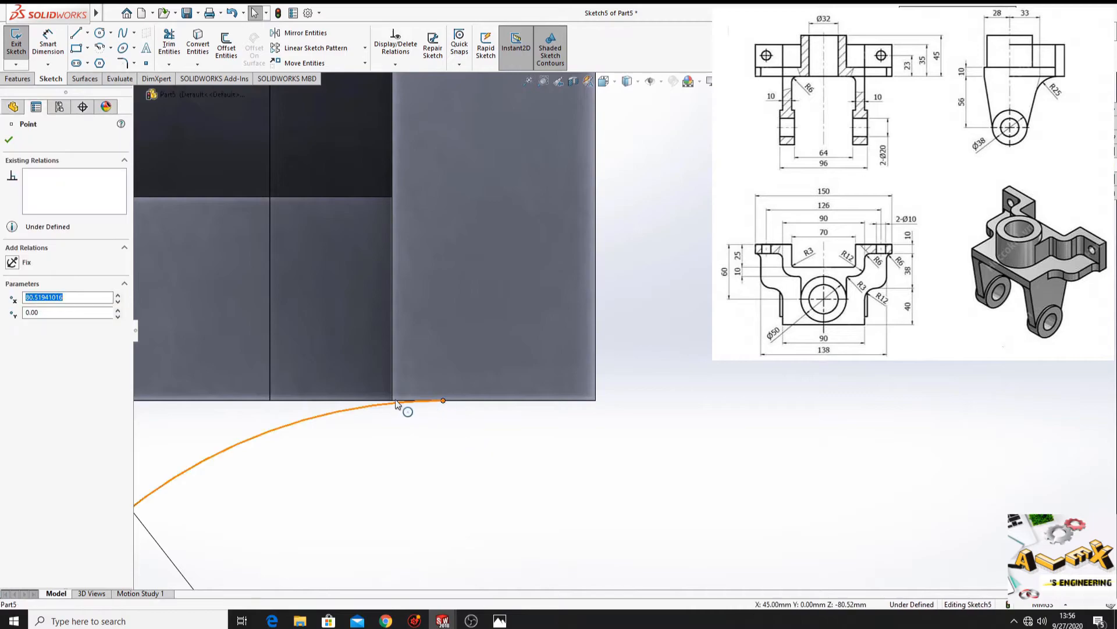
ctrl+click(392, 401)
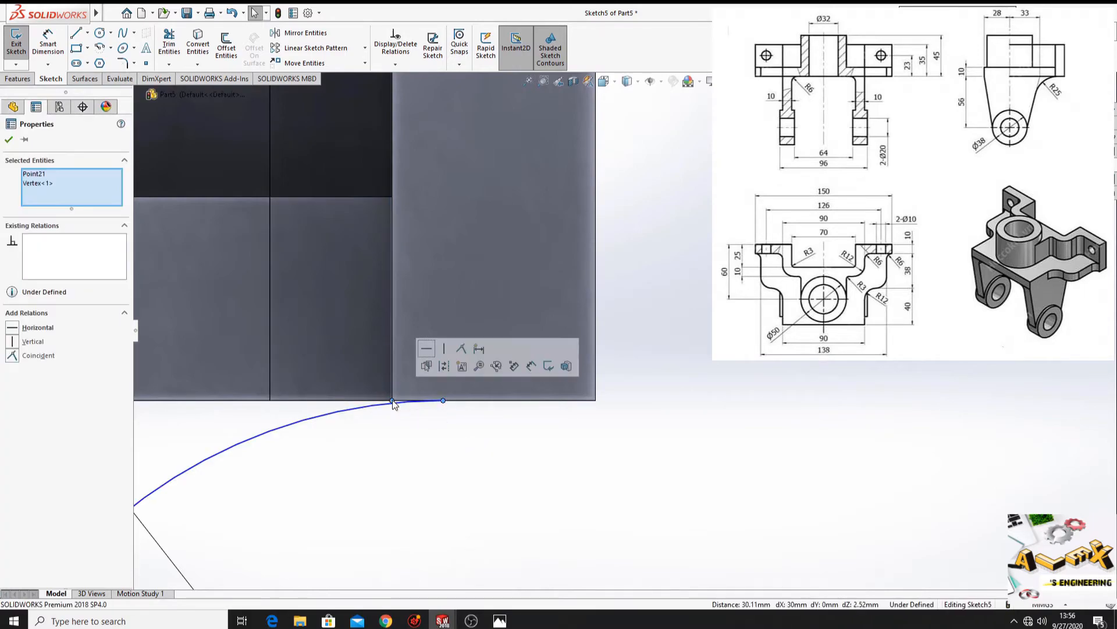
click(462, 349)
click(449, 487)
scroll(461, 481, down, 3)
scroll(472, 449, down, 3)
ctrl+middle_drag(456, 291, 492, 509)
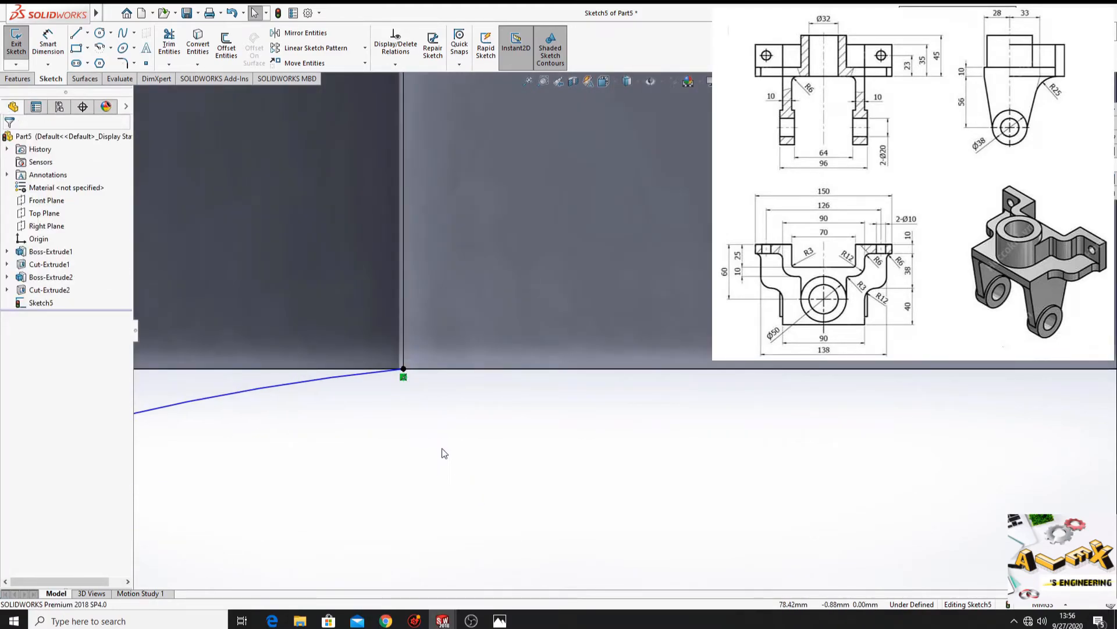
- Dimension the horizontal distance from the centerline to the fillet arc's lower endpoint, accepting the proposed value
scroll(448, 455, up, 6)
scroll(543, 492, down, 1)
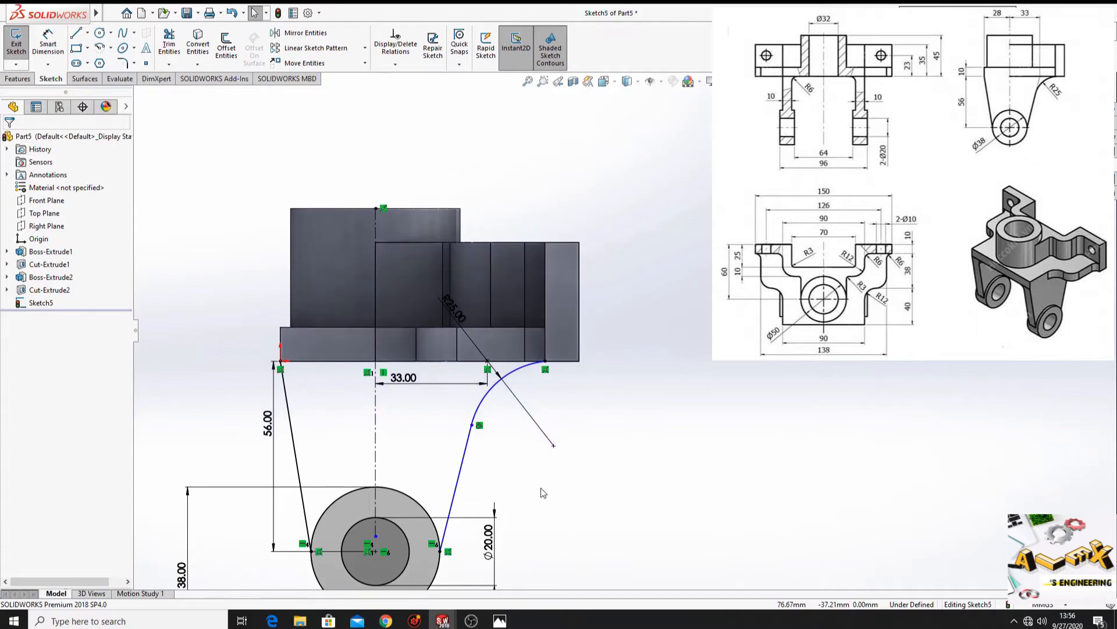
scroll(543, 492, down, 3)
mouse_move(506, 449)
ctrl+middle_down()
mouse_move(498, 433)
mouse_move(511, 442)
ctrl+middle_up()
click(47, 44)
click(440, 347)
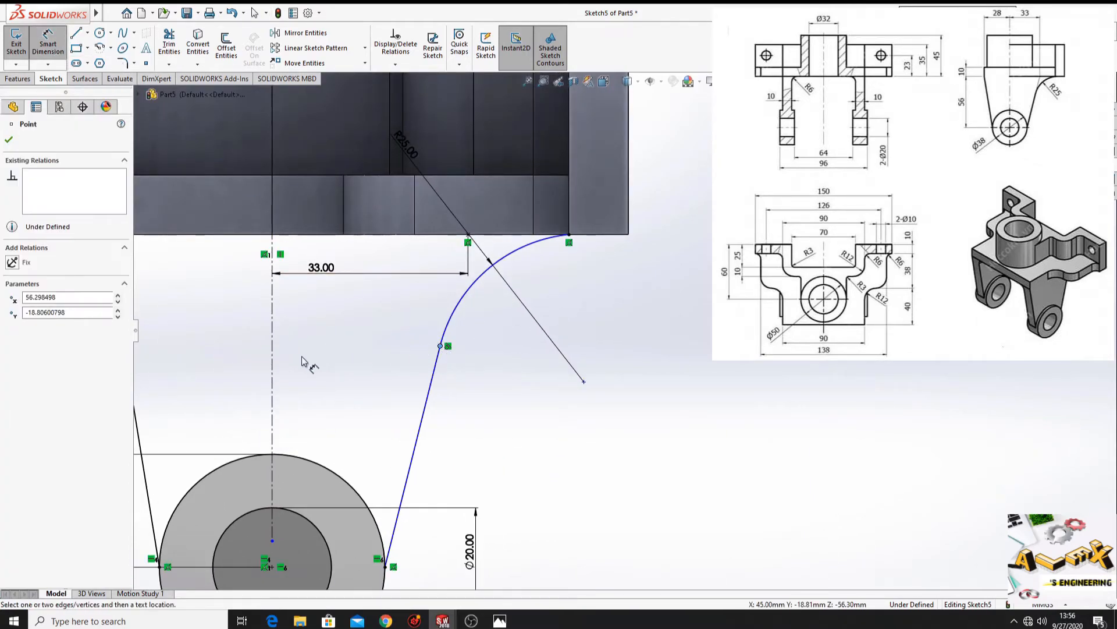
click(273, 373)
click(337, 357)
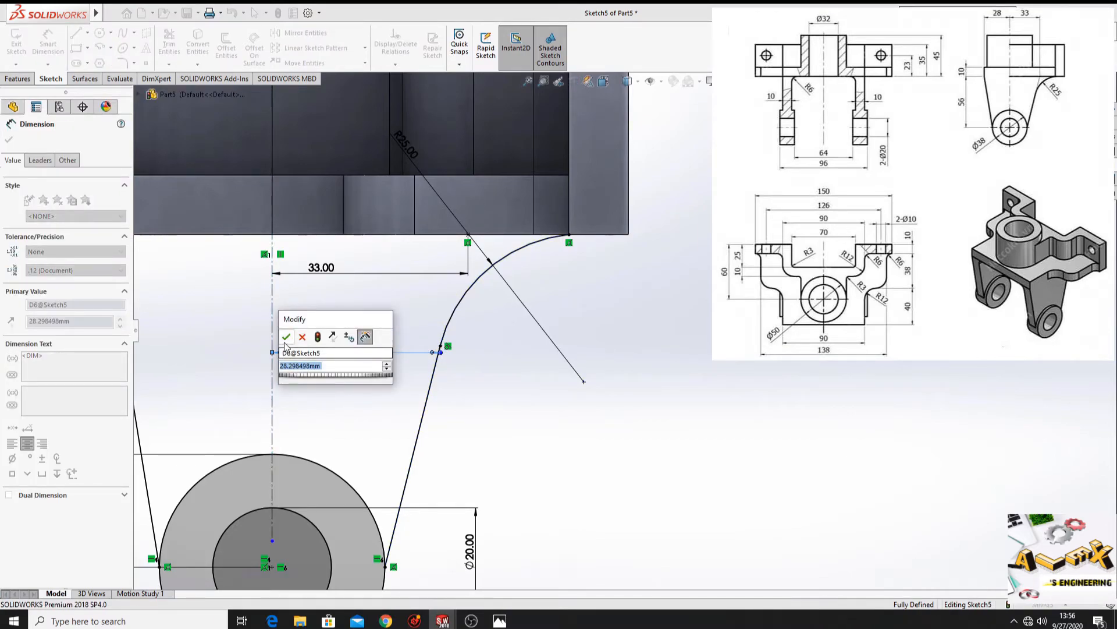
click(285, 337)
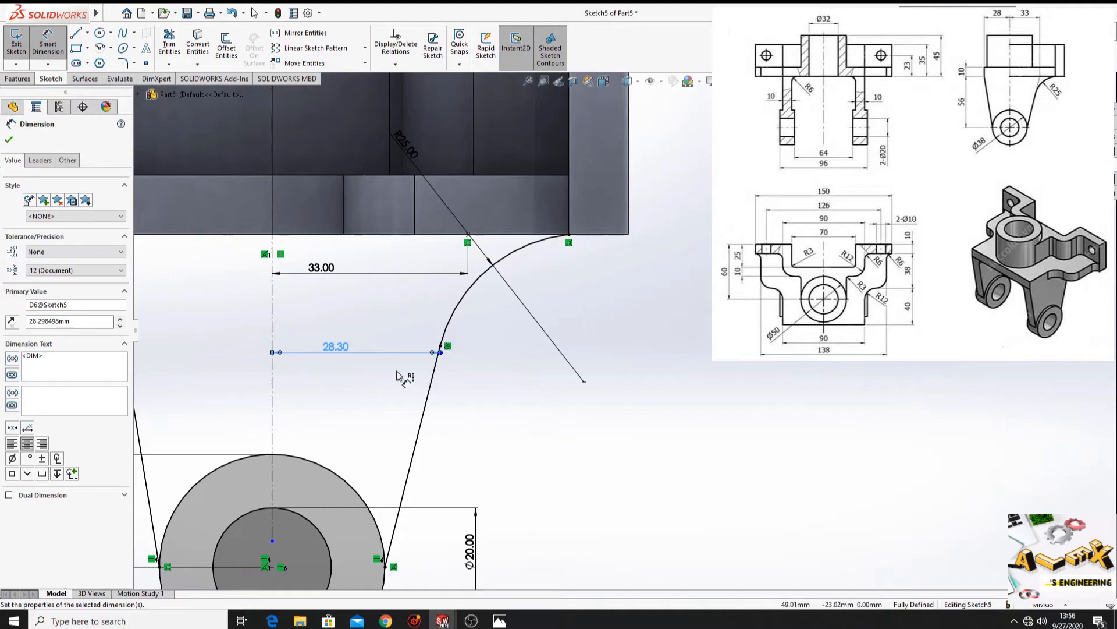
- Trim away the outer circle's upper arc between the two slanted lines
key(f)
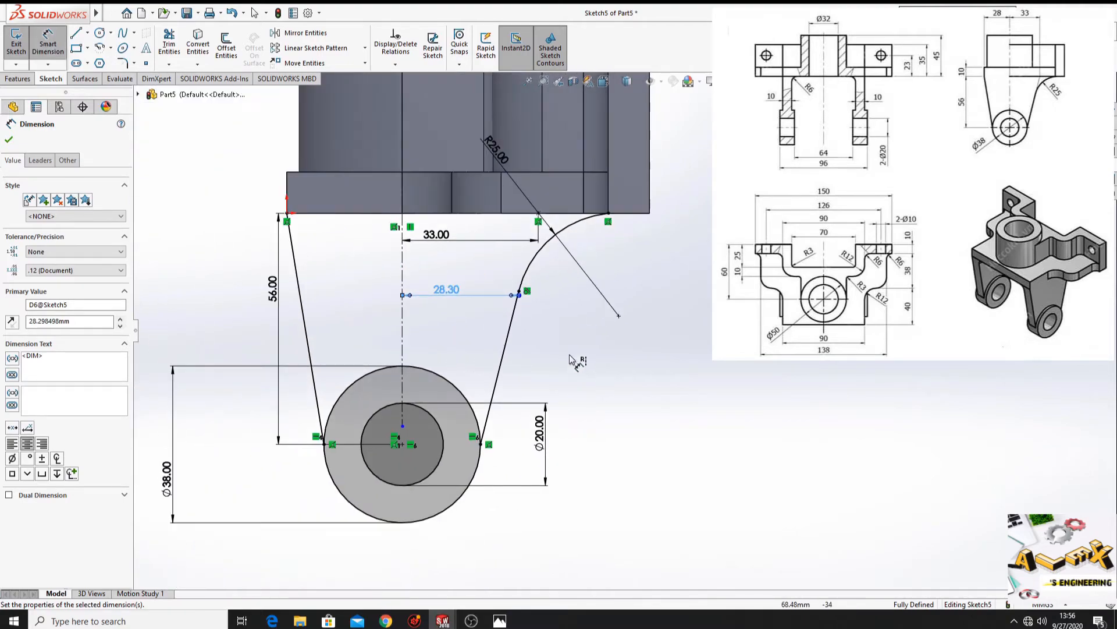
click(169, 45)
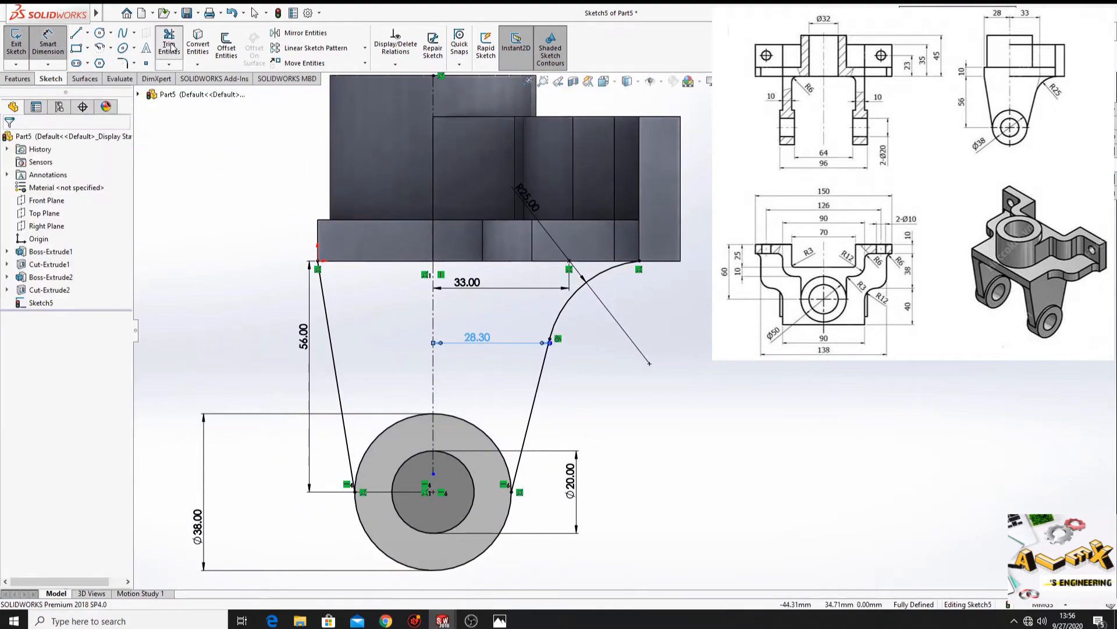
drag(406, 397, 406, 434)
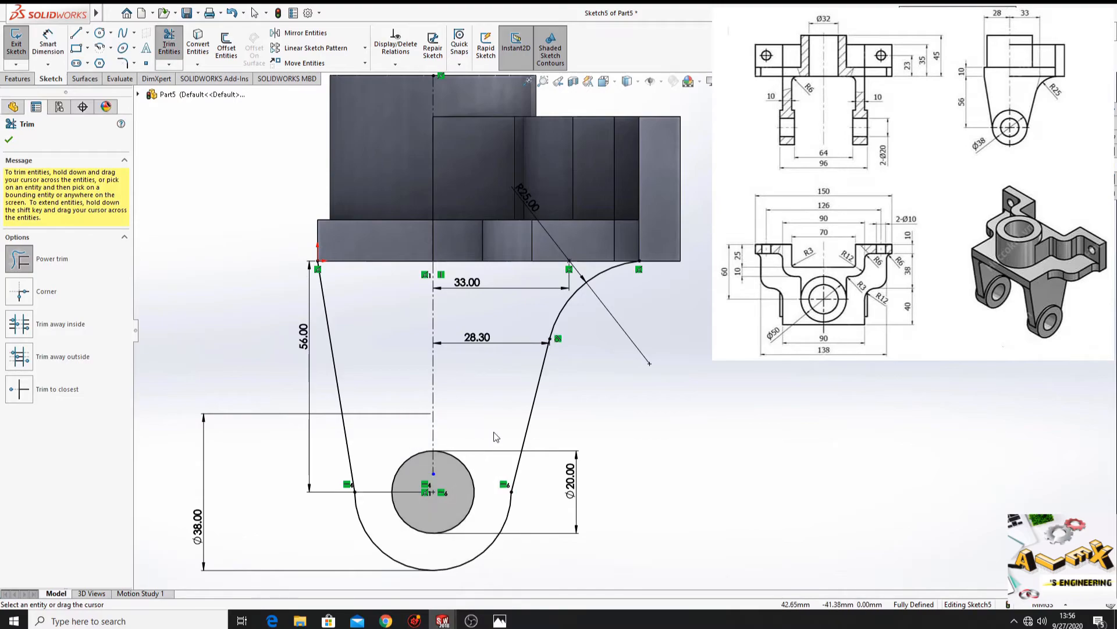
- Close the lug outline with a horizontal line from the slanted side's upper end to the R25 arc's upper endpoint
click(9, 139)
click(76, 35)
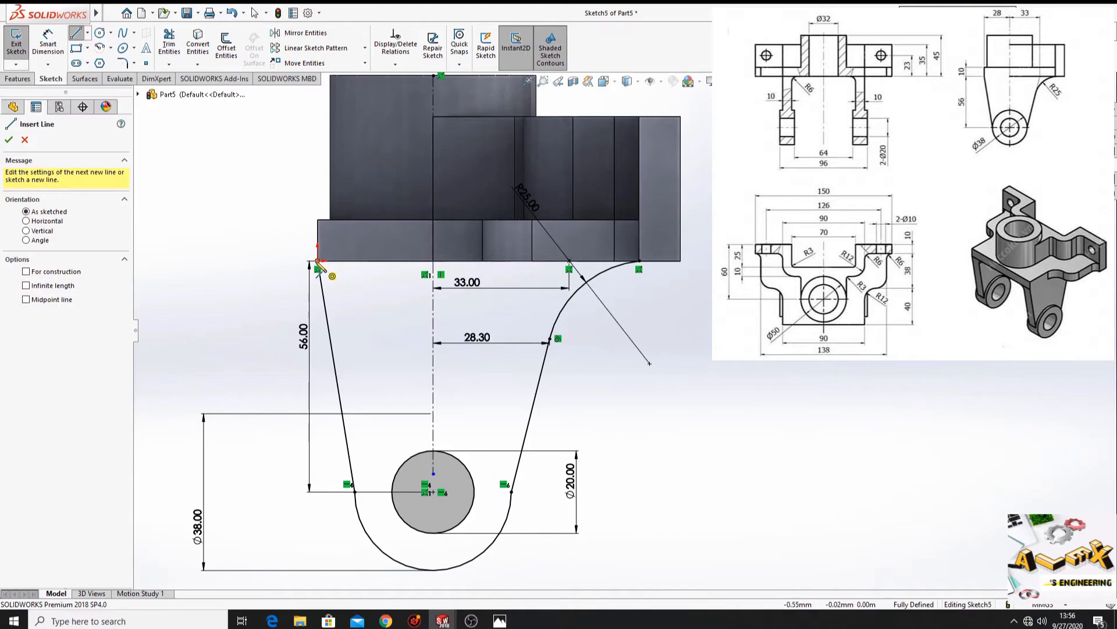
click(317, 261)
click(639, 262)
right_click(663, 321)
click(682, 346)
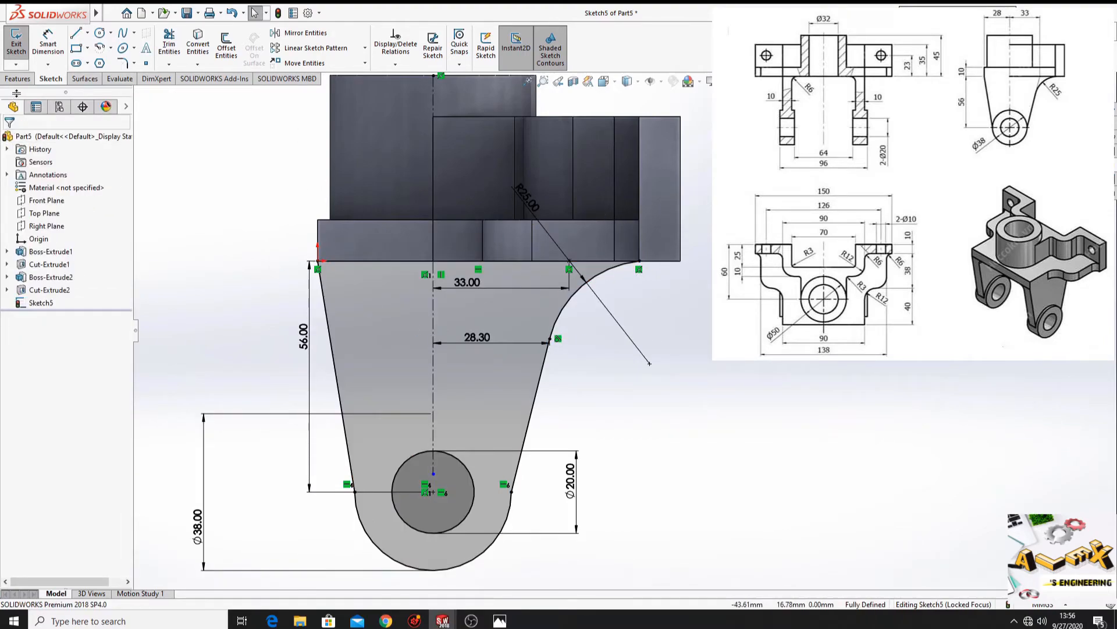
- Extrude the closed lug profile 10 mm in the reversed direction, inward under the plate, merged with the body
click(28, 79)
click(21, 50)
middle_drag(455, 385, 424, 394)
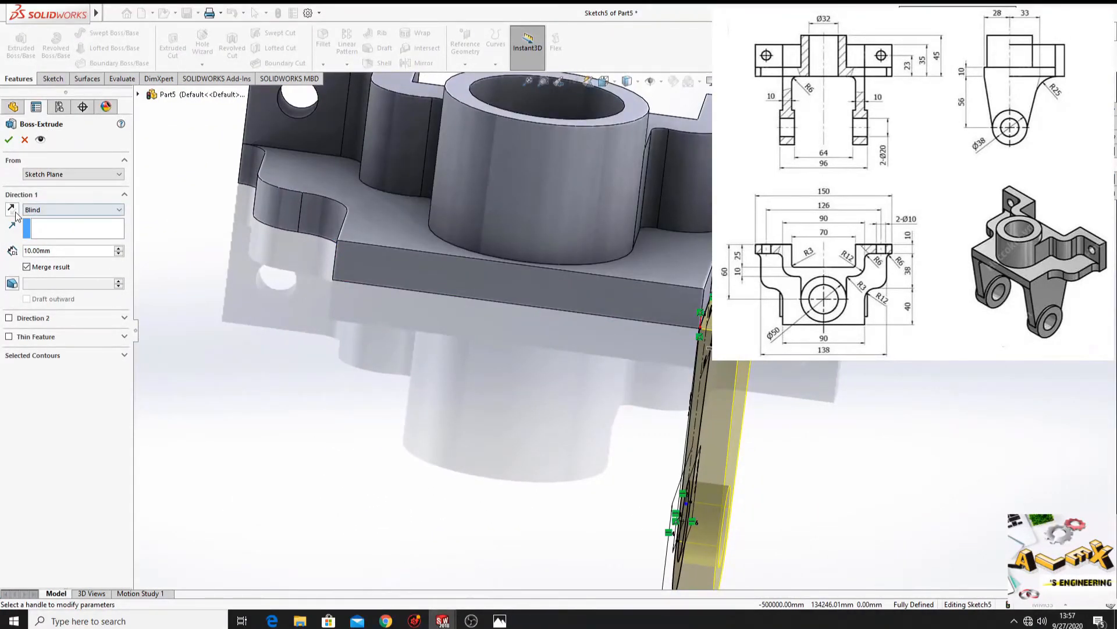
click(13, 211)
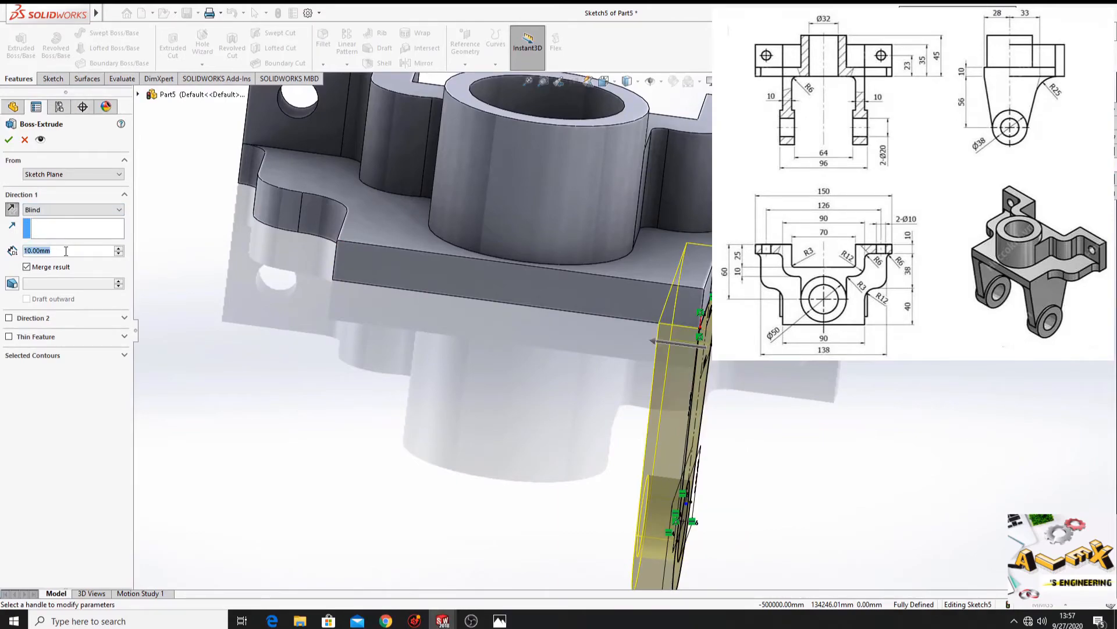
click(8, 139)
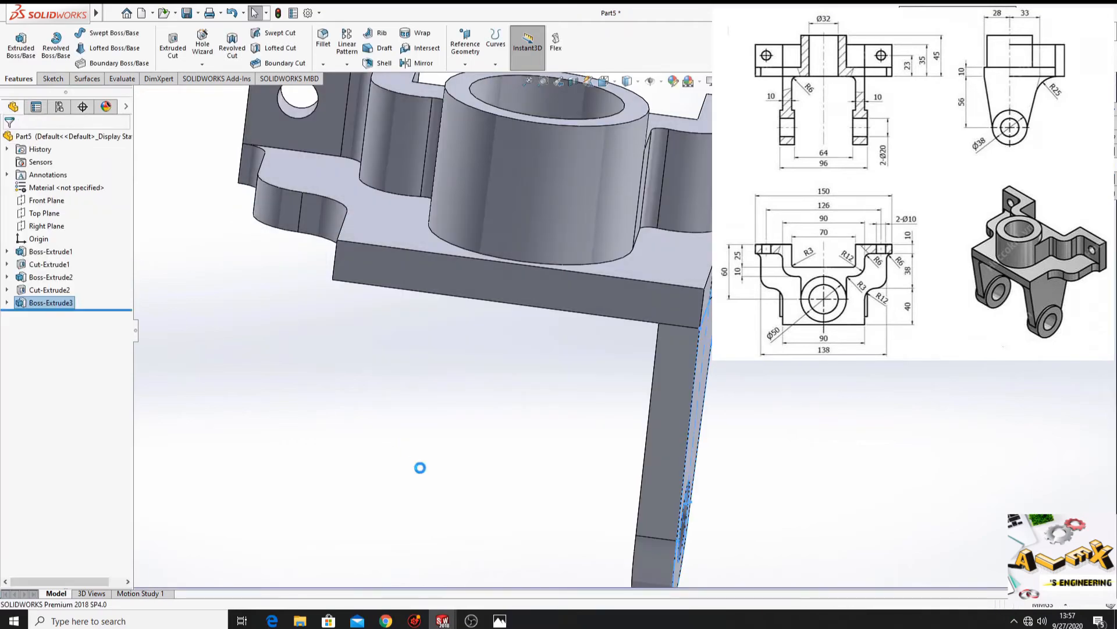
- Start a sketch on the lug's outer face and draw a circle around the 20 mm hole, within the rounded end
middle_drag(463, 498, 497, 409)
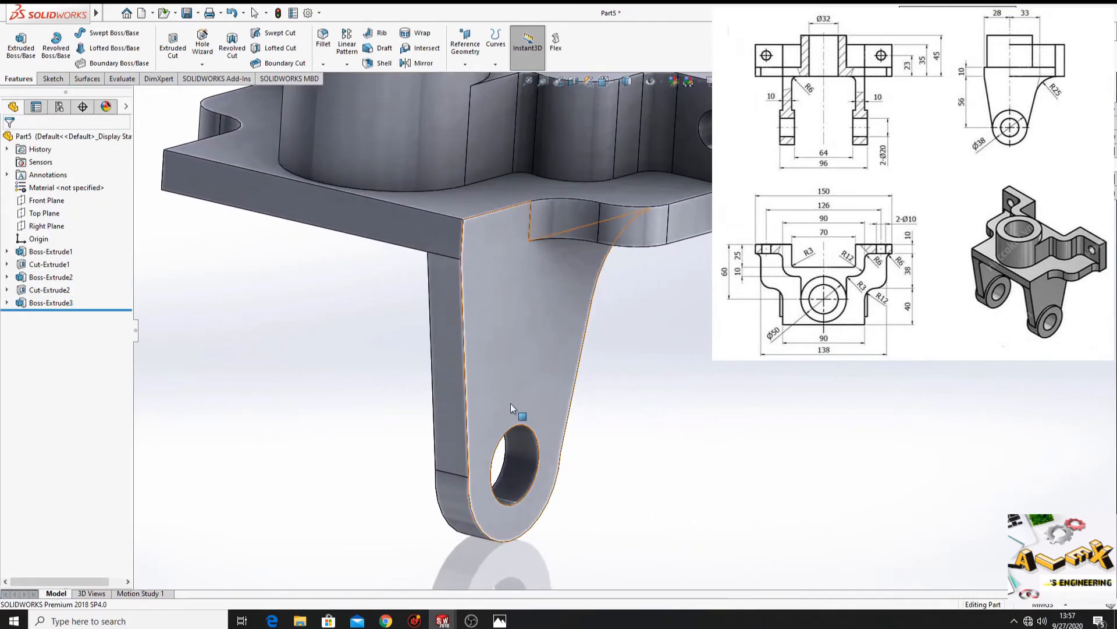
click(507, 403)
click(560, 374)
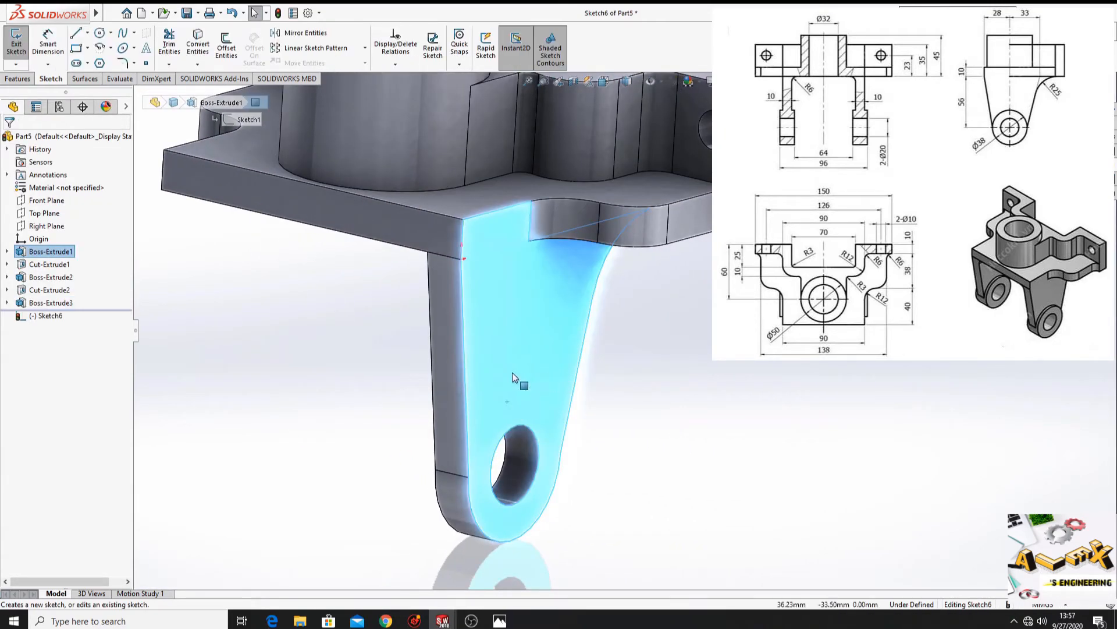
click(46, 316)
click(79, 300)
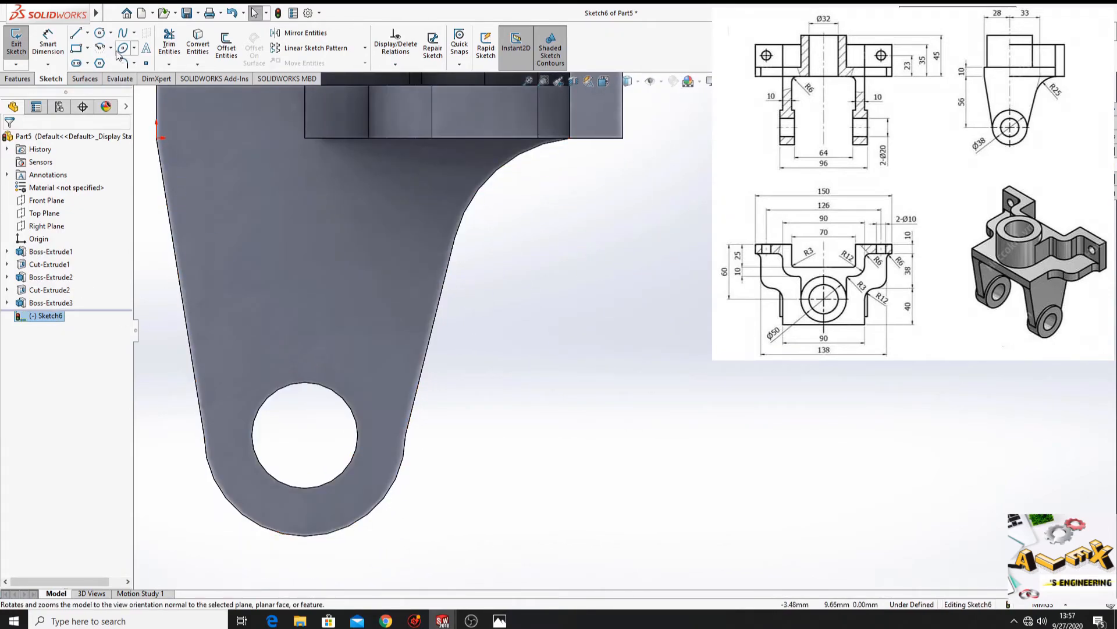
click(99, 35)
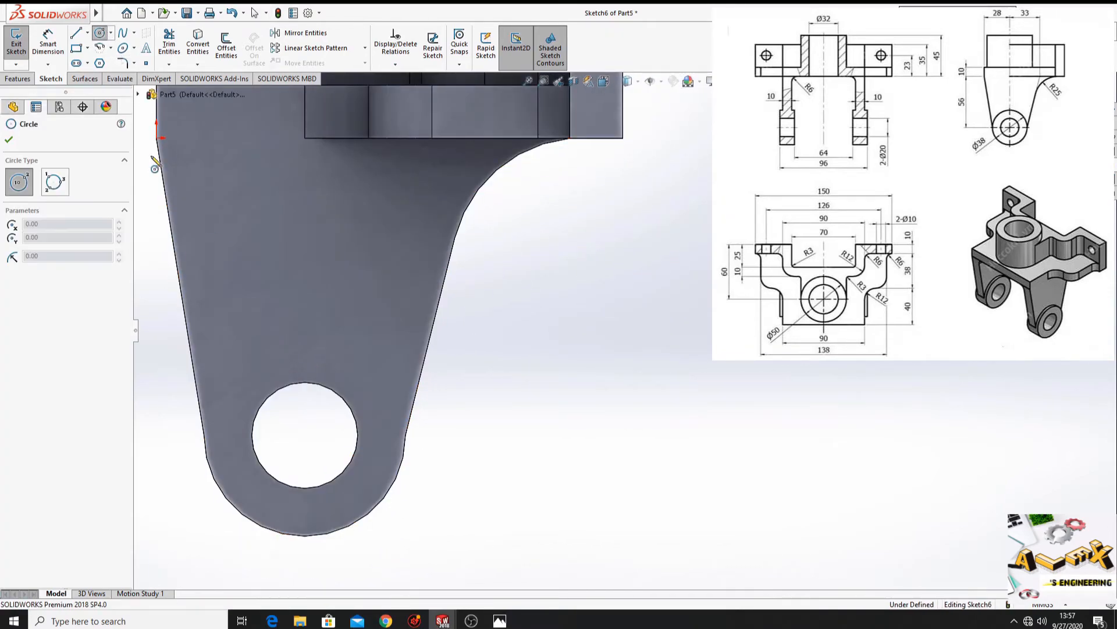
click(305, 437)
click(388, 453)
right_click(483, 401)
click(513, 459)
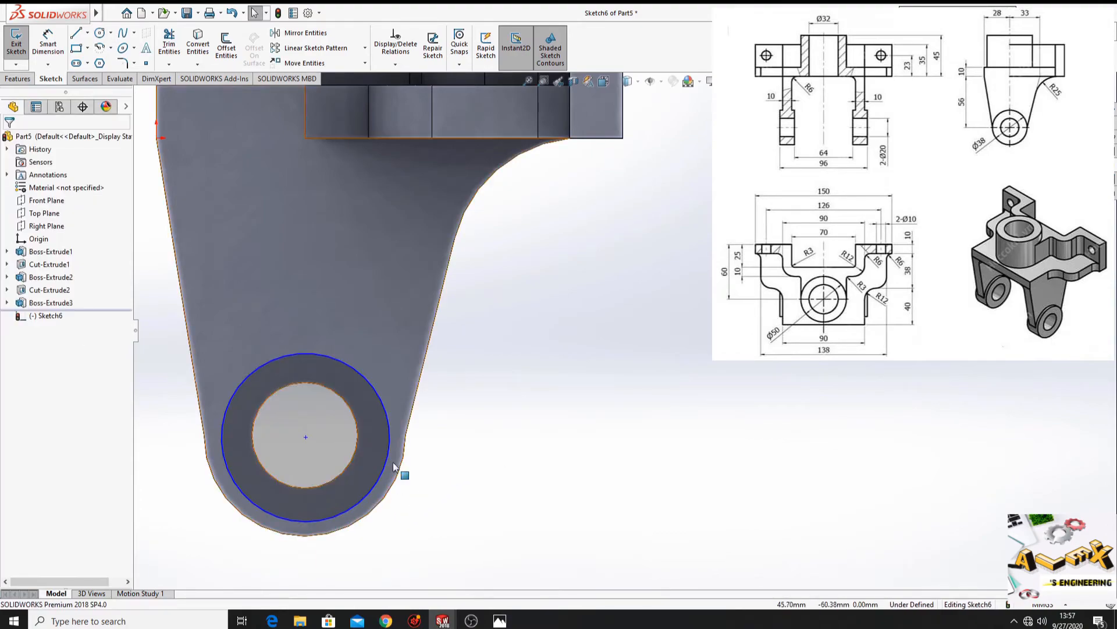
- Make the new circle coradial with the lug's rounded end edge
click(382, 476)
ctrl+click(386, 501)
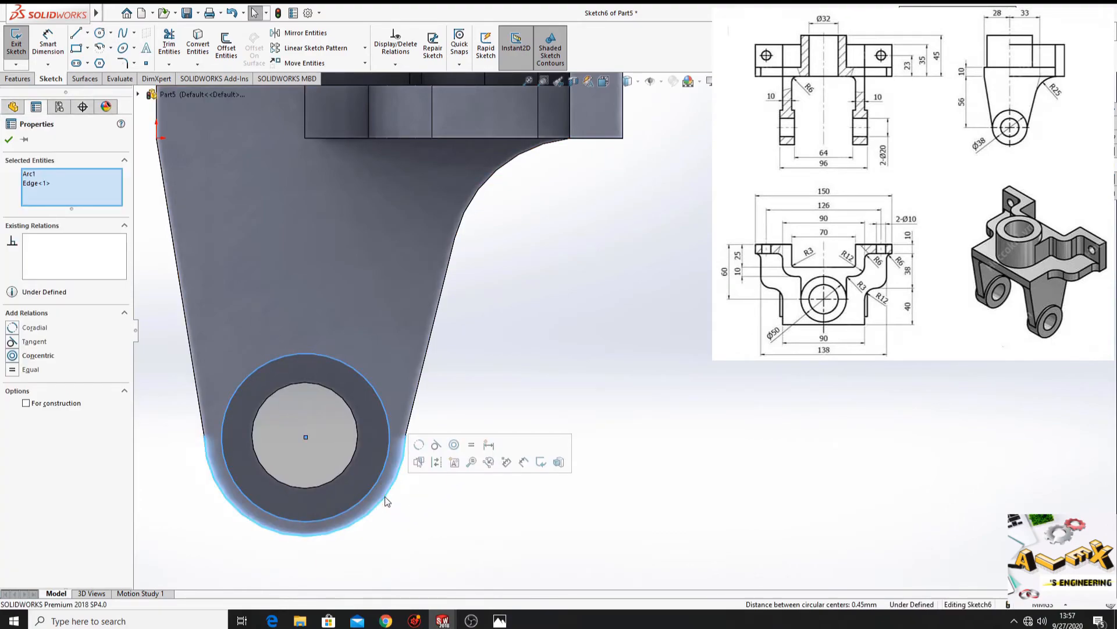
click(420, 449)
click(430, 527)
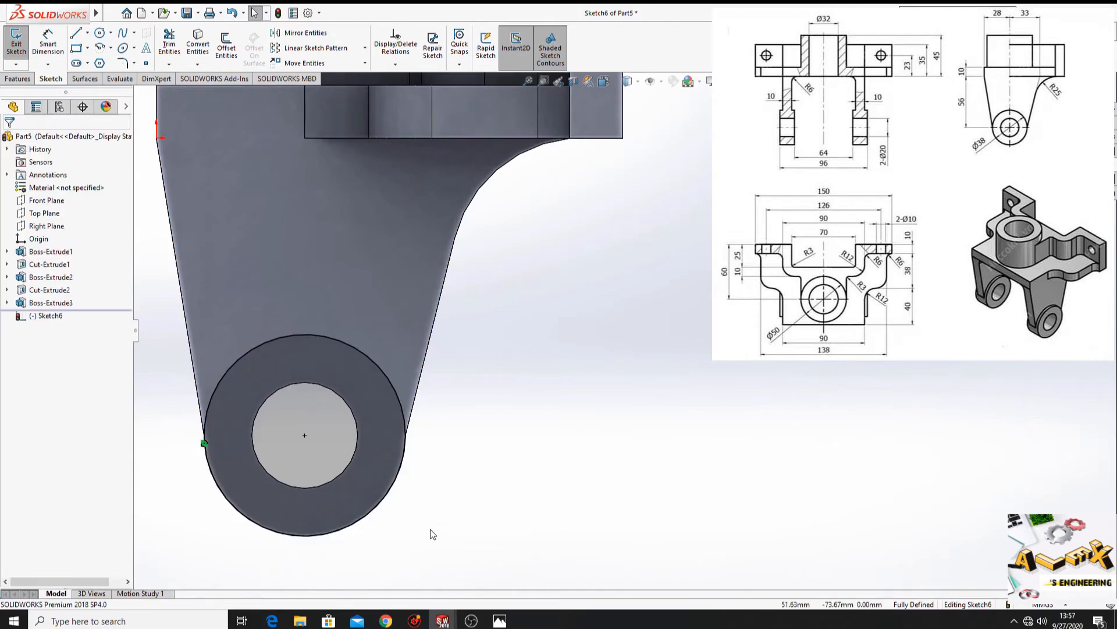
- Convert the edge of the lug's 20 mm hole into a sketch circle
click(199, 44)
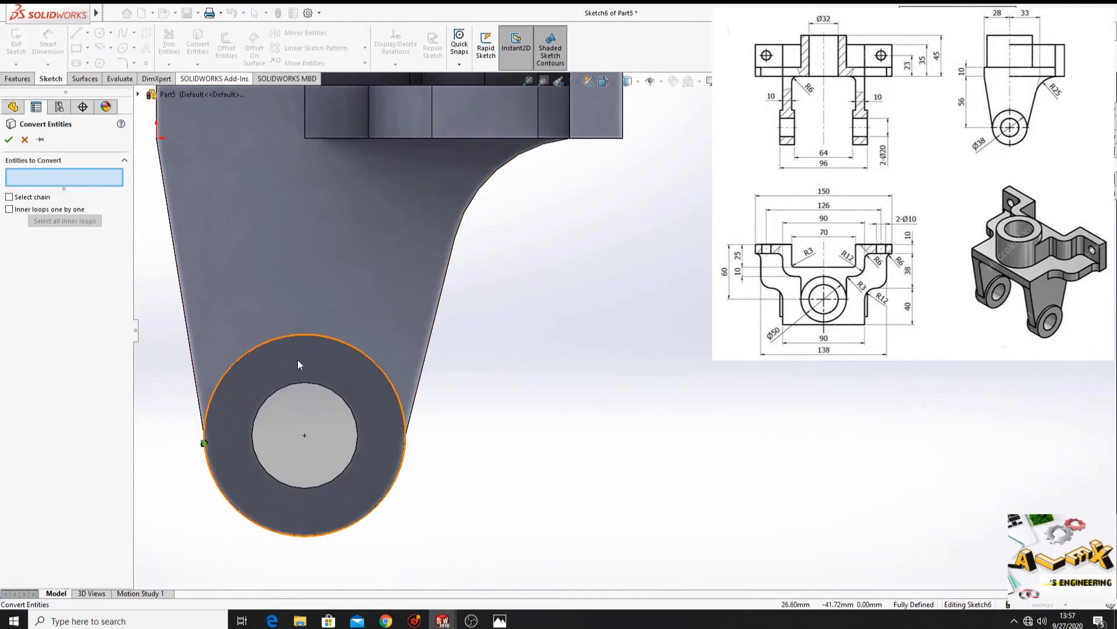
click(292, 386)
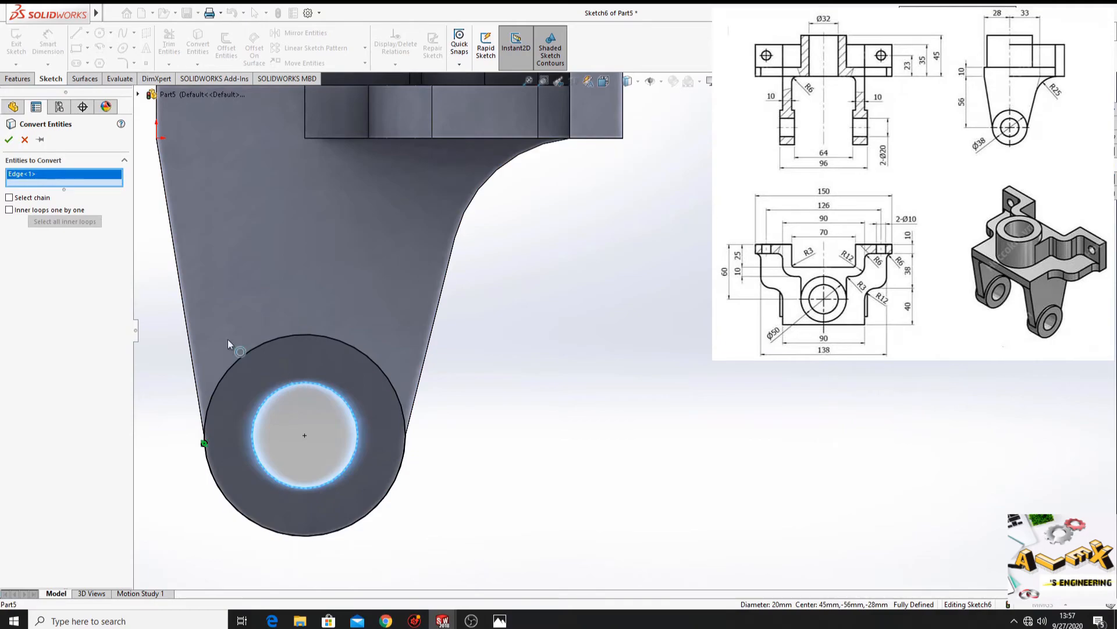
click(9, 139)
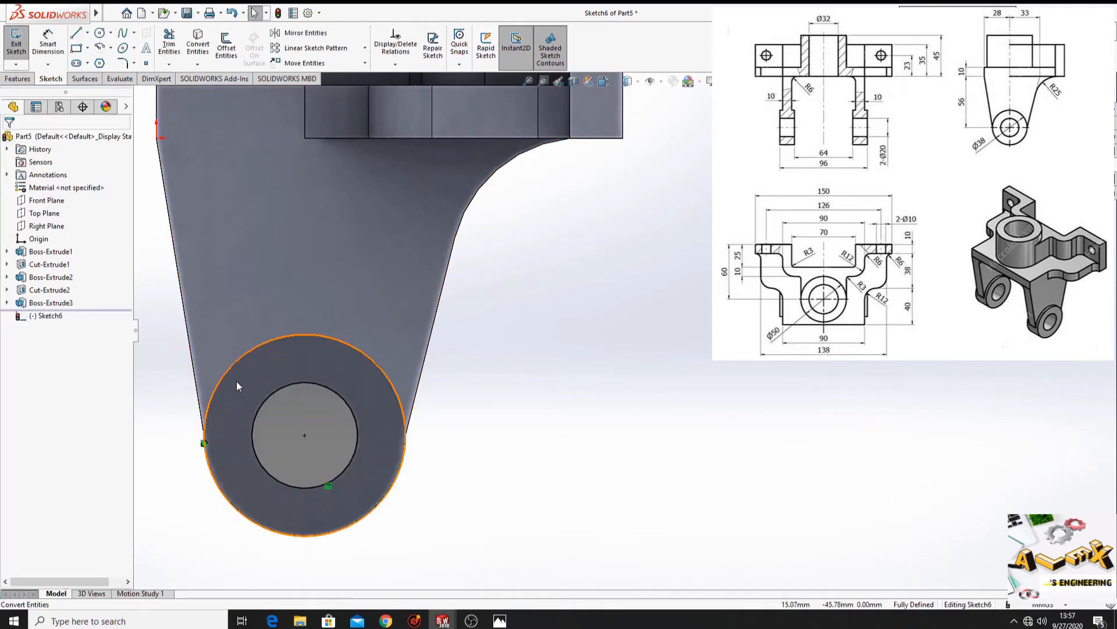
- Extrude the ring profile 3 mm outward and 13 mm in the second direction to form the lug's boss
click(14, 80)
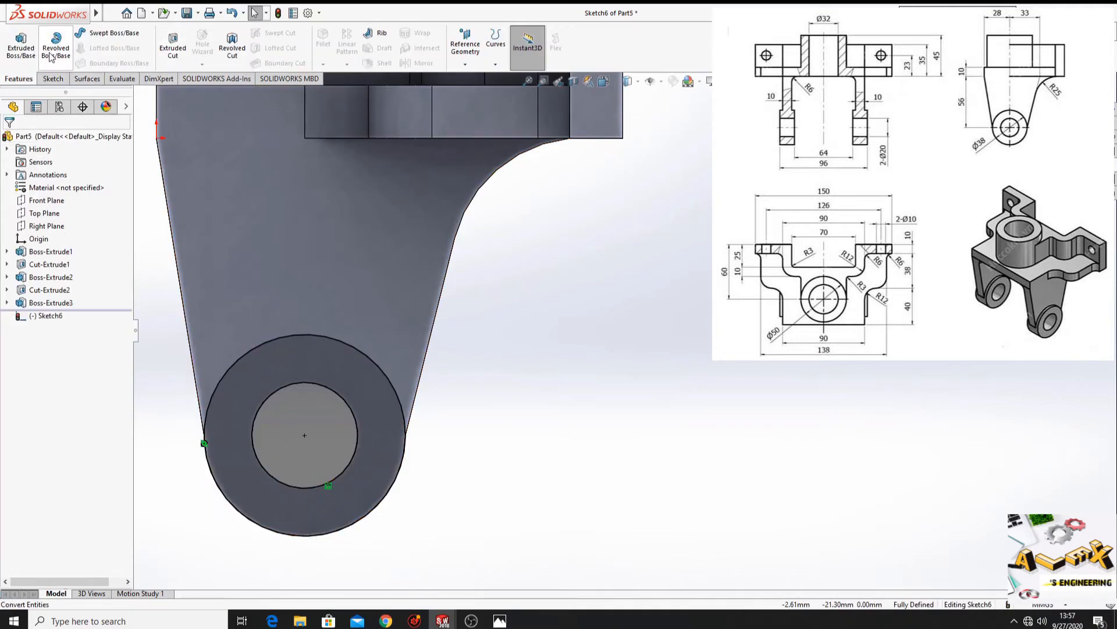
click(26, 56)
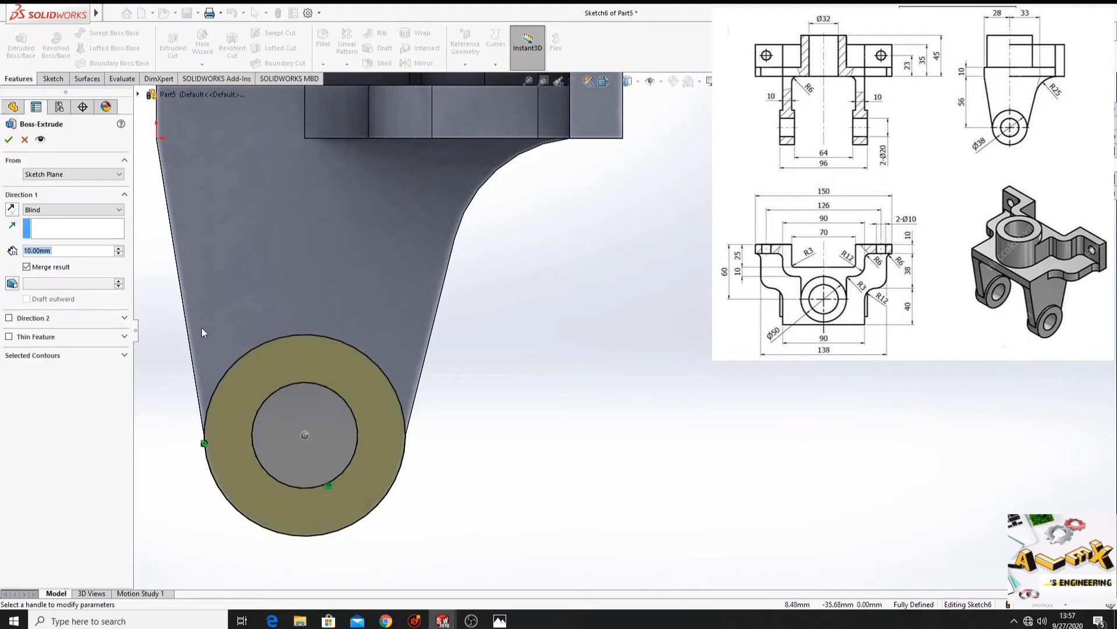
middle_drag(296, 379, 461, 426)
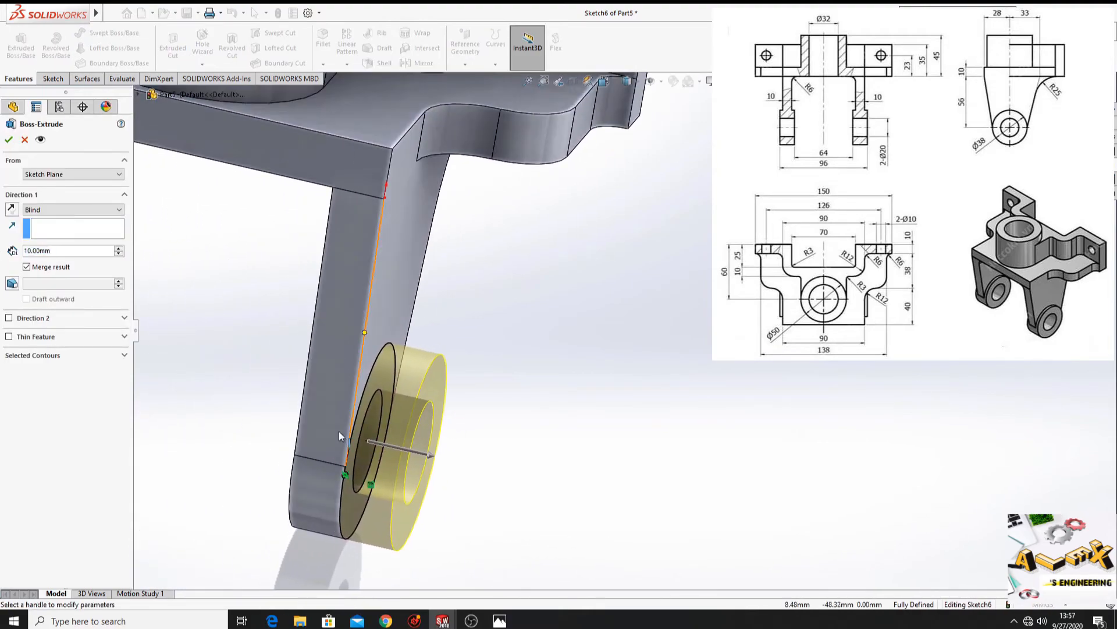
middle_drag(349, 437, 401, 444)
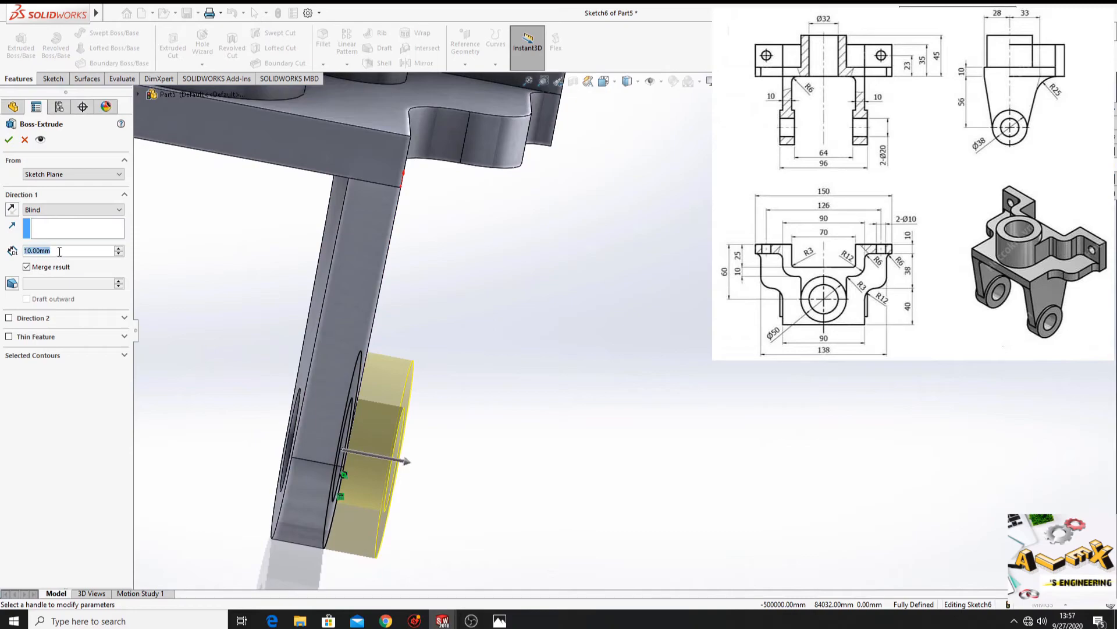
text(3)
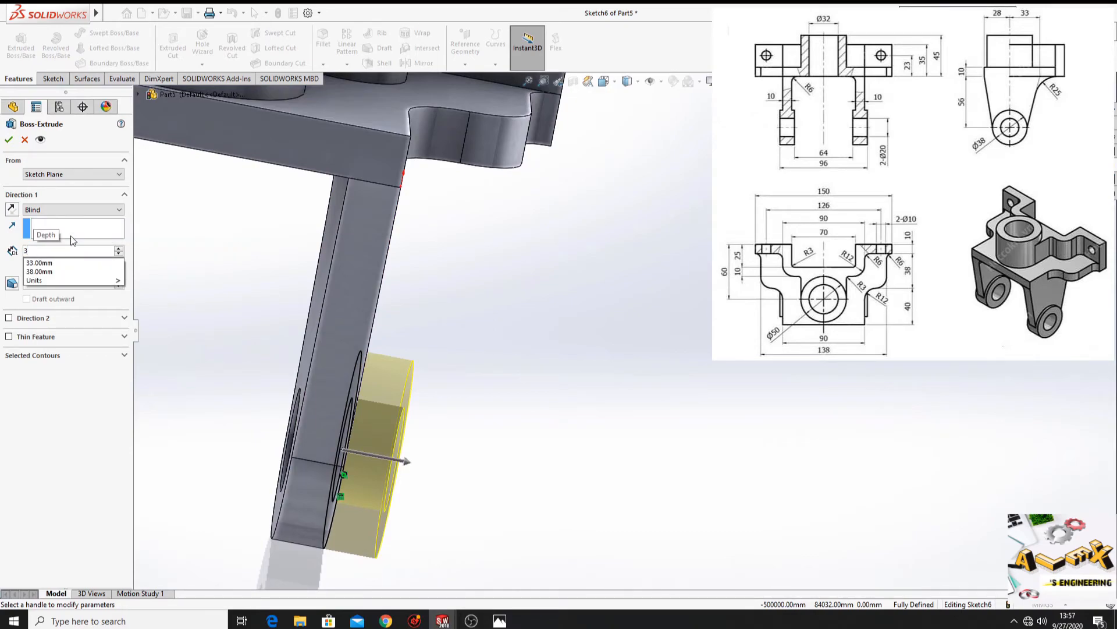
click(76, 414)
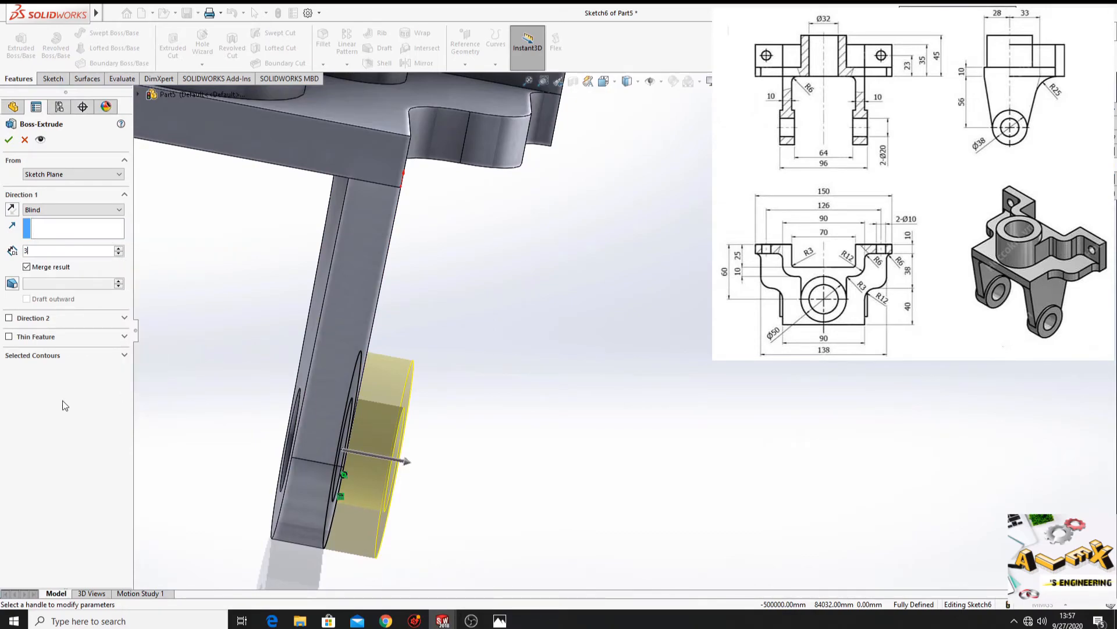
click(8, 319)
text(13)
key(Return)
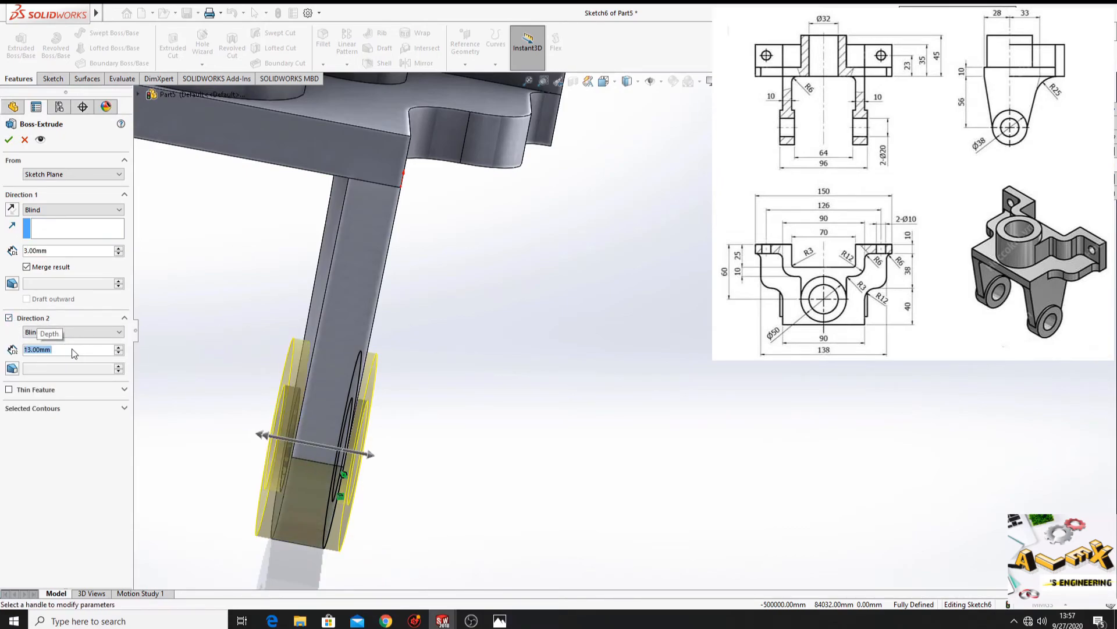
click(9, 140)
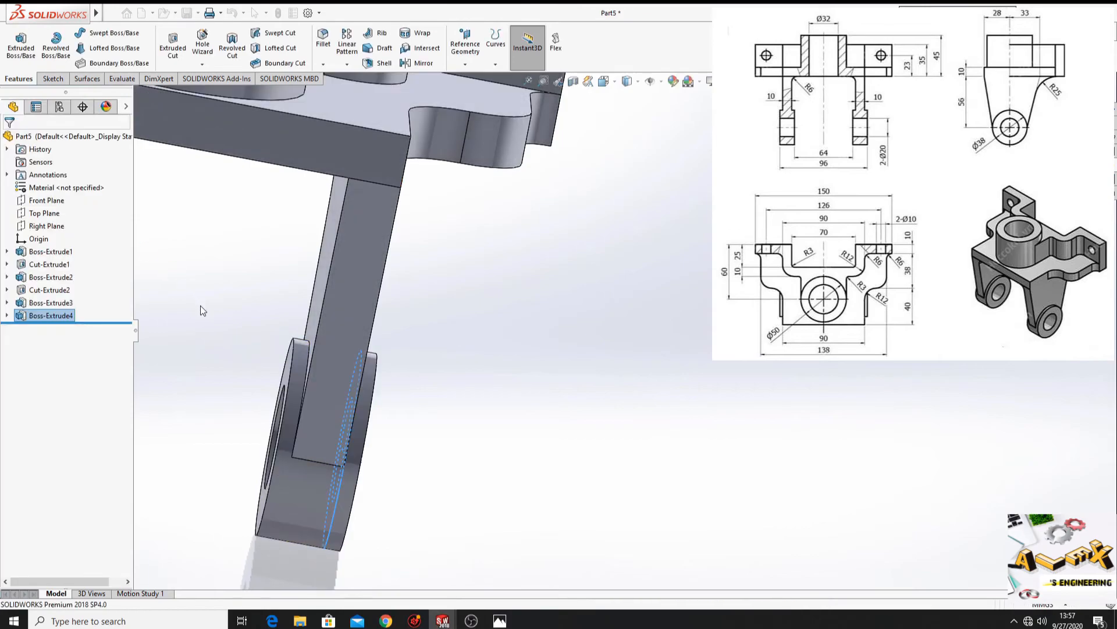
- Mirror the lug extrusion and its ring boss, Boss-Extrude3 and Boss-Extrude4, about the Right Plane
middle_drag(219, 374, 244, 400)
scroll(308, 361, up, 3)
ctrl+middle_drag(316, 358, 291, 422)
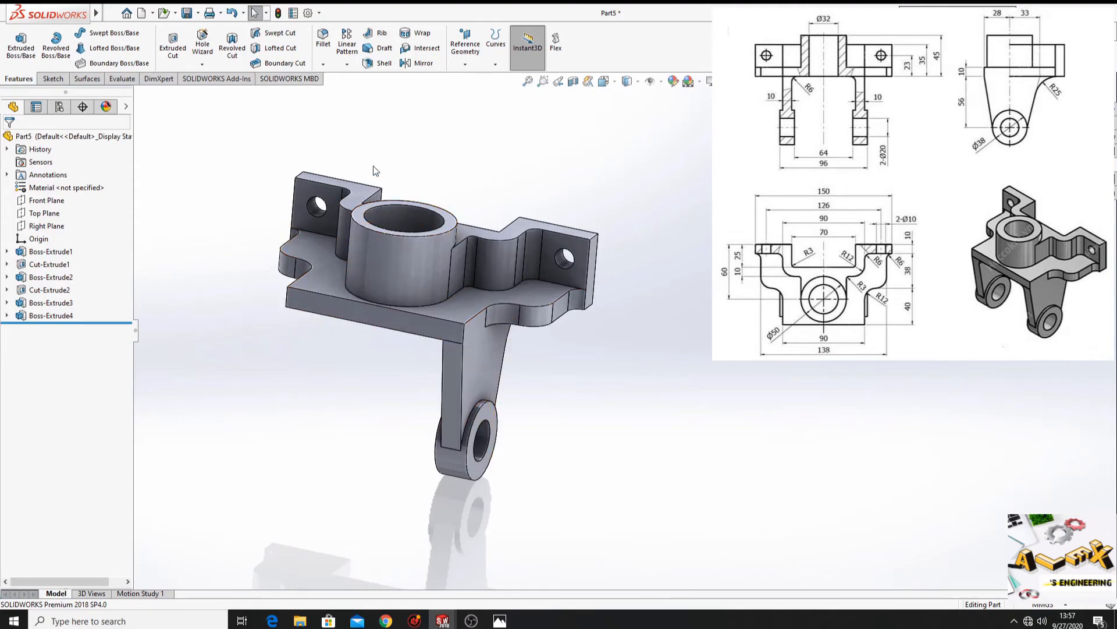
click(417, 64)
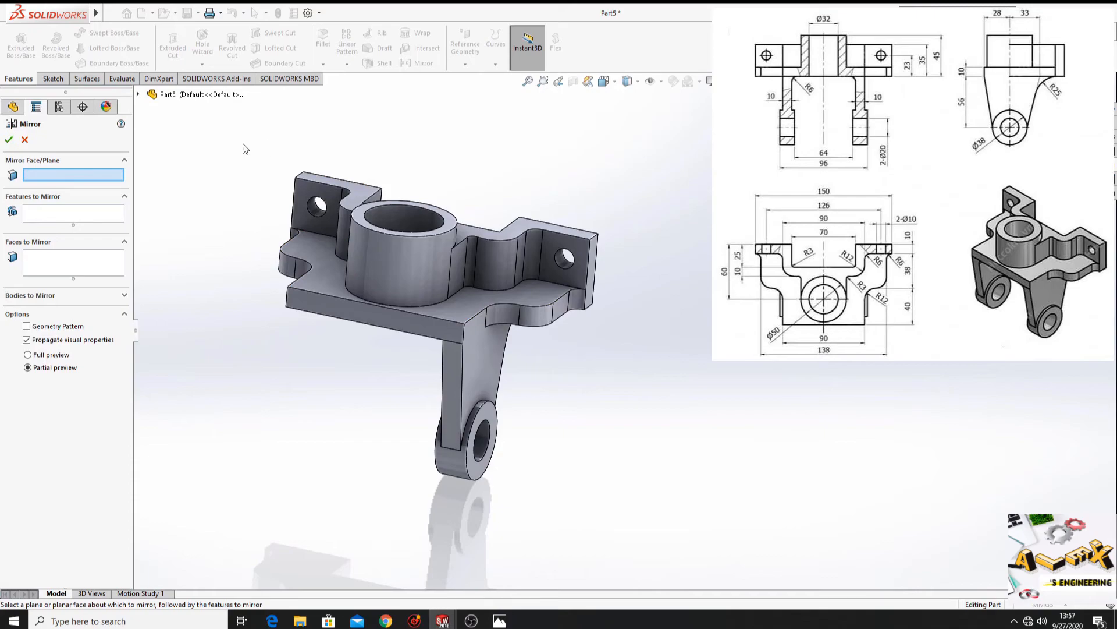
click(138, 95)
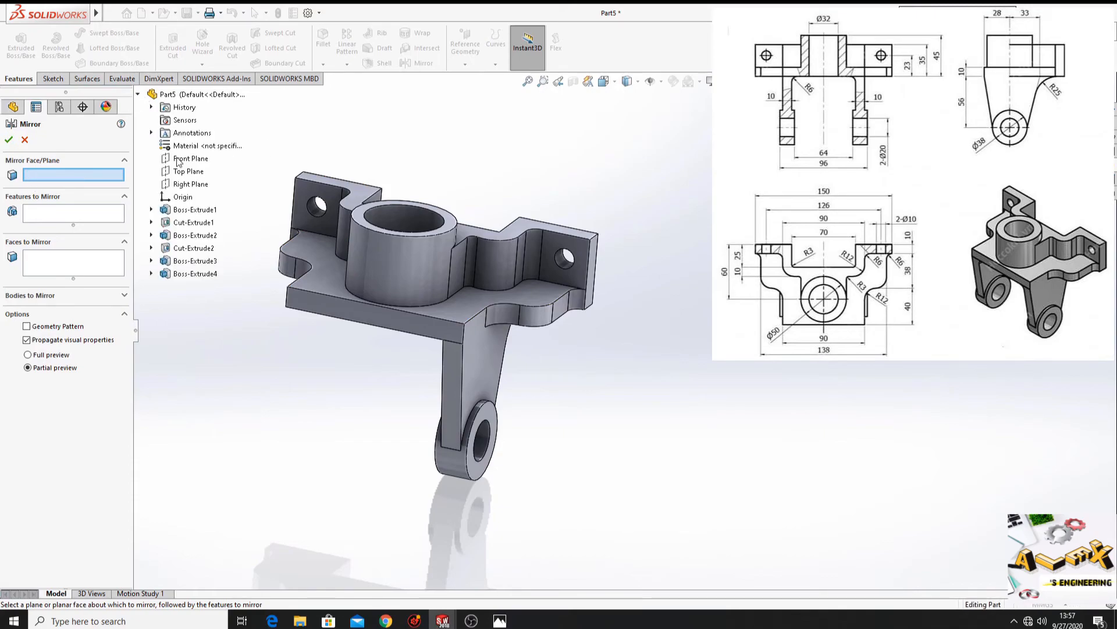
click(187, 185)
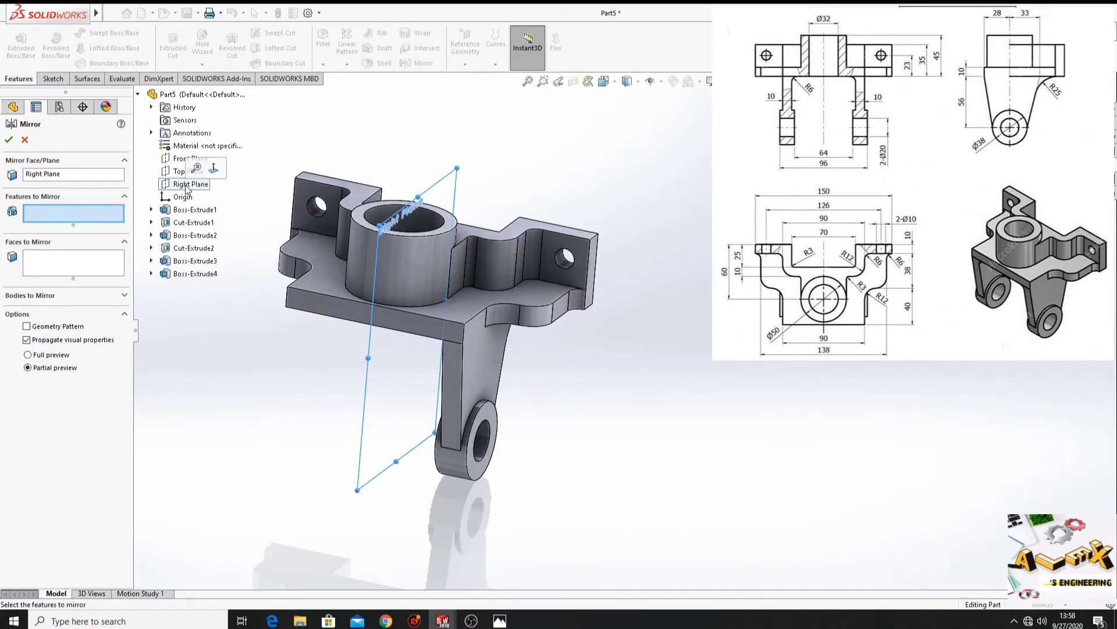
click(97, 257)
click(69, 210)
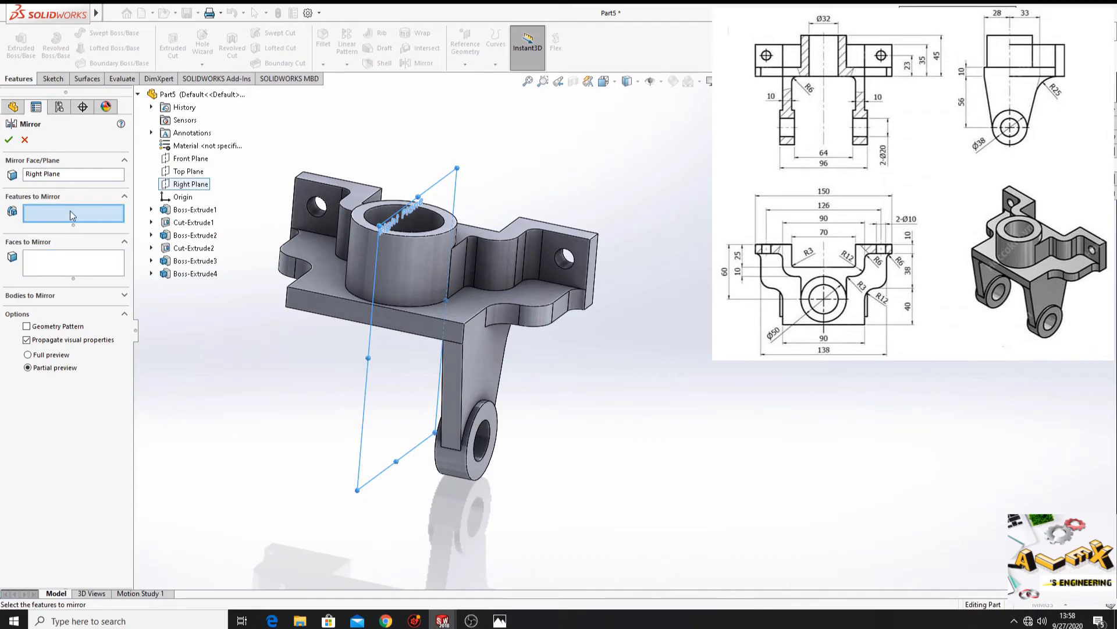
click(195, 277)
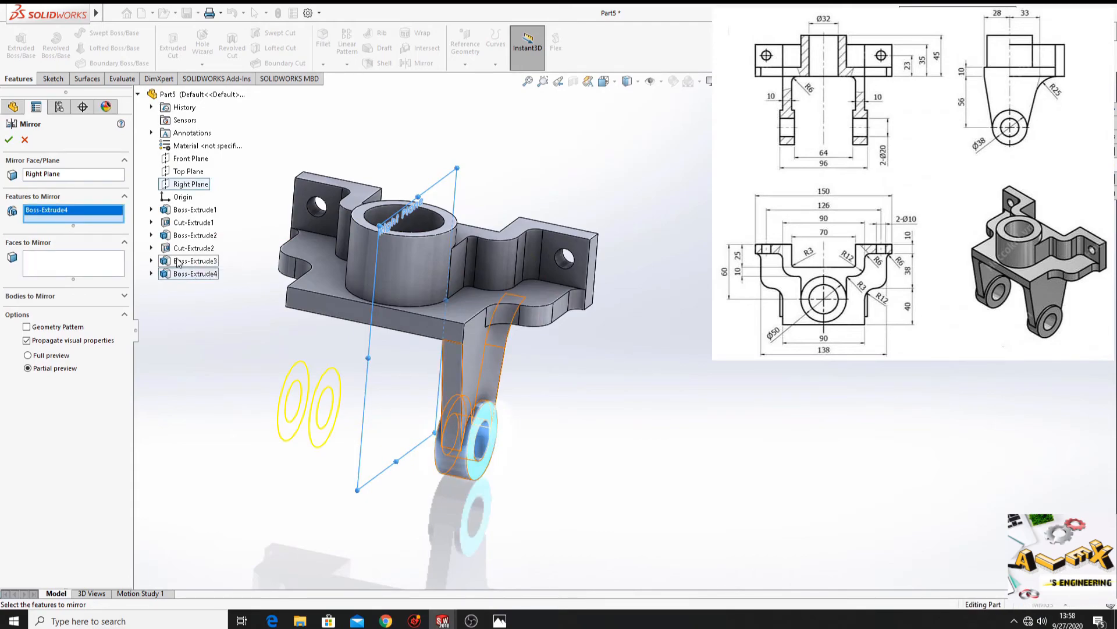
click(178, 261)
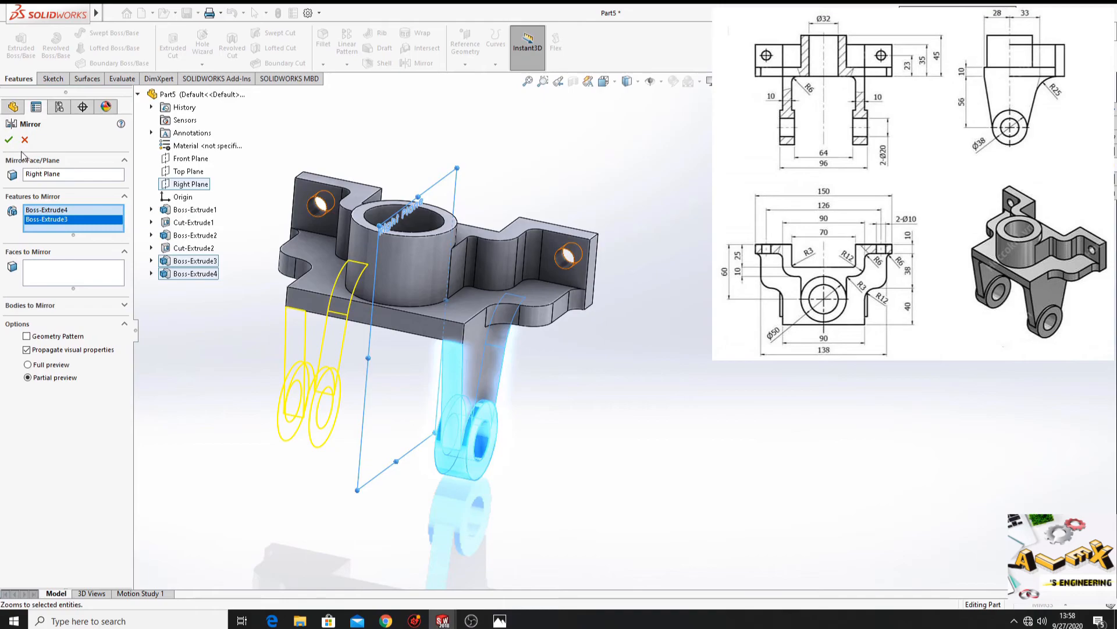
click(9, 139)
- Apply a blue color appearance (RGB 7, 17, 255) to the whole bracket body
middle_drag(207, 444, 405, 382)
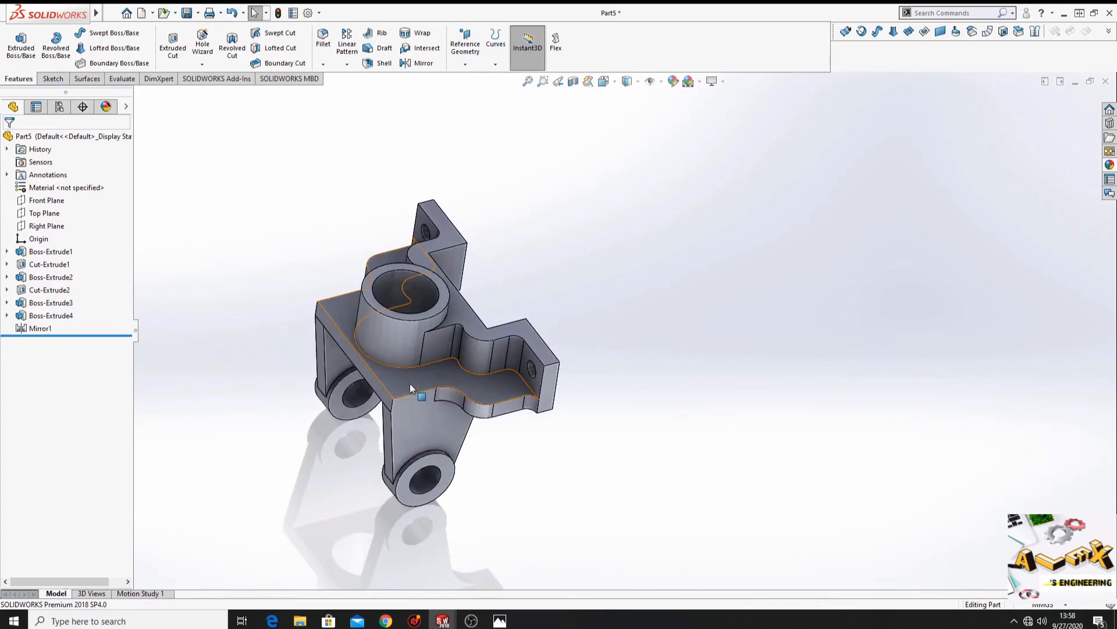
right_click(405, 381)
click(514, 337)
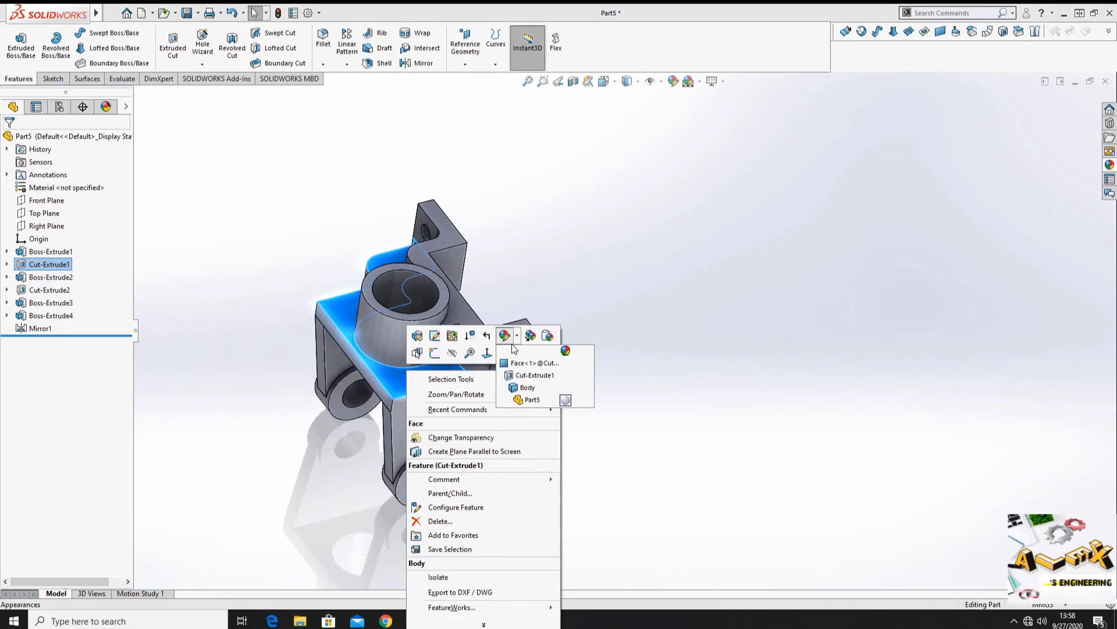
click(526, 386)
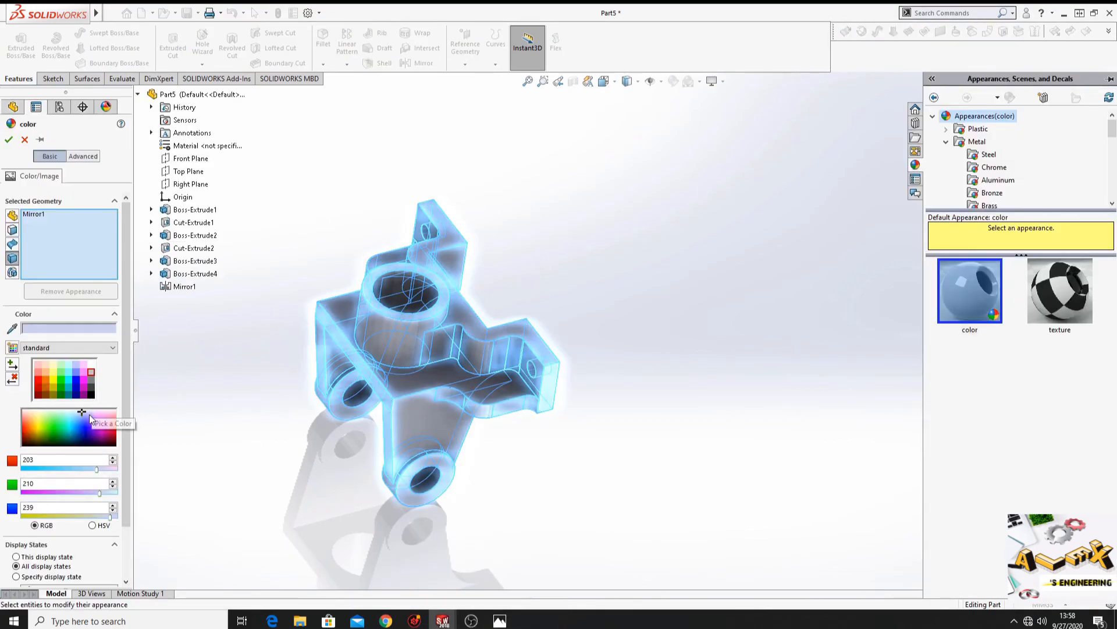
click(84, 427)
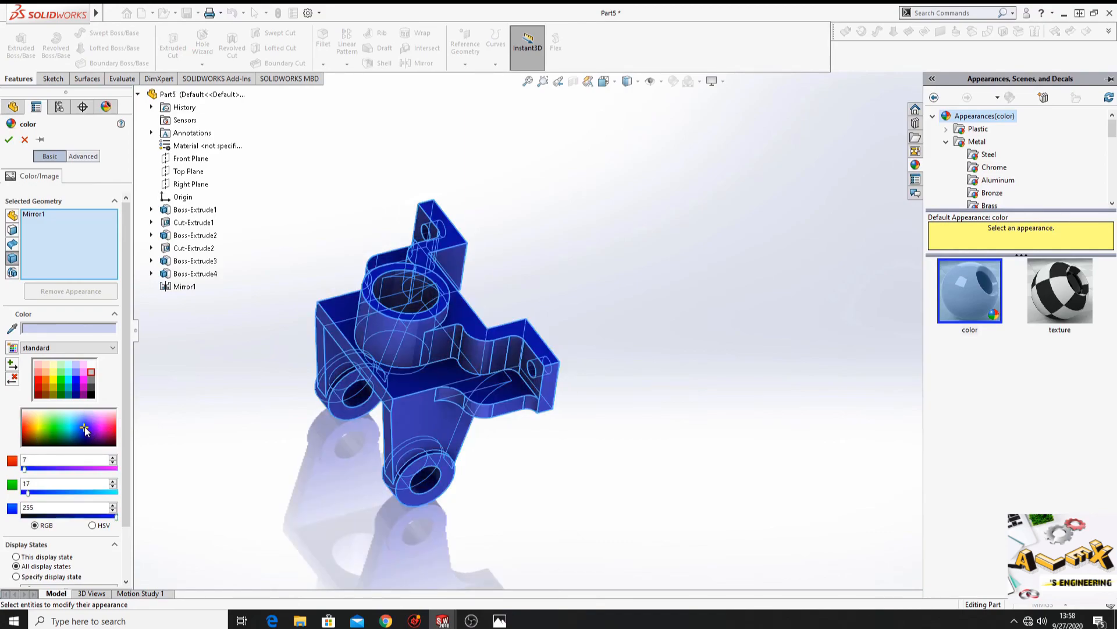
click(8, 142)
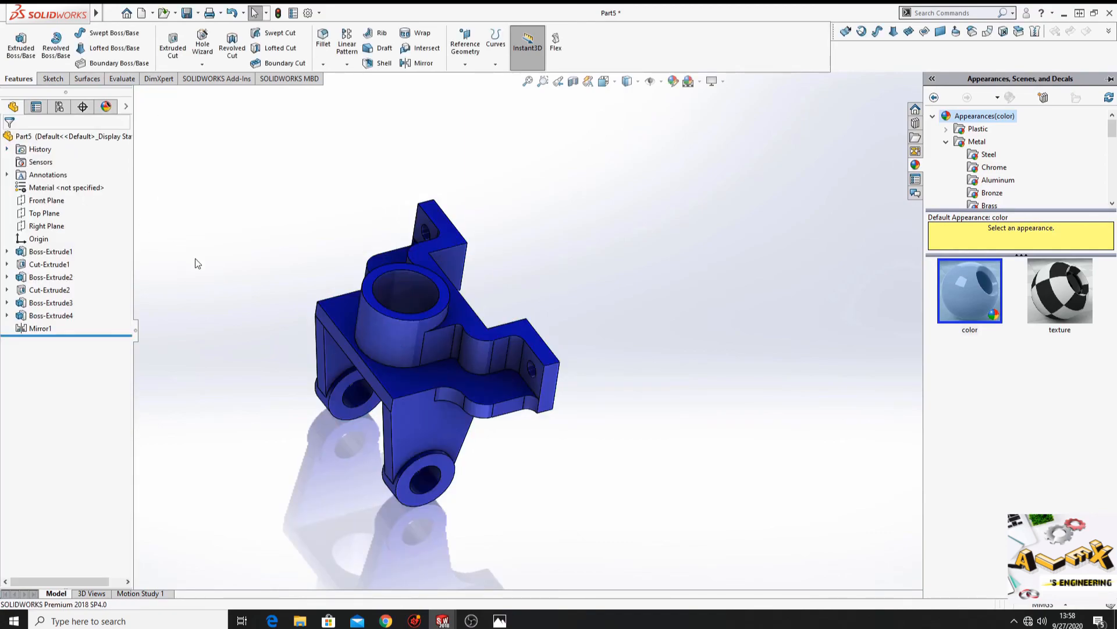
- Apply a green color appearance to the inner faces of the central bore, both lug holes and the two small tab holes
right_click(407, 301)
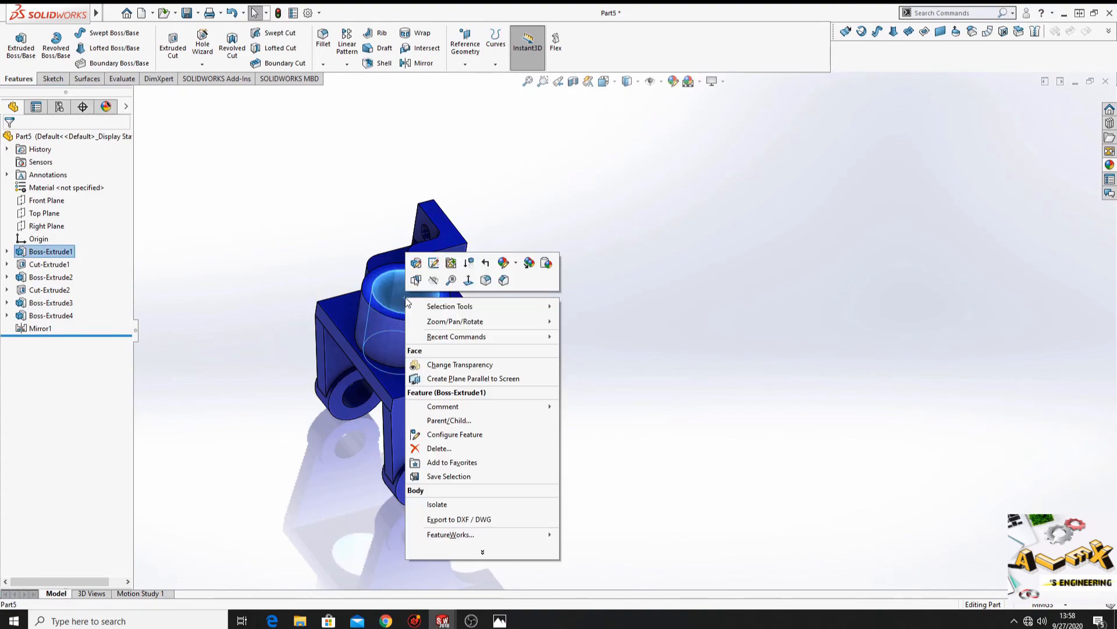
mouse_move(504, 263)
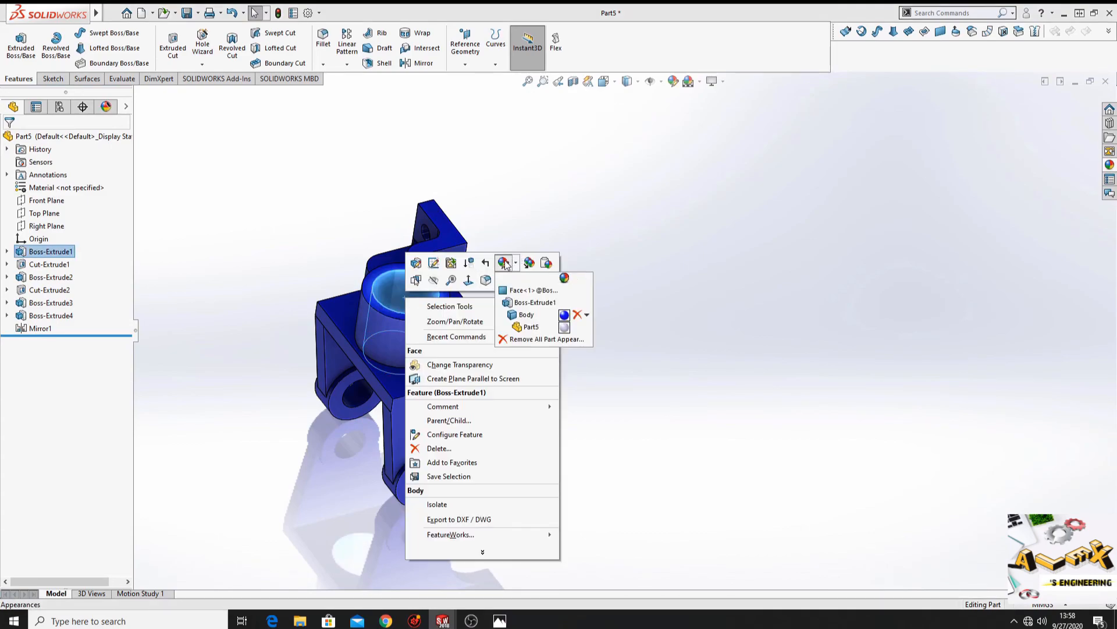
click(517, 315)
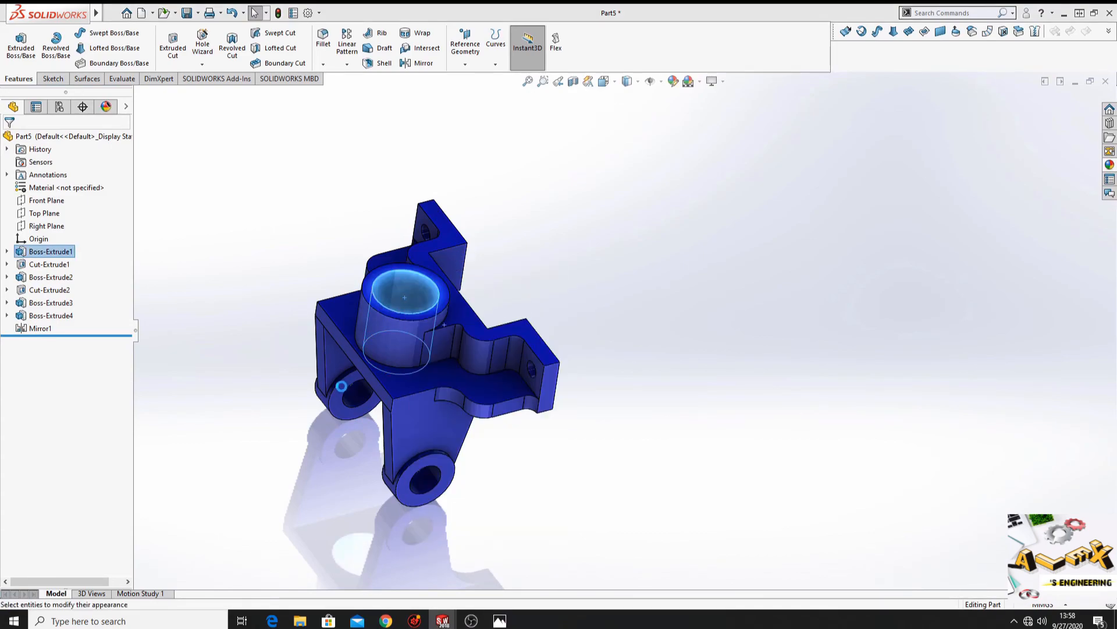
click(342, 386)
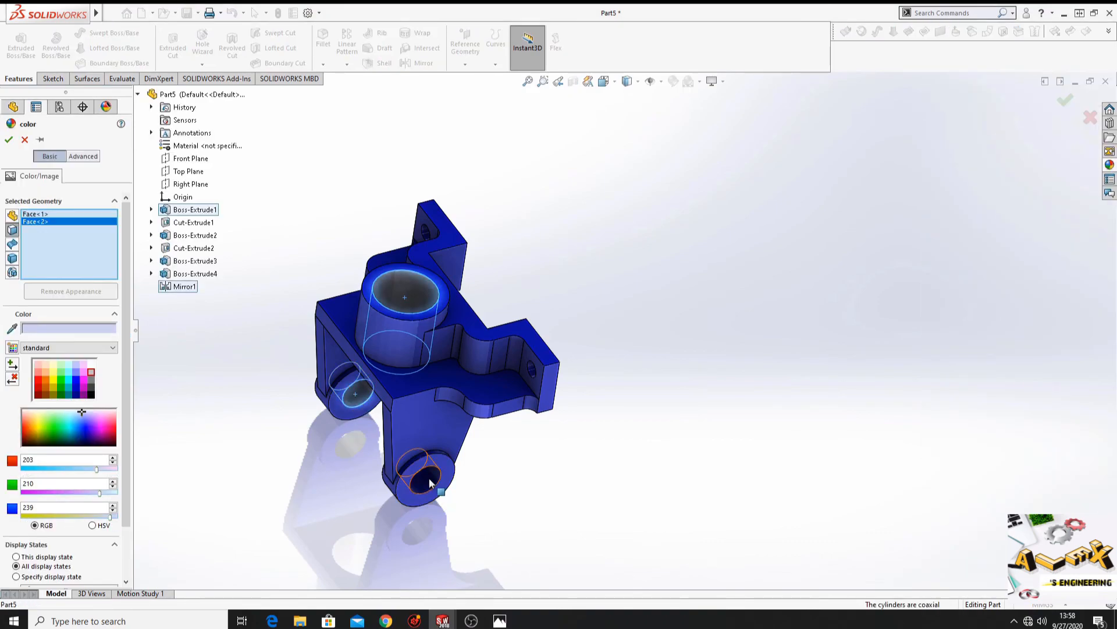
click(430, 483)
click(537, 368)
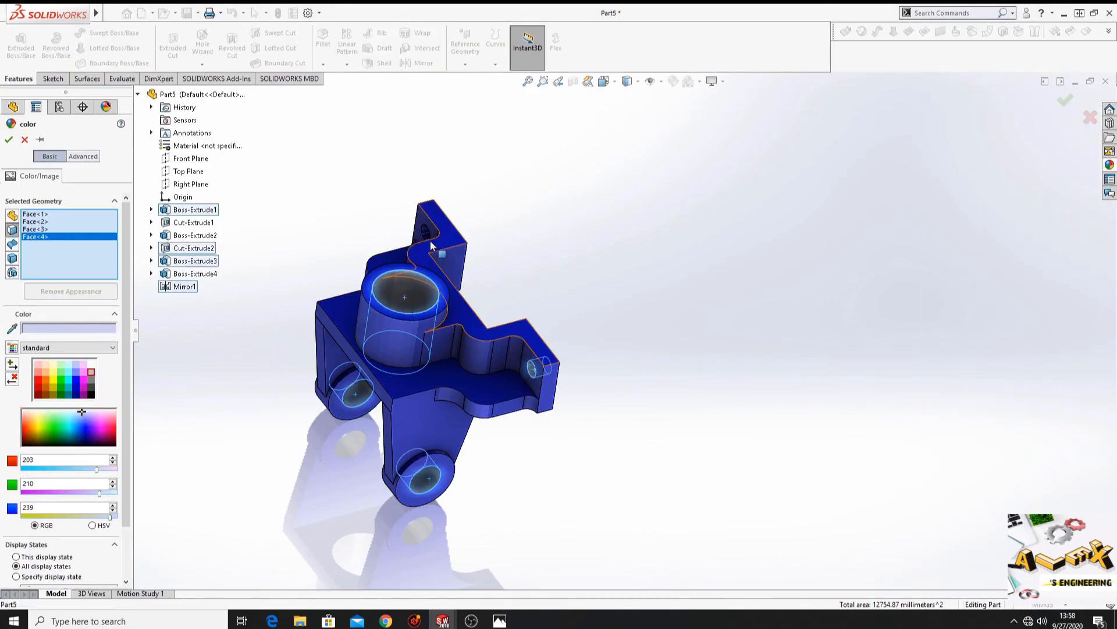
click(430, 239)
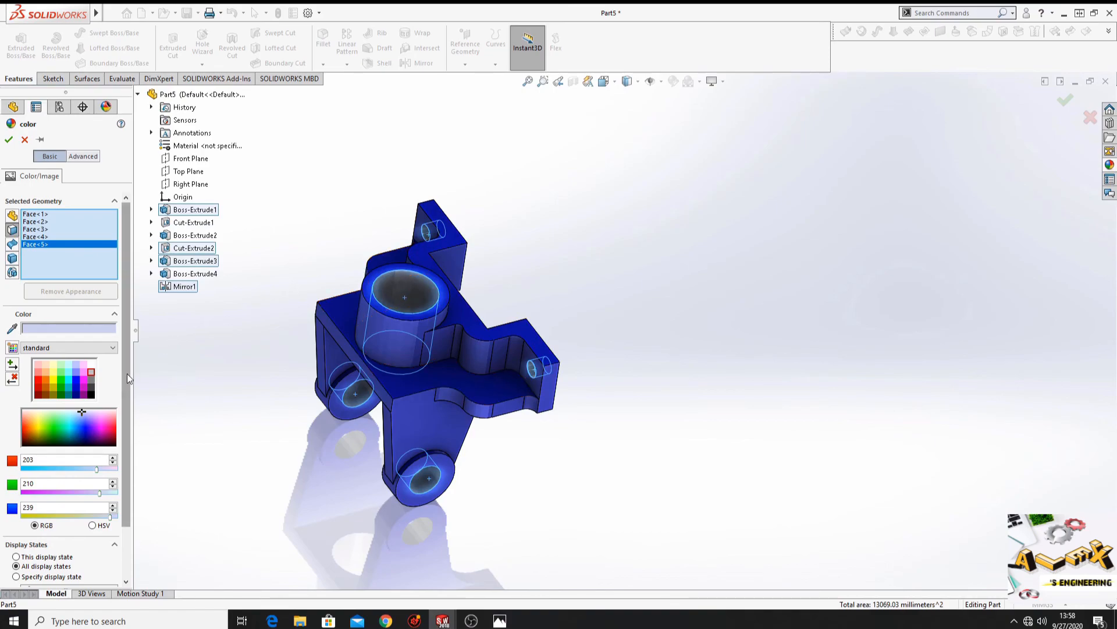
click(62, 386)
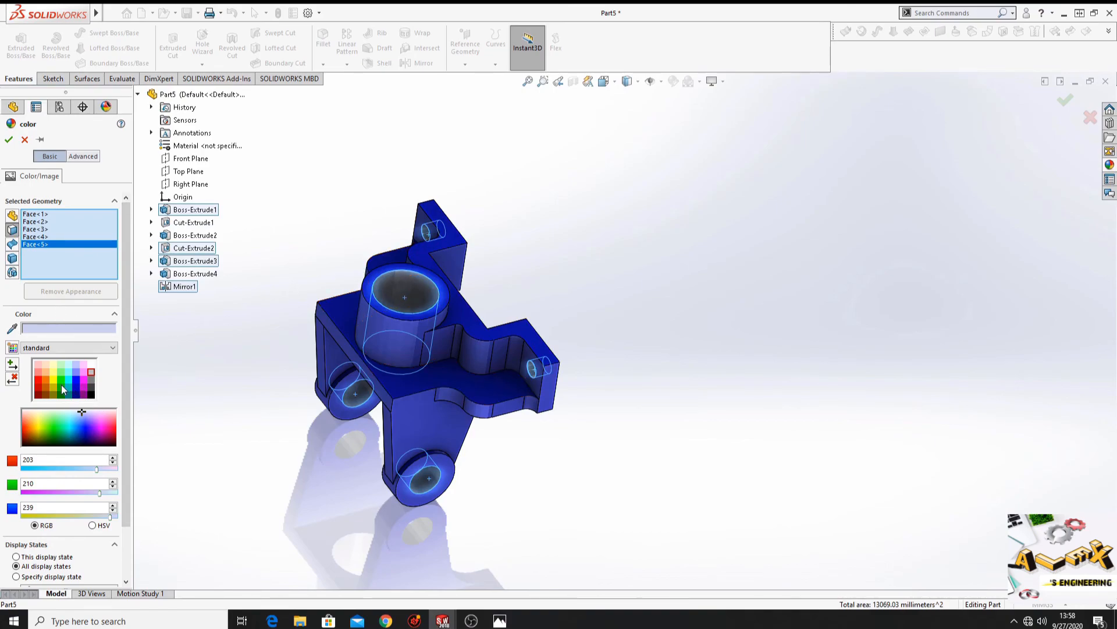
click(8, 140)
mouse_move(560, 547)
middle_down()
mouse_move(577, 518)
mouse_move(581, 568)
mouse_move(569, 459)
mouse_move(666, 542)
mouse_move(574, 537)
mouse_move(565, 577)
mouse_move(621, 469)
mouse_move(526, 456)
mouse_move(544, 437)
mouse_move(598, 466)
mouse_move(569, 504)
mouse_move(553, 567)
mouse_move(551, 512)
mouse_move(614, 489)
mouse_move(745, 539)
mouse_move(703, 536)
mouse_move(664, 479)
mouse_move(604, 464)
mouse_move(618, 471)
mouse_move(636, 454)
mouse_move(663, 464)
mouse_move(696, 508)
mouse_move(646, 491)
mouse_move(611, 524)
mouse_move(617, 553)
mouse_move(638, 560)
middle_up()
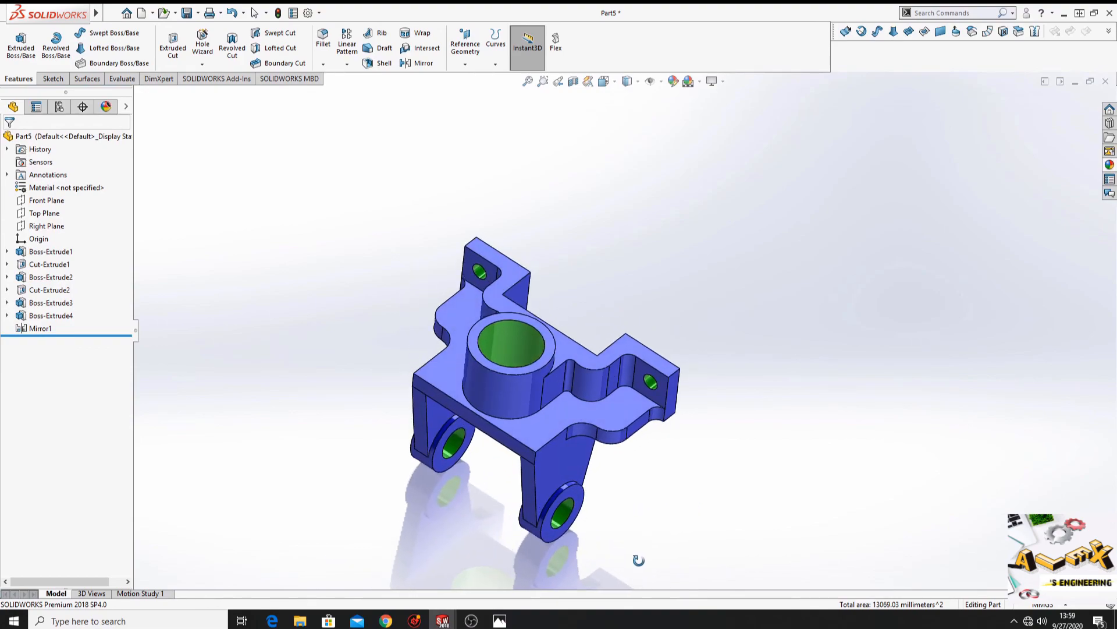